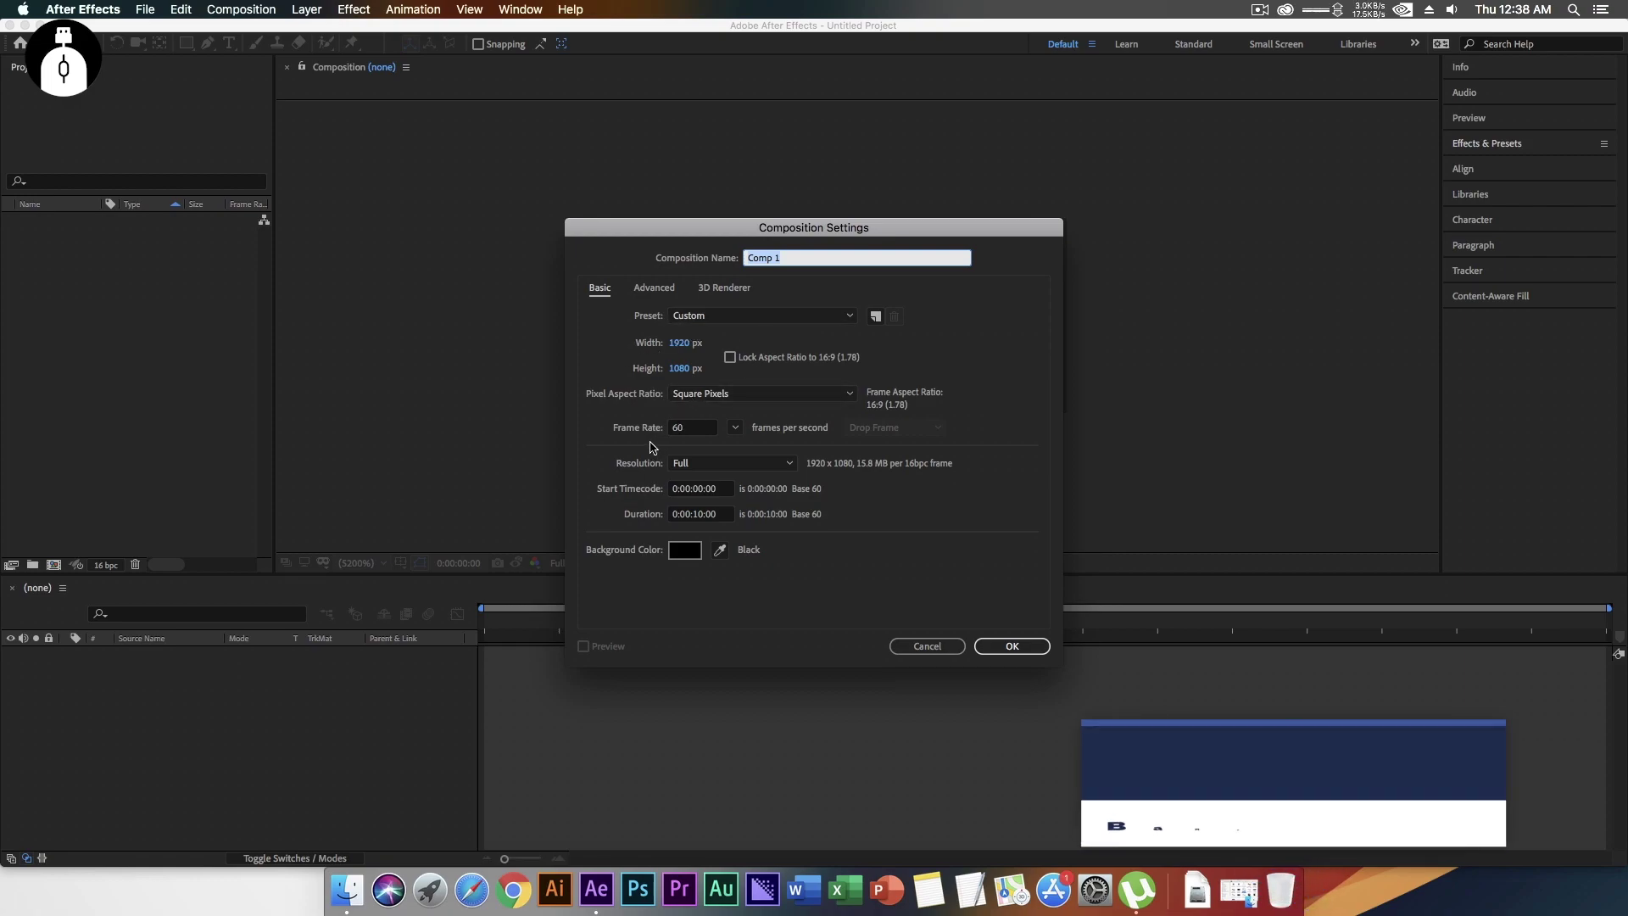
- Name the new 1920 × 1080 px, 60 fps, 10-second composition Main and create it
click(708, 515)
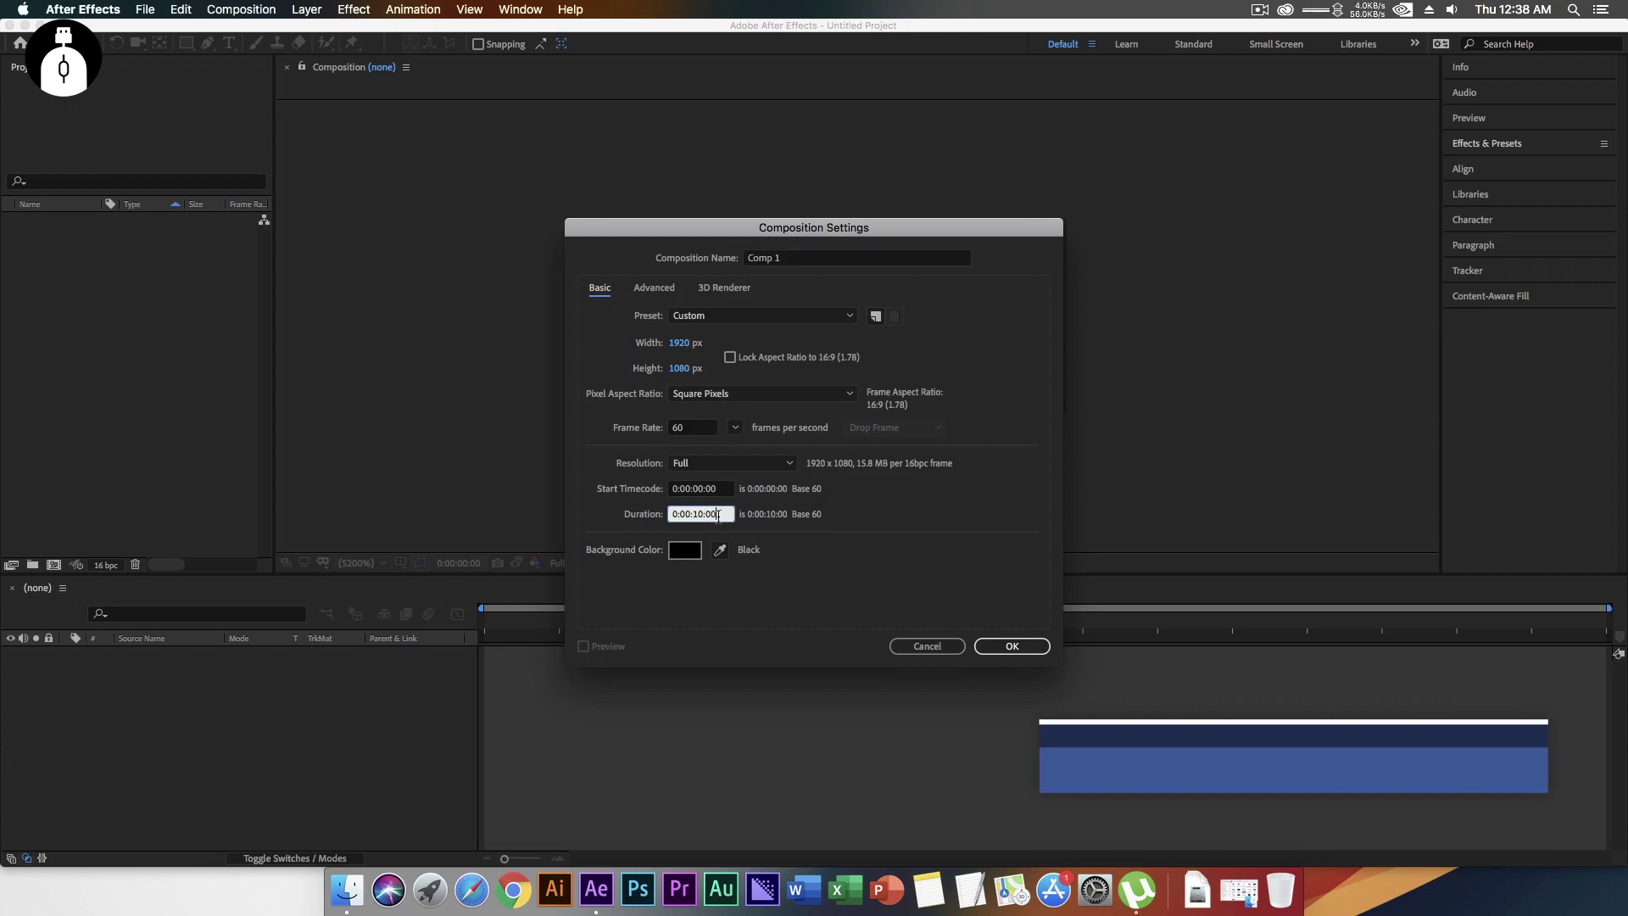
click(792, 258)
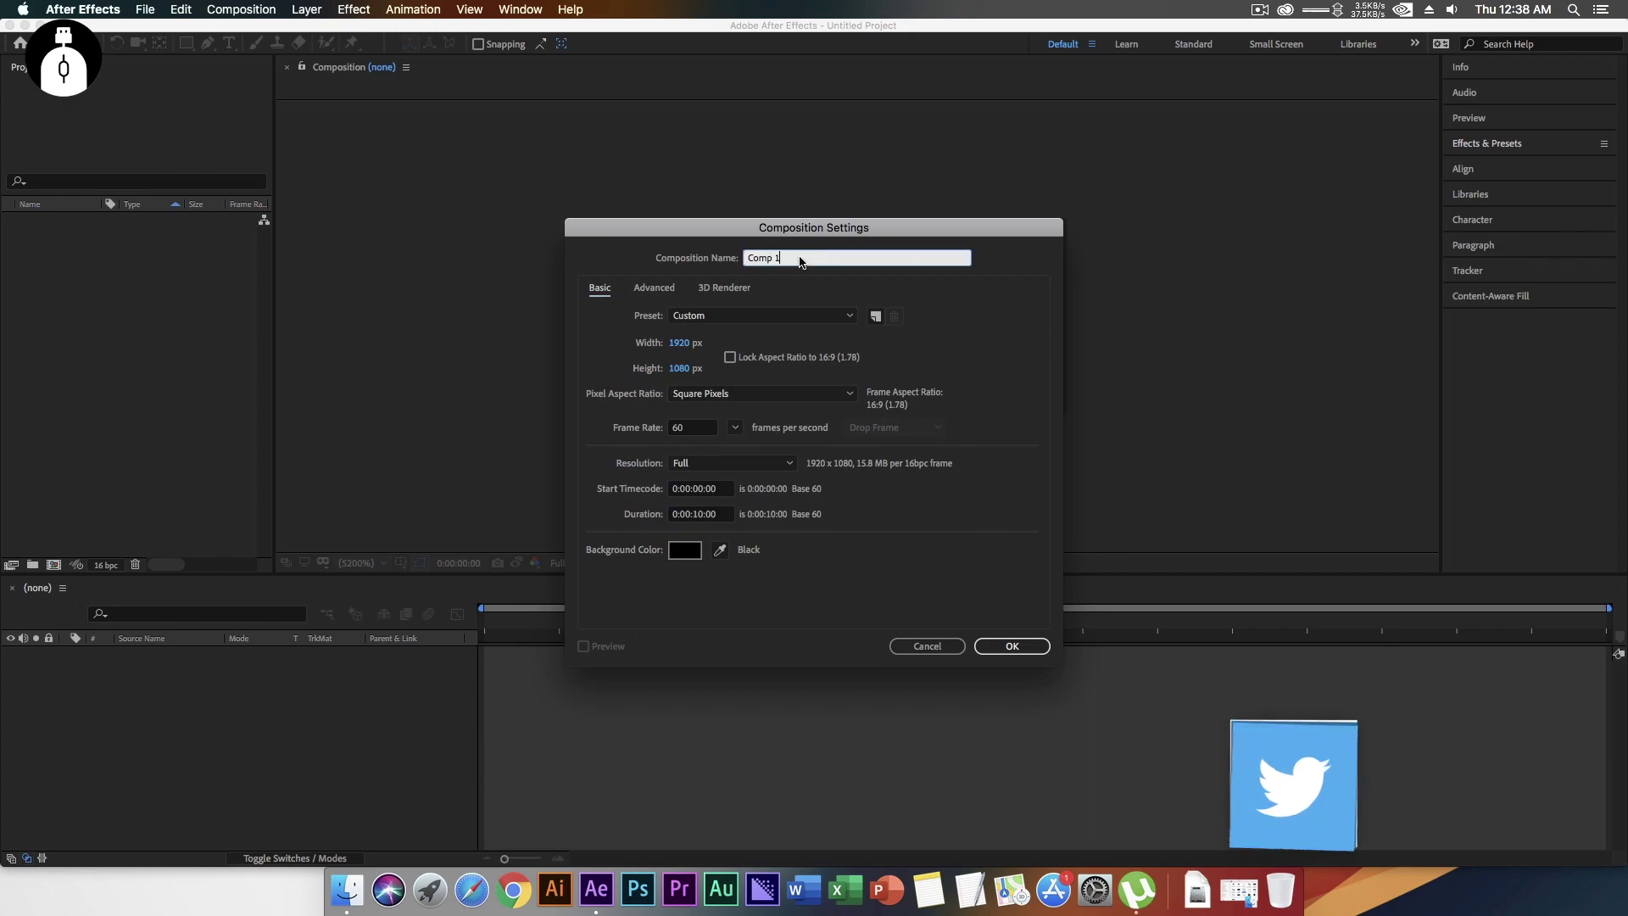
key(BackSpace)
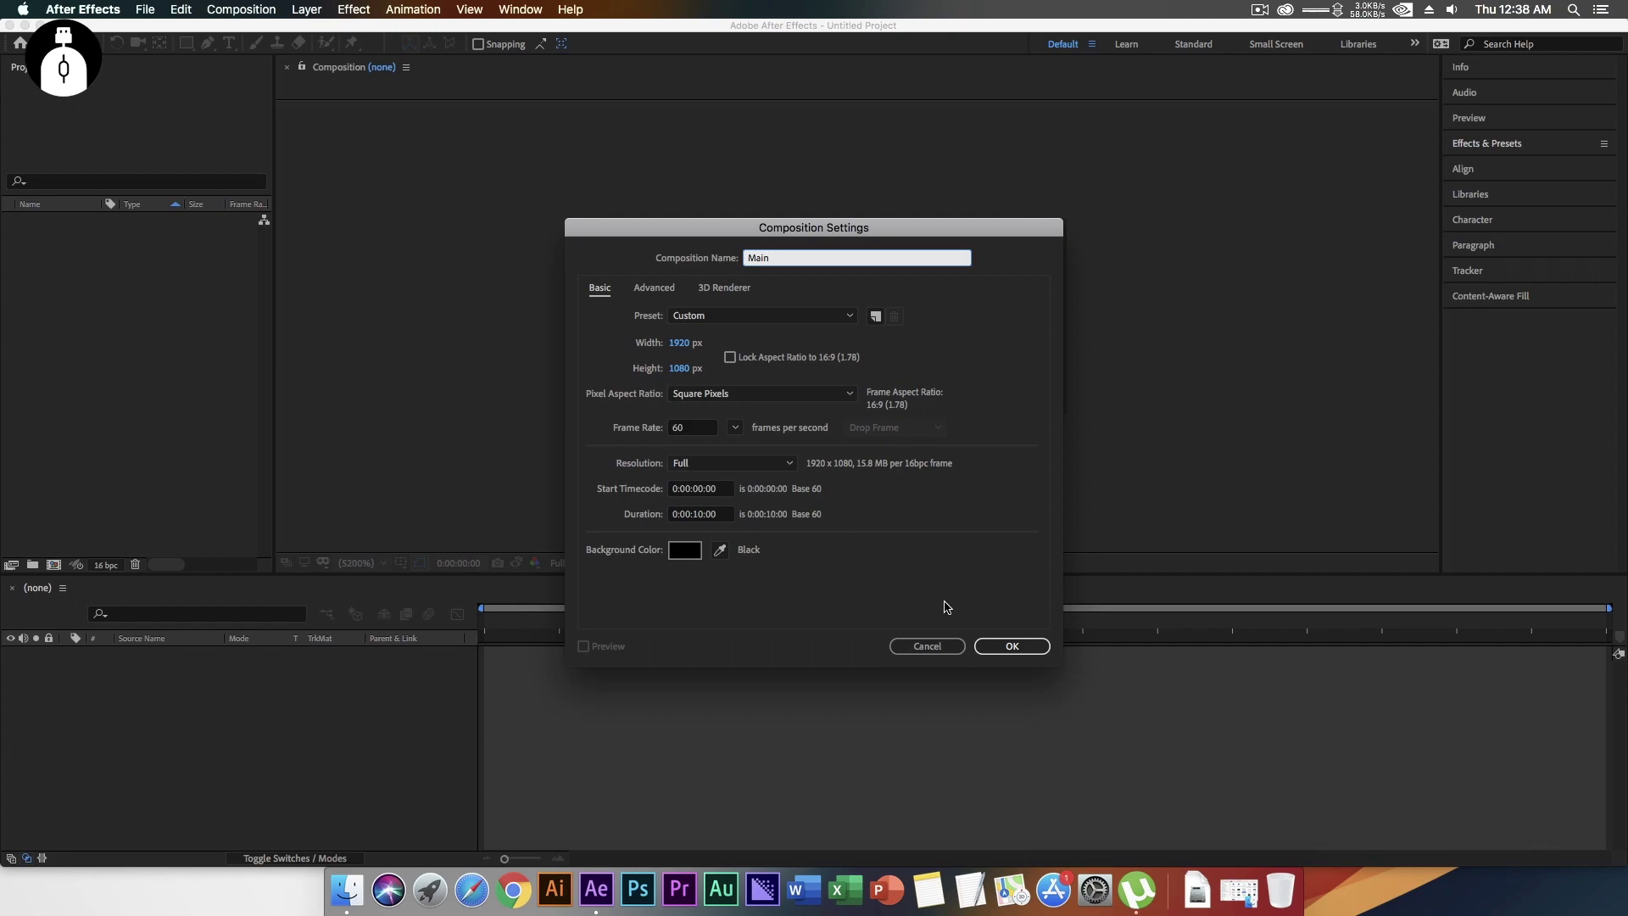
click(1012, 647)
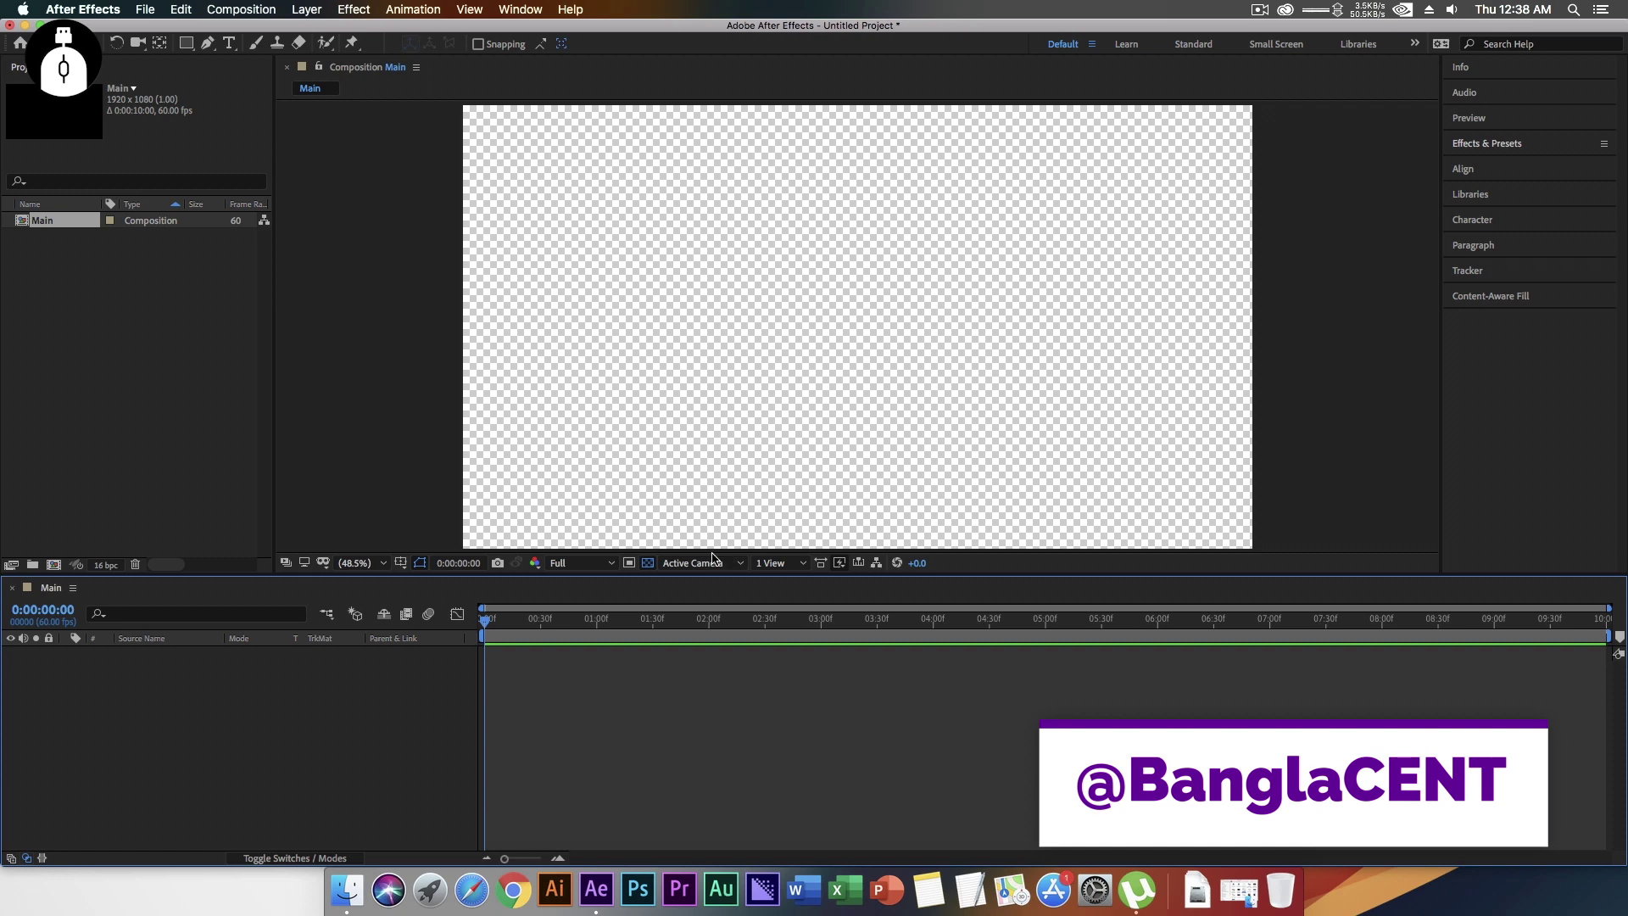
- Toggle the transparency grid of the Main composition's view off and back on
click(648, 563)
click(648, 564)
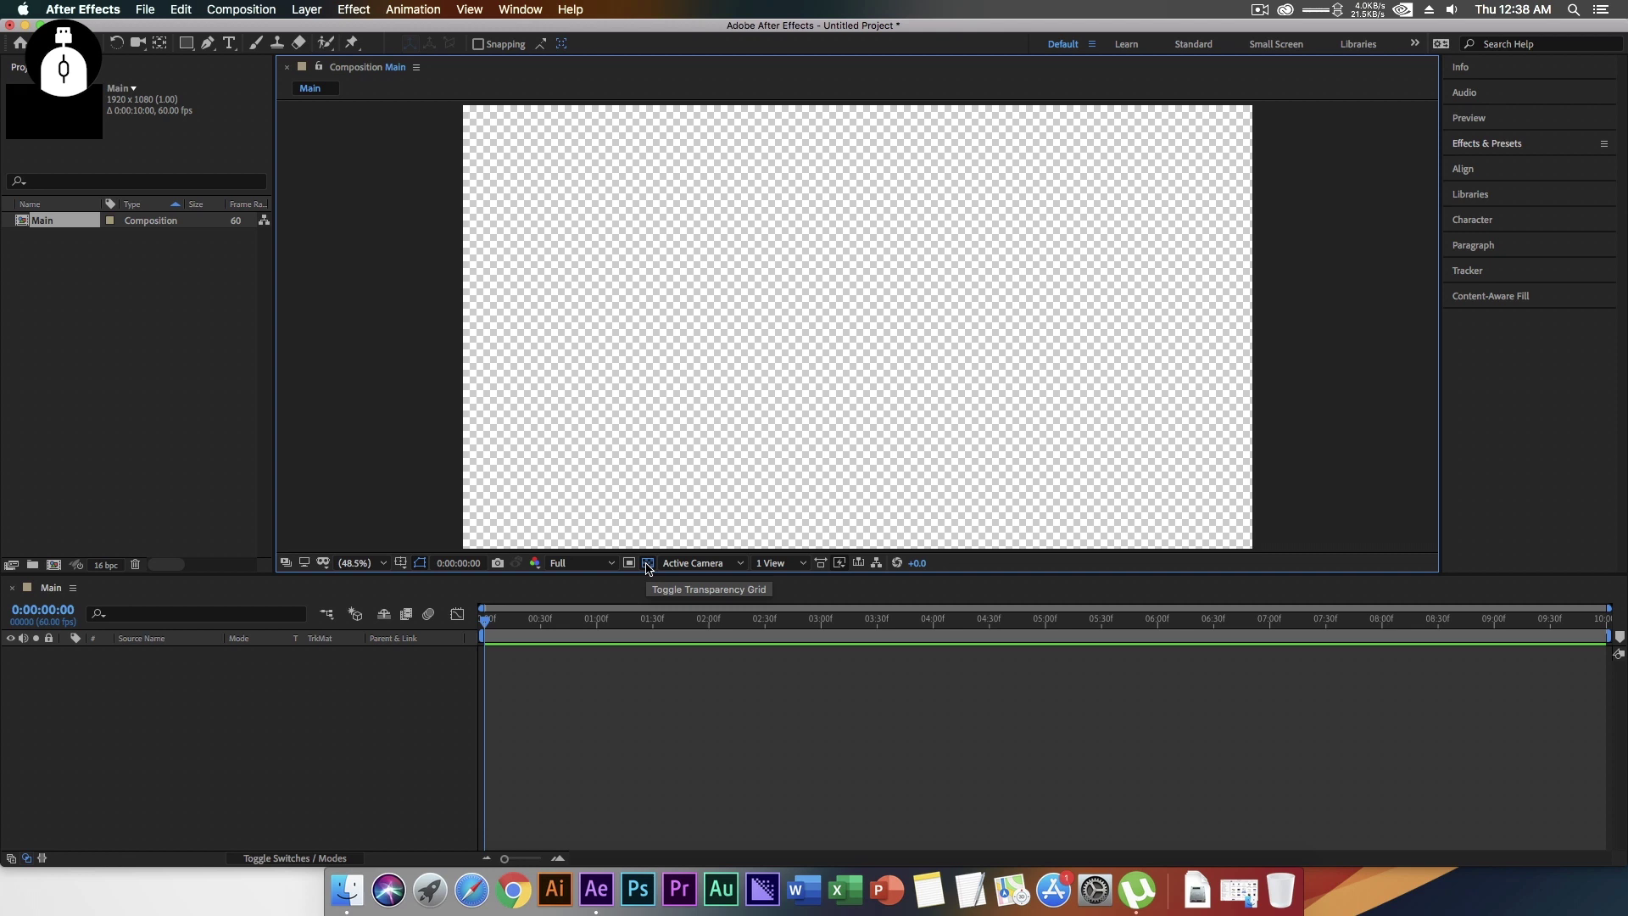
- Create a second composition with a width of 1000 px and a height of 1000 px
click(215, 513)
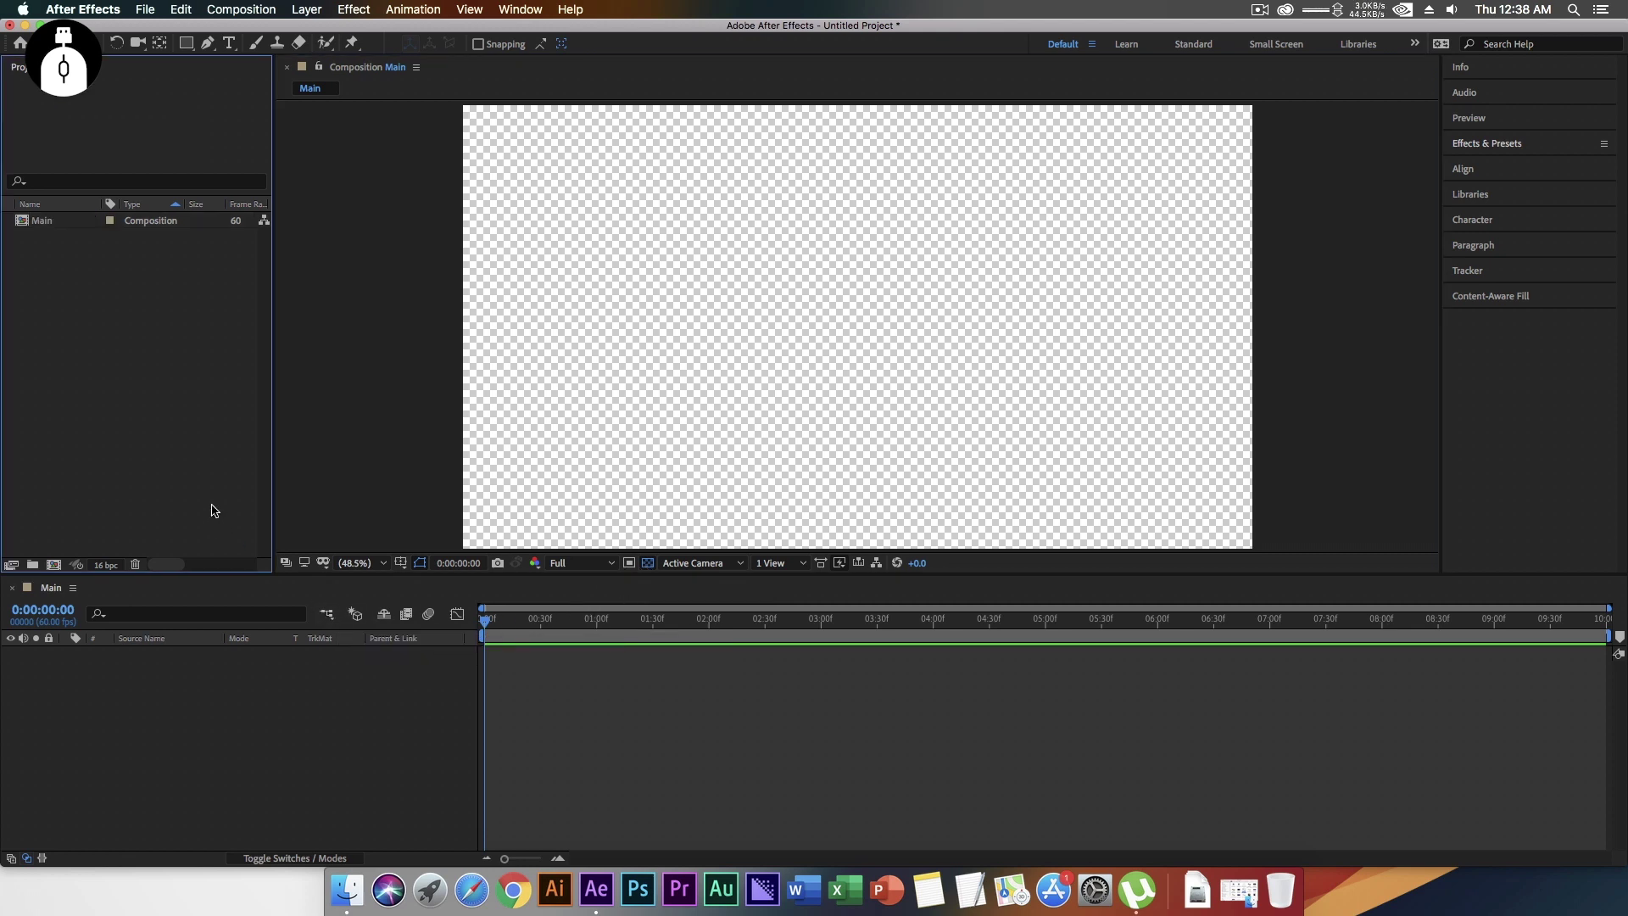
right_click(147, 286)
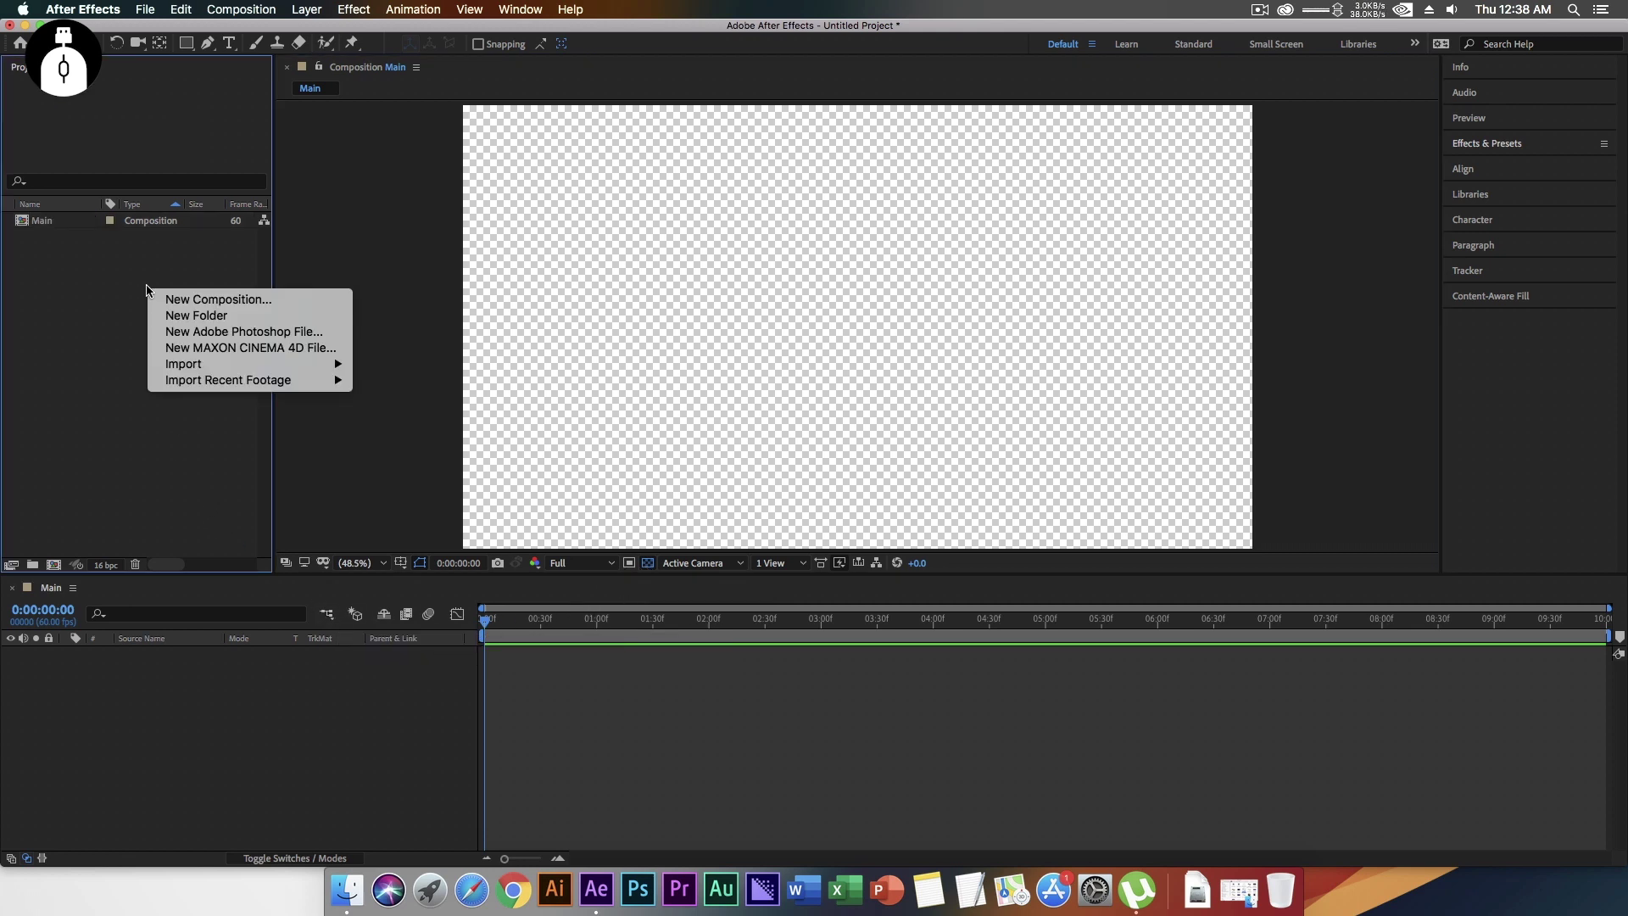
click(170, 297)
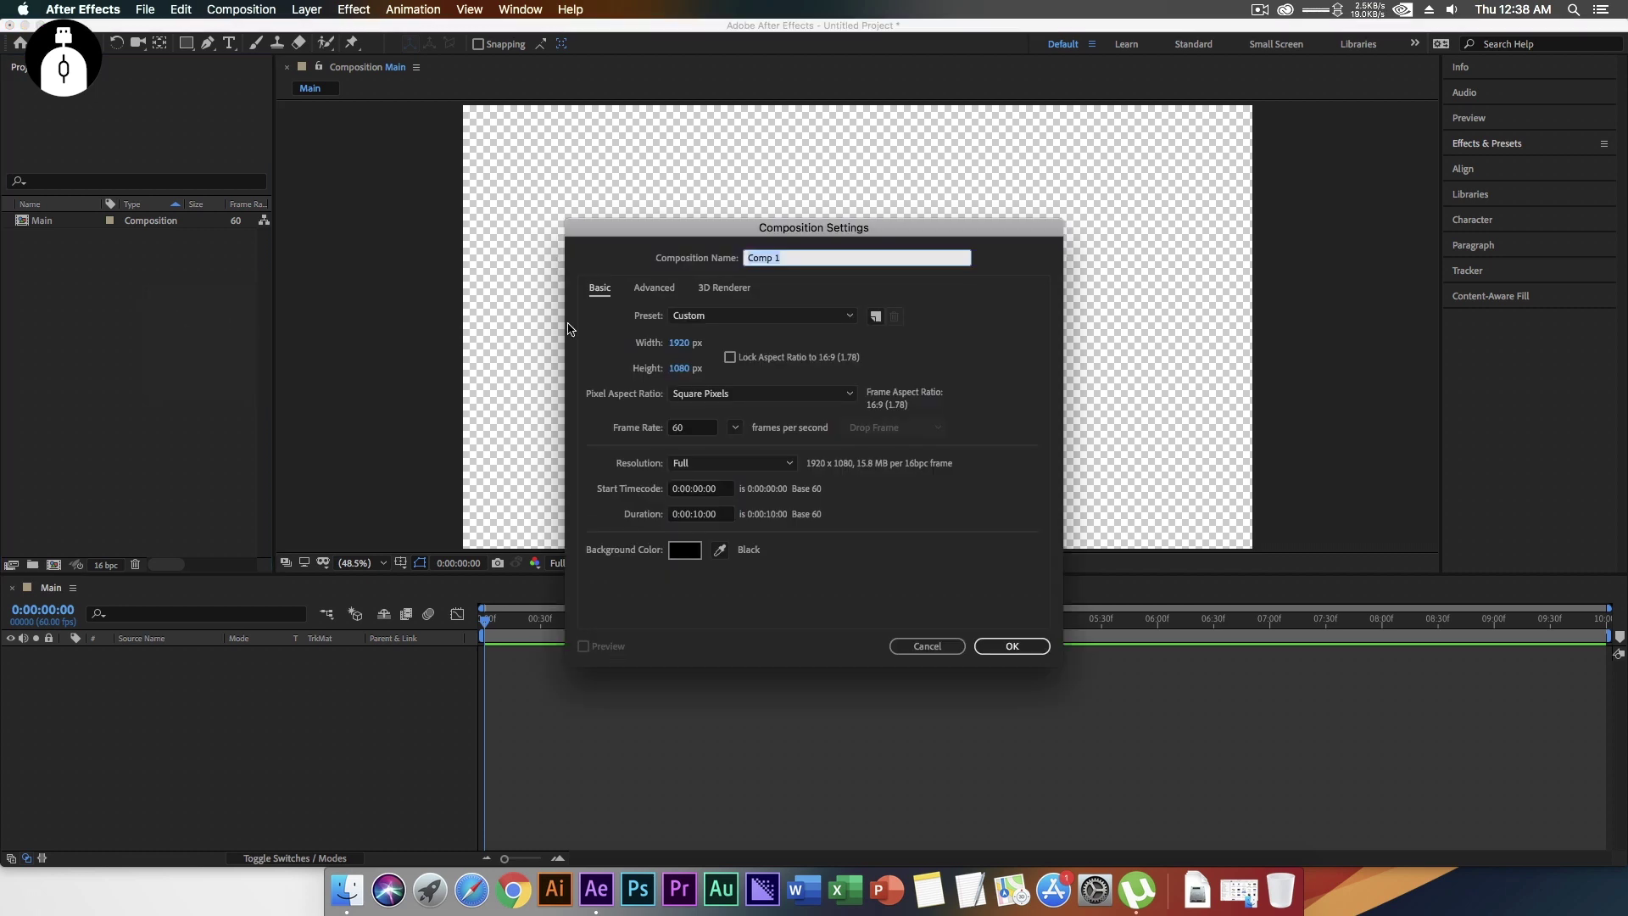
click(680, 342)
text(1000)
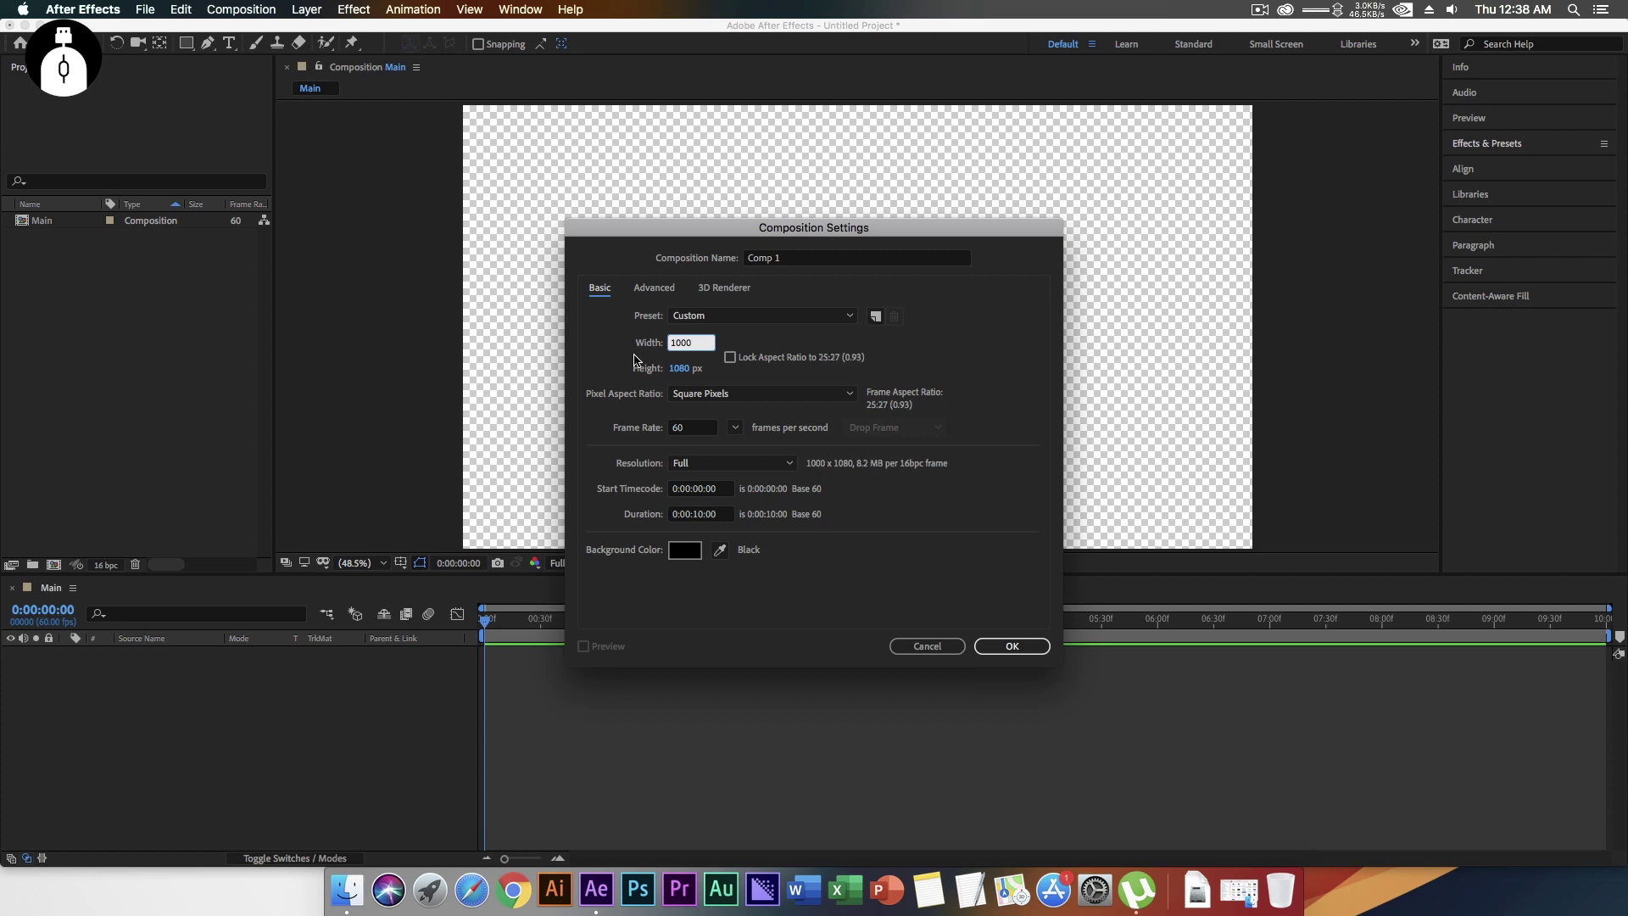
key(Tab)
text(1000)
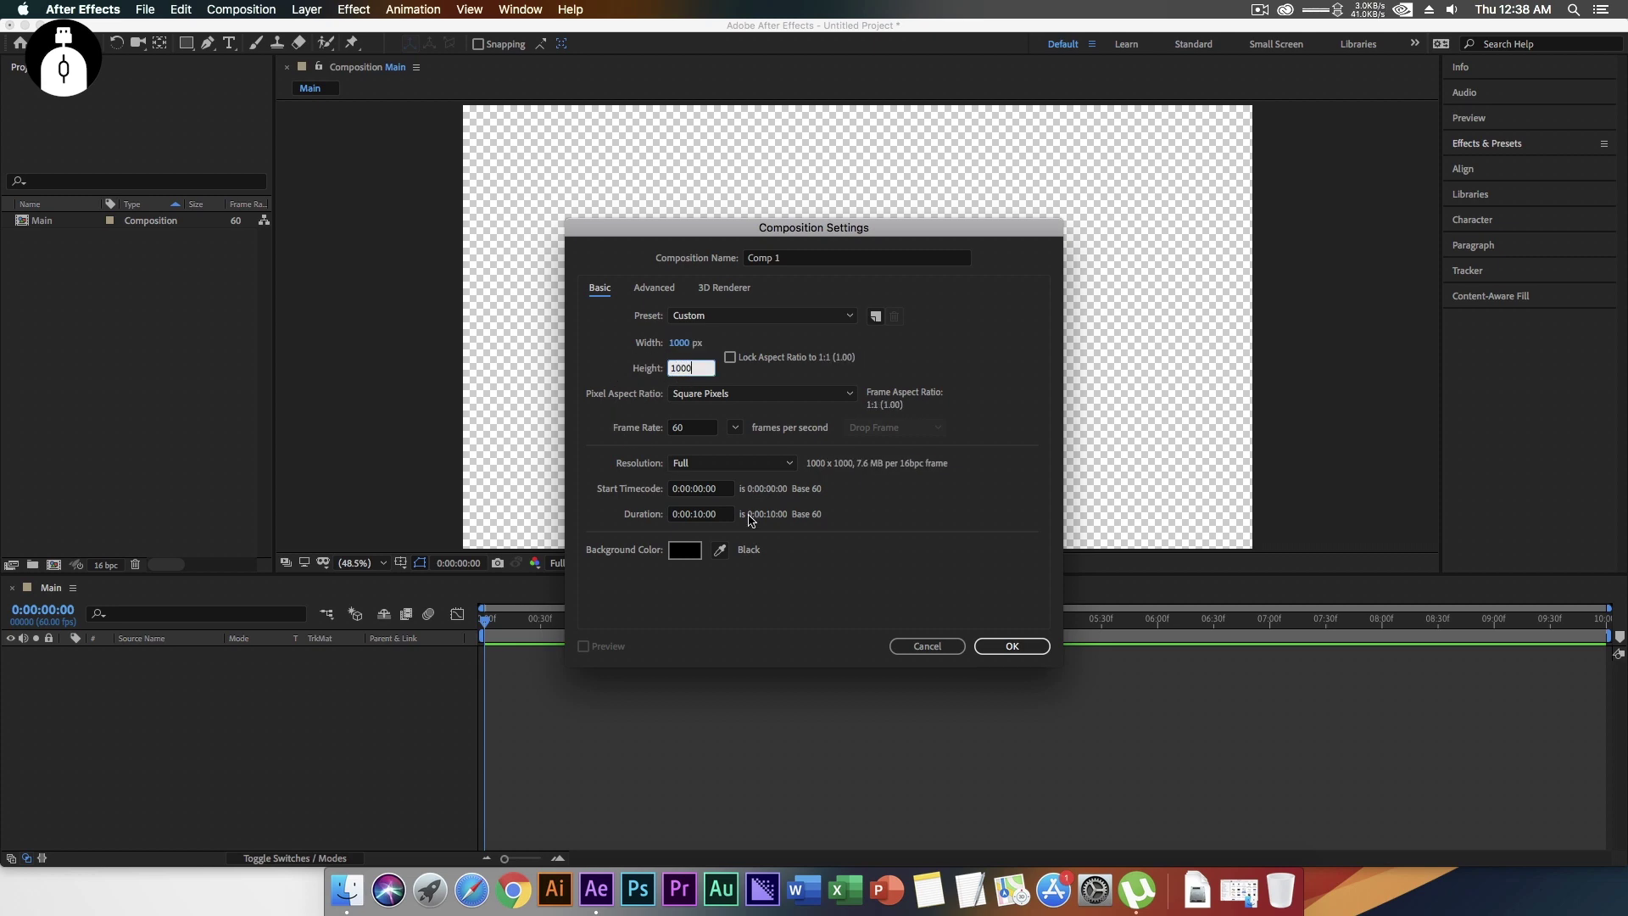
click(1011, 646)
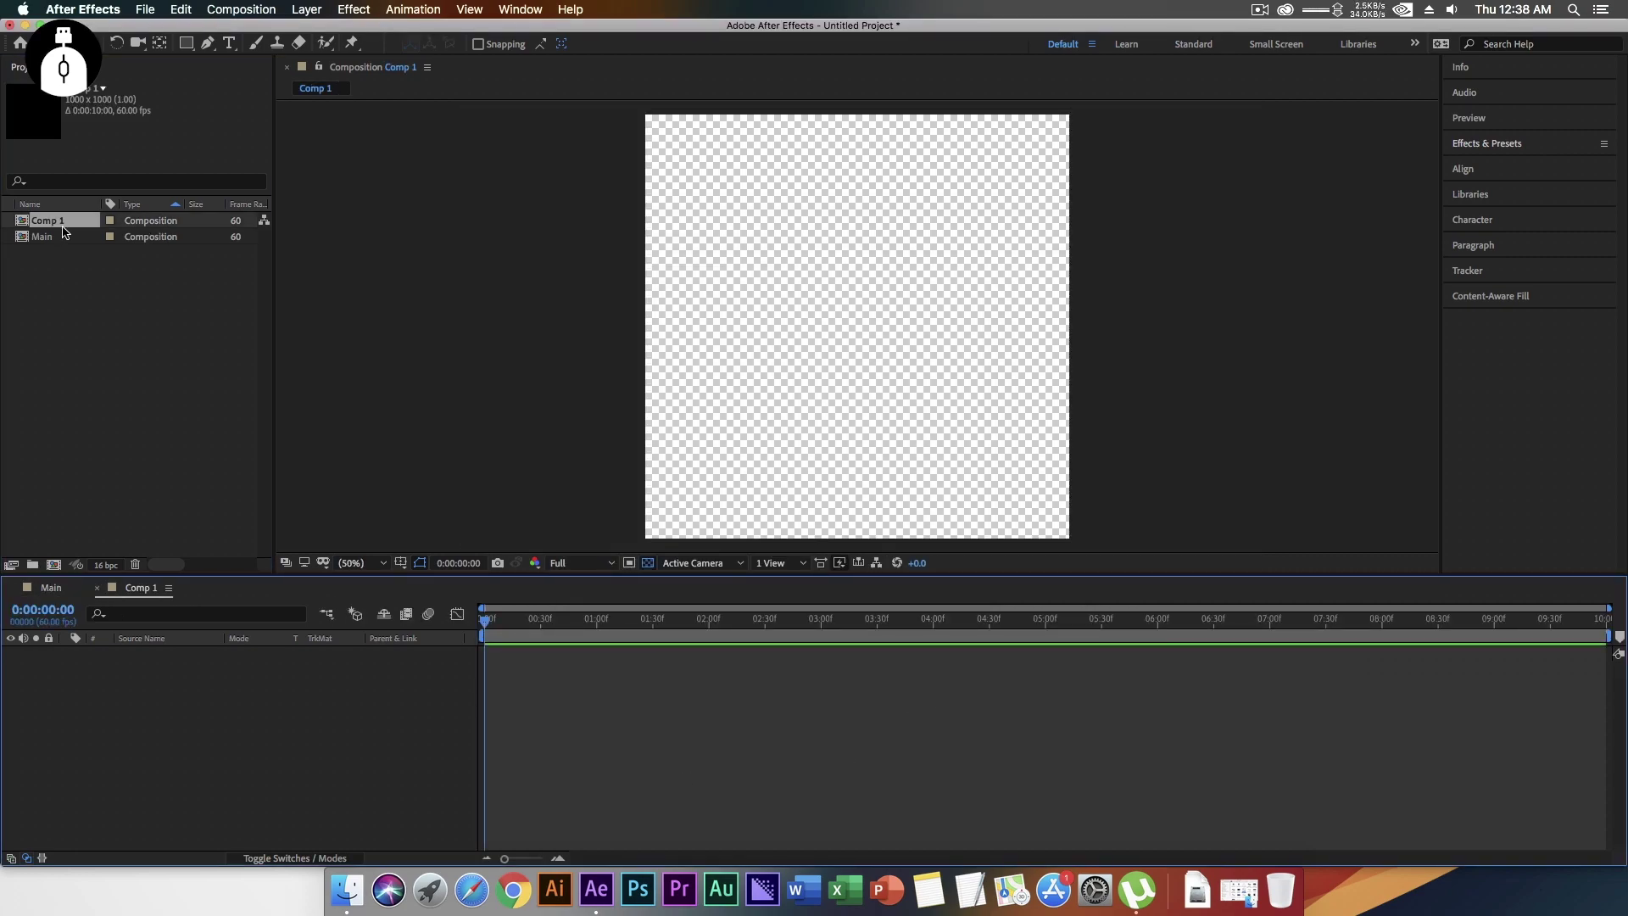
- Rename the square composition as Logo
click(64, 230)
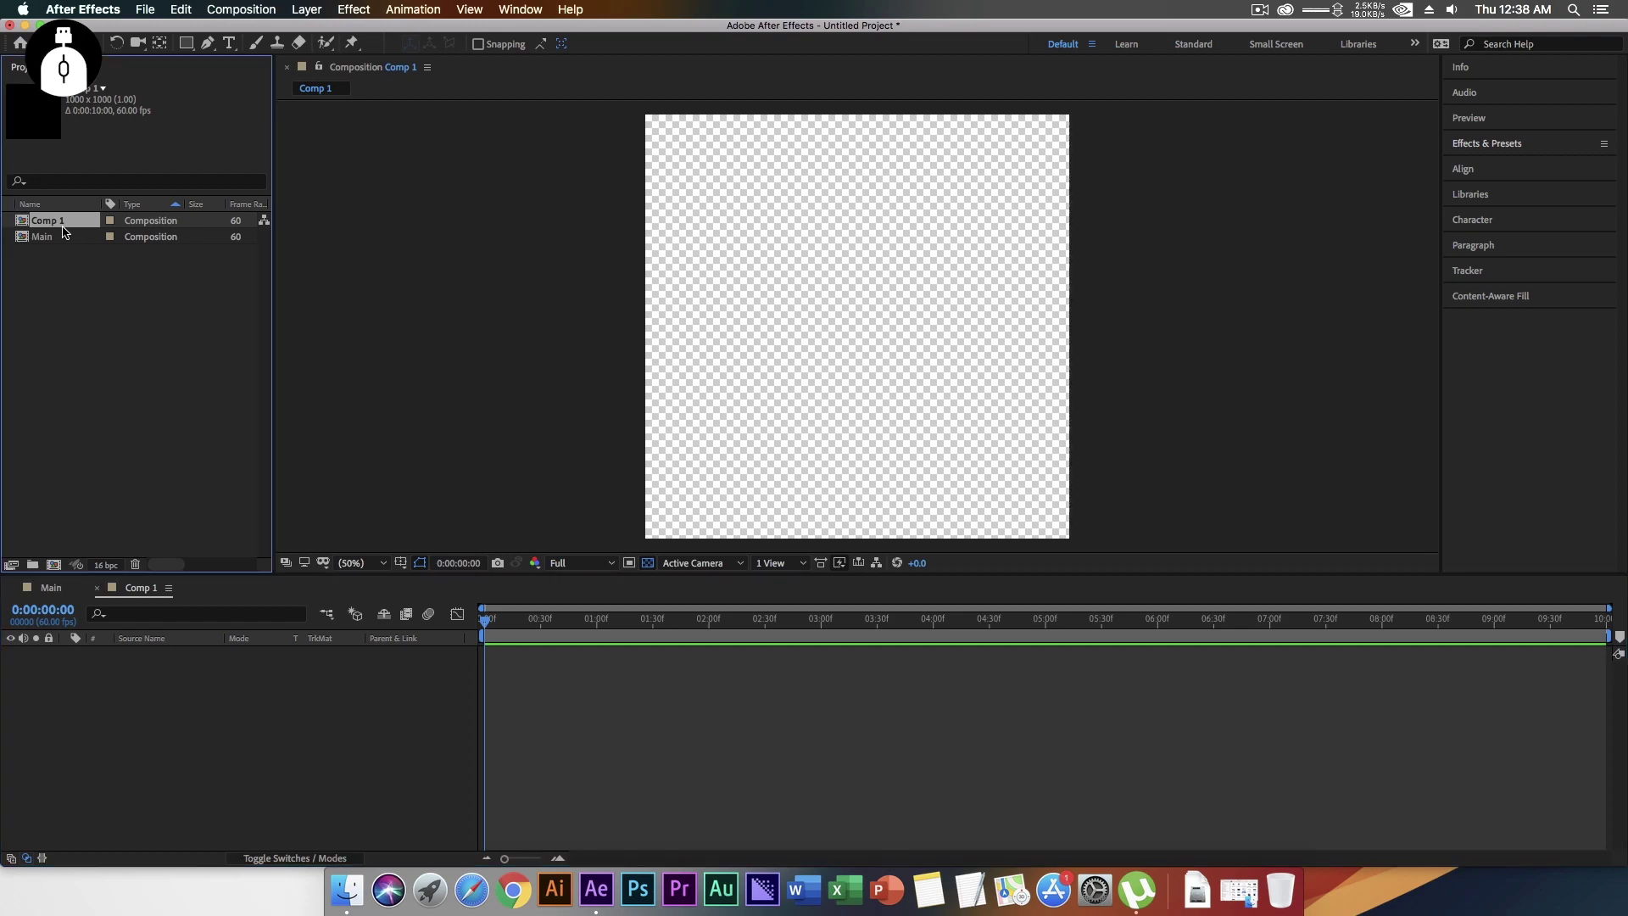
key(Return)
text(Logo)
key(Return)
- Draw a rectangle shape about 991 × 983 px covering nearly the whole Logo composition
click(186, 43)
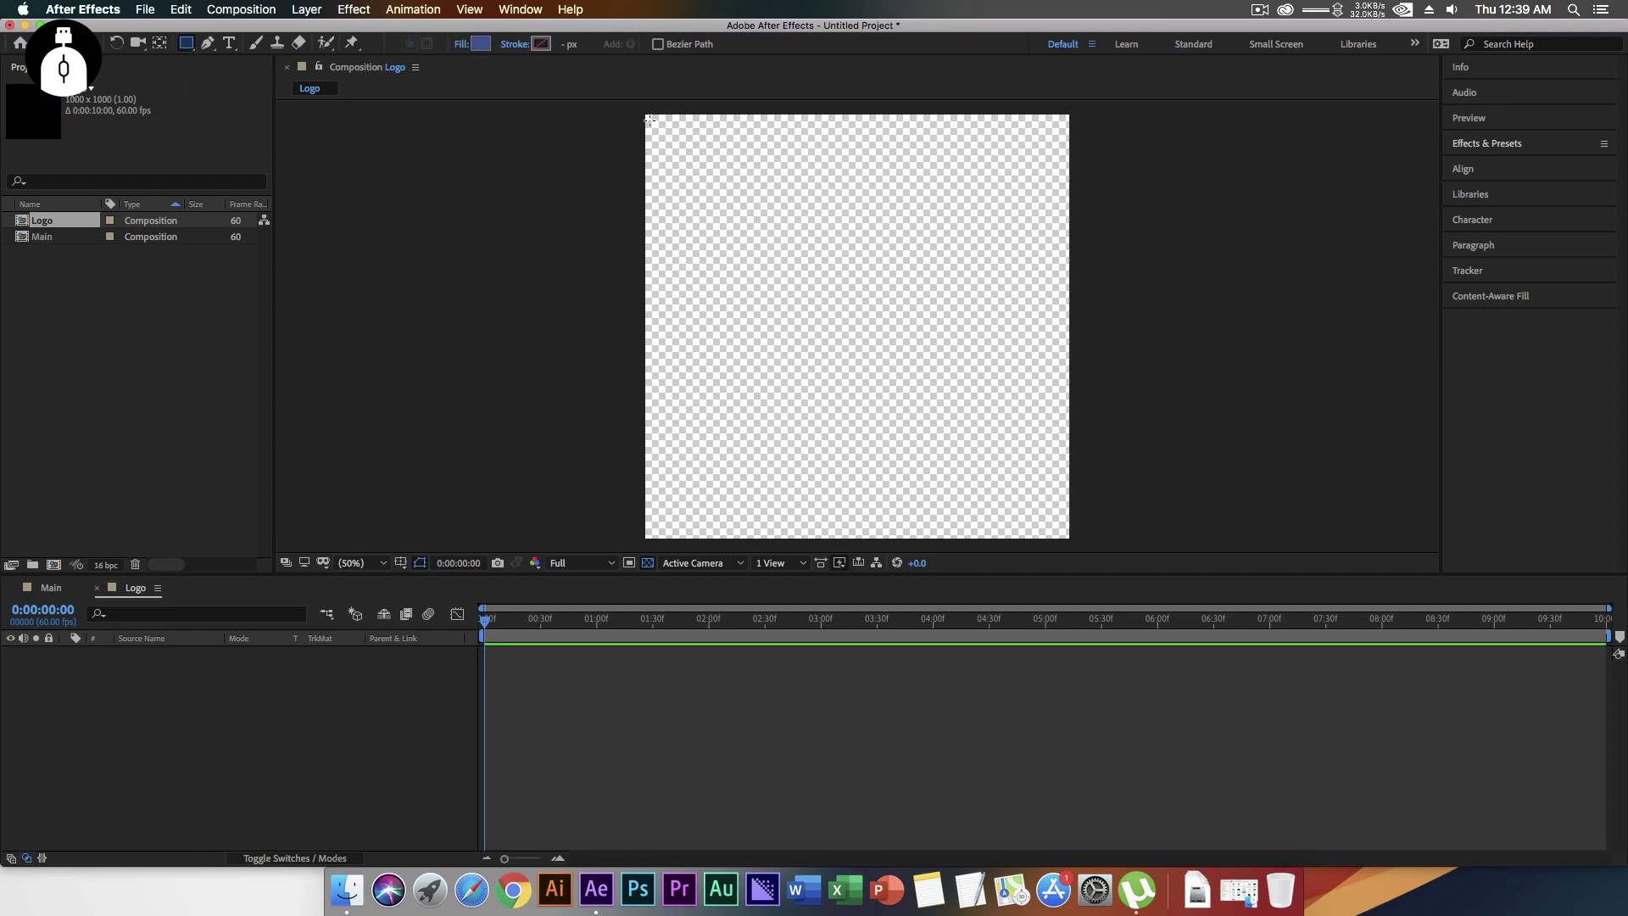
mouse_move(649, 120)
mouse_down()
mouse_move(792, 313)
mouse_move(1070, 537)
mouse_up()
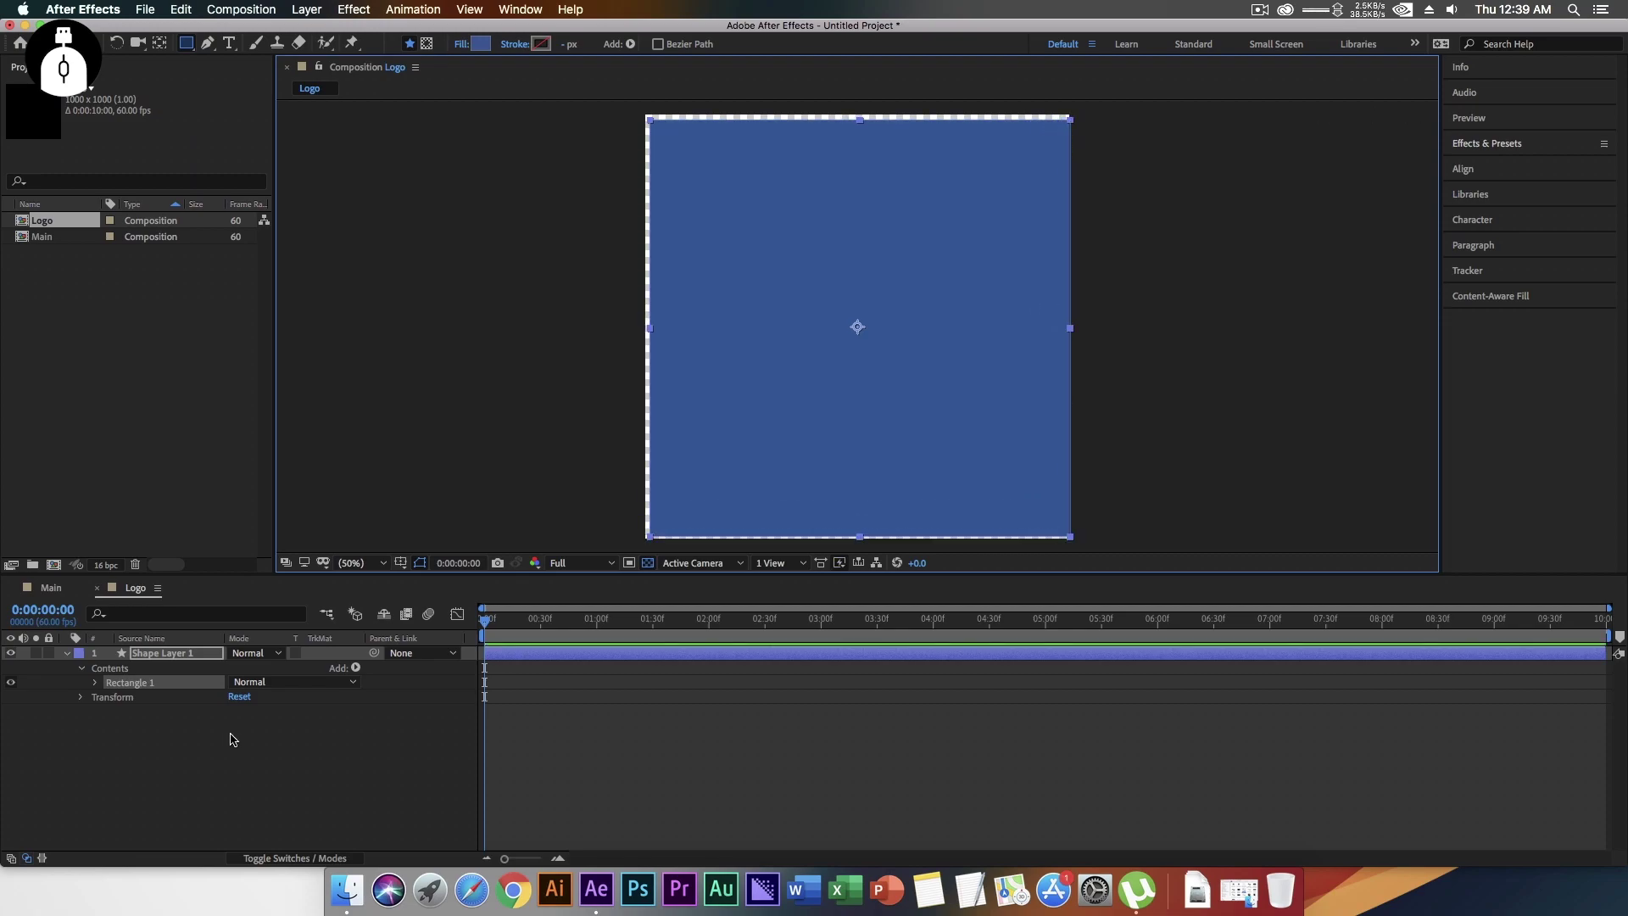
- Unlink the rectangle path's size proportions and widen the rectangle to 995.3
click(96, 683)
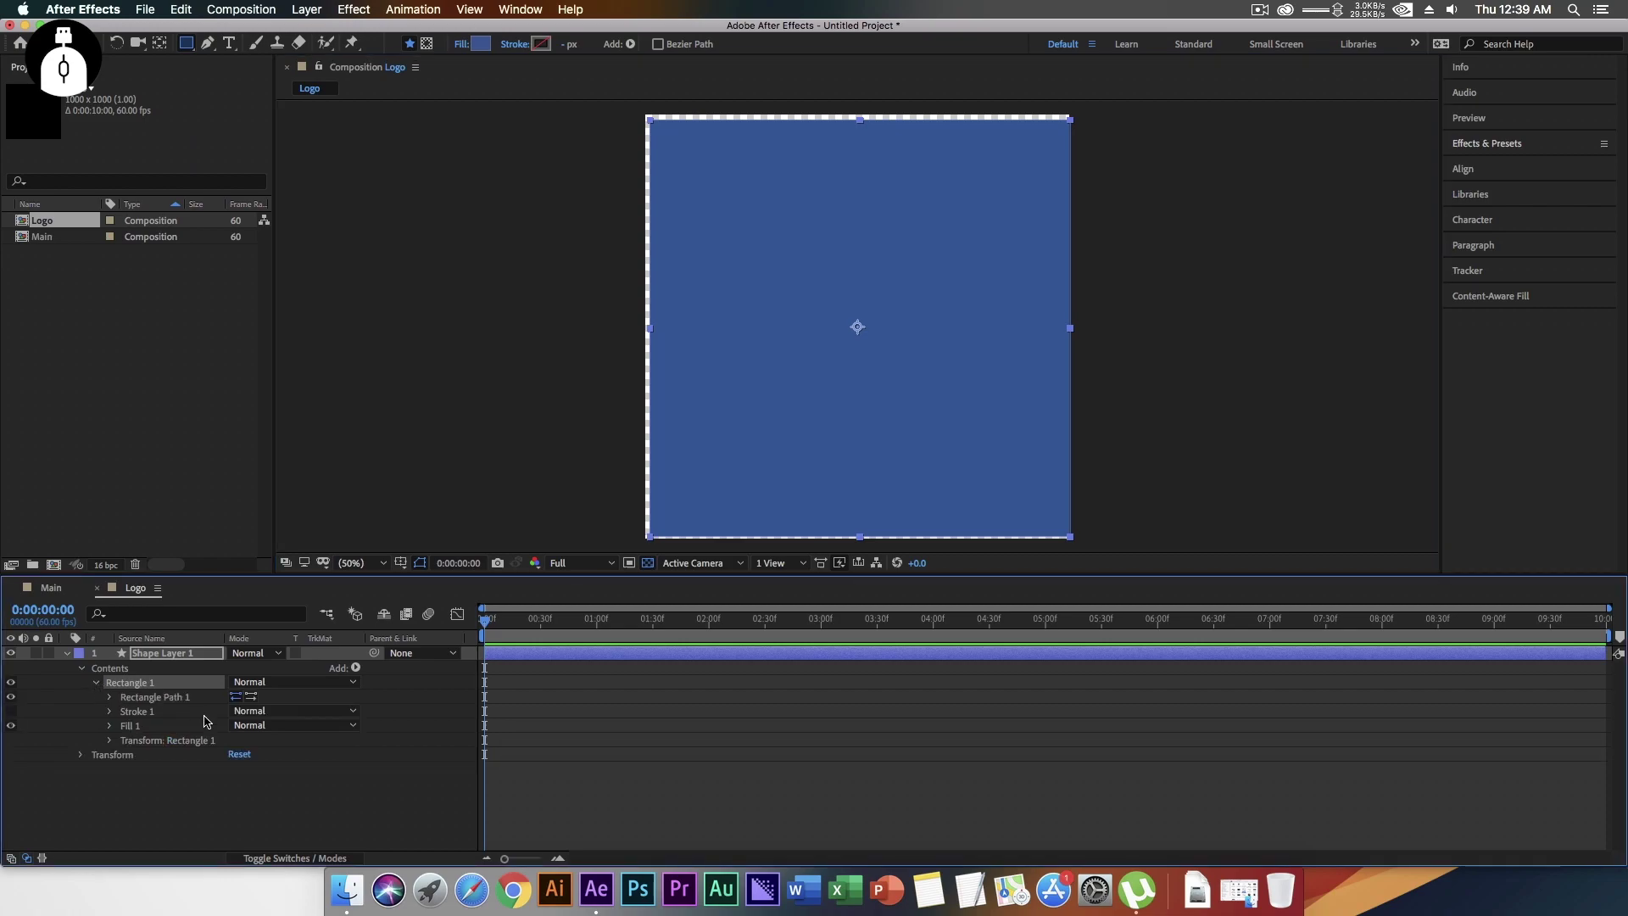
click(109, 697)
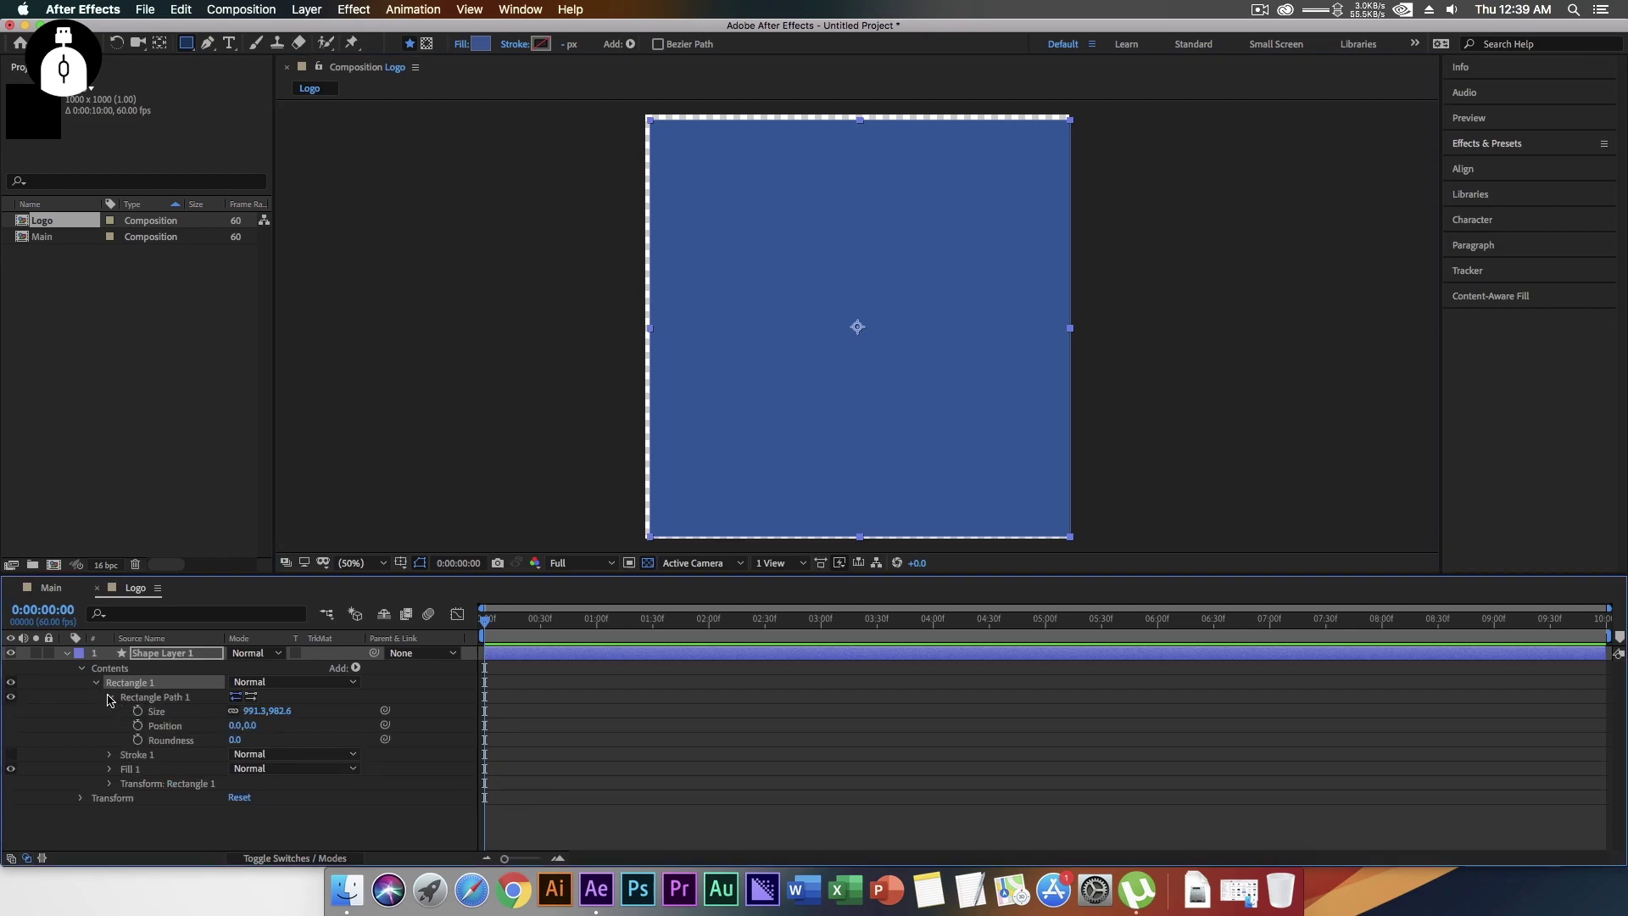
click(233, 713)
drag(255, 715, 254, 711)
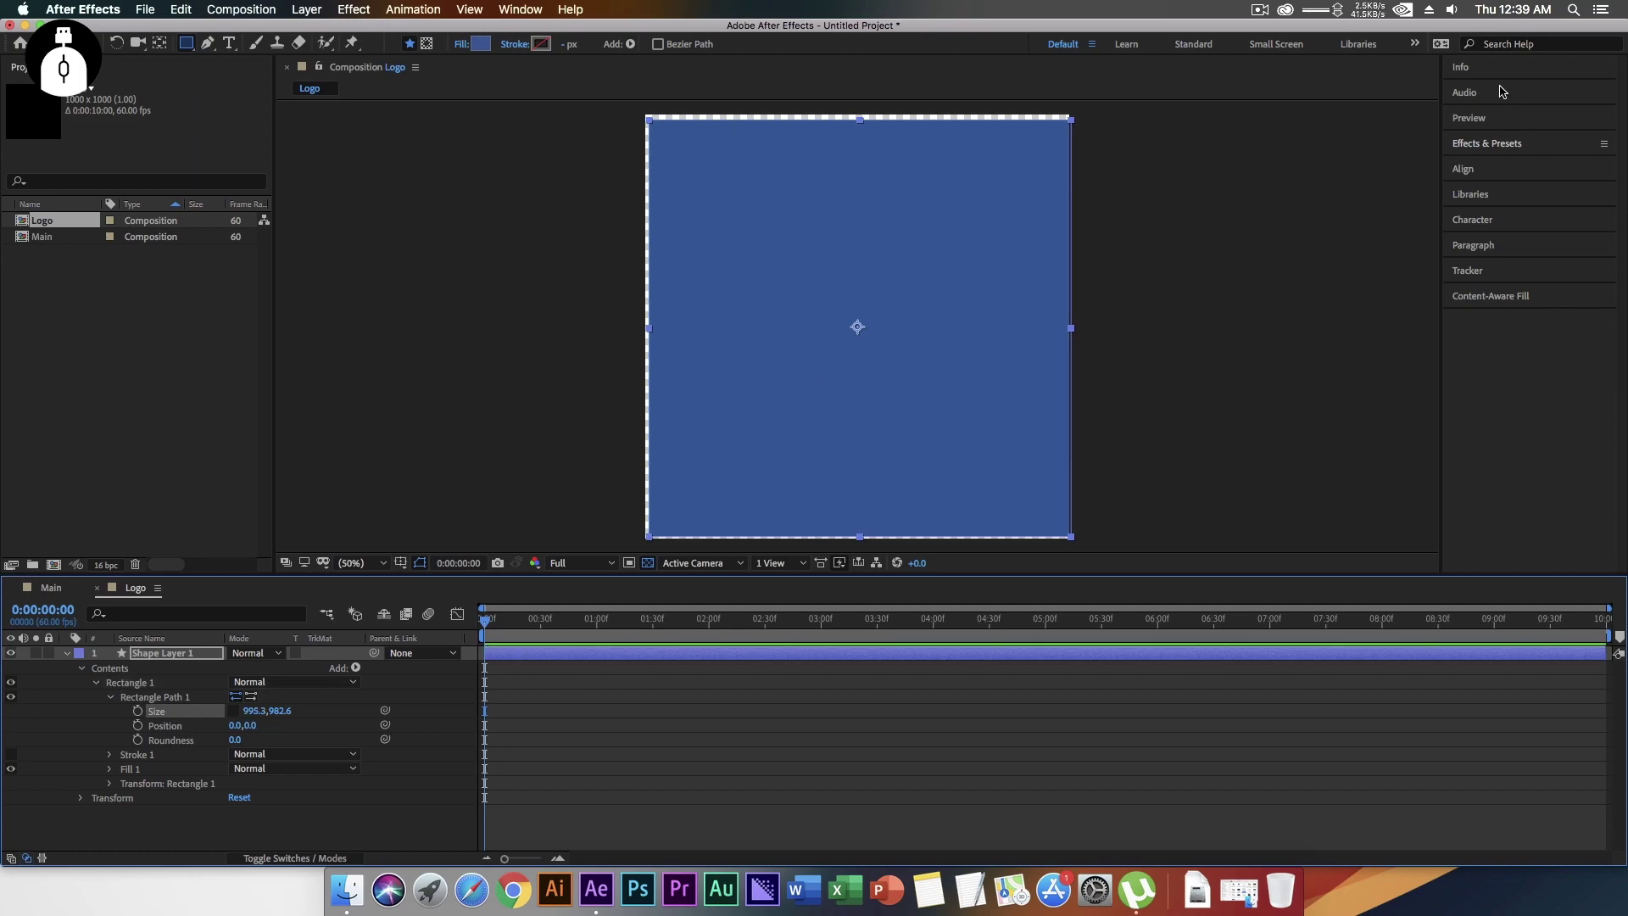
- Center the rectangle horizontally and vertically in the composition and enlarge its path size to 1003.3 by 999.6
click(1479, 172)
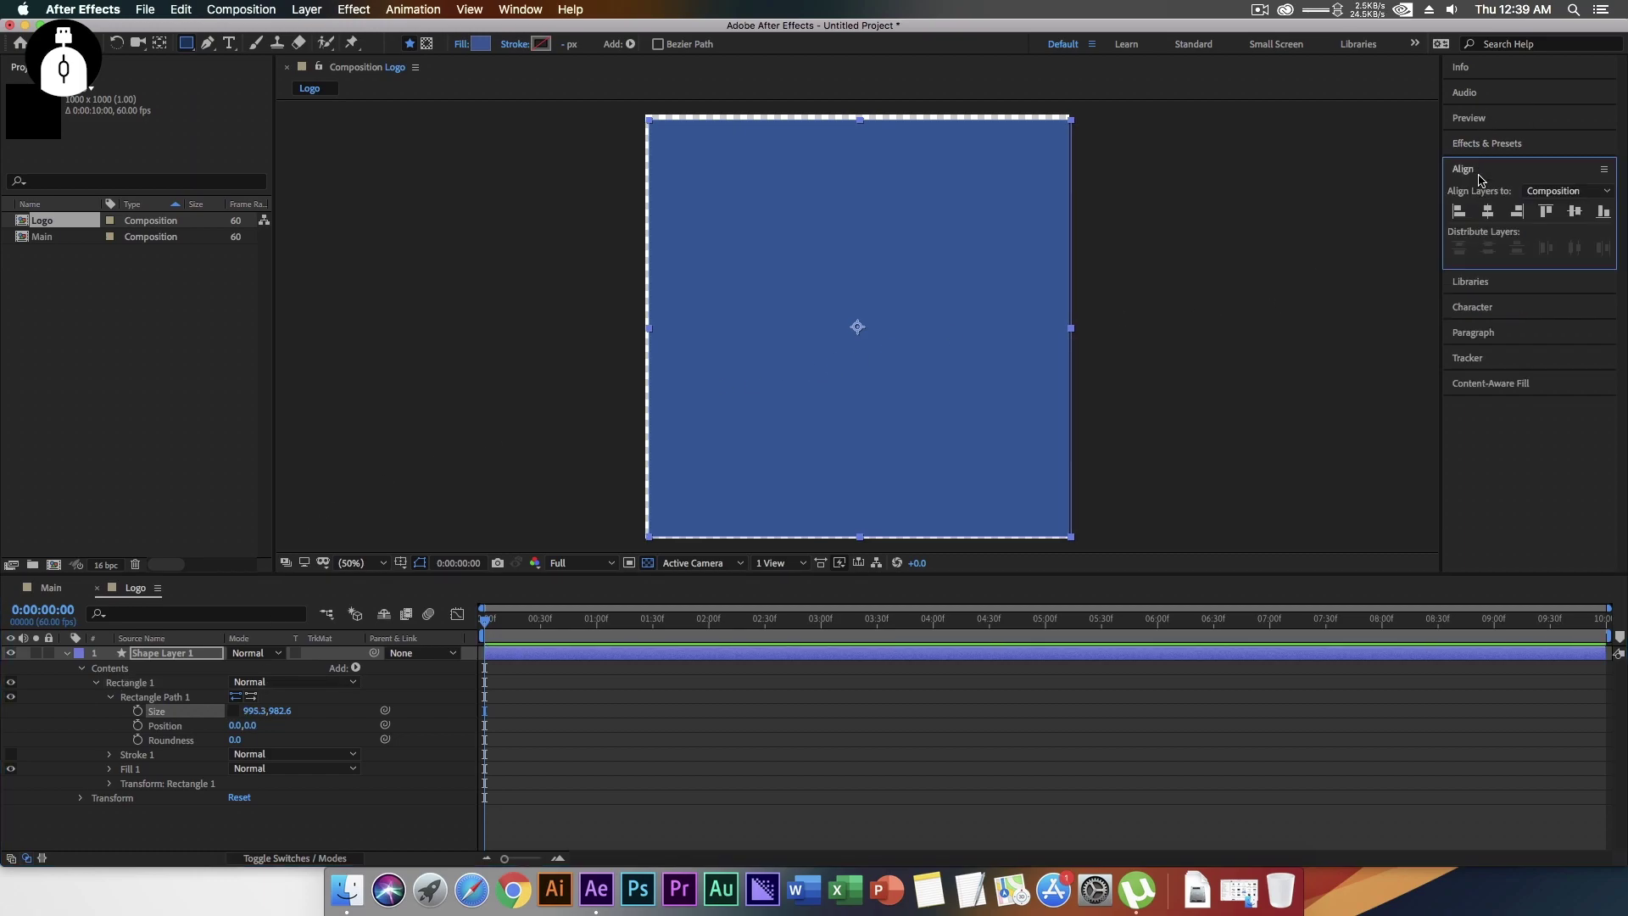
click(1487, 217)
click(1575, 213)
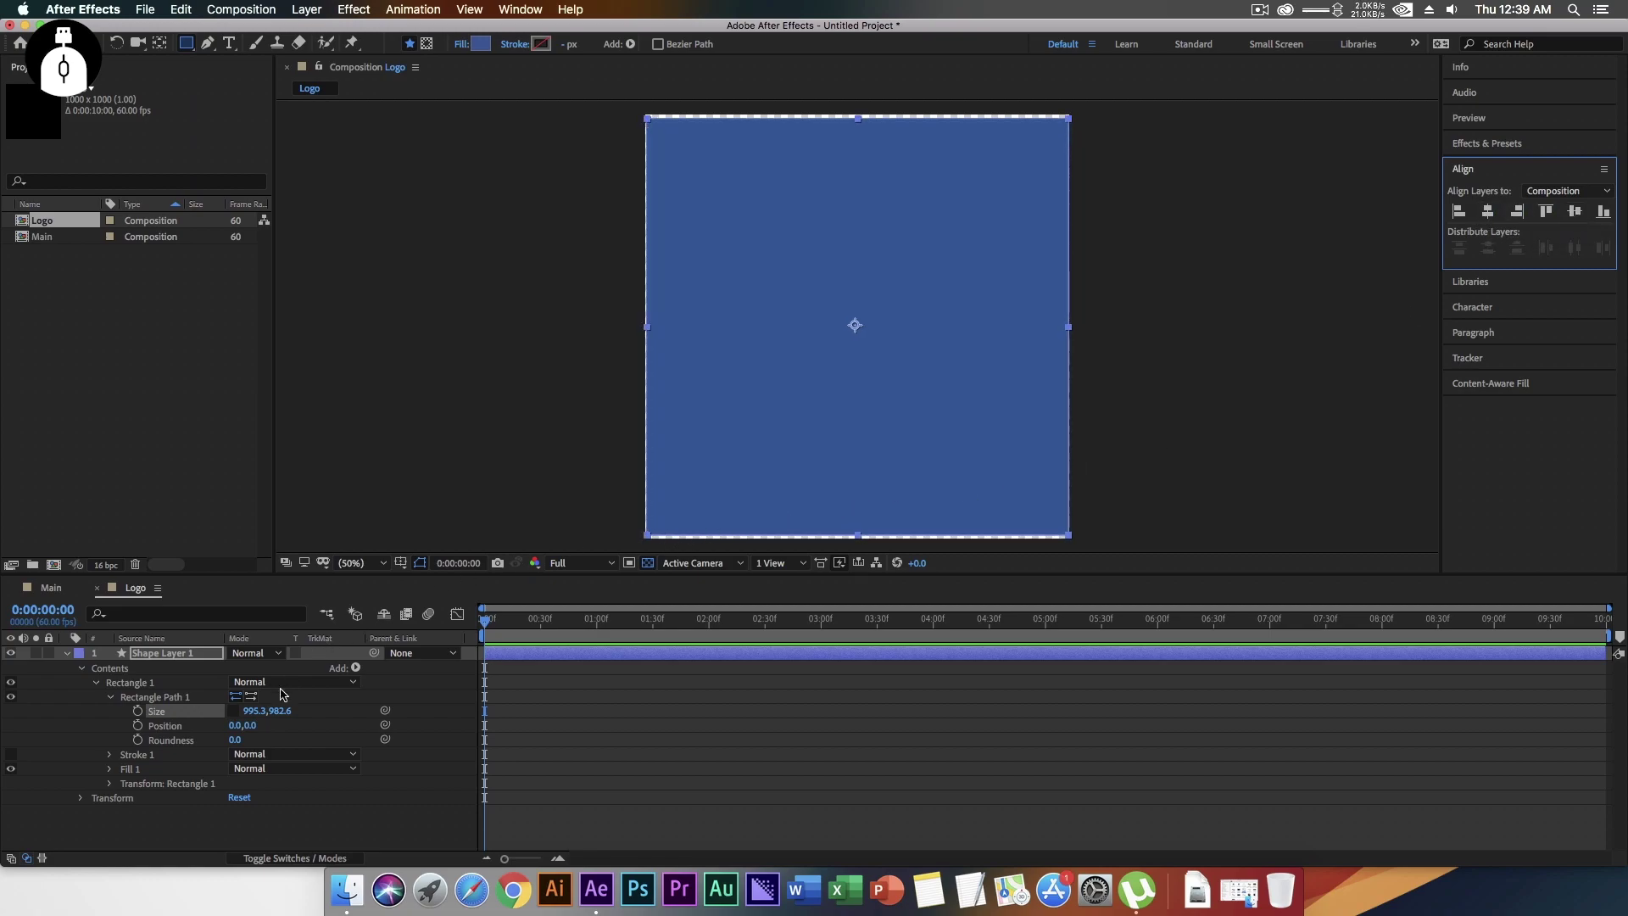
drag(245, 717, 293, 712)
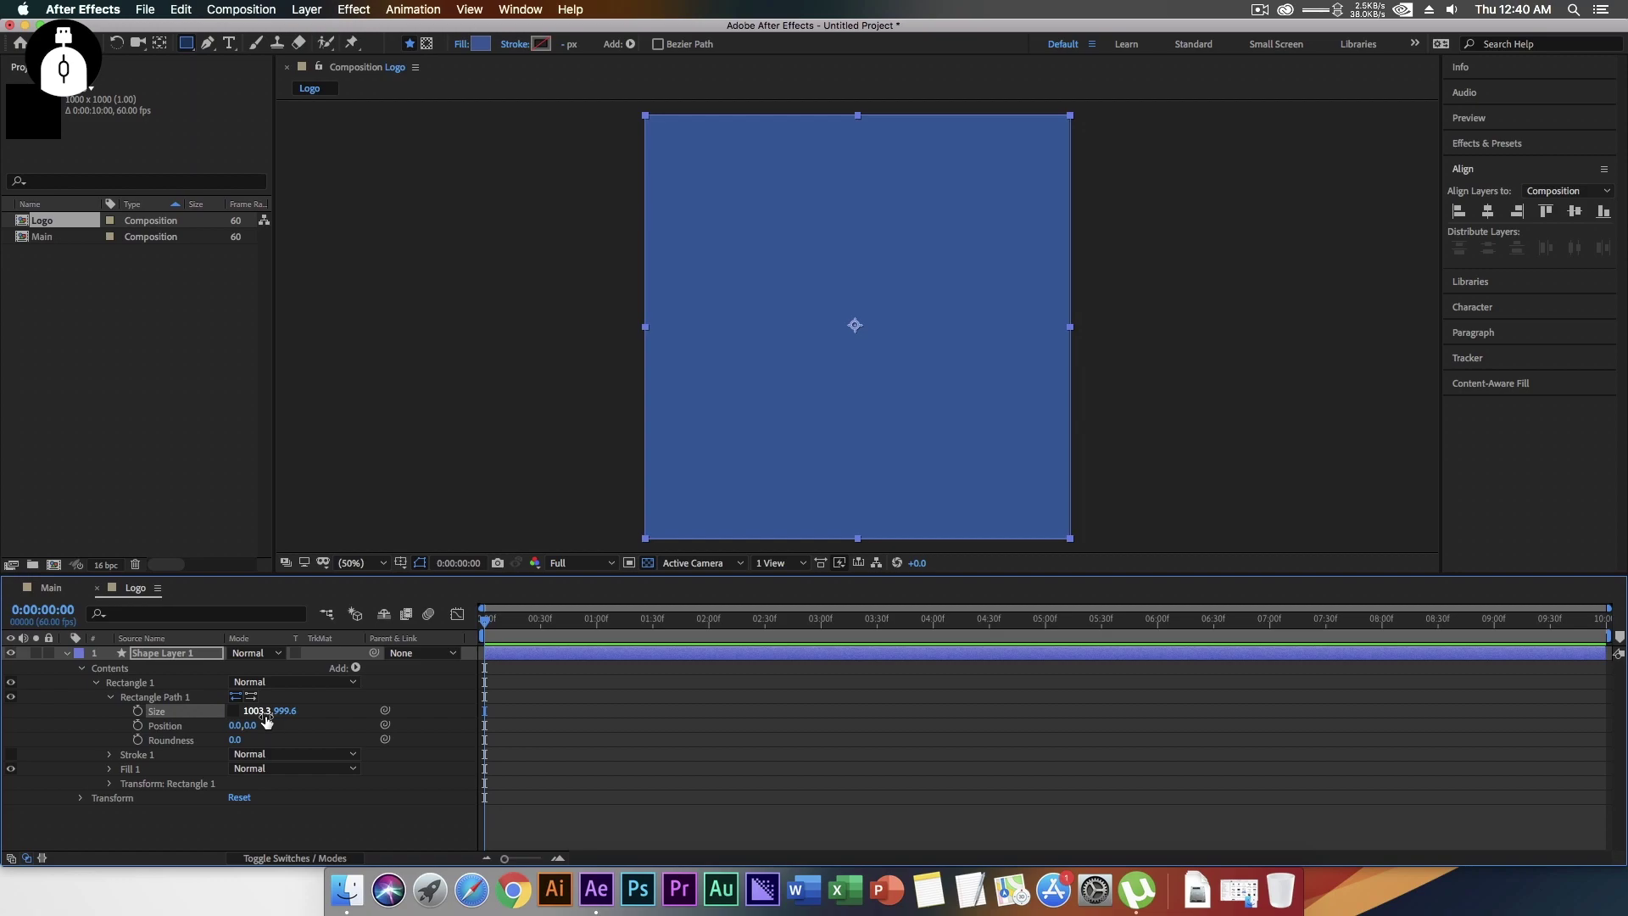
- Round the rectangle's corners with a roundness of 100, raise it to 150, and collapse the shape layer's properties
click(236, 740)
text(100)
key(Return)
click(247, 742)
text(150)
key(Return)
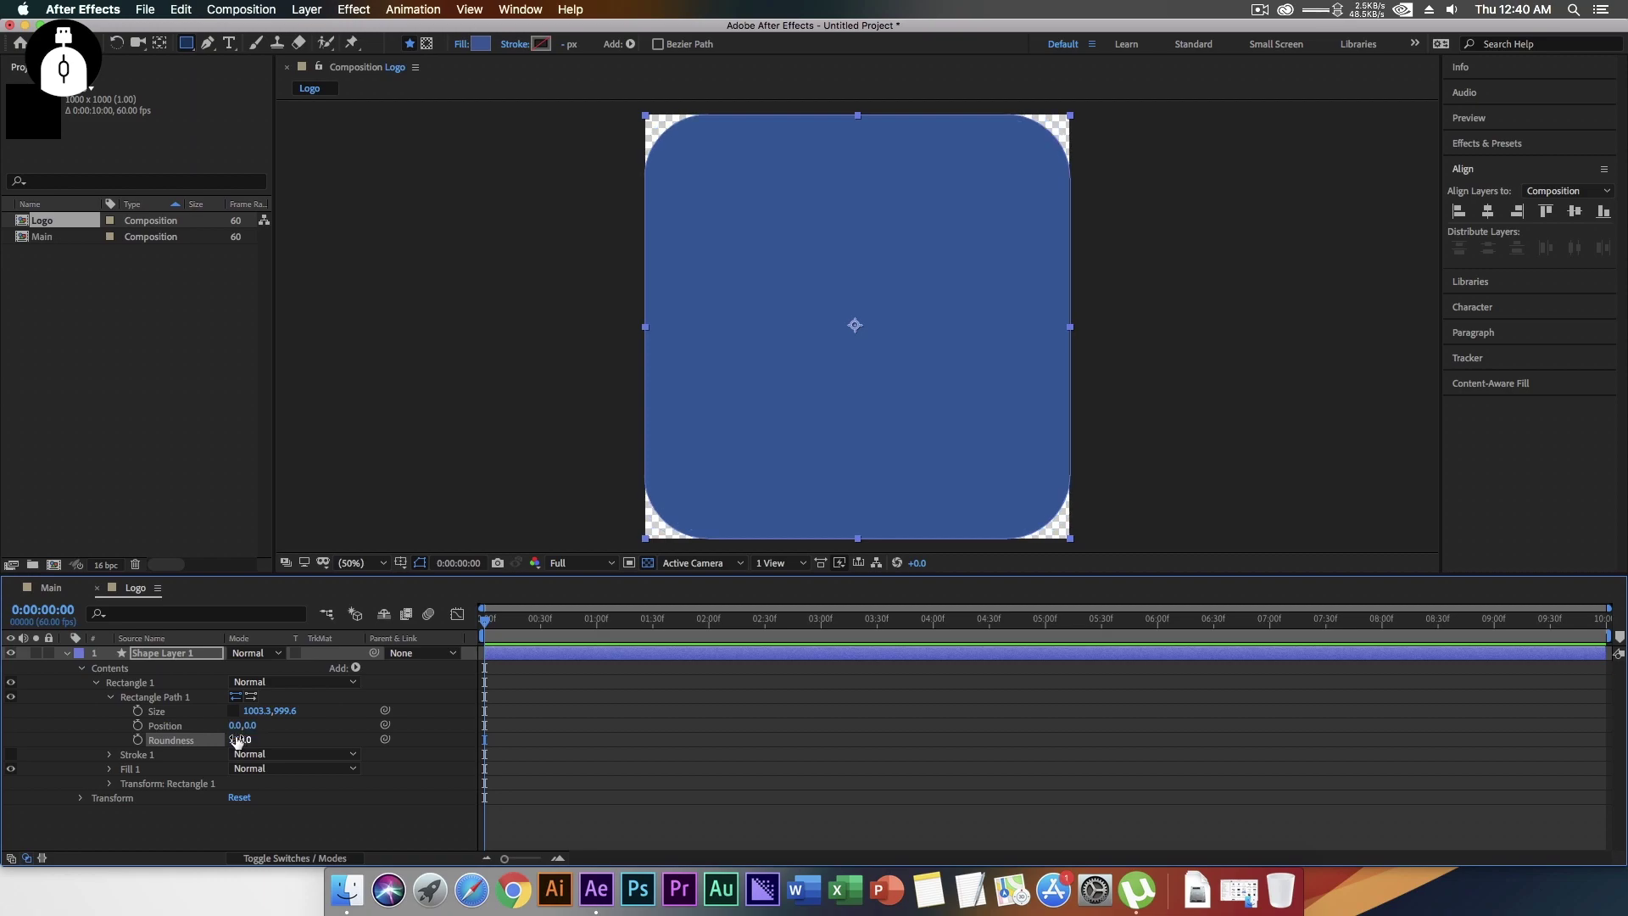
click(66, 653)
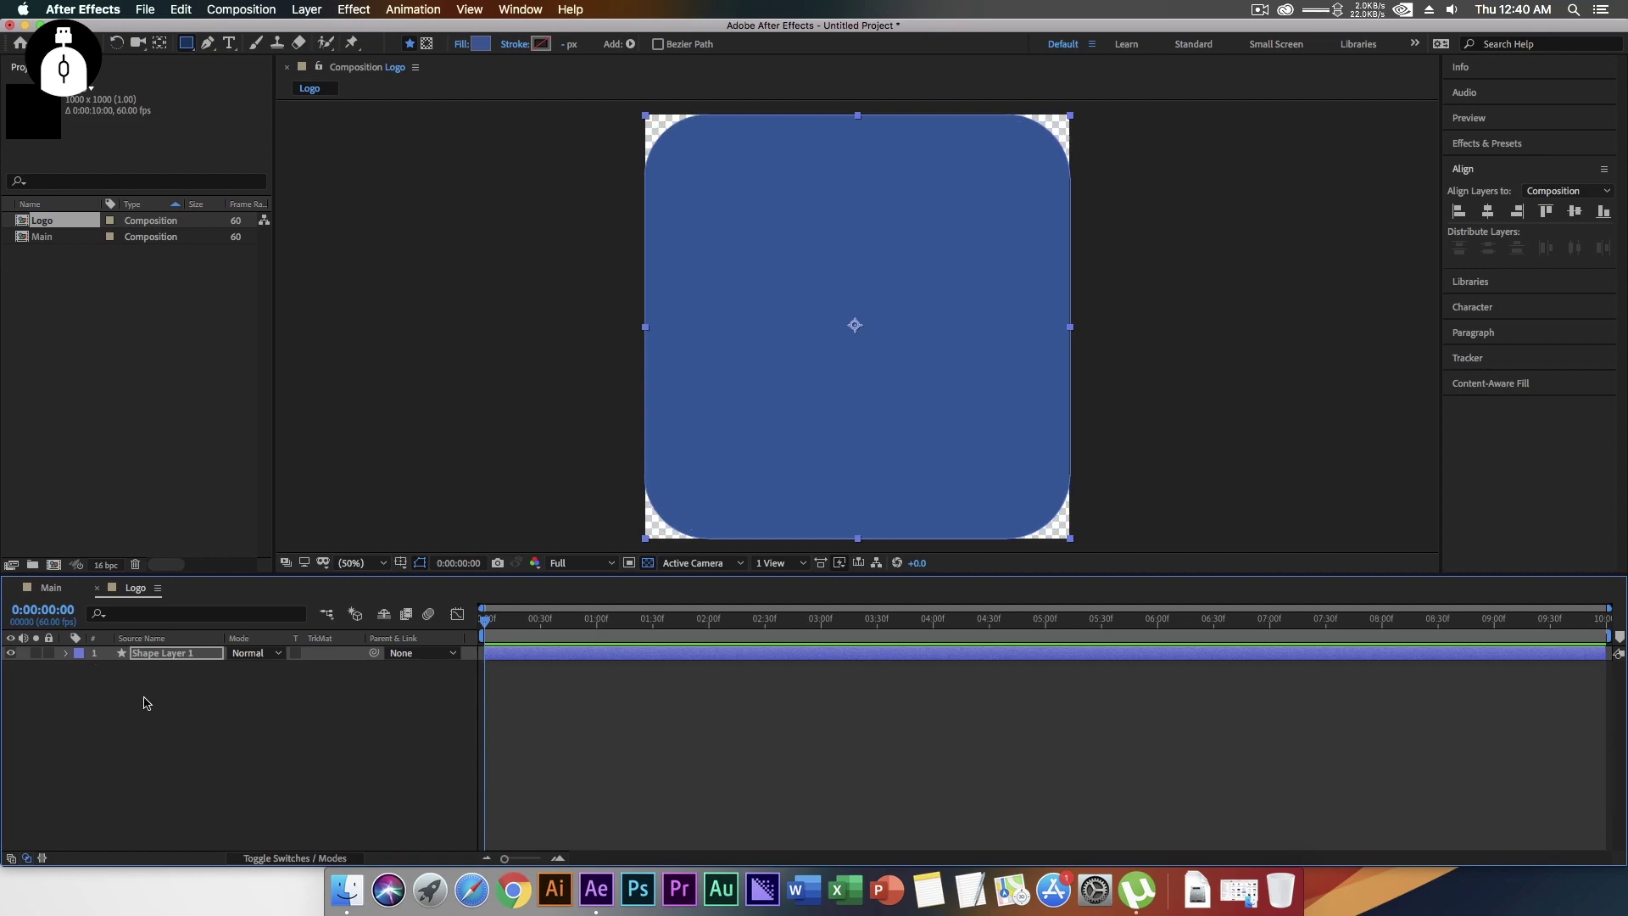
- Change the rounded rectangle's fill color to magenta 953366
click(484, 48)
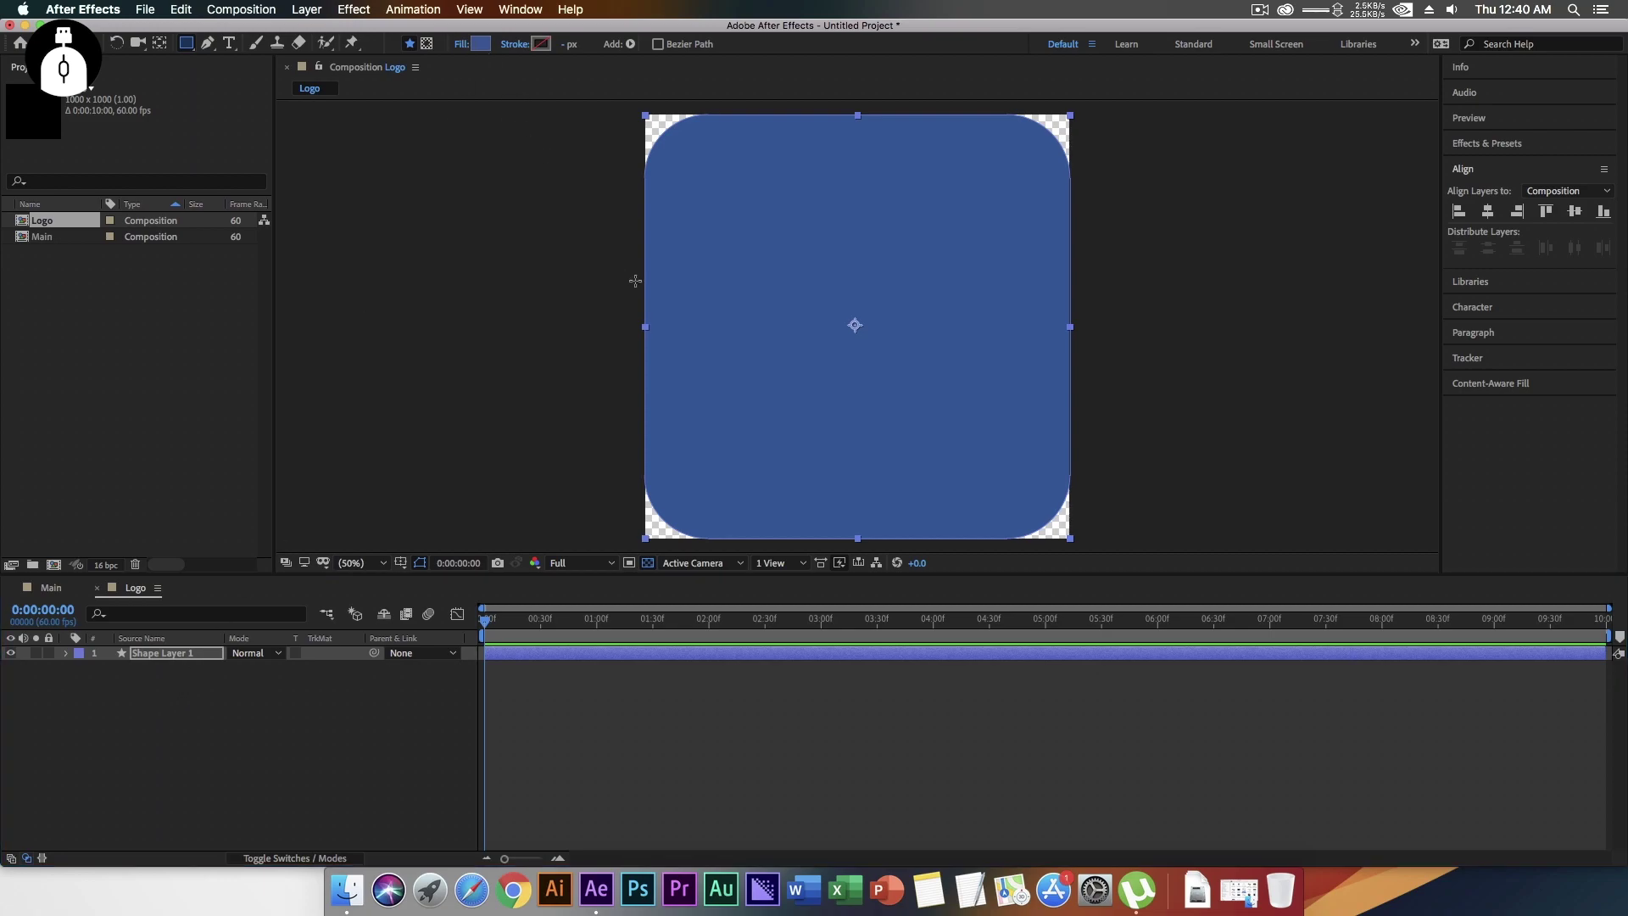
click(480, 48)
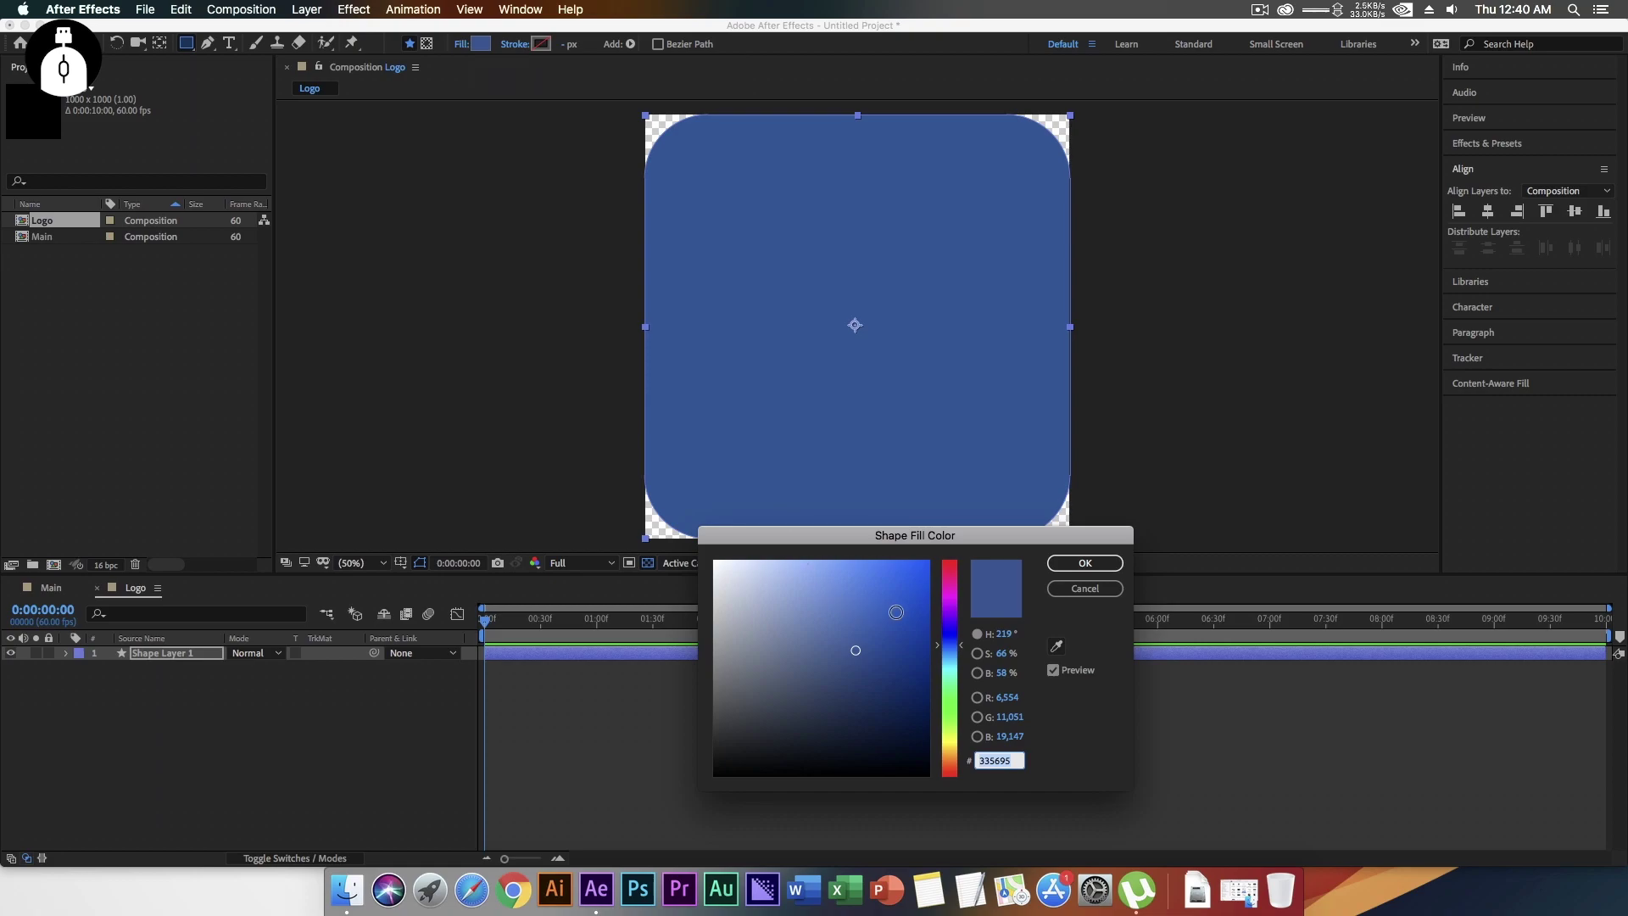
click(953, 580)
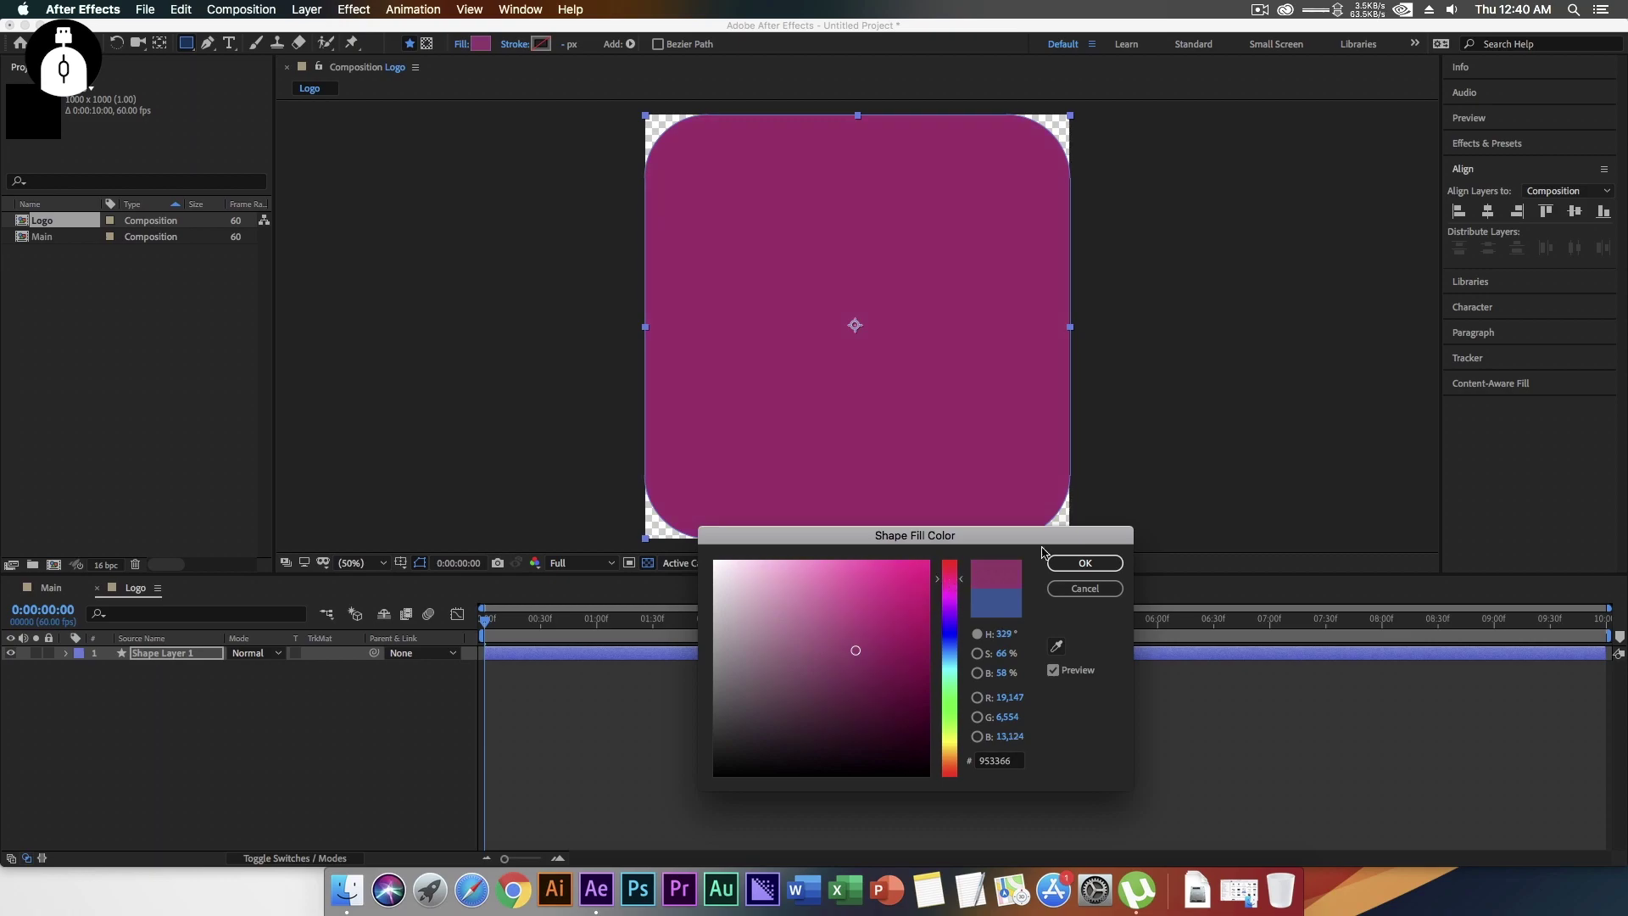
click(1070, 563)
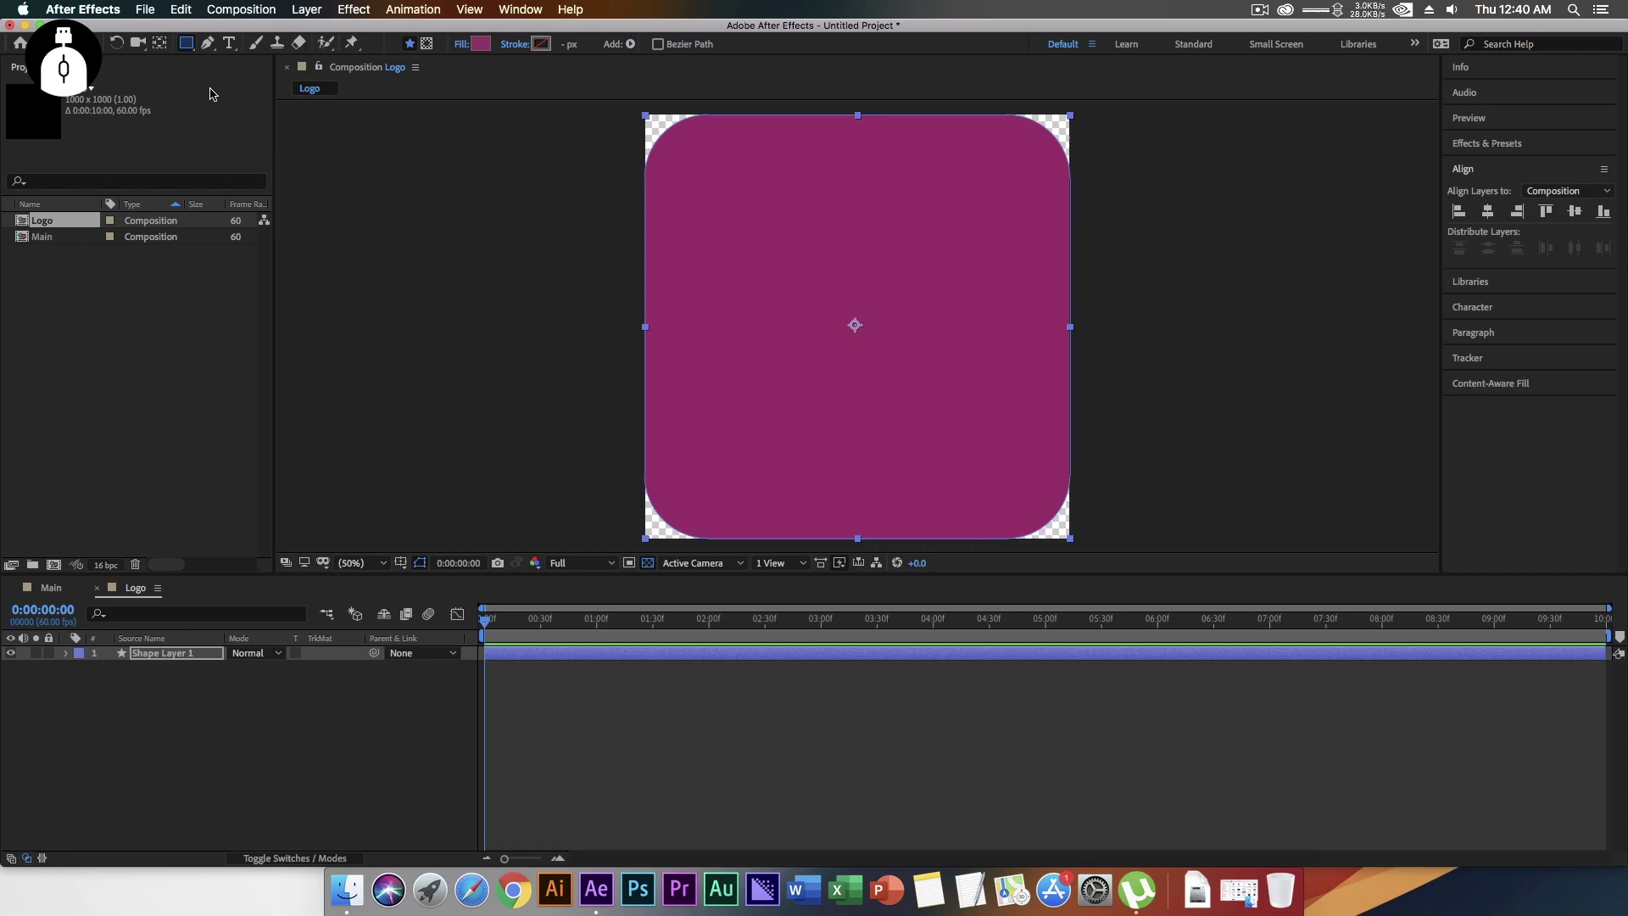
- Move the shape layer's anchor point to the middle of the rectangle's right edge
click(161, 42)
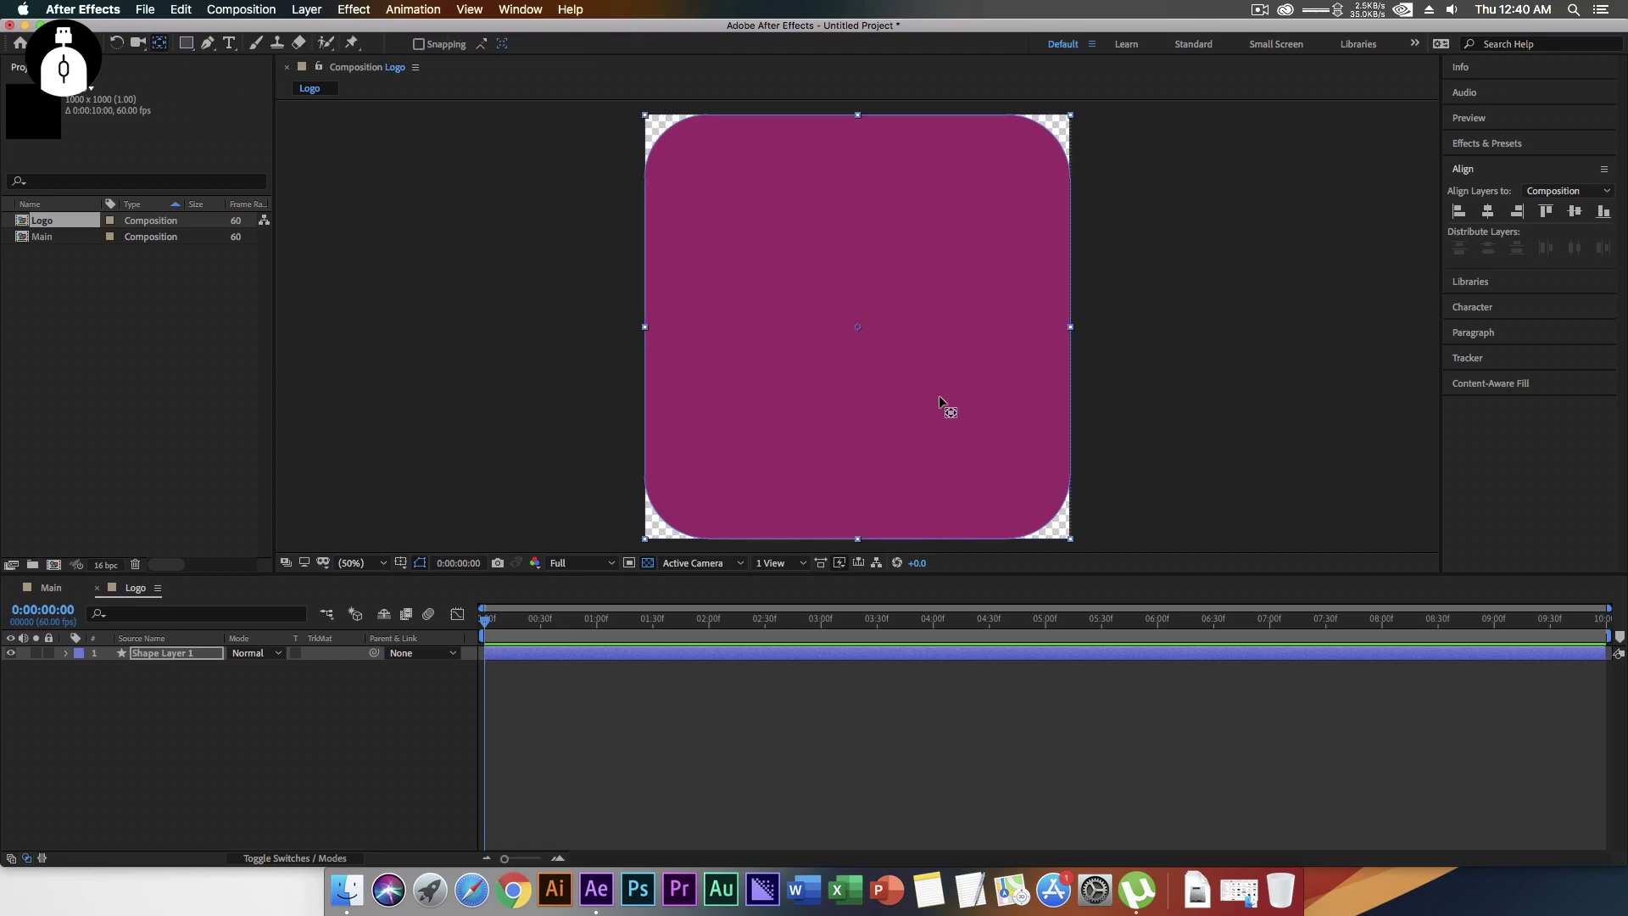
click(174, 655)
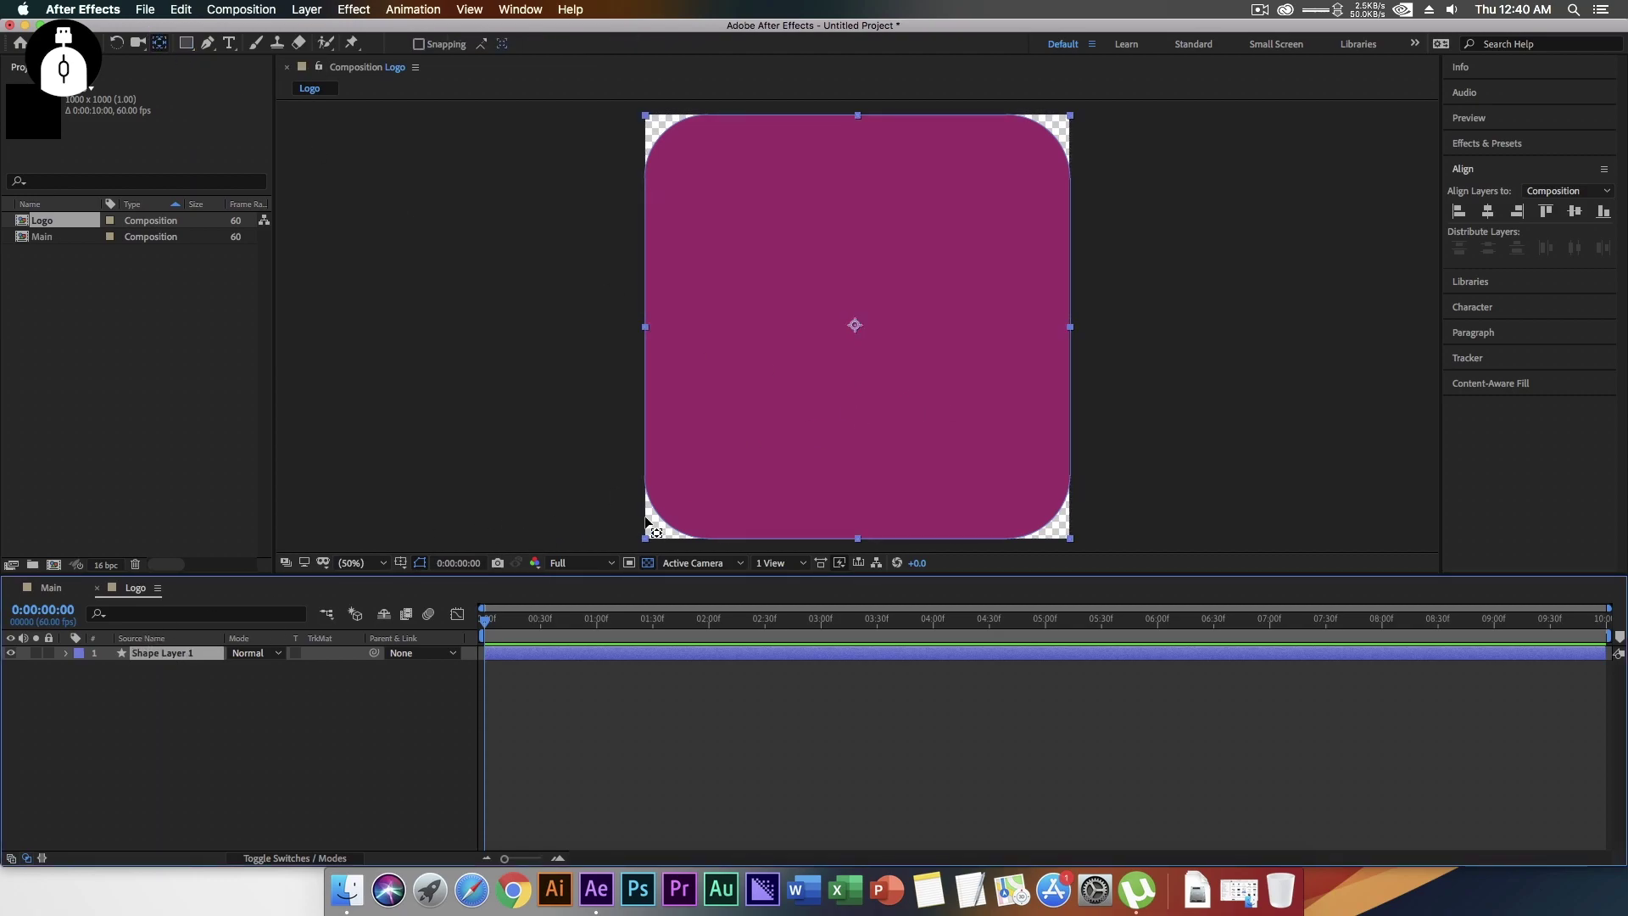
click(857, 328)
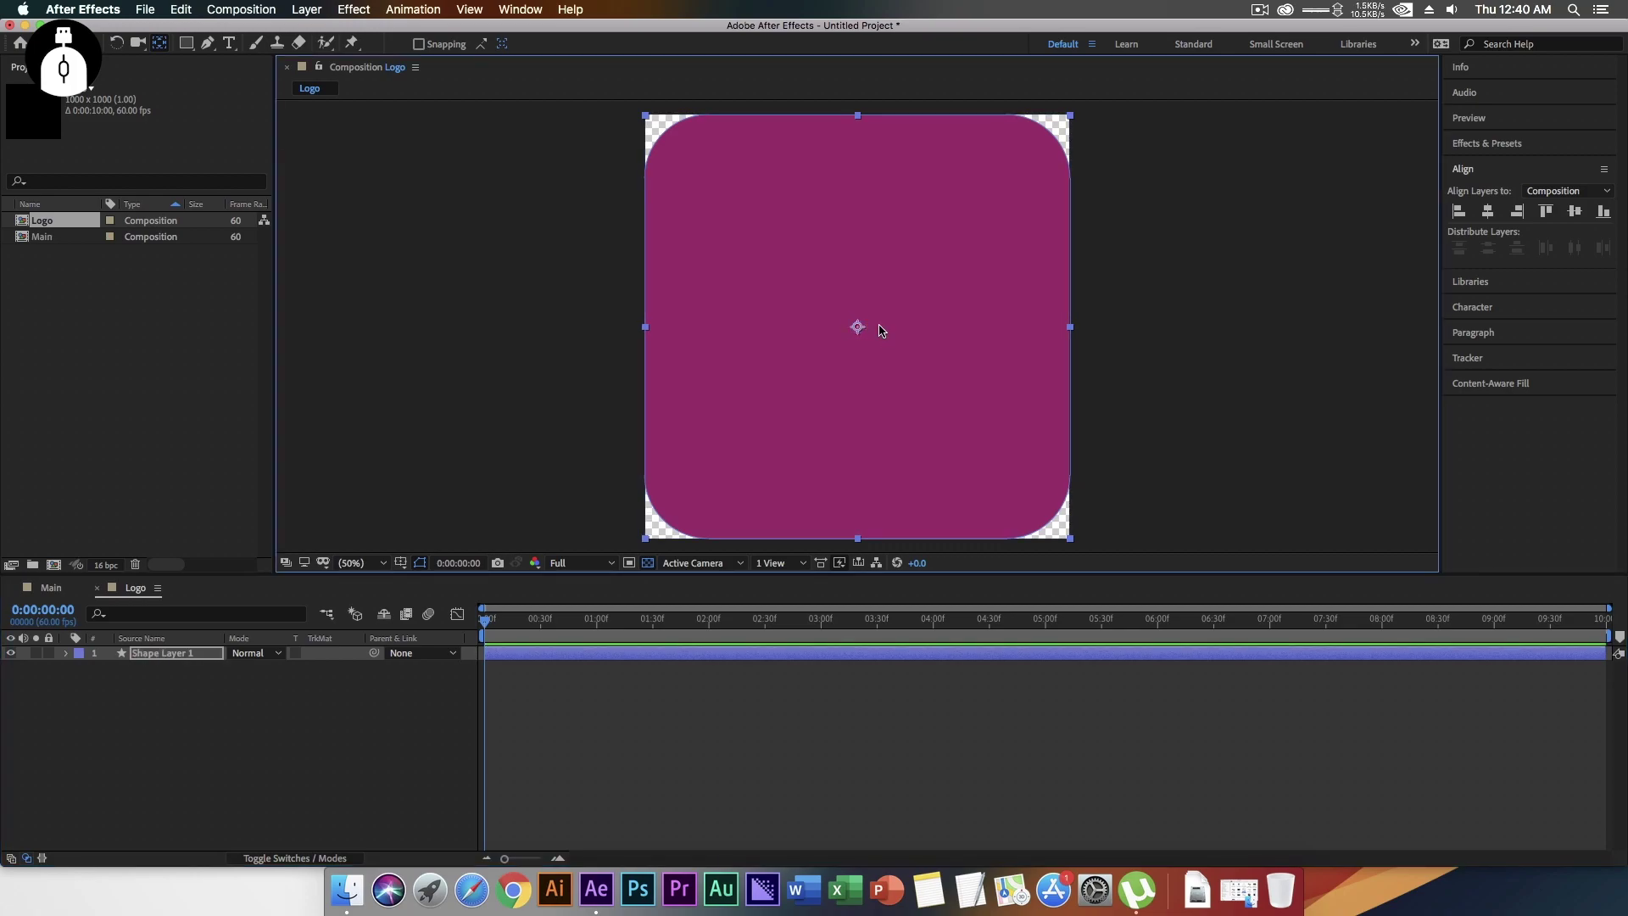
drag(857, 329, 1070, 327)
- Add a Scale keyframe of 100% to the shape layer at frame 30
click(166, 654)
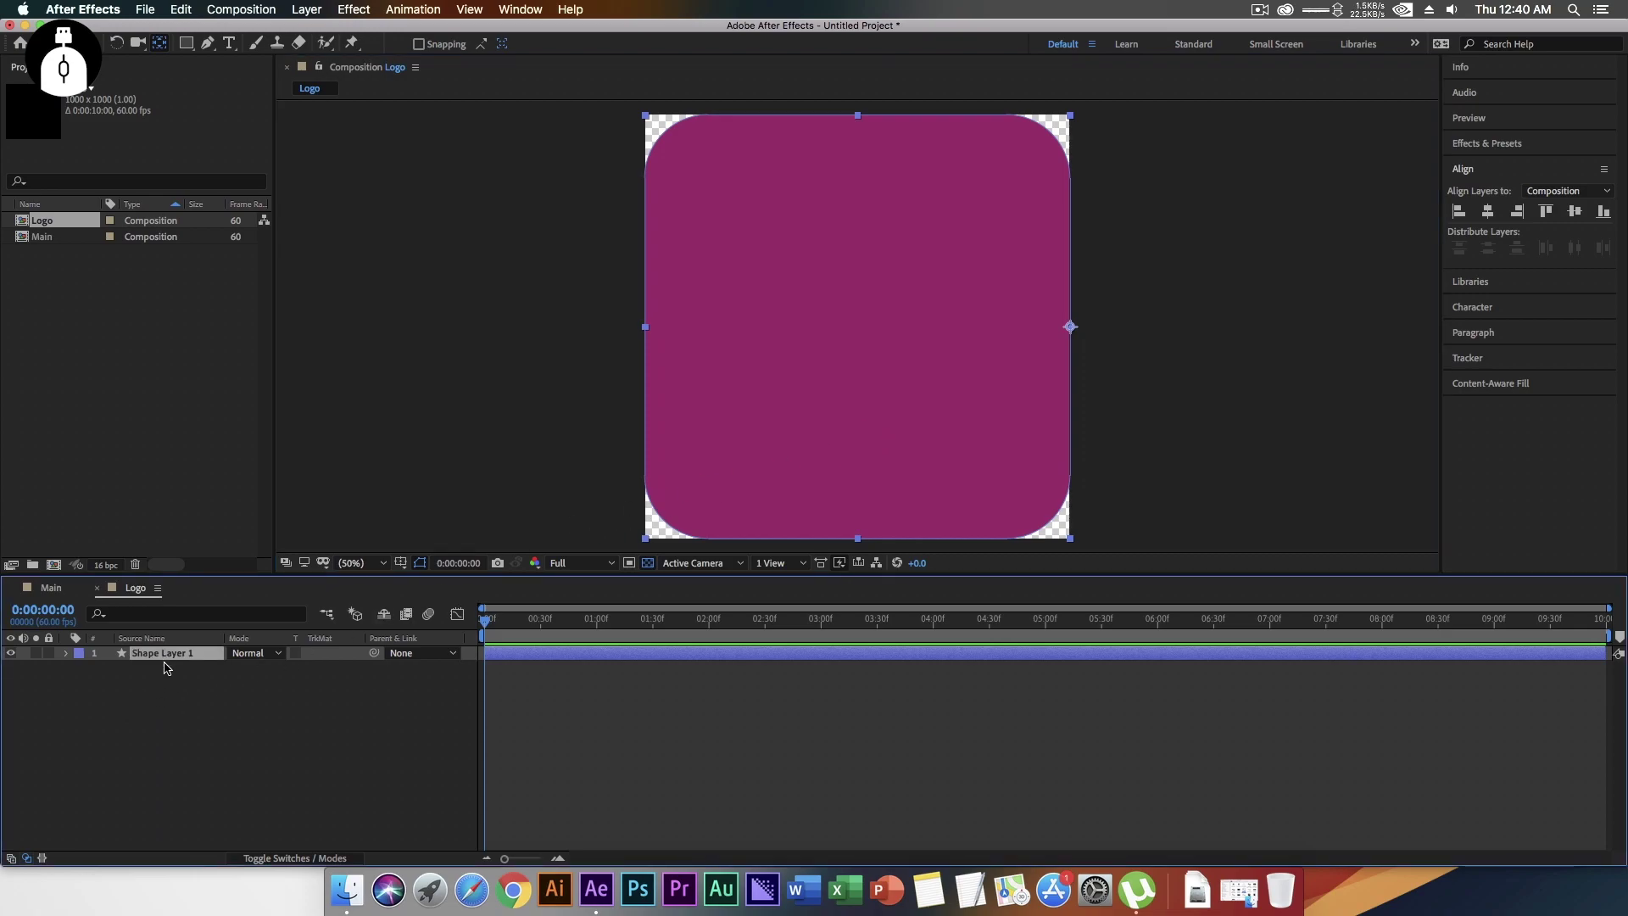
key(s)
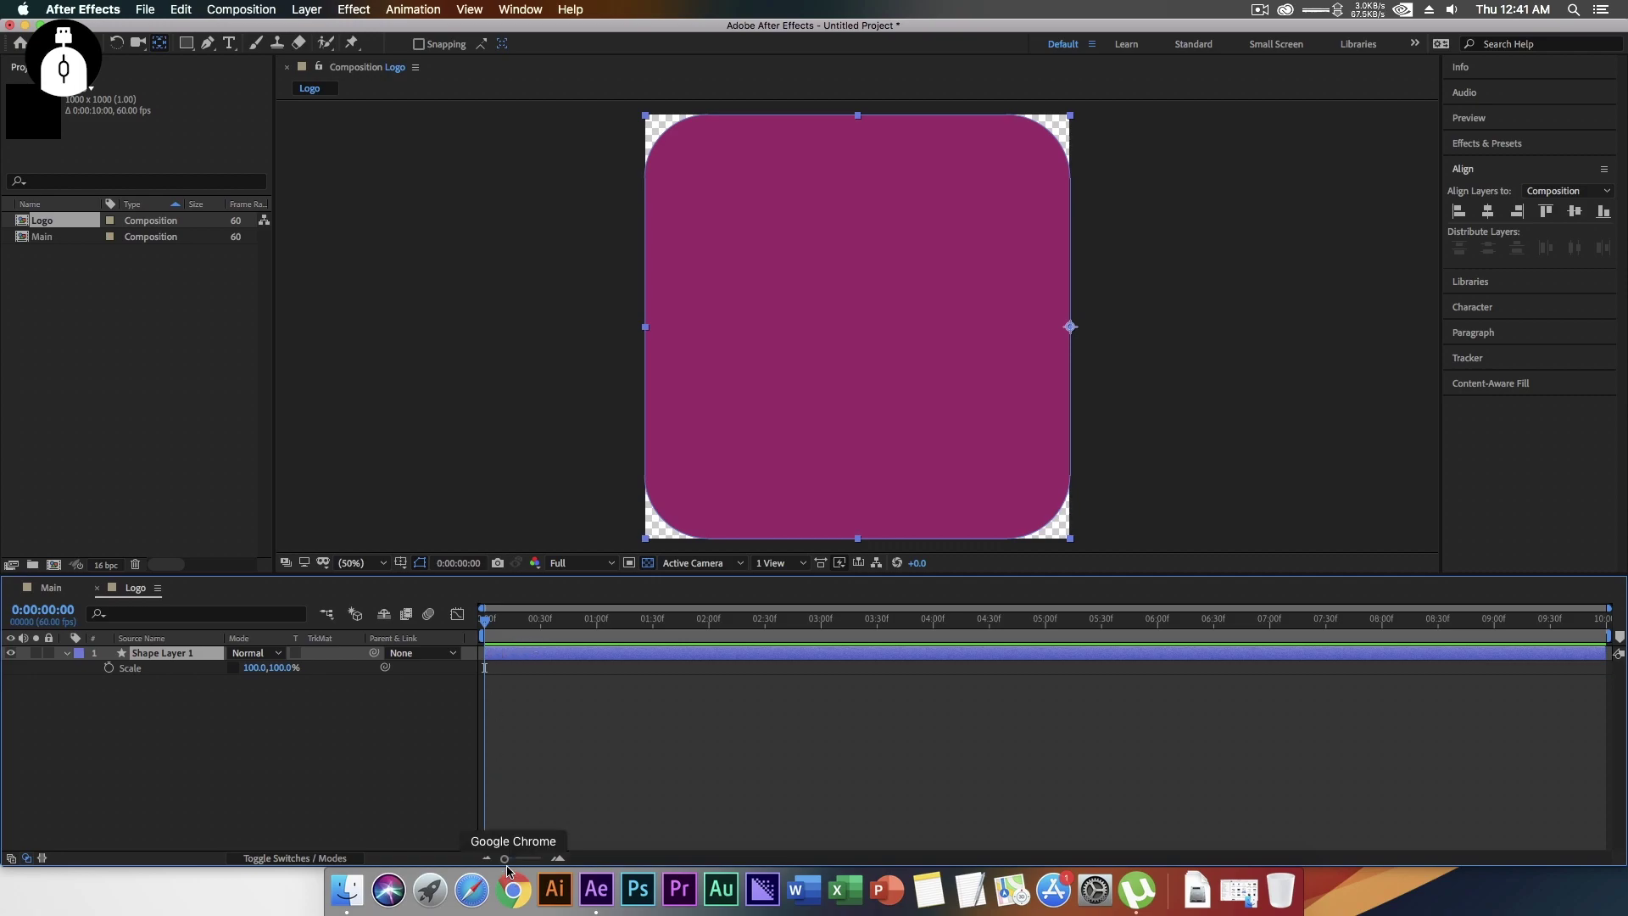
drag(506, 863, 535, 864)
drag(773, 626, 767, 628)
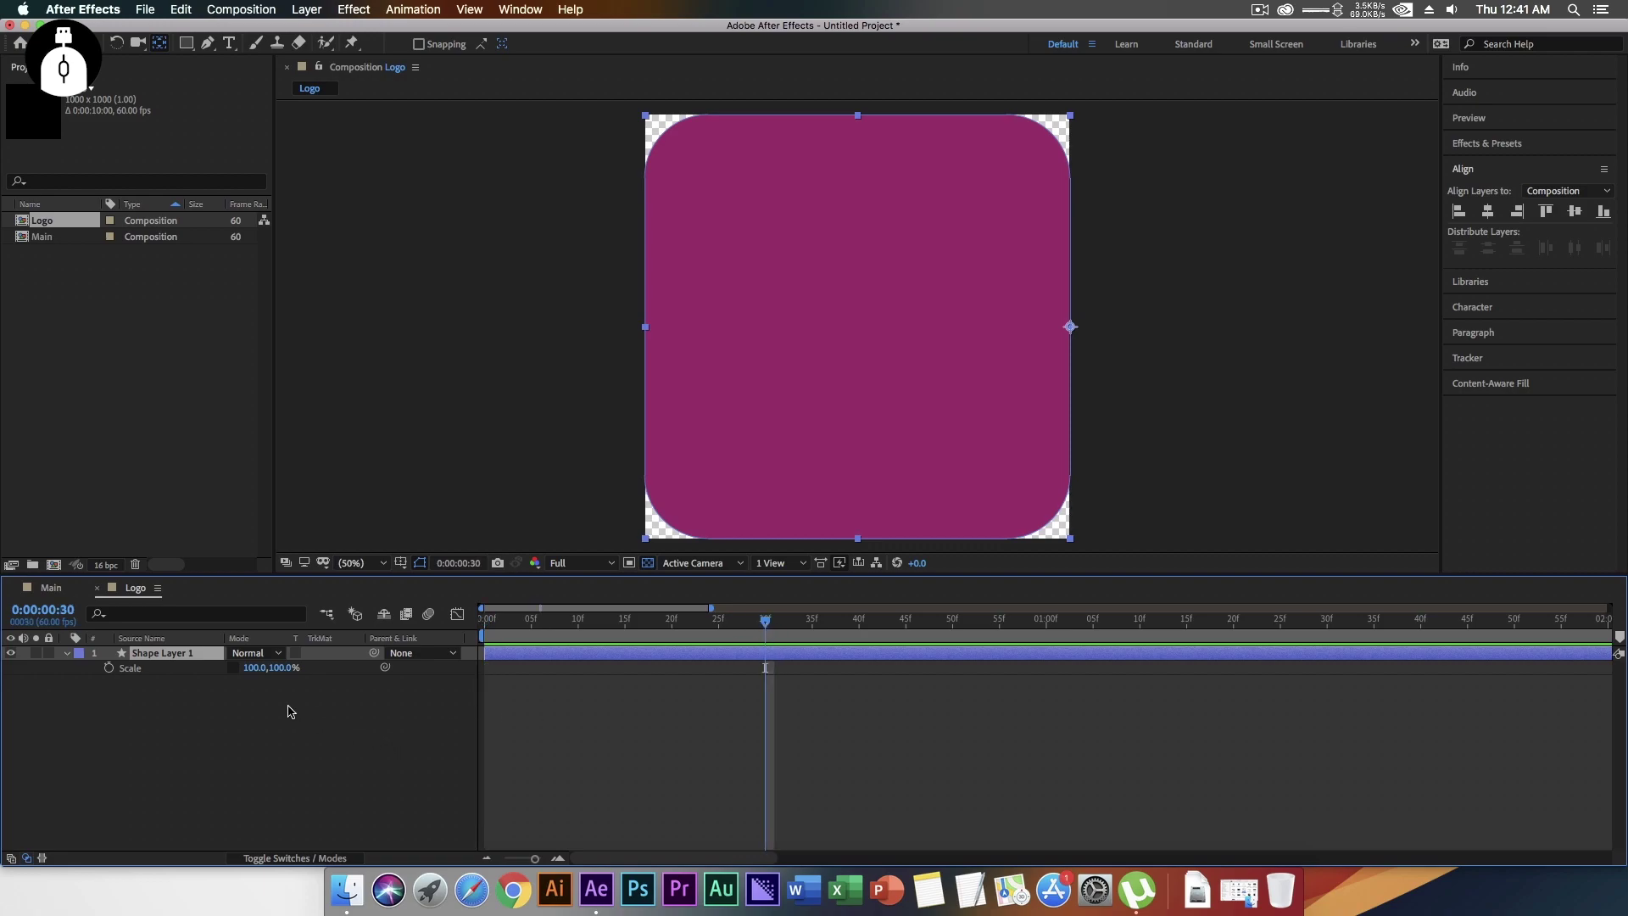
click(109, 668)
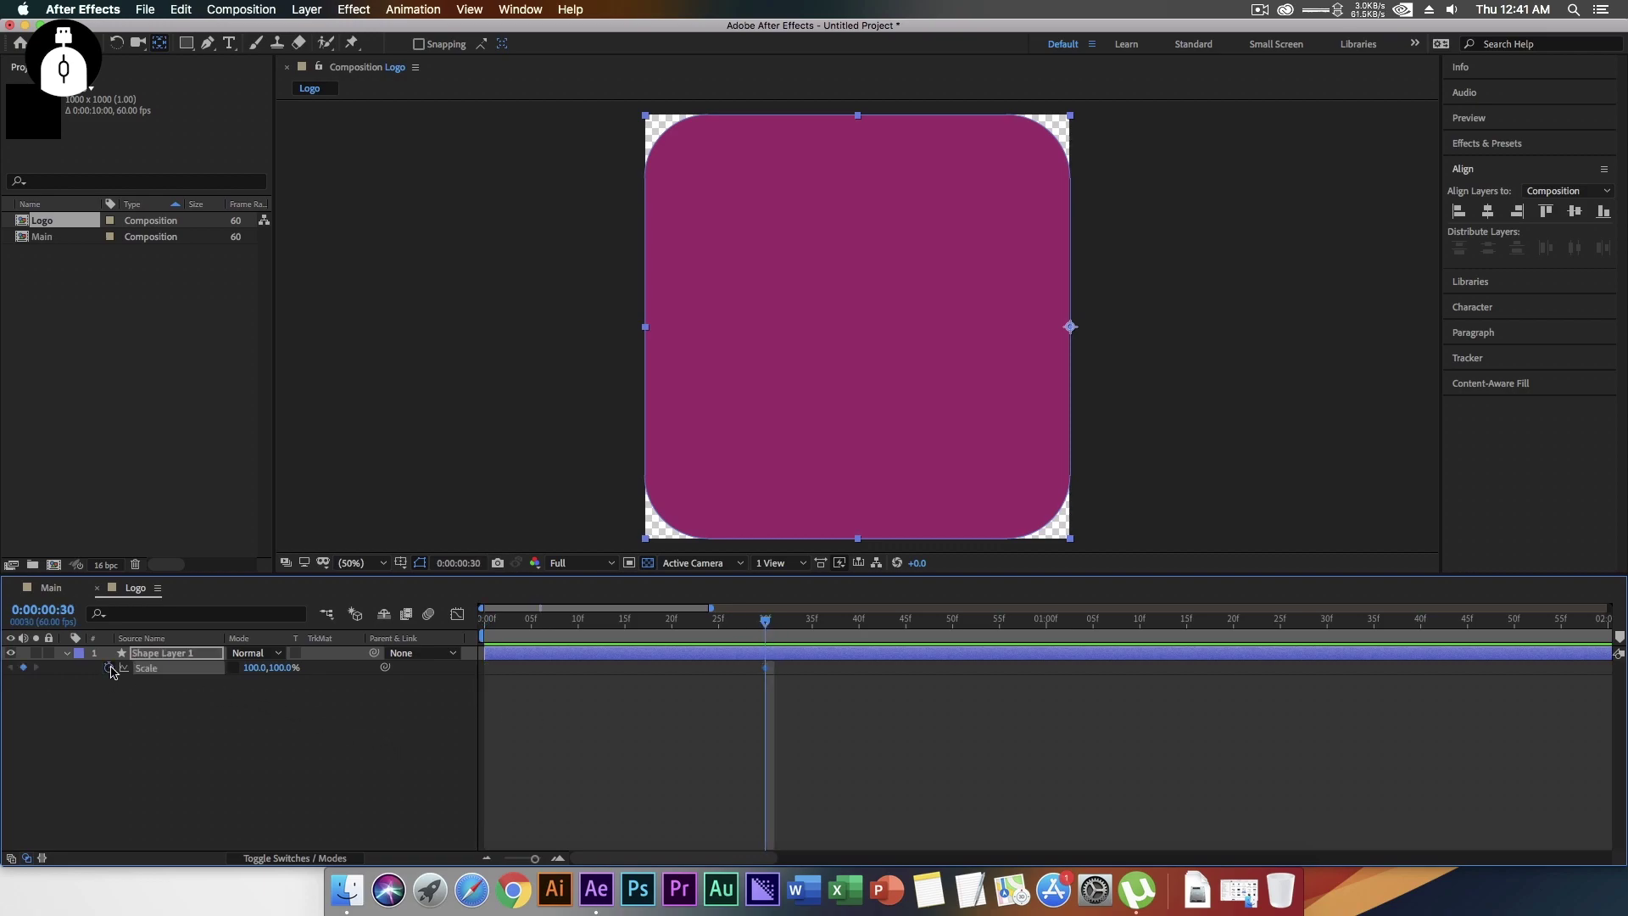
- Set the shape layer's Scale to 0% horizontally and 100% vertically at frame 0
drag(517, 624, 484, 624)
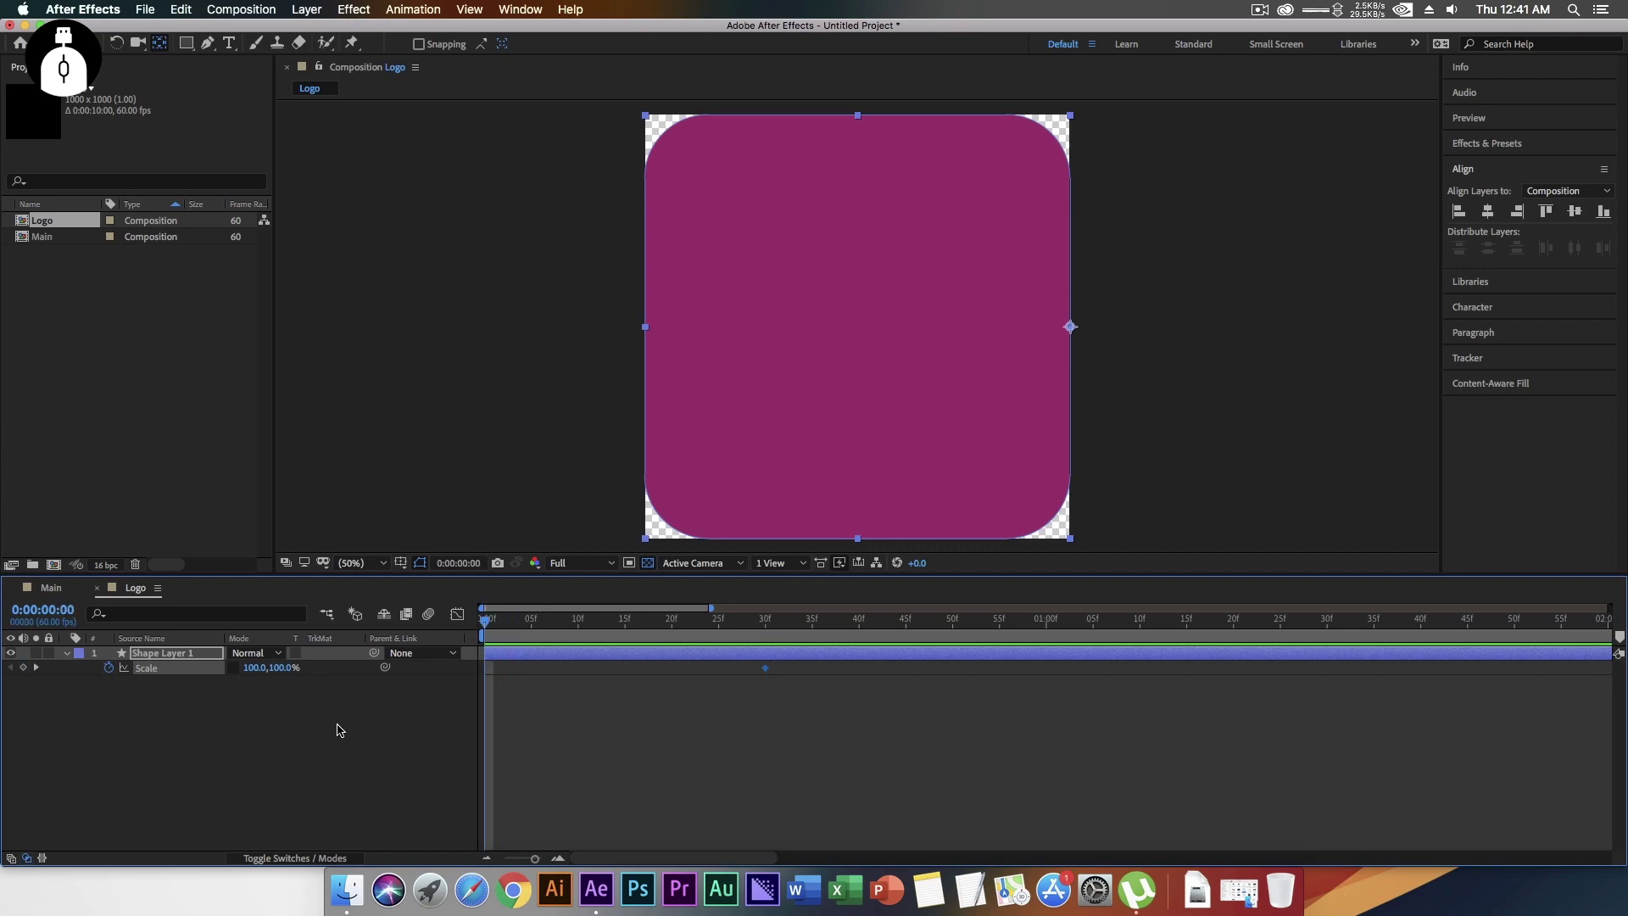
click(255, 668)
text(0)
key(Return)
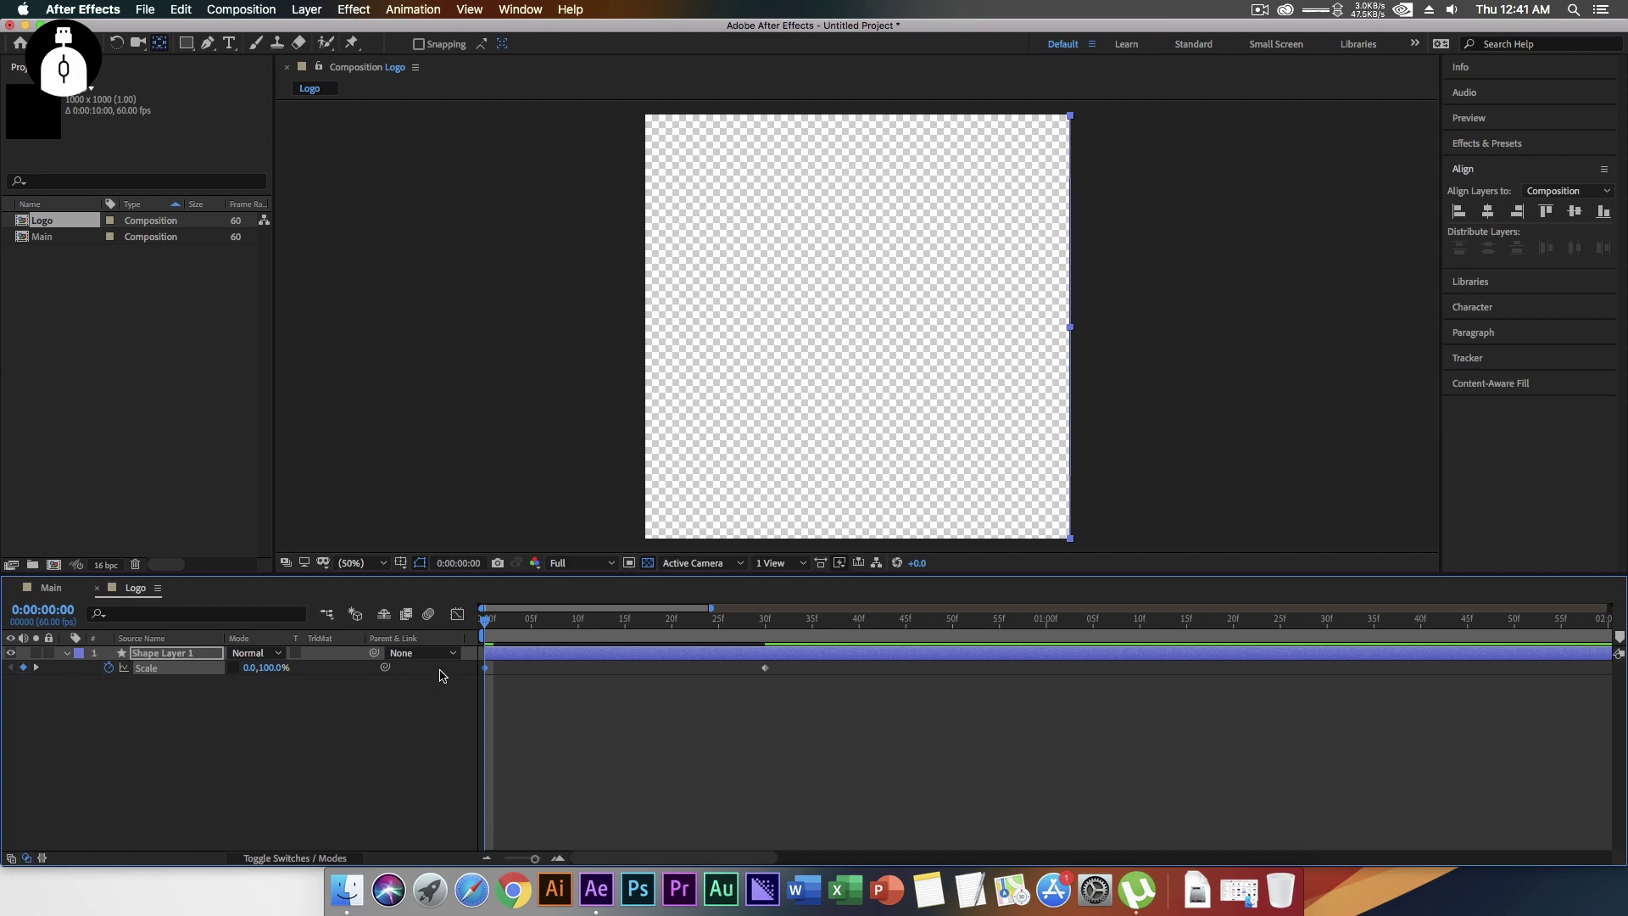
- Apply Easy Ease to both Scale keyframes of the shape layer
drag(486, 625, 578, 625)
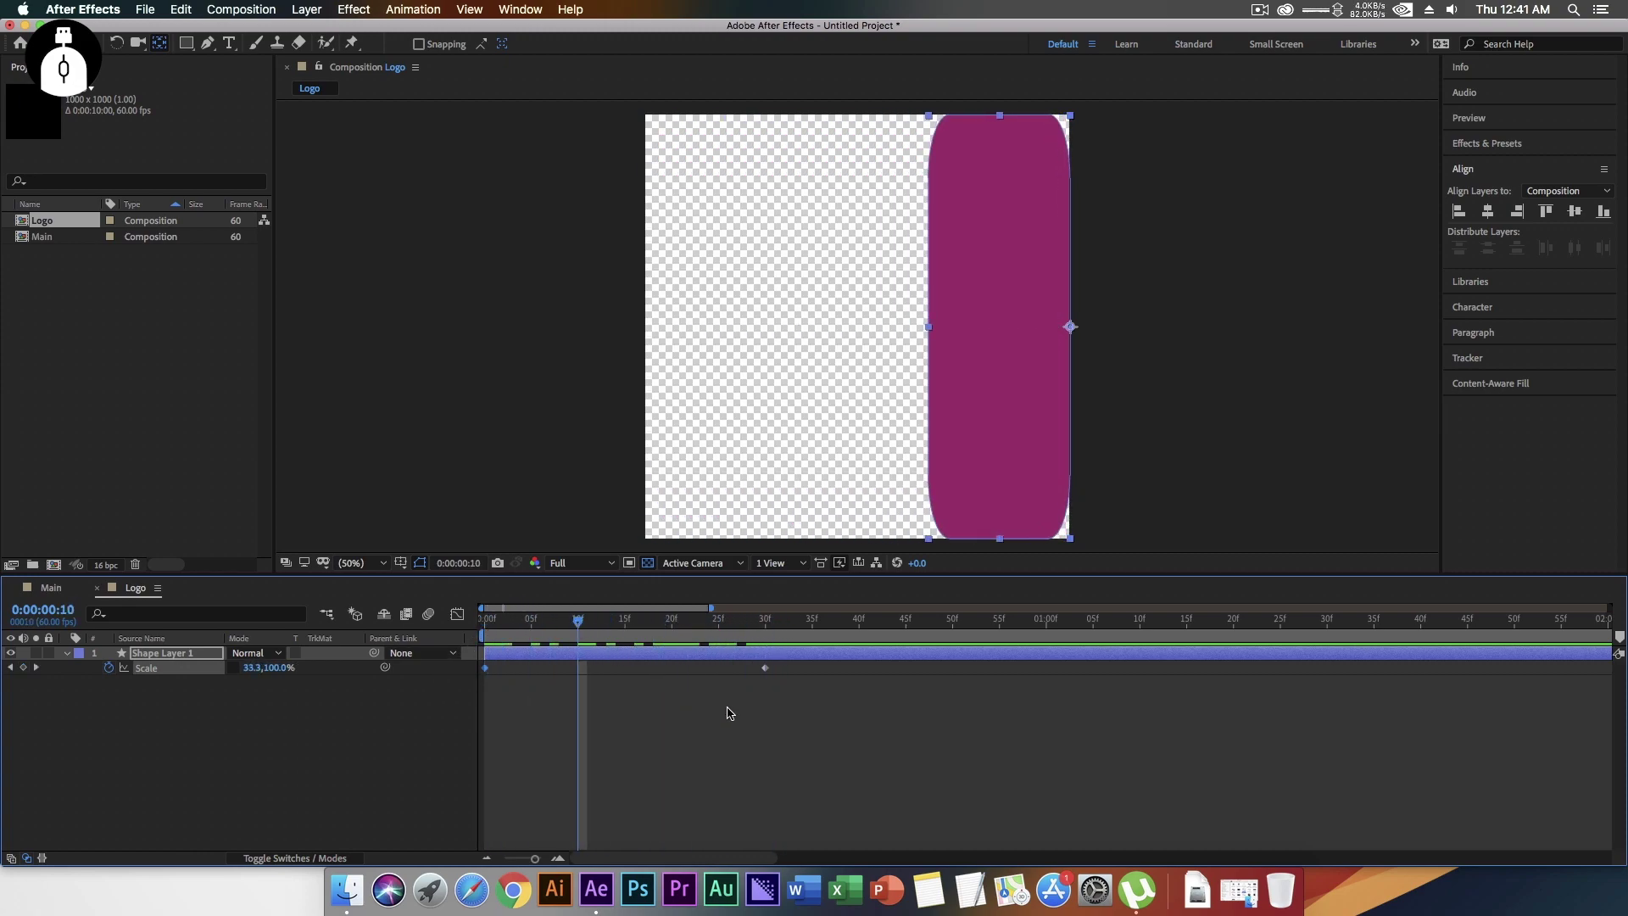
drag(832, 716, 457, 643)
key(F9)
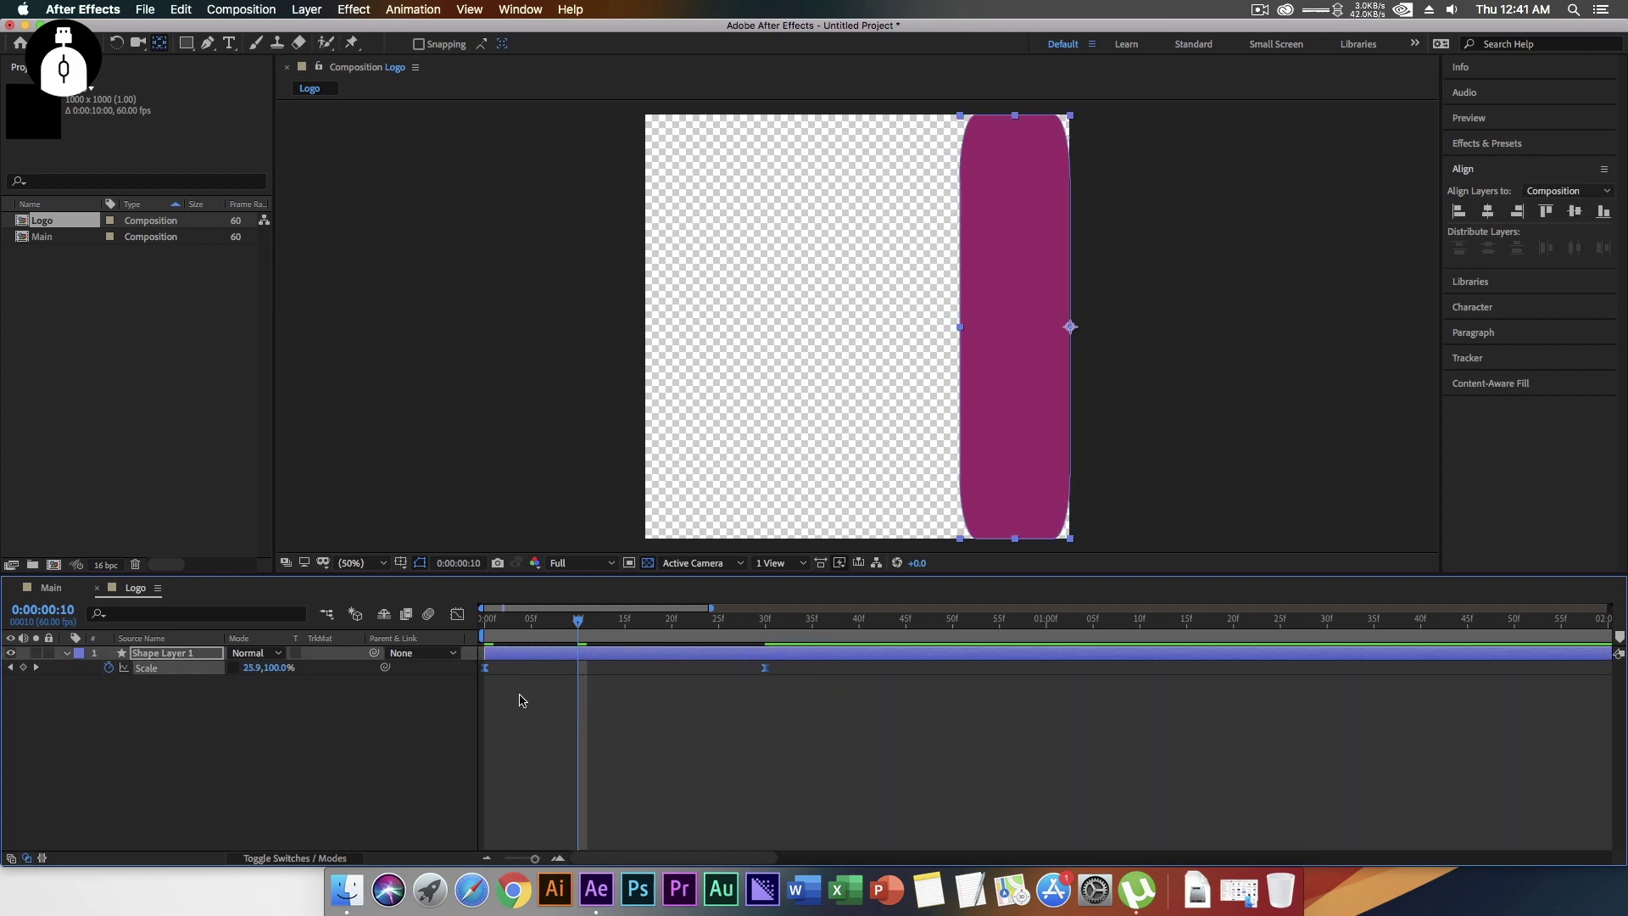
- Reshape the Scale speed graph by extending the frame 30 keyframe's influence back toward the start for a fast start and slow finish, and preview it
click(457, 616)
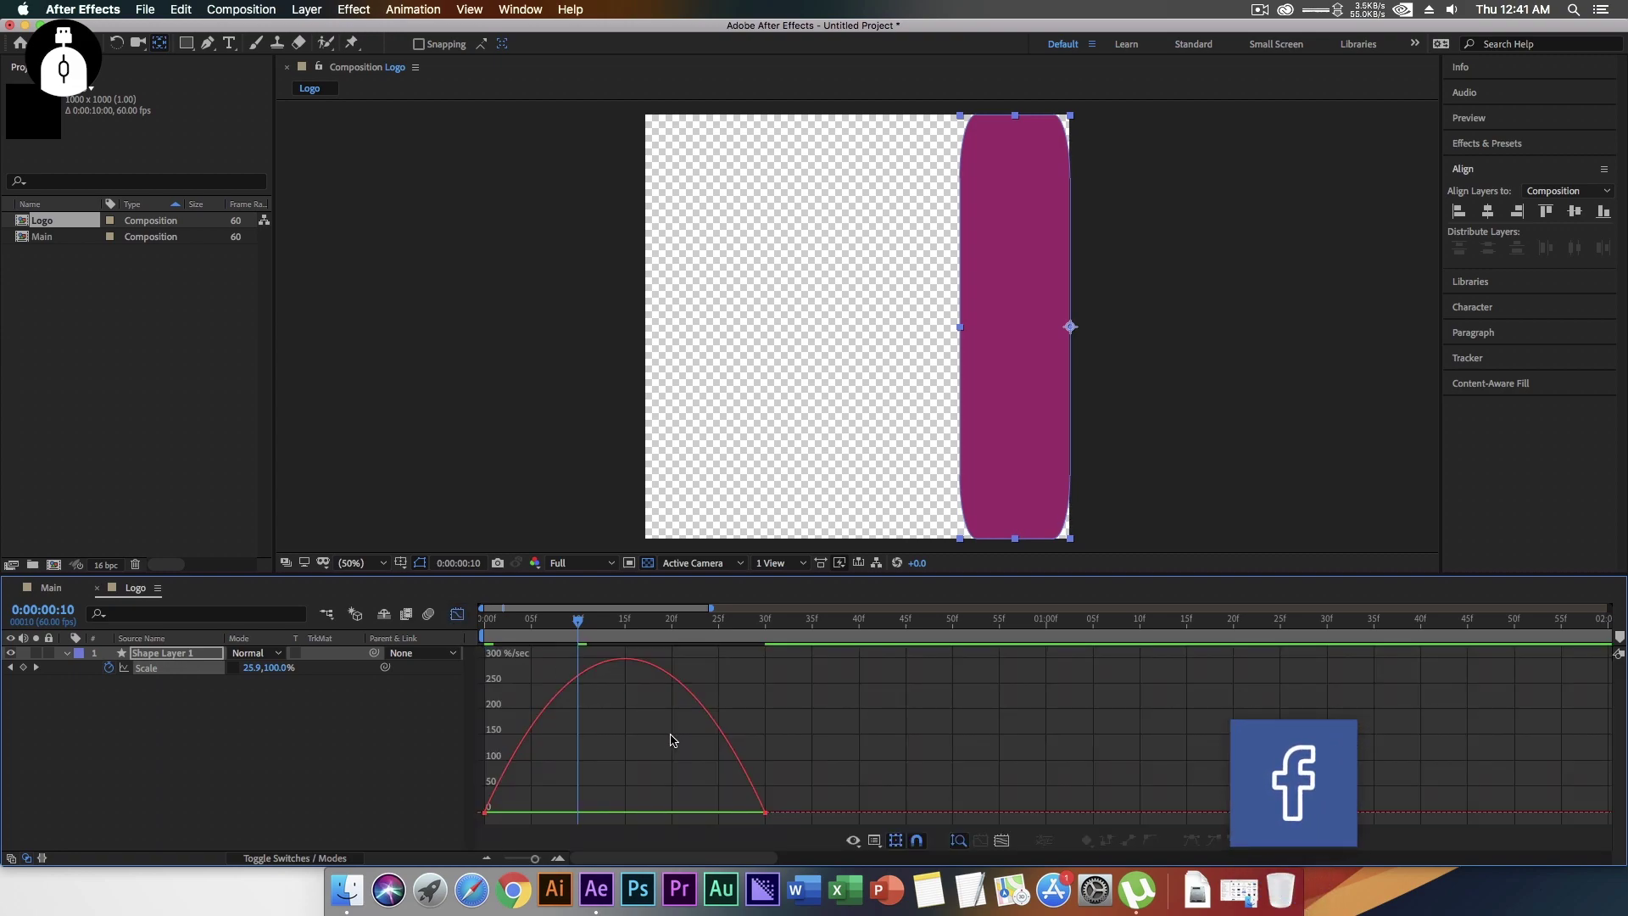
click(875, 840)
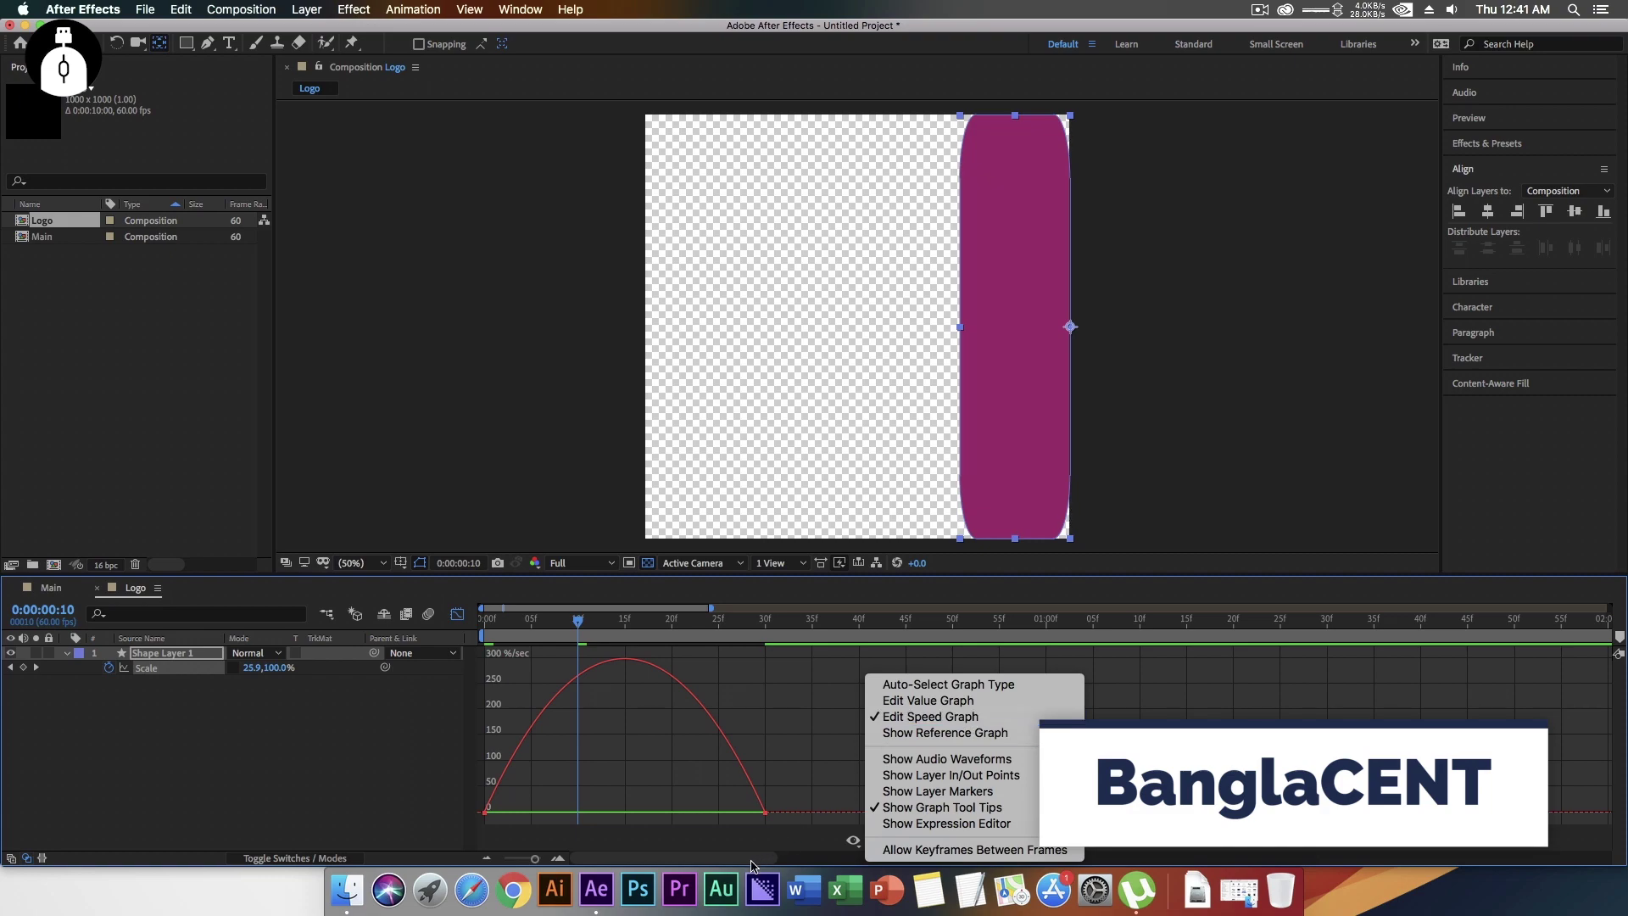
click(719, 841)
drag(858, 738, 583, 816)
click(458, 613)
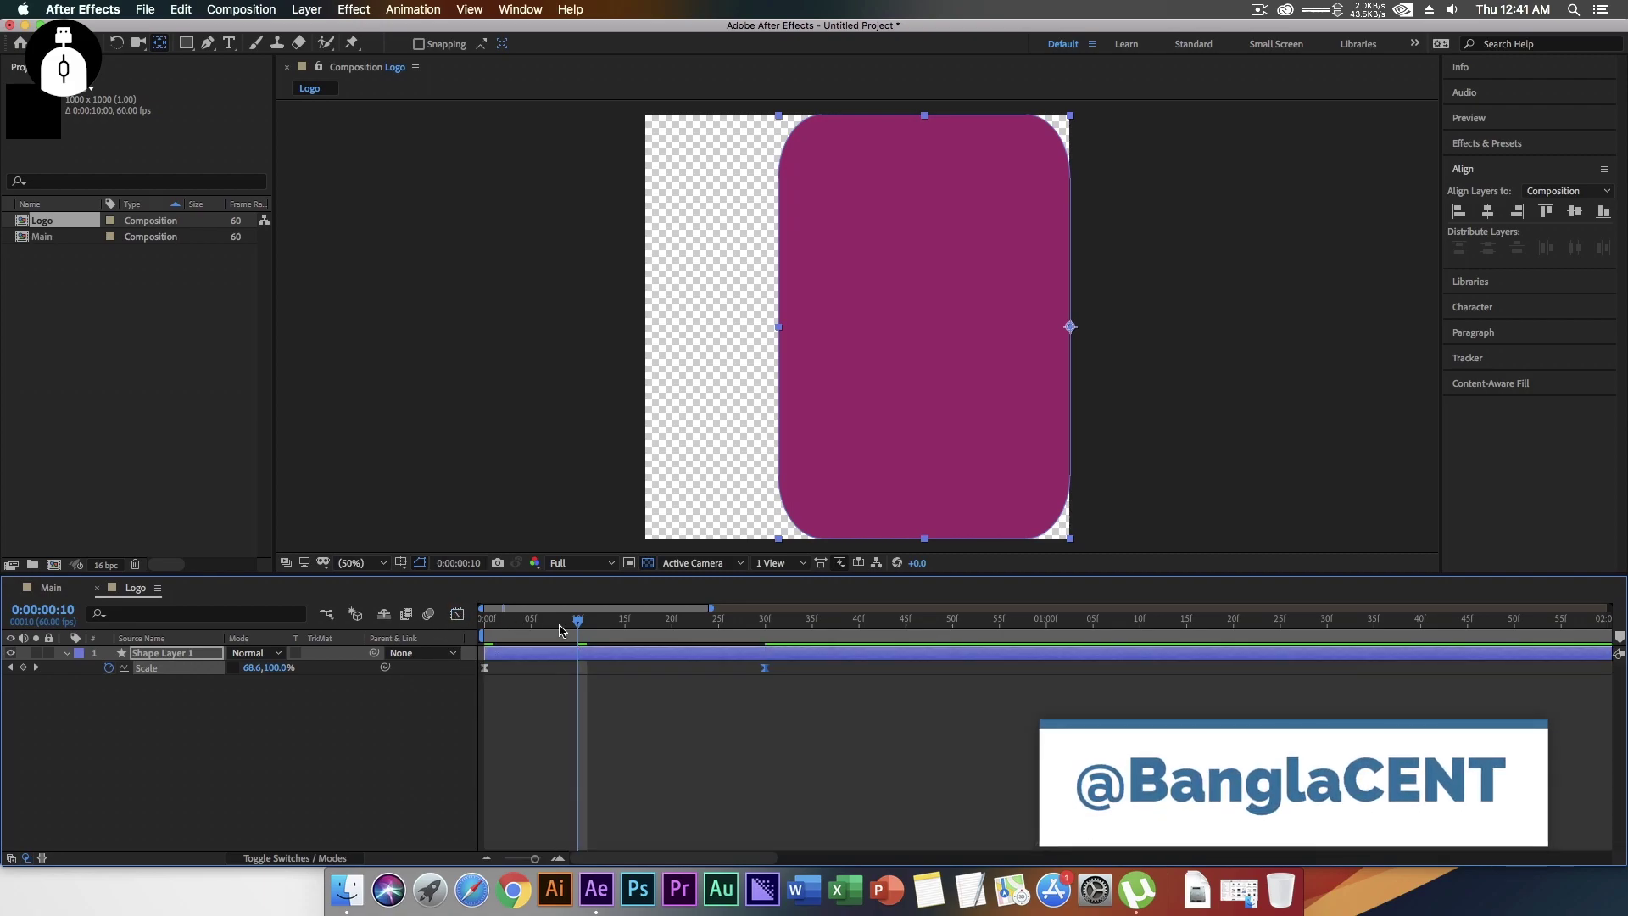
key(Home)
key(space)
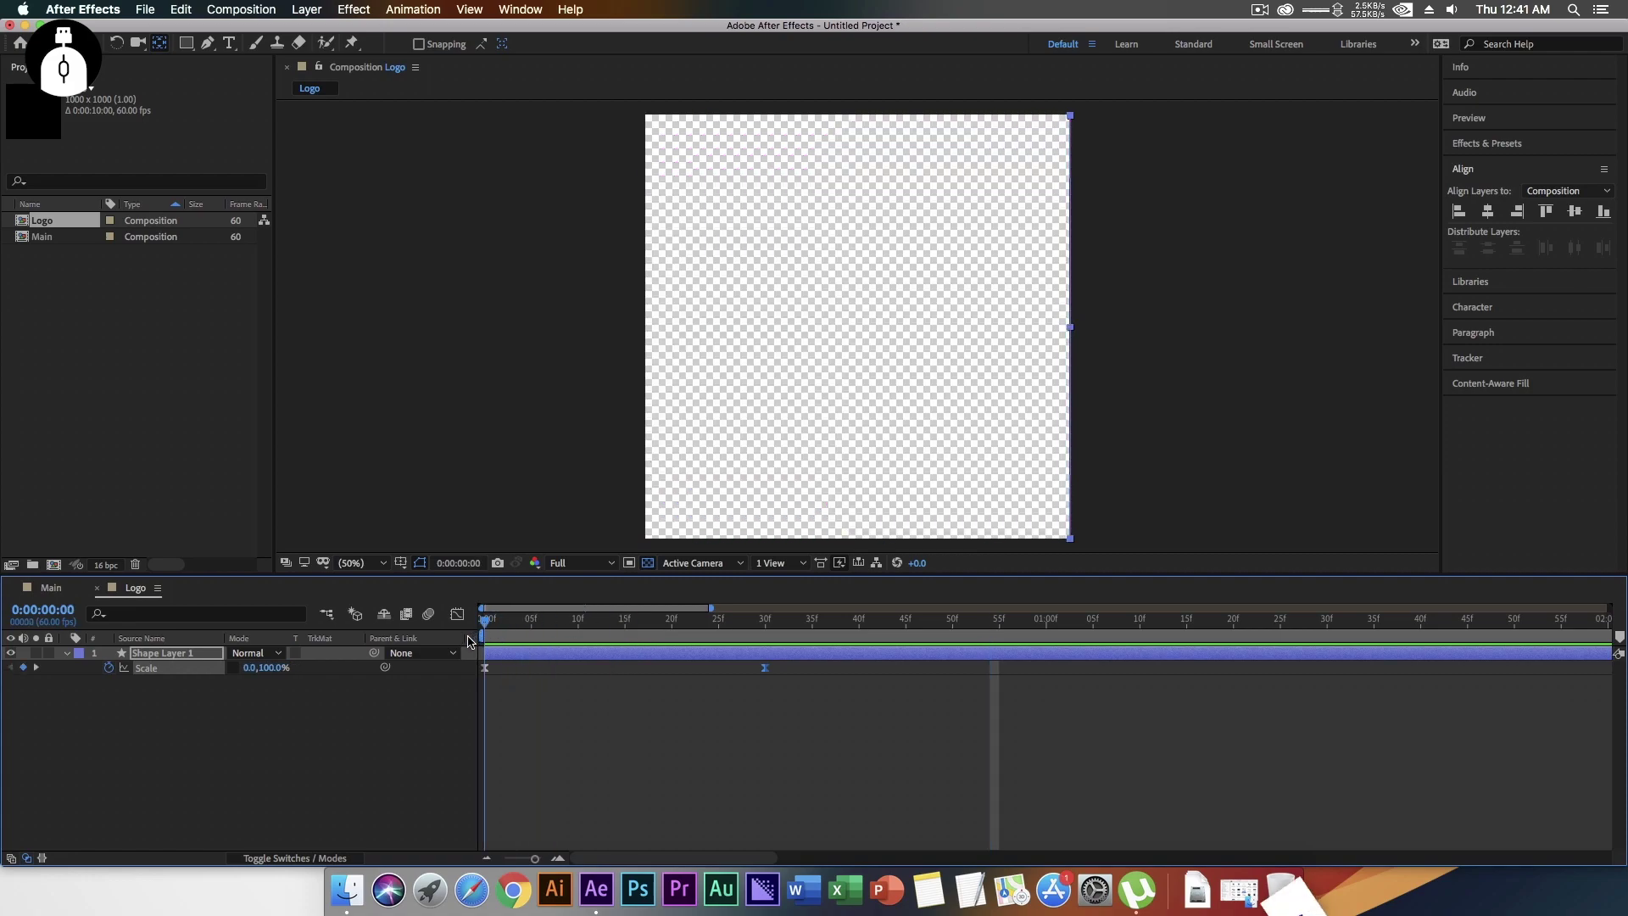
key(space)
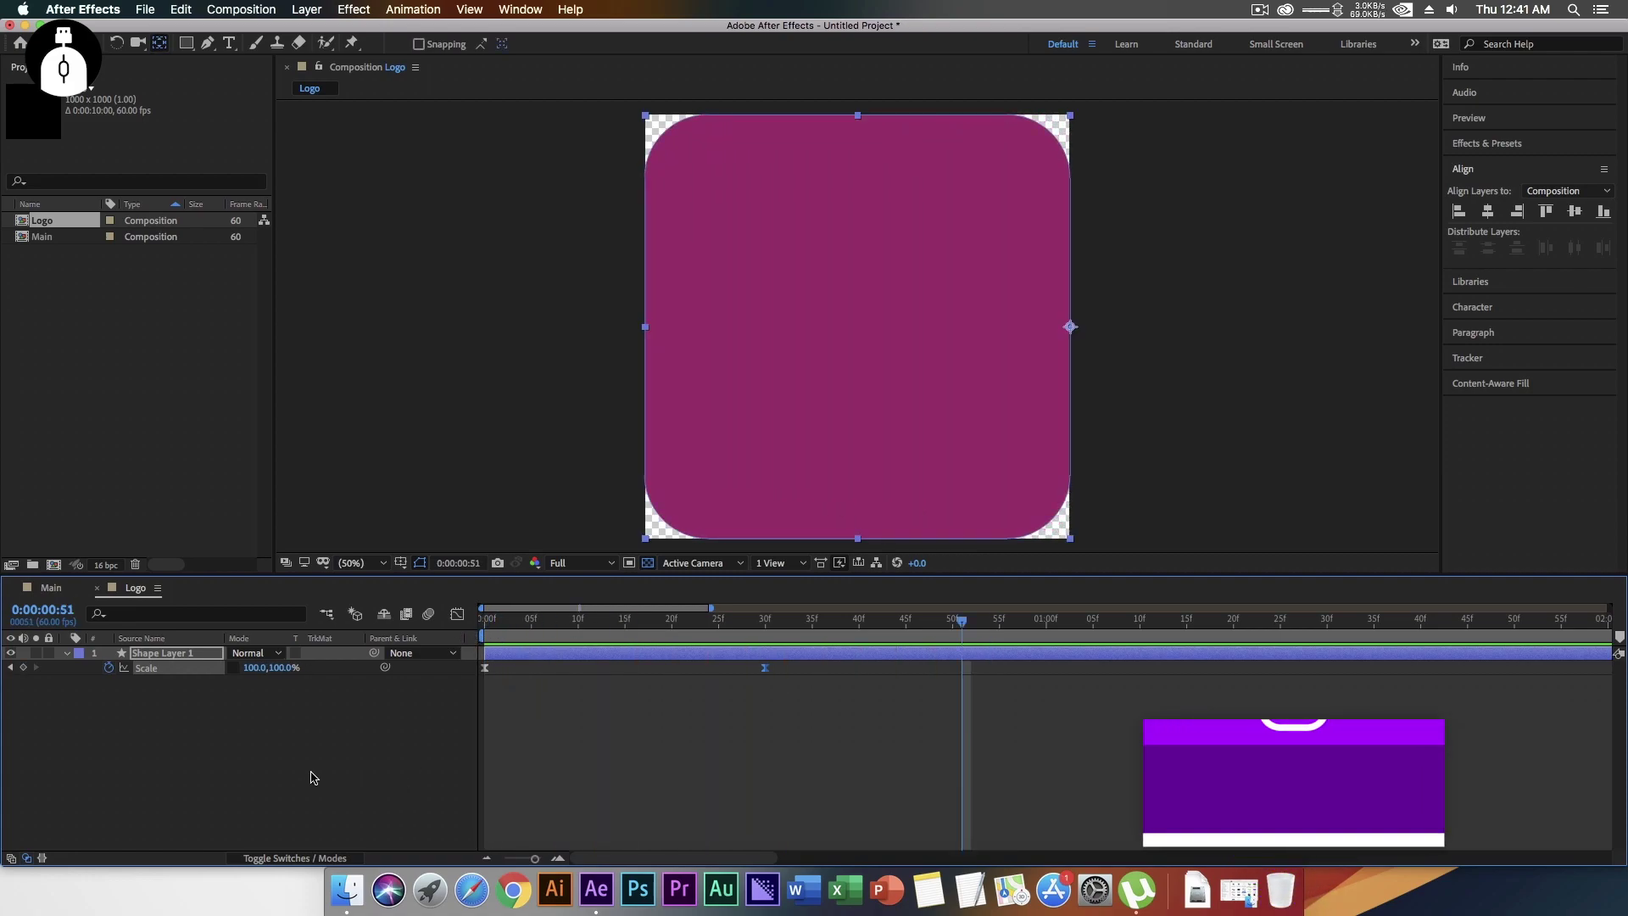
- Collapse the rounded square's shape layer and duplicate it three times
click(67, 654)
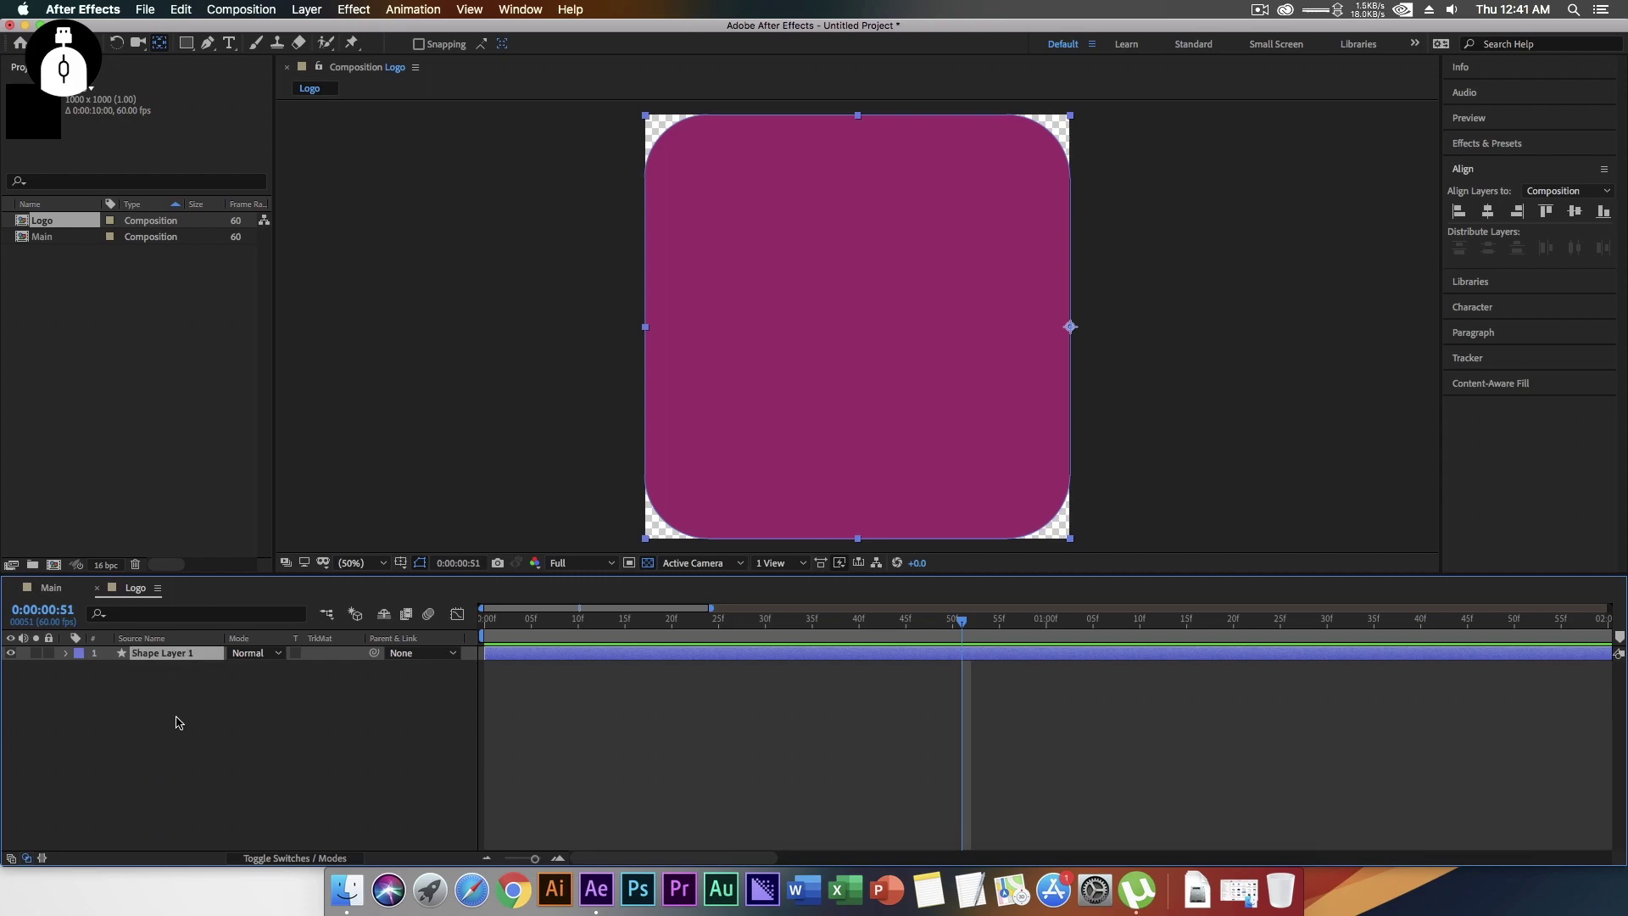
key(super+d)
key(super+d)
key(super+d)
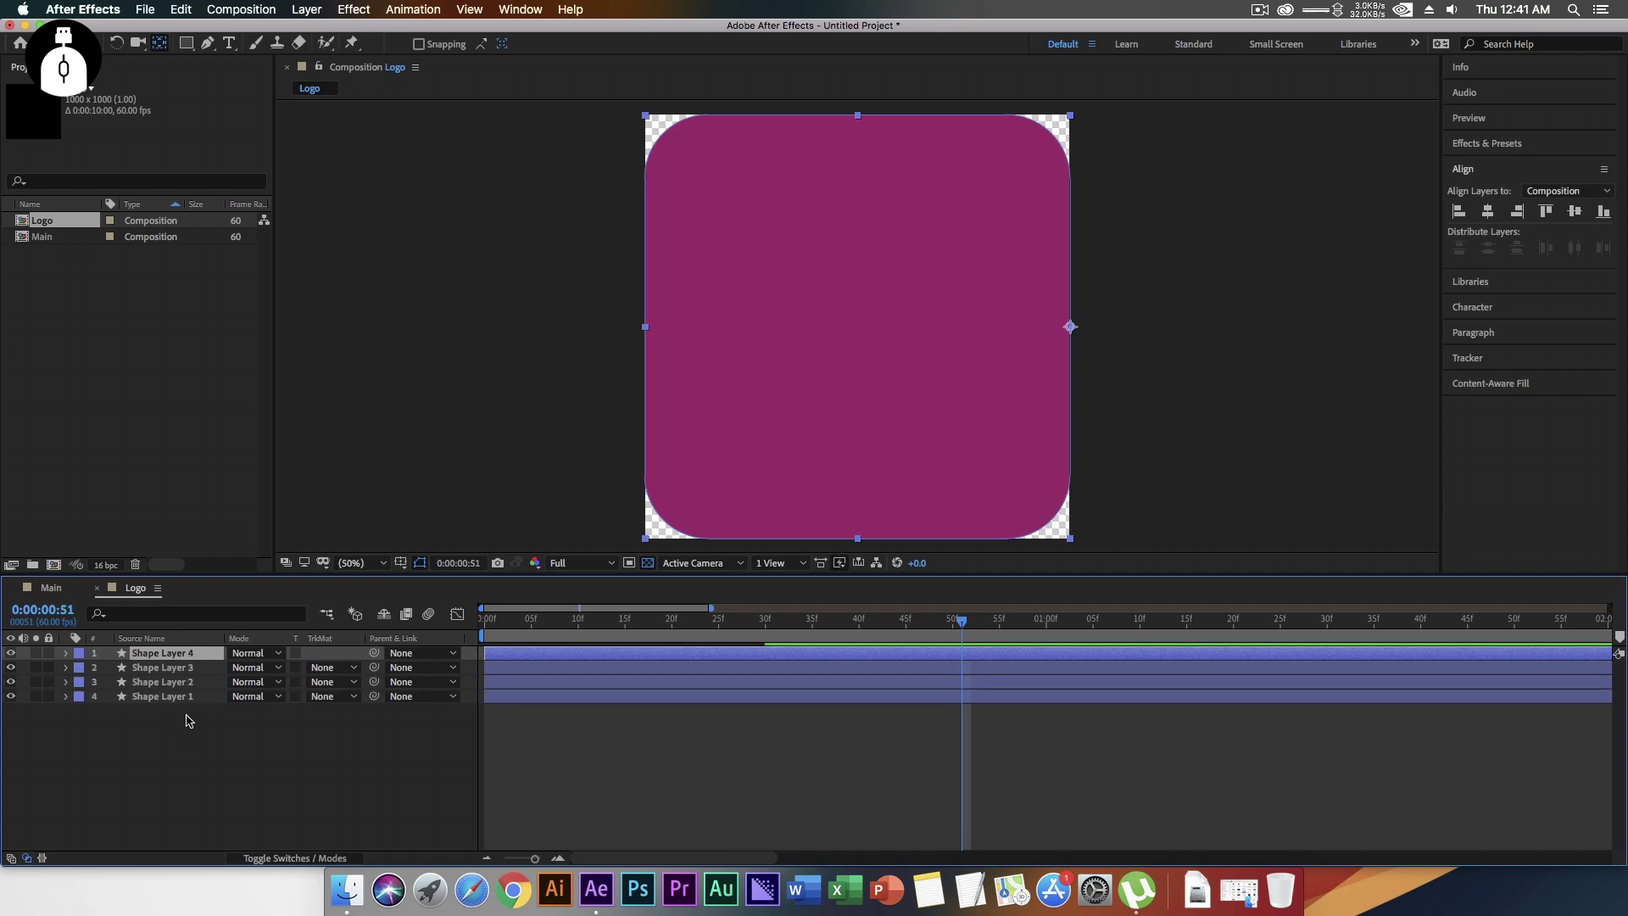
click(185, 713)
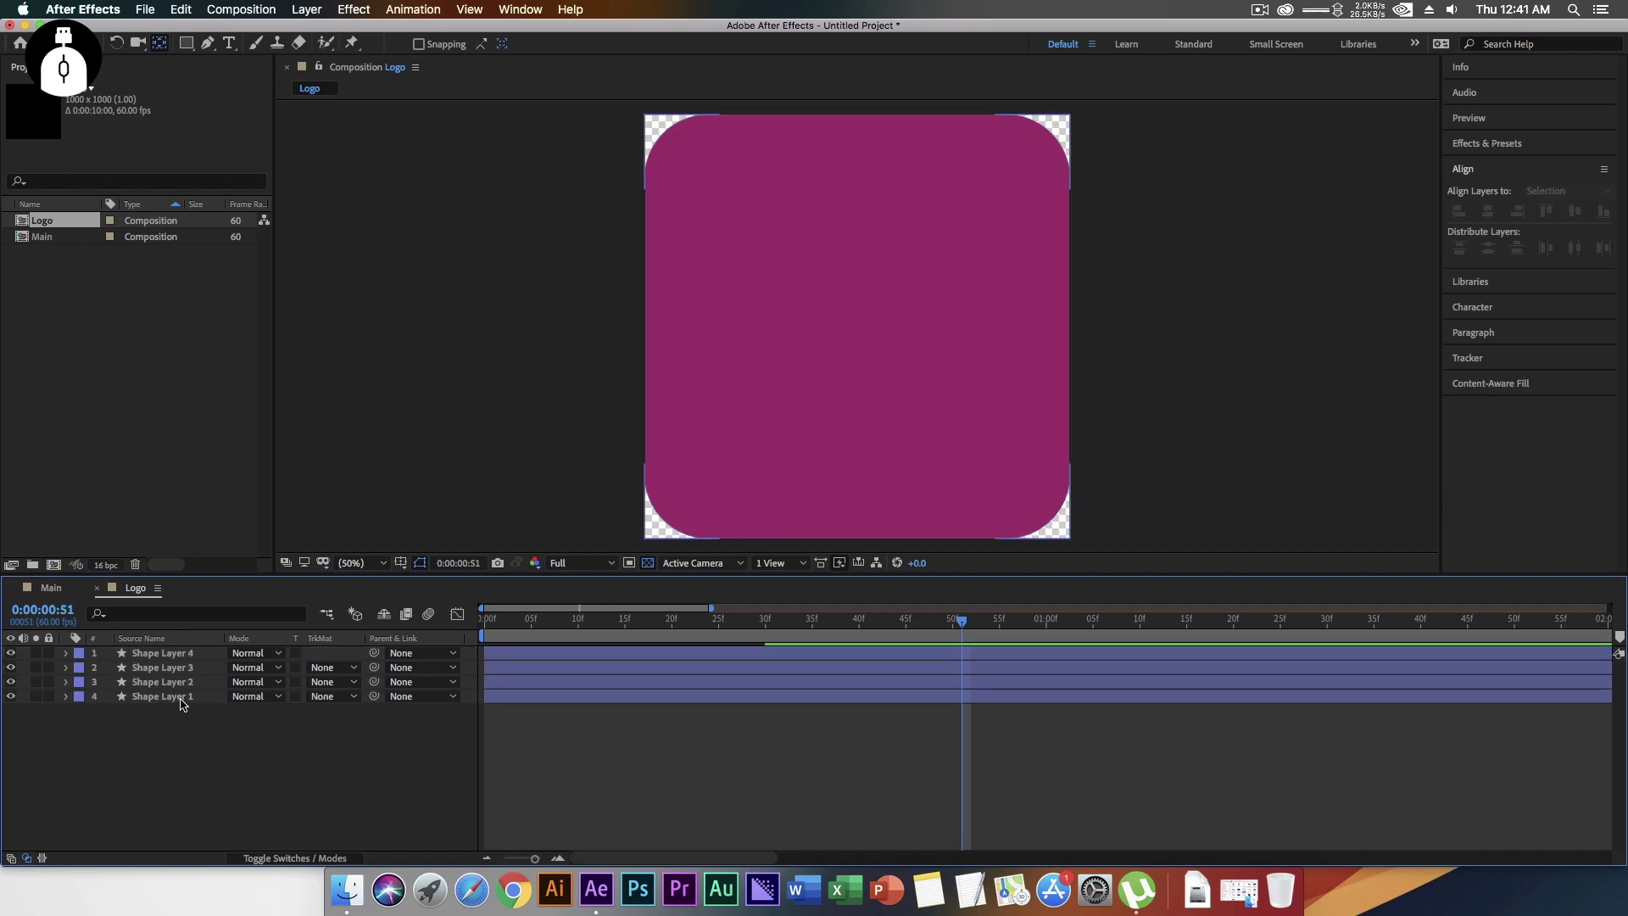
- Apply the Fill effect to Shape Layer 1 and set its color to white FFFFFF
click(180, 703)
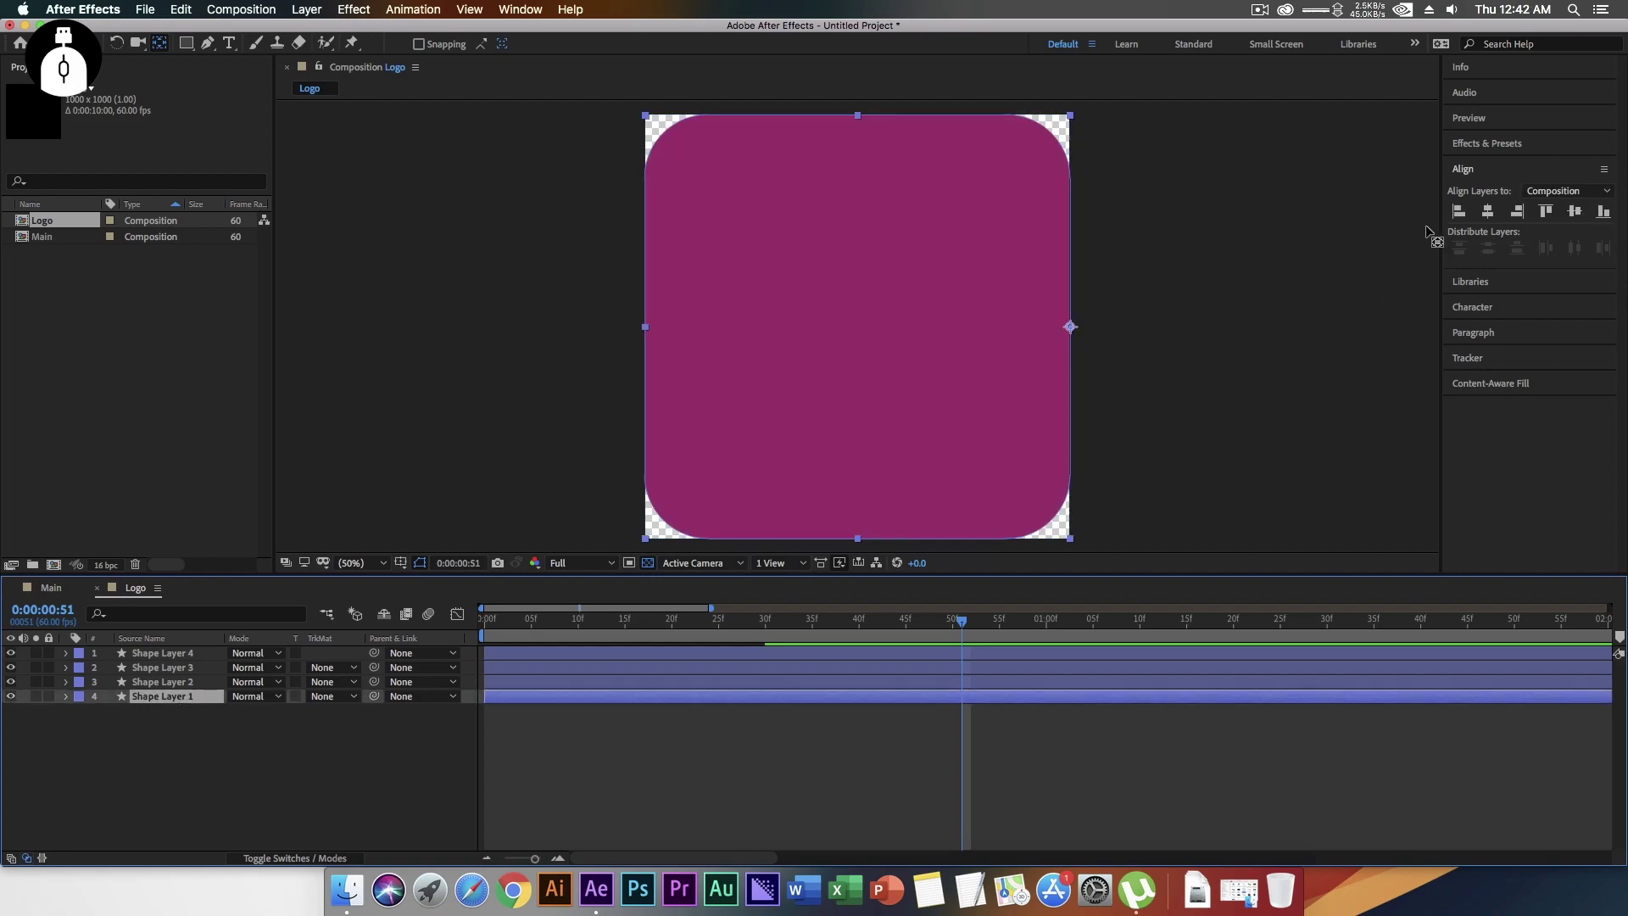
click(1489, 144)
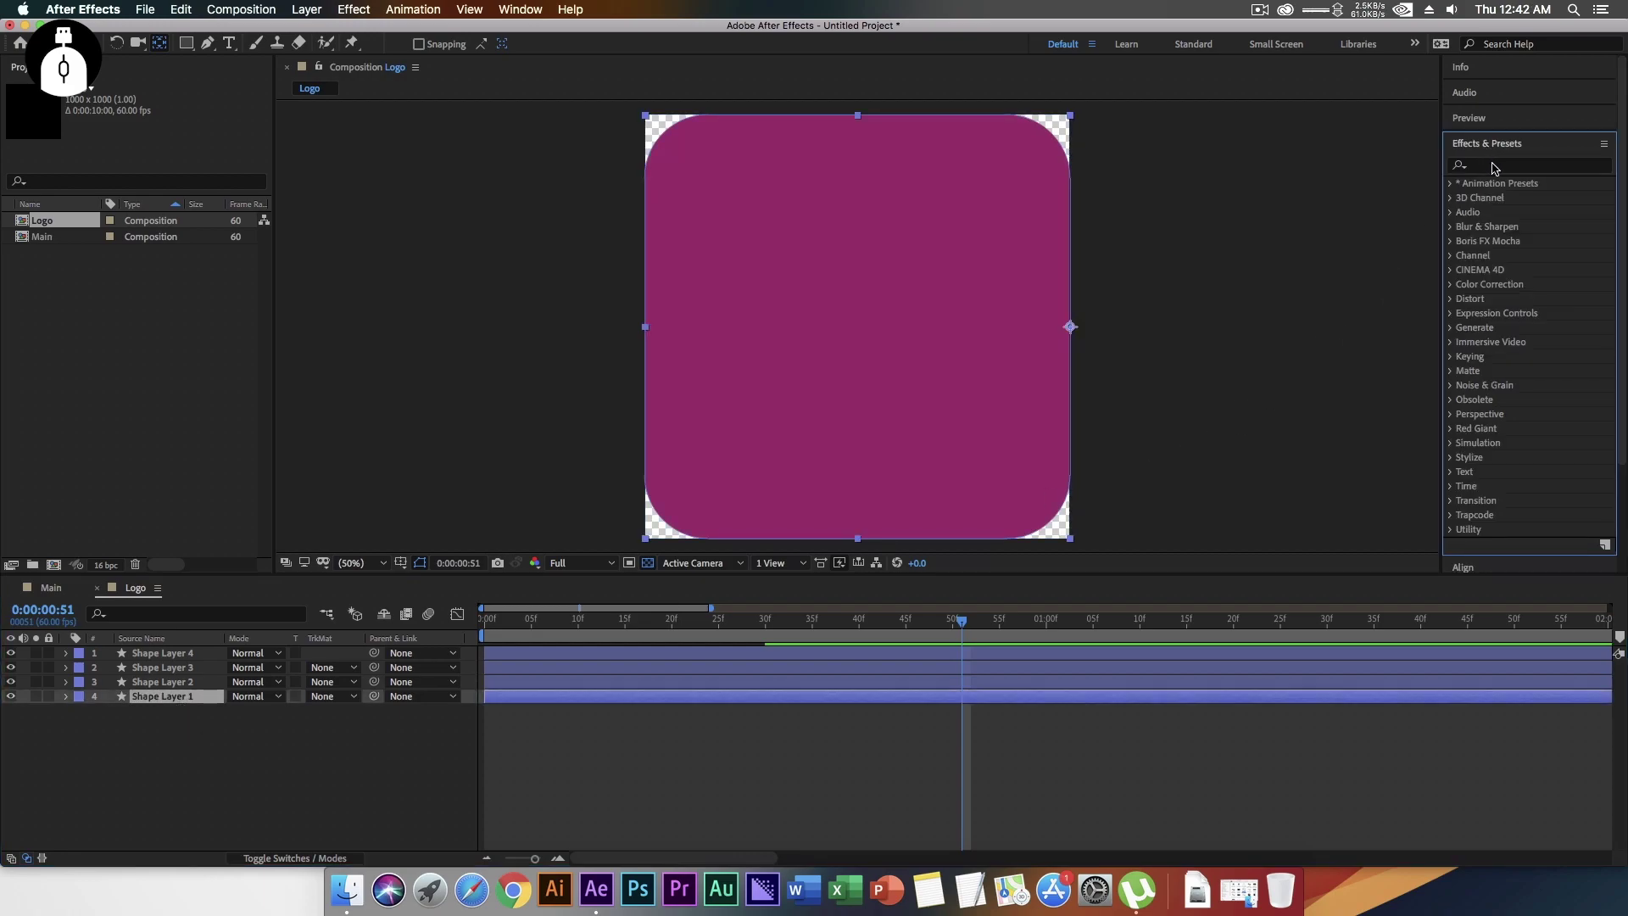
click(1494, 166)
text(fi)
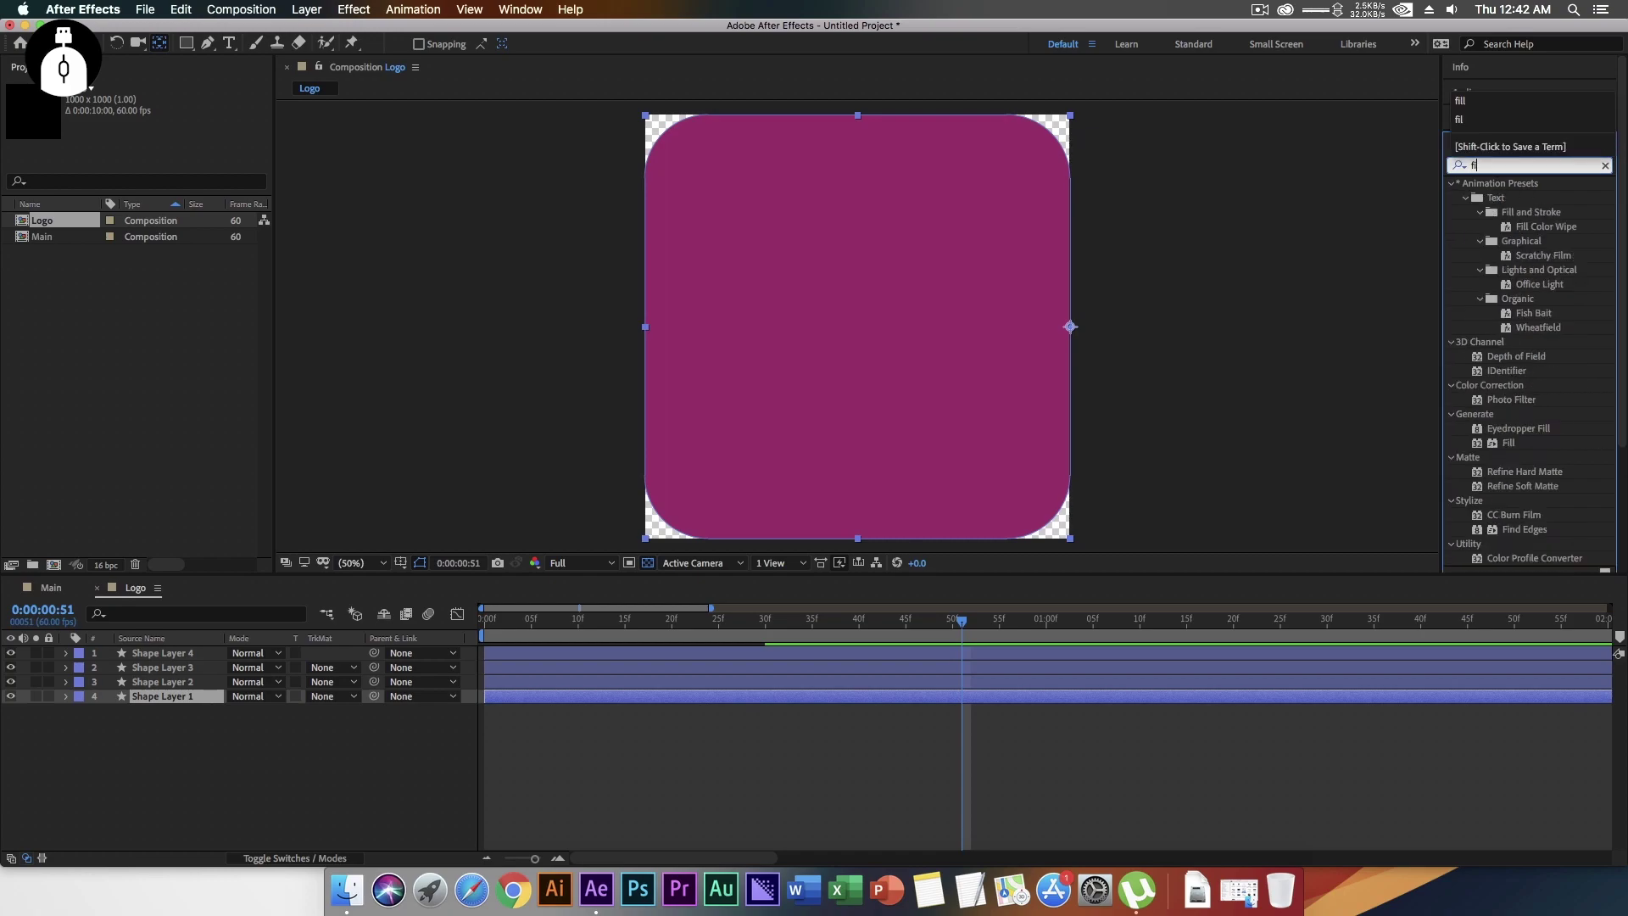
text(ll)
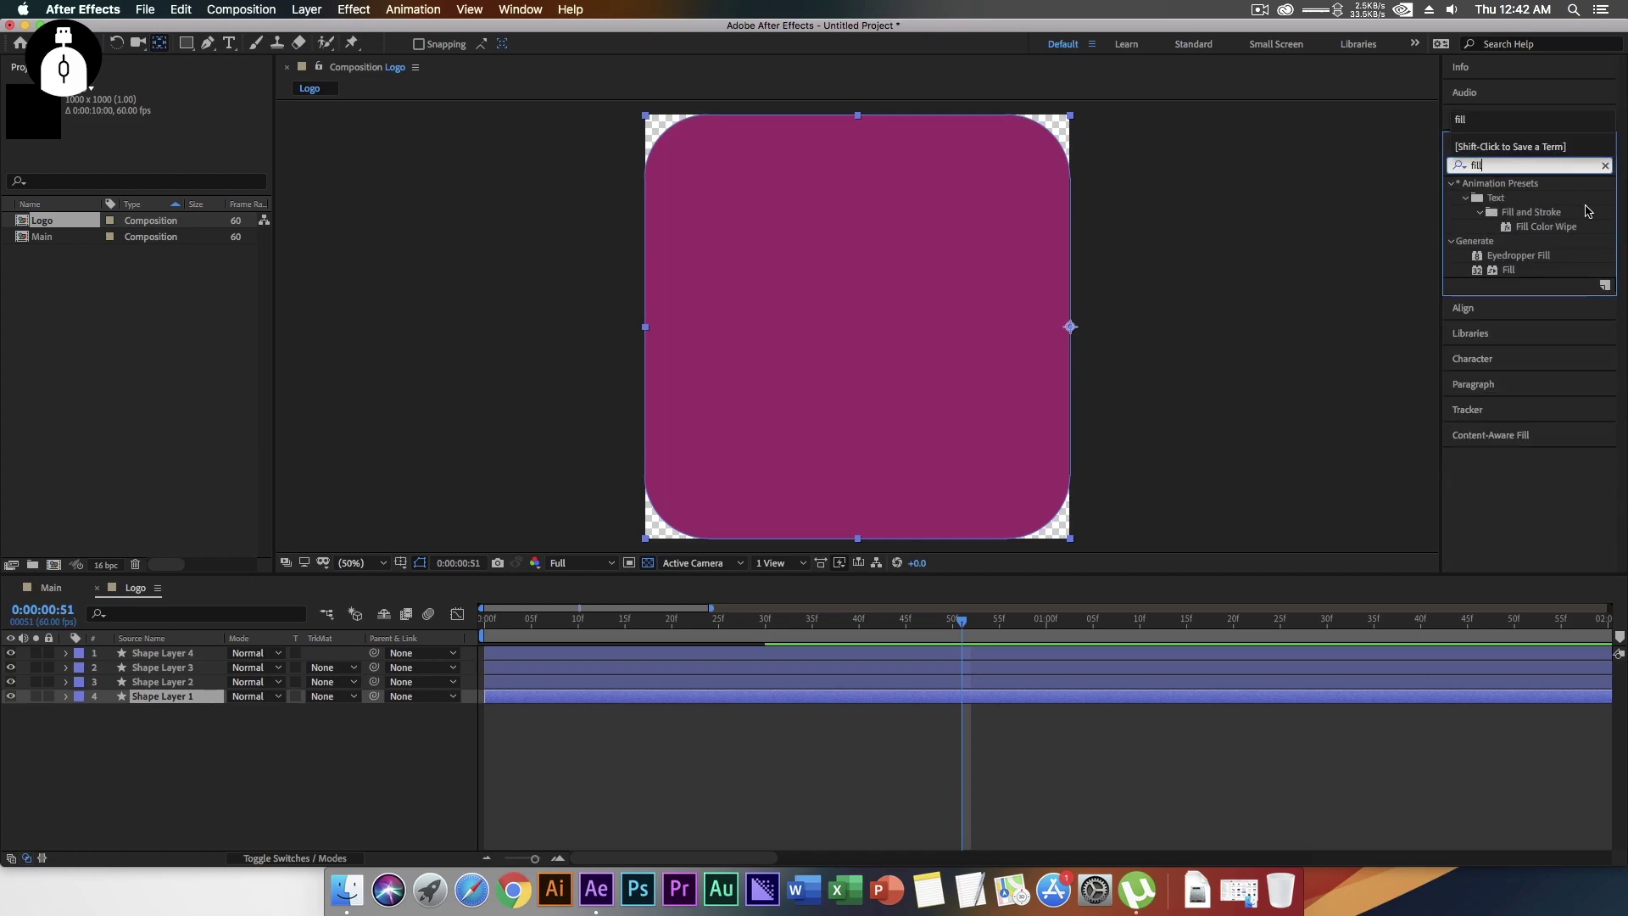
double_click(1508, 271)
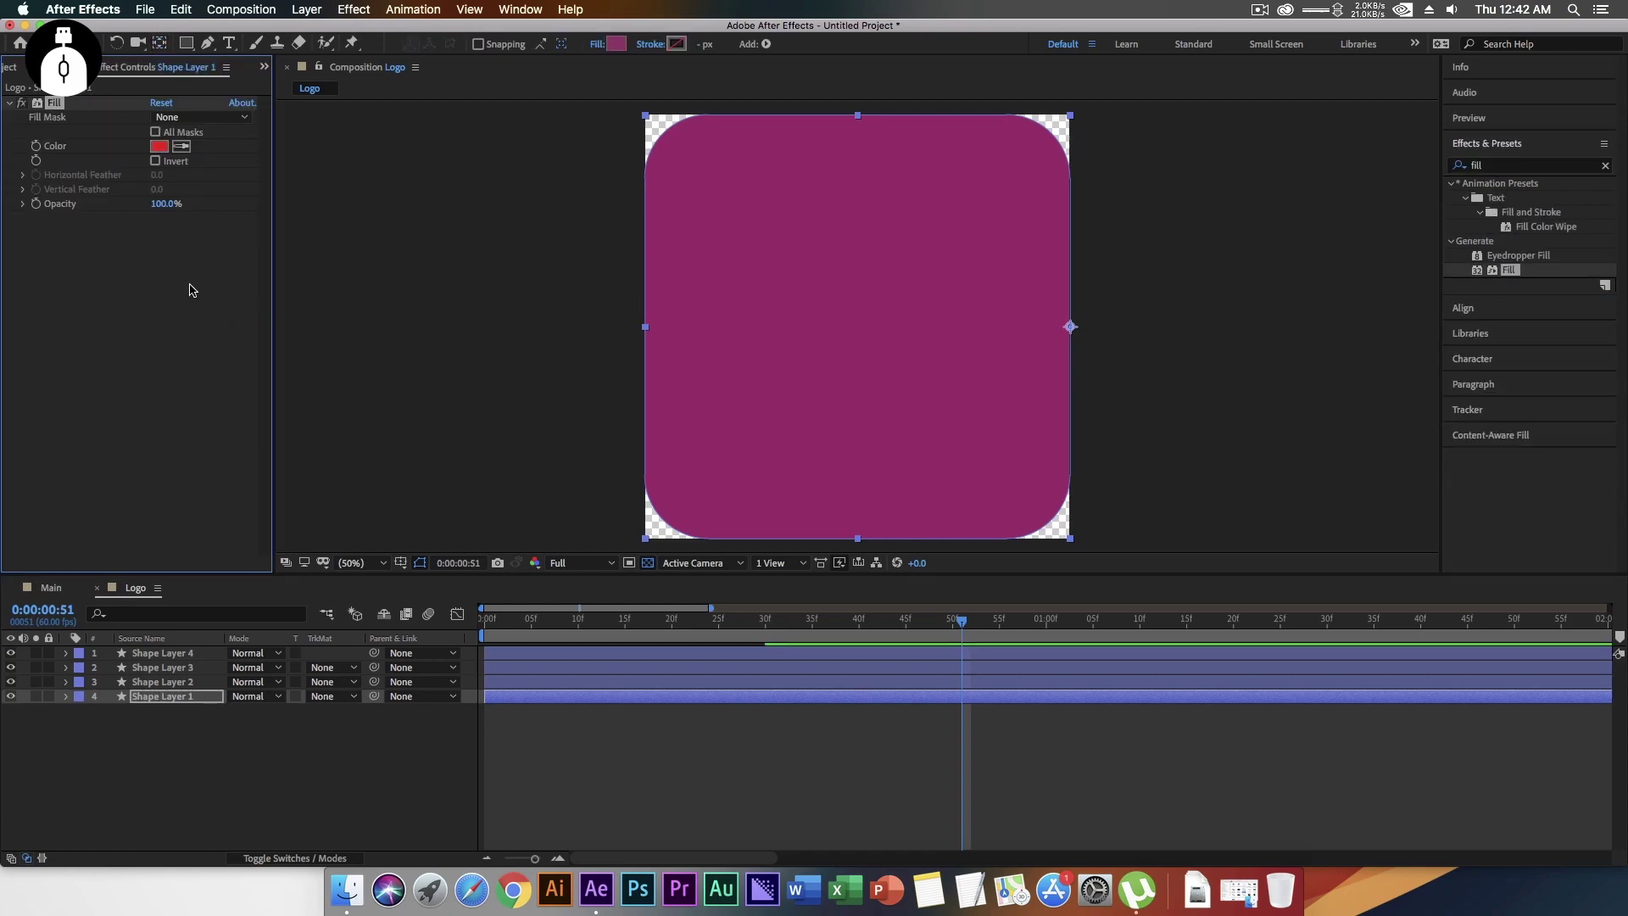
click(159, 148)
drag(861, 618, 657, 547)
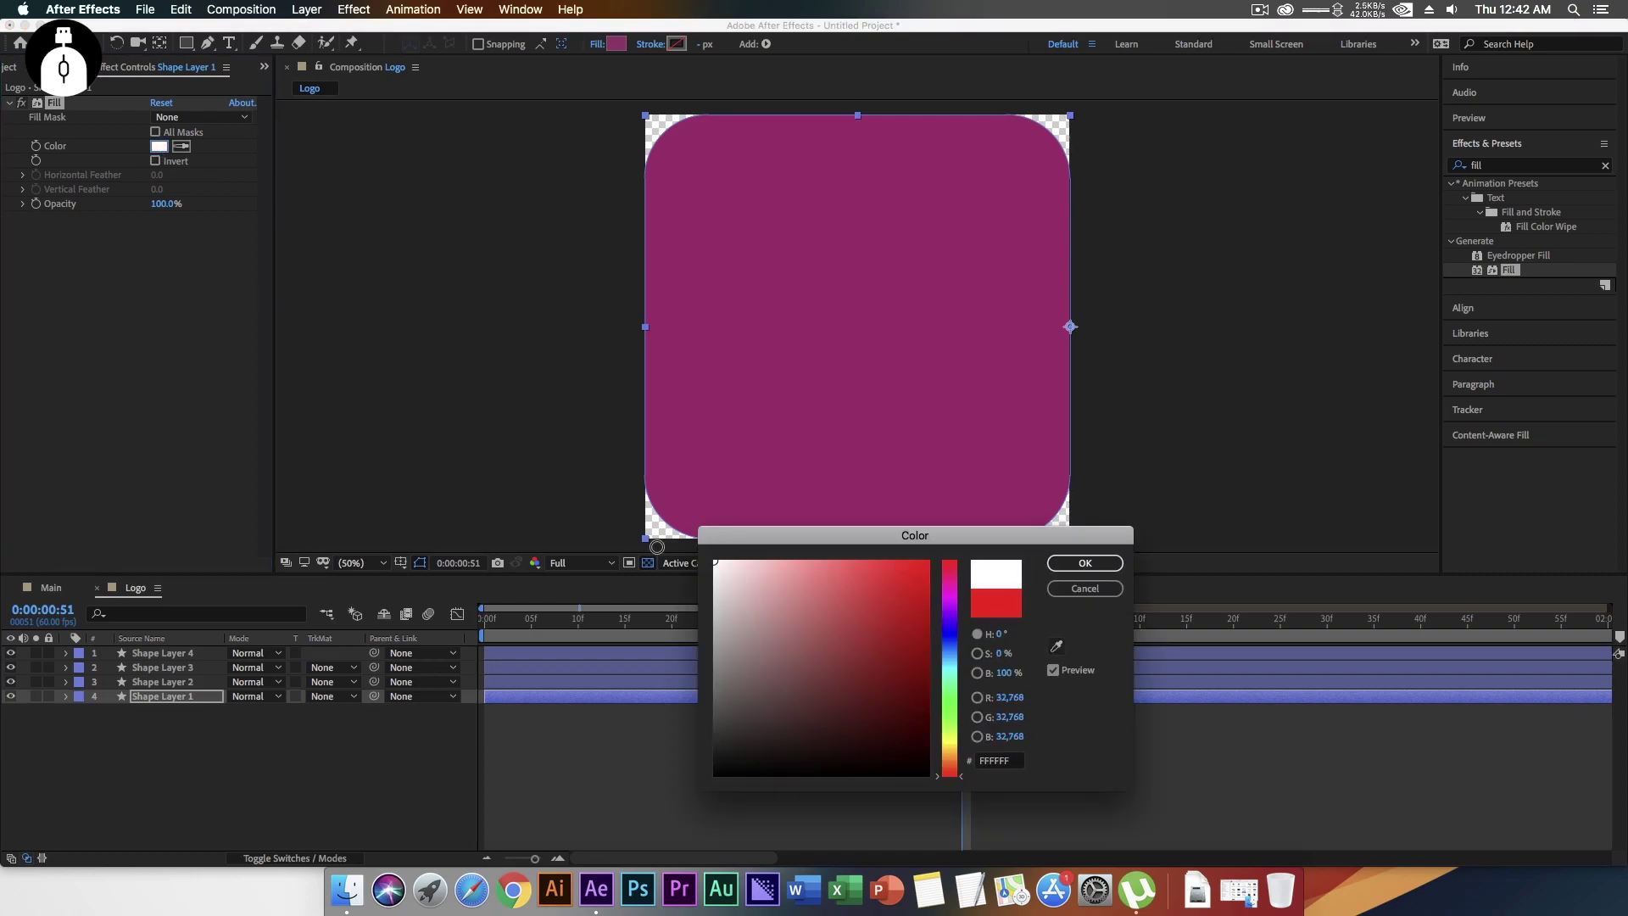
click(1084, 564)
- Apply the Fill effect to Shape Layer 3 and set its color to white FFFFFF
click(169, 668)
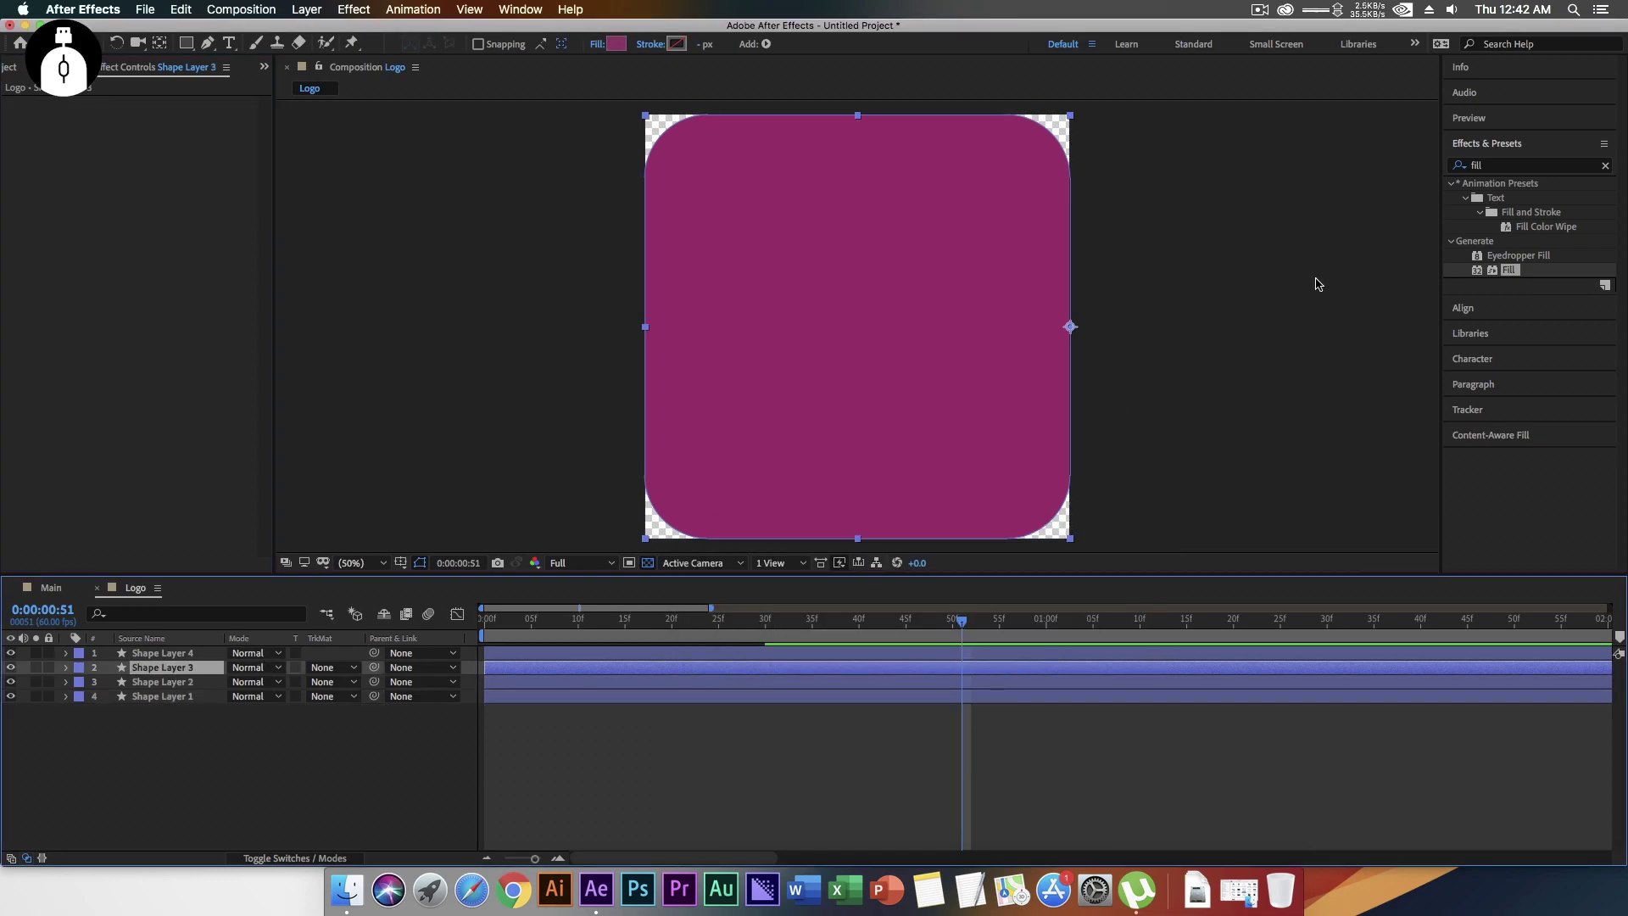
double_click(1505, 272)
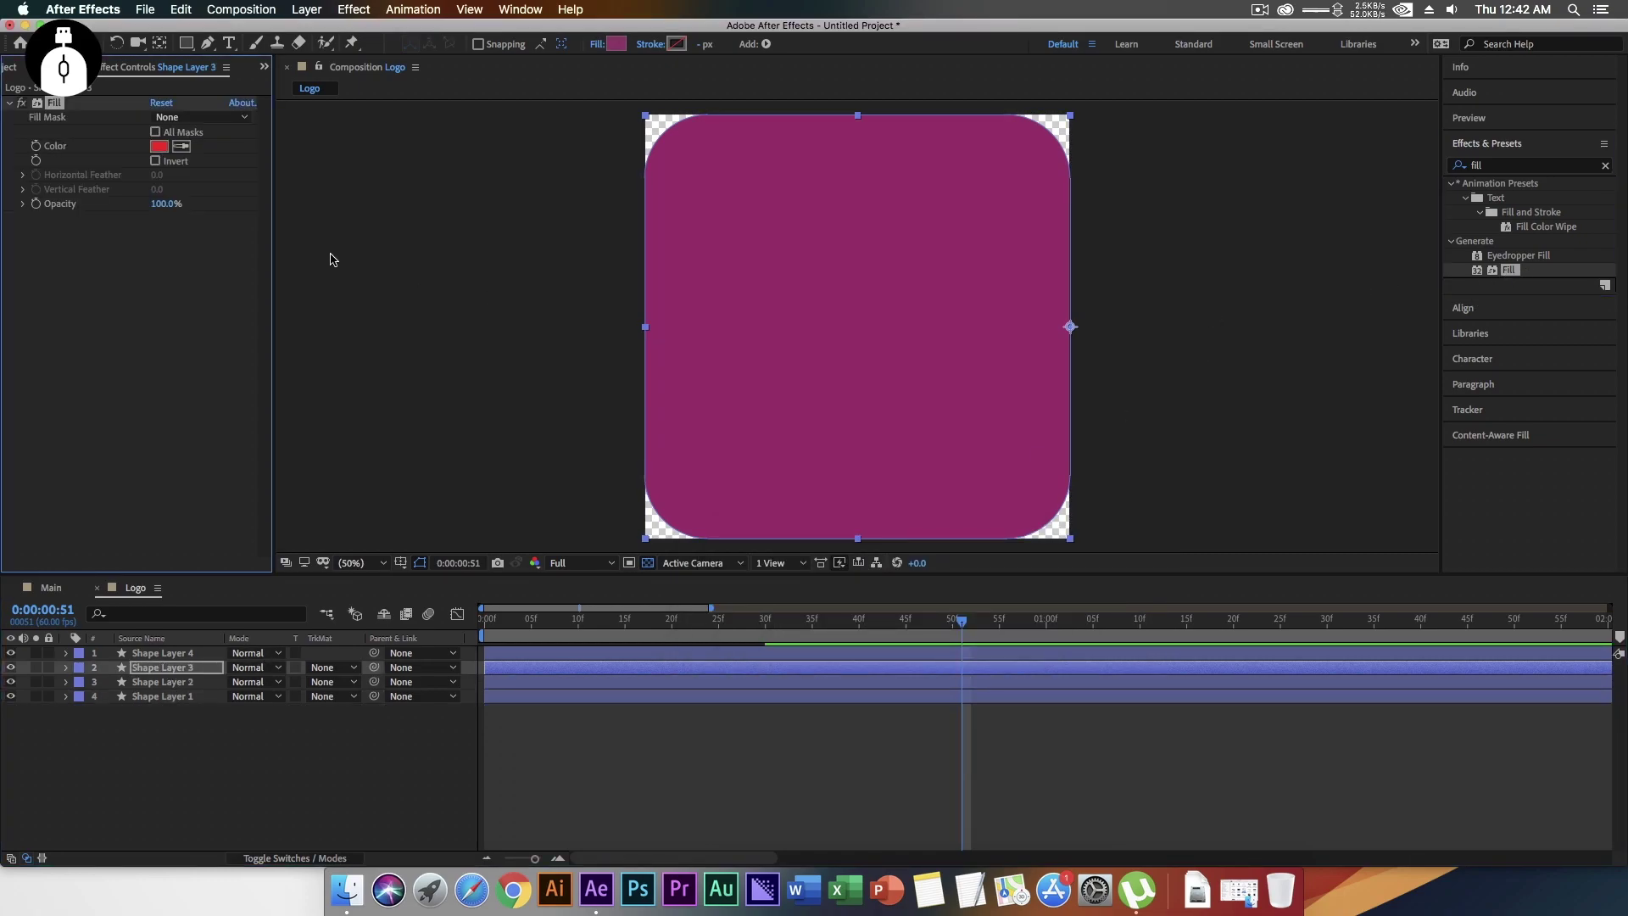
click(160, 147)
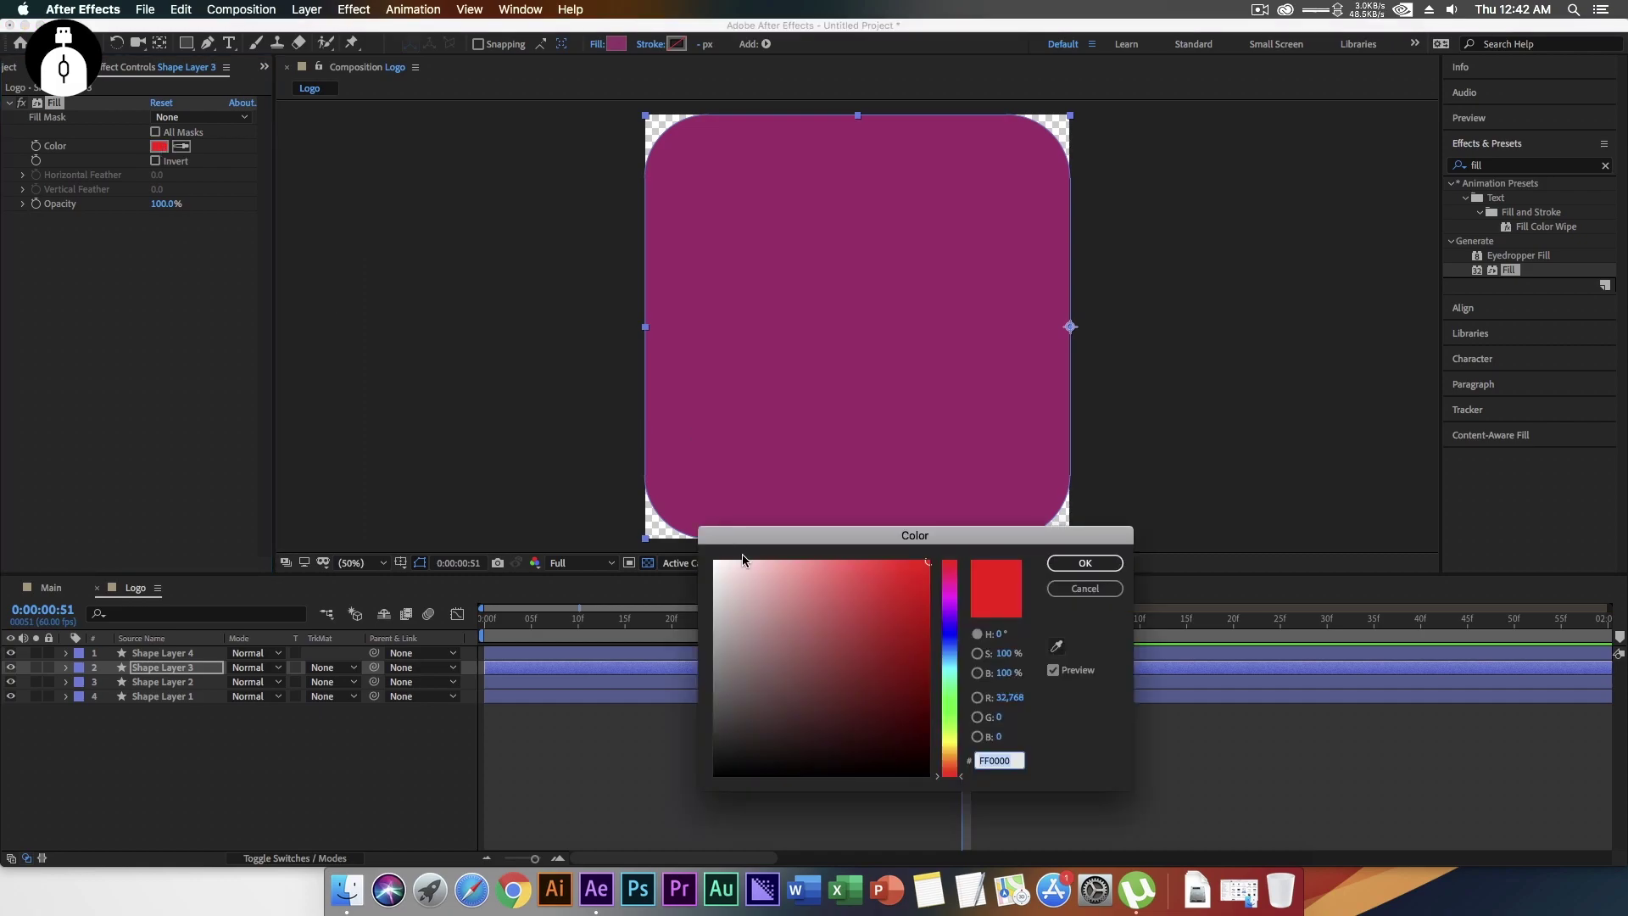
drag(739, 567, 681, 547)
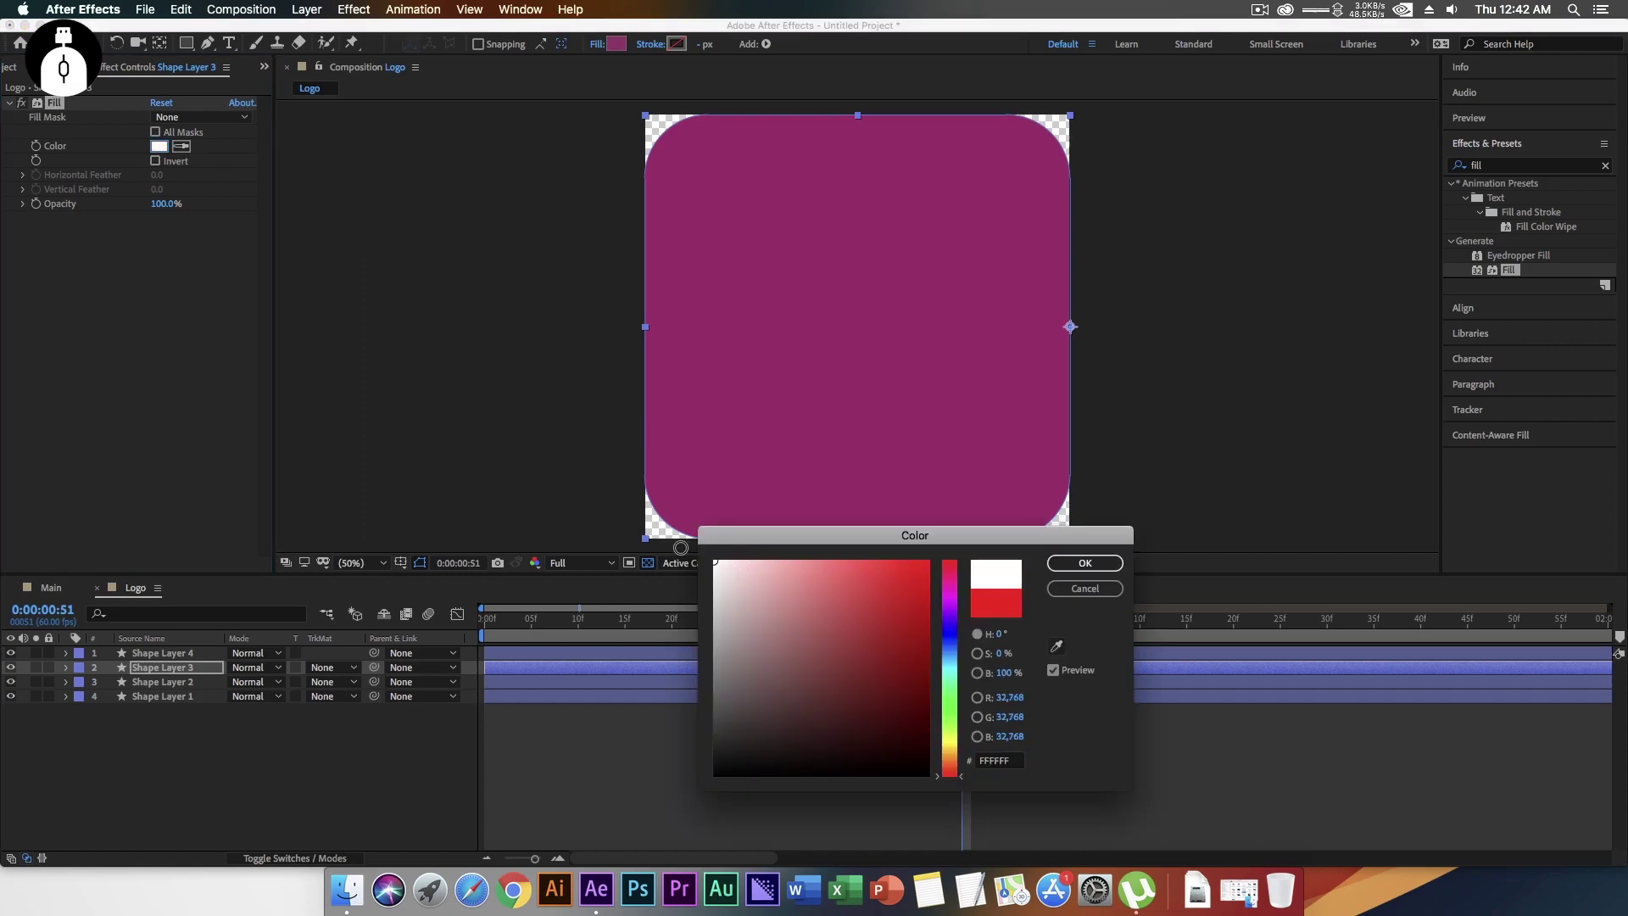
click(1072, 564)
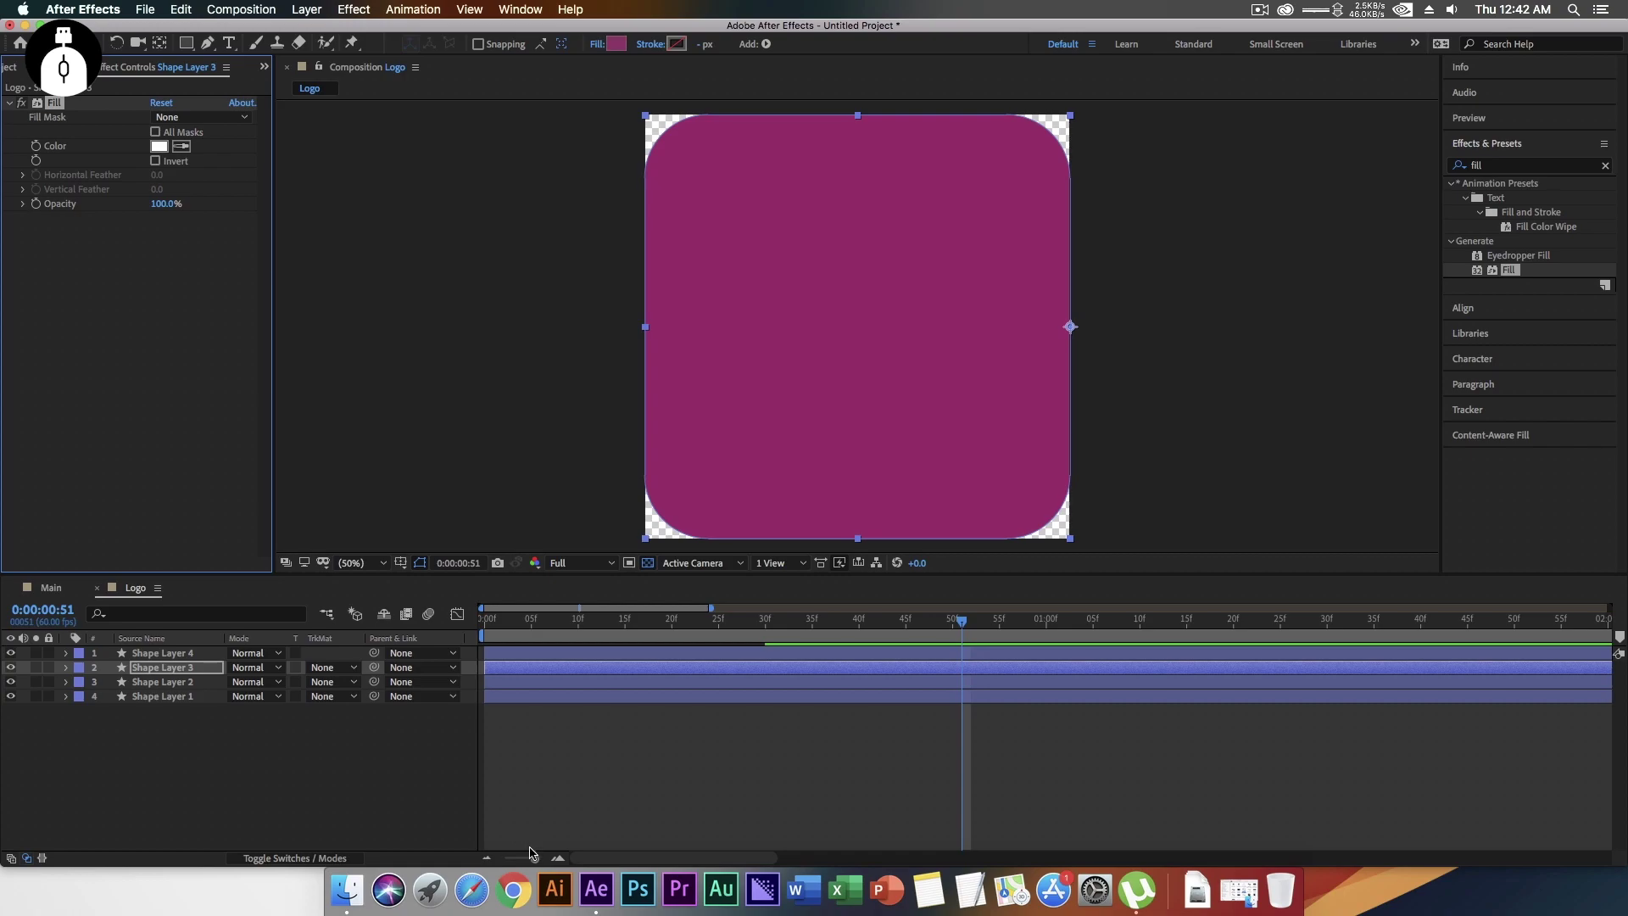
- Stagger the shape layers so Shape Layer 2 starts at frame 5, Shape Layer 3 at 10 and Shape Layer 4 at 15, and preview the animation
drag(490, 683, 654, 655)
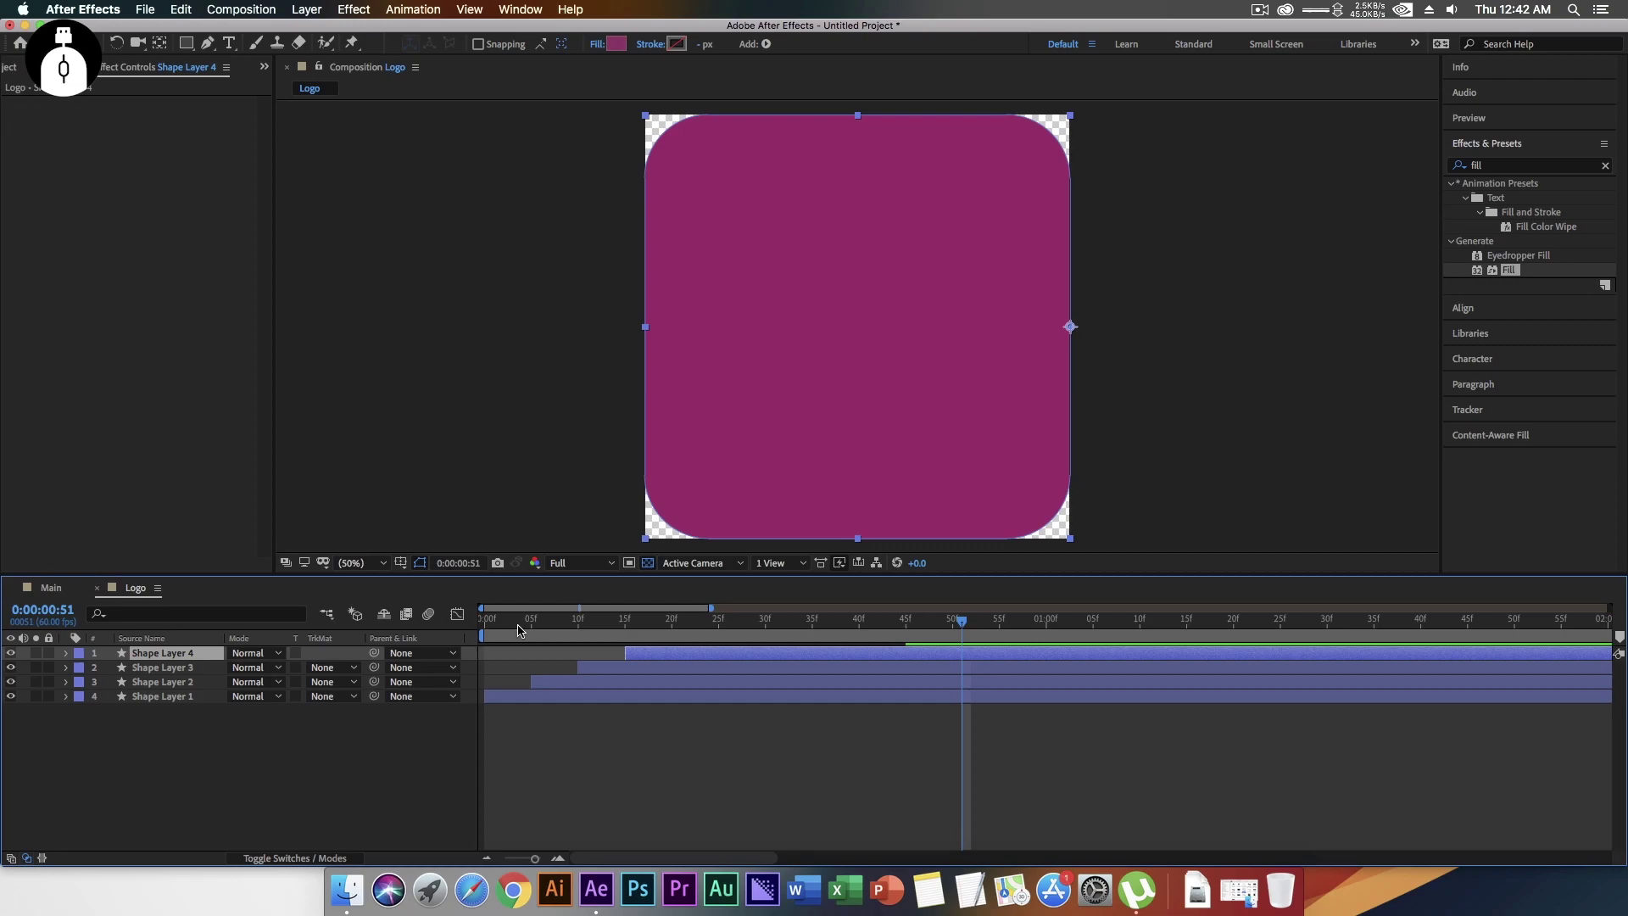
key(Home)
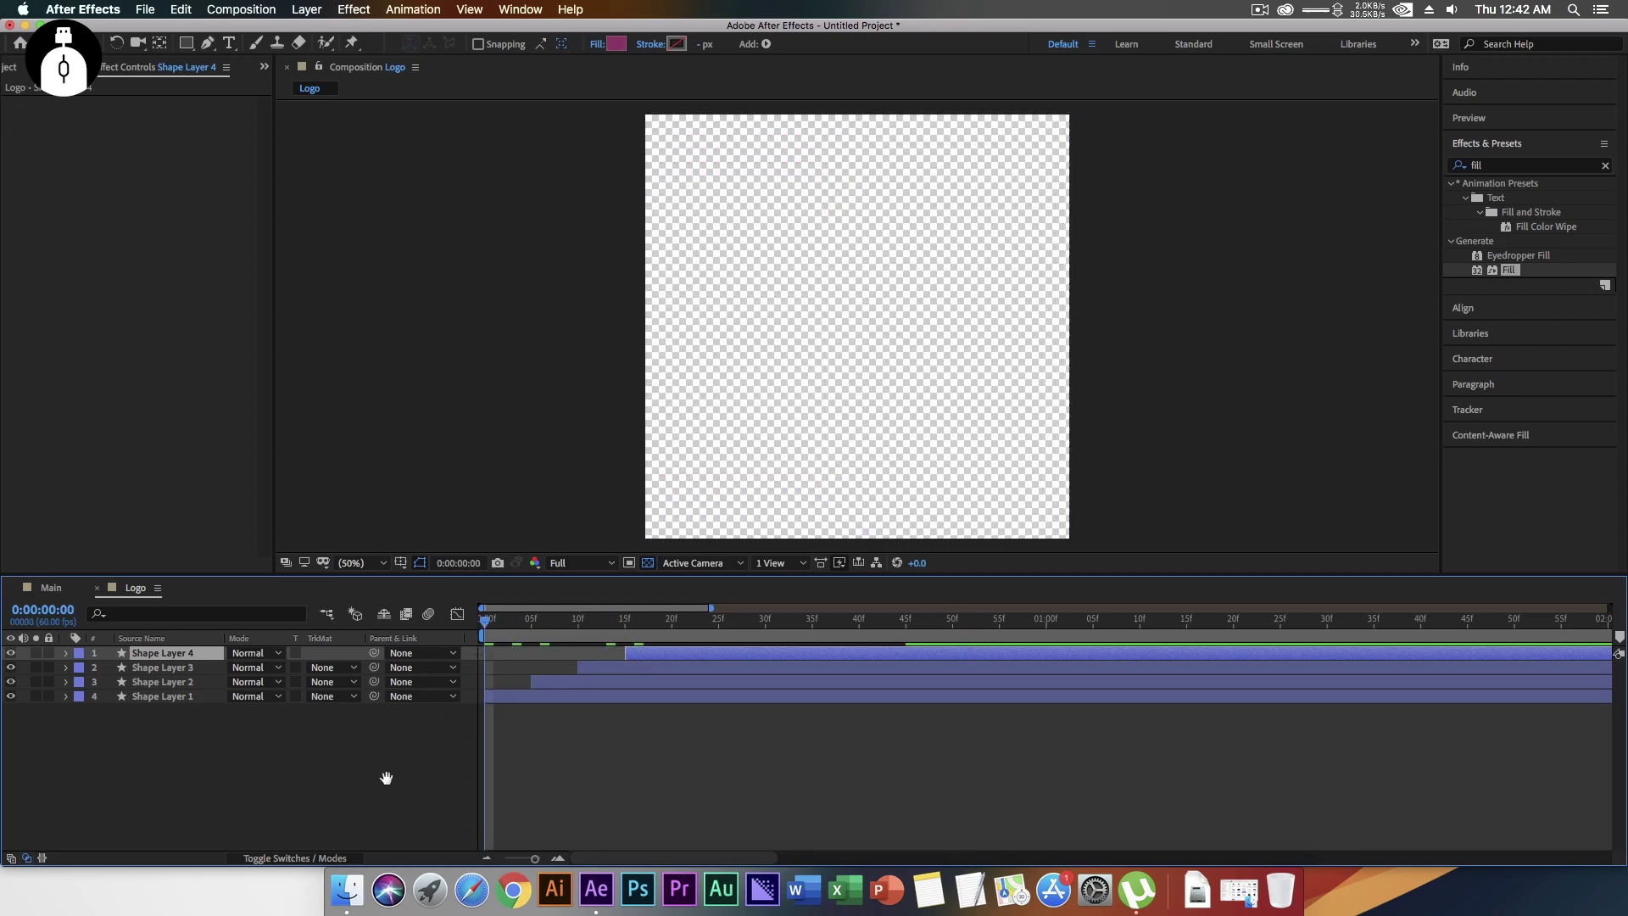
key(space)
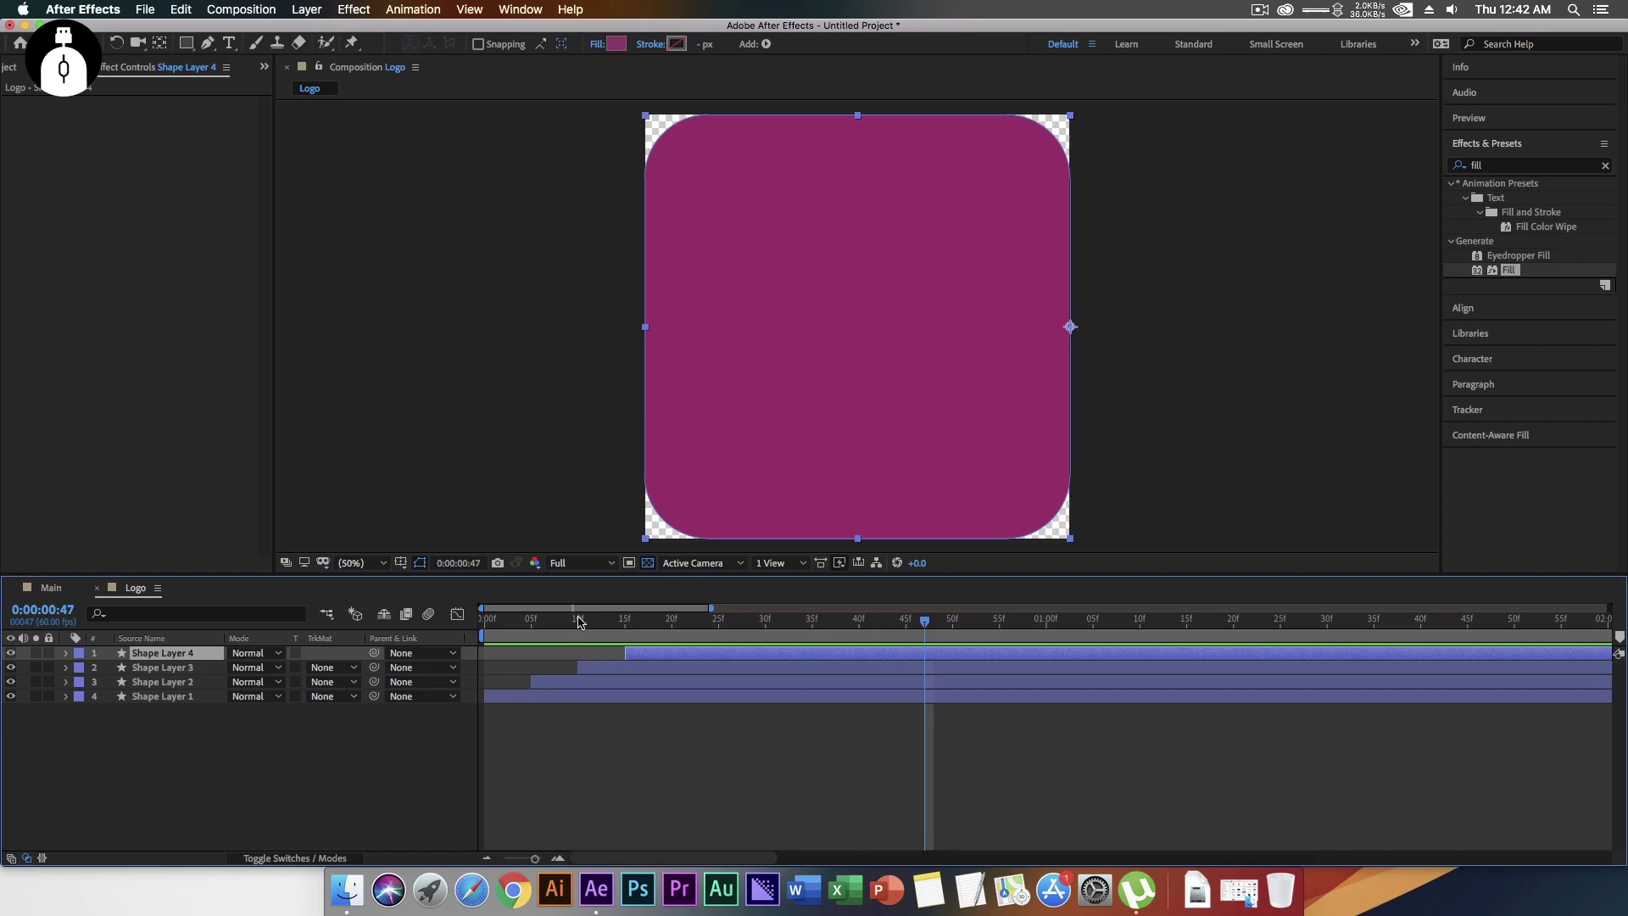
key(Home)
key(space)
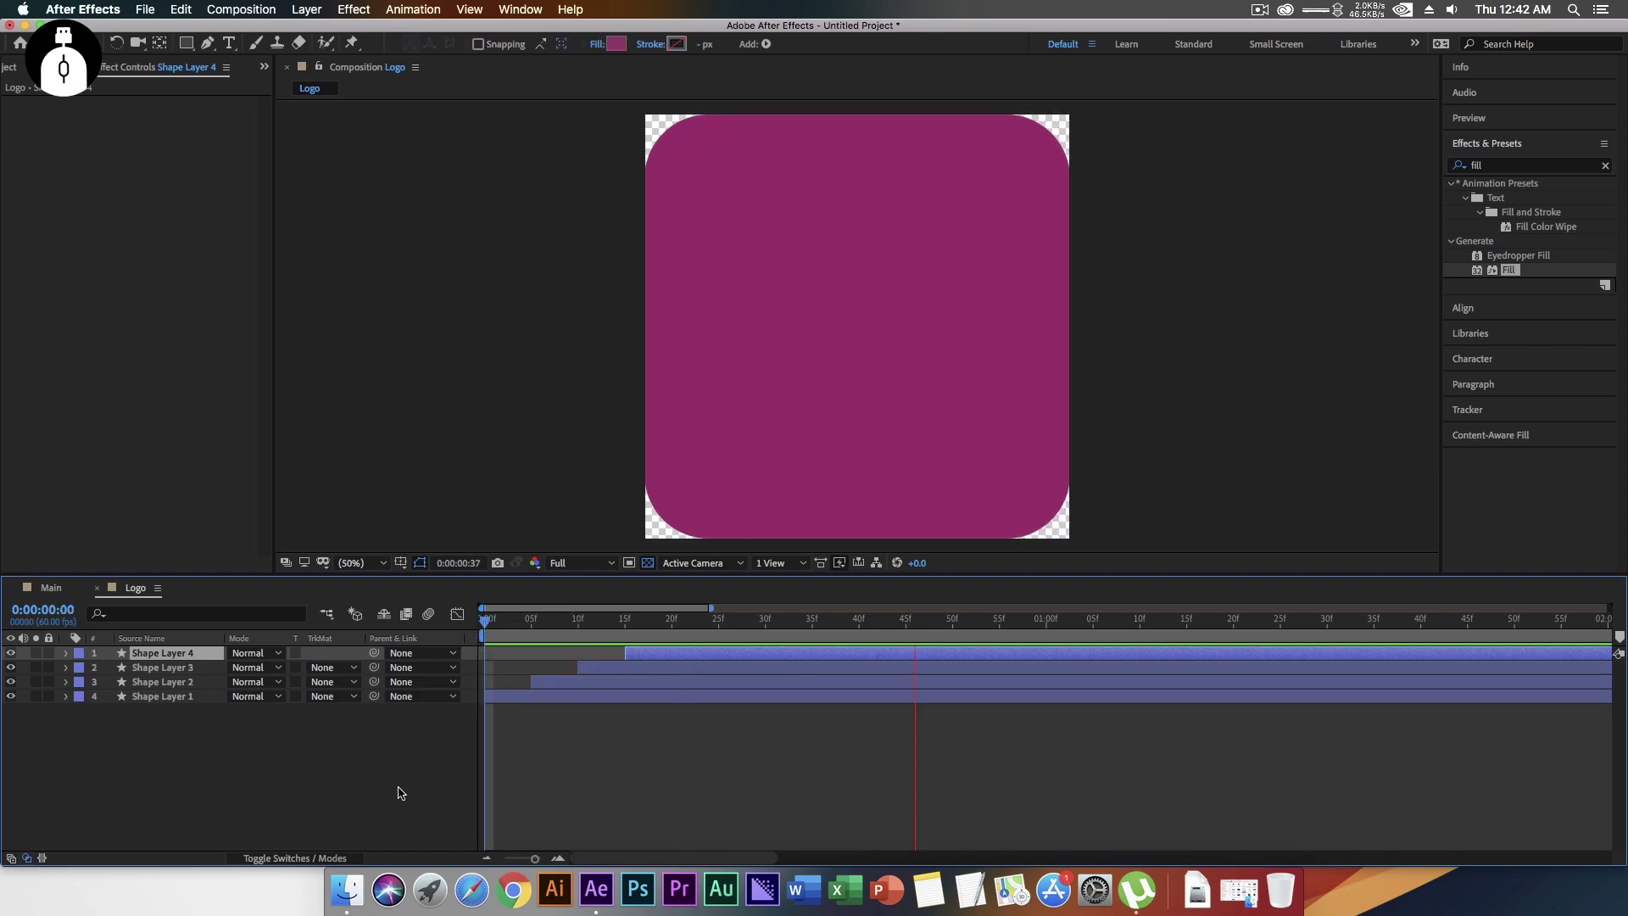
key(space)
- Import logo round extra.png and add it to the Logo composition above all the shape layers
click(294, 789)
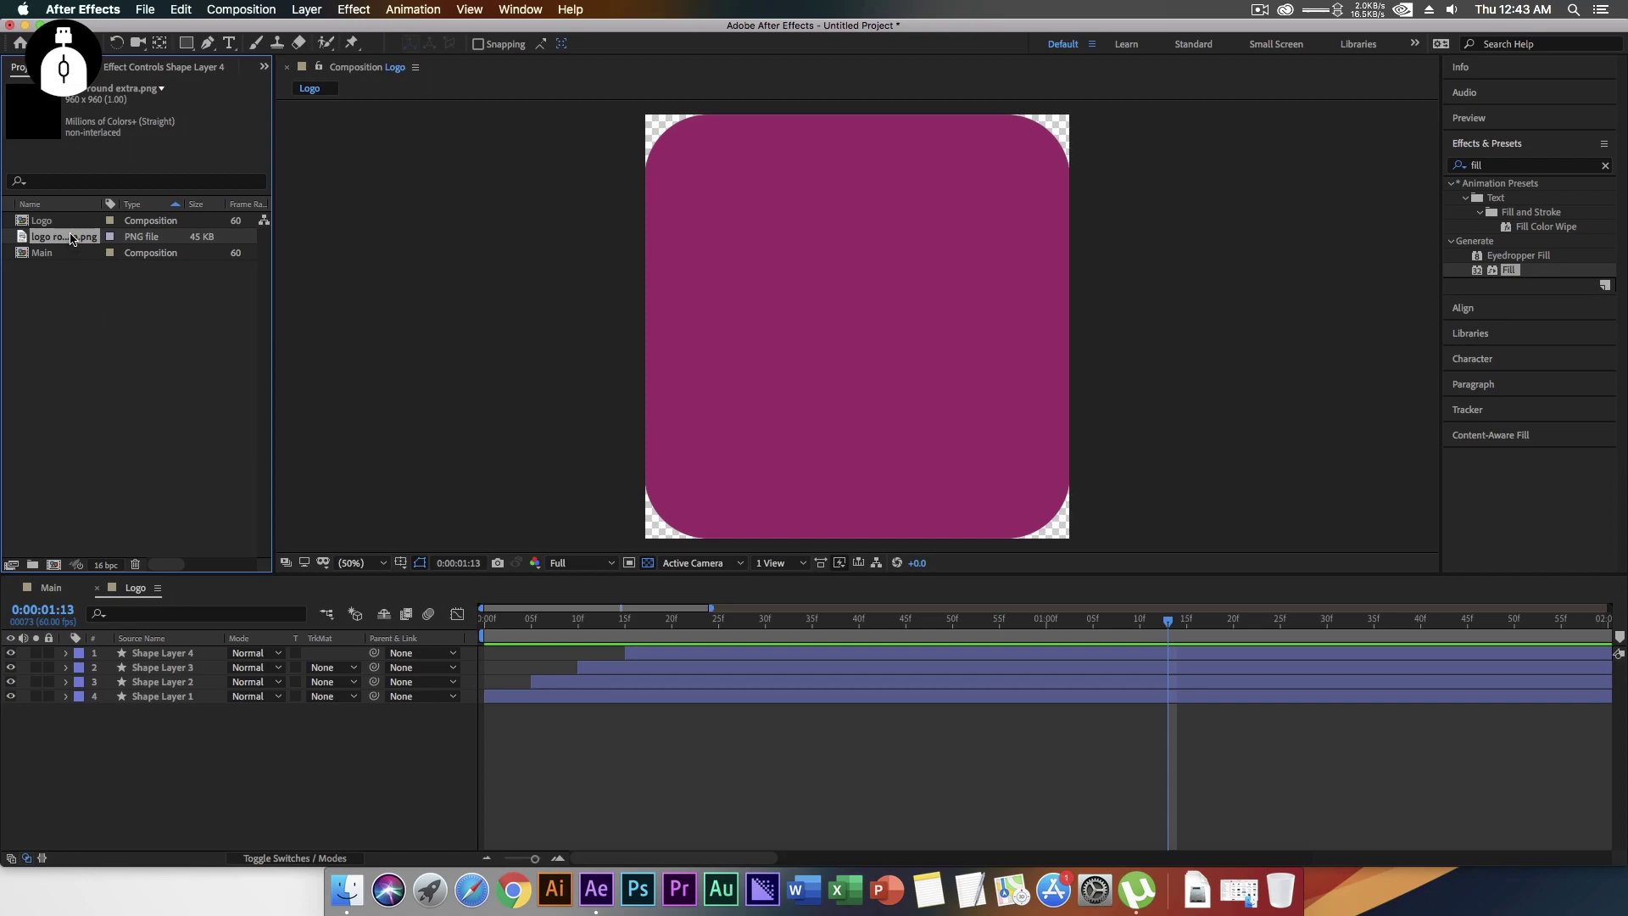
drag(72, 238, 178, 714)
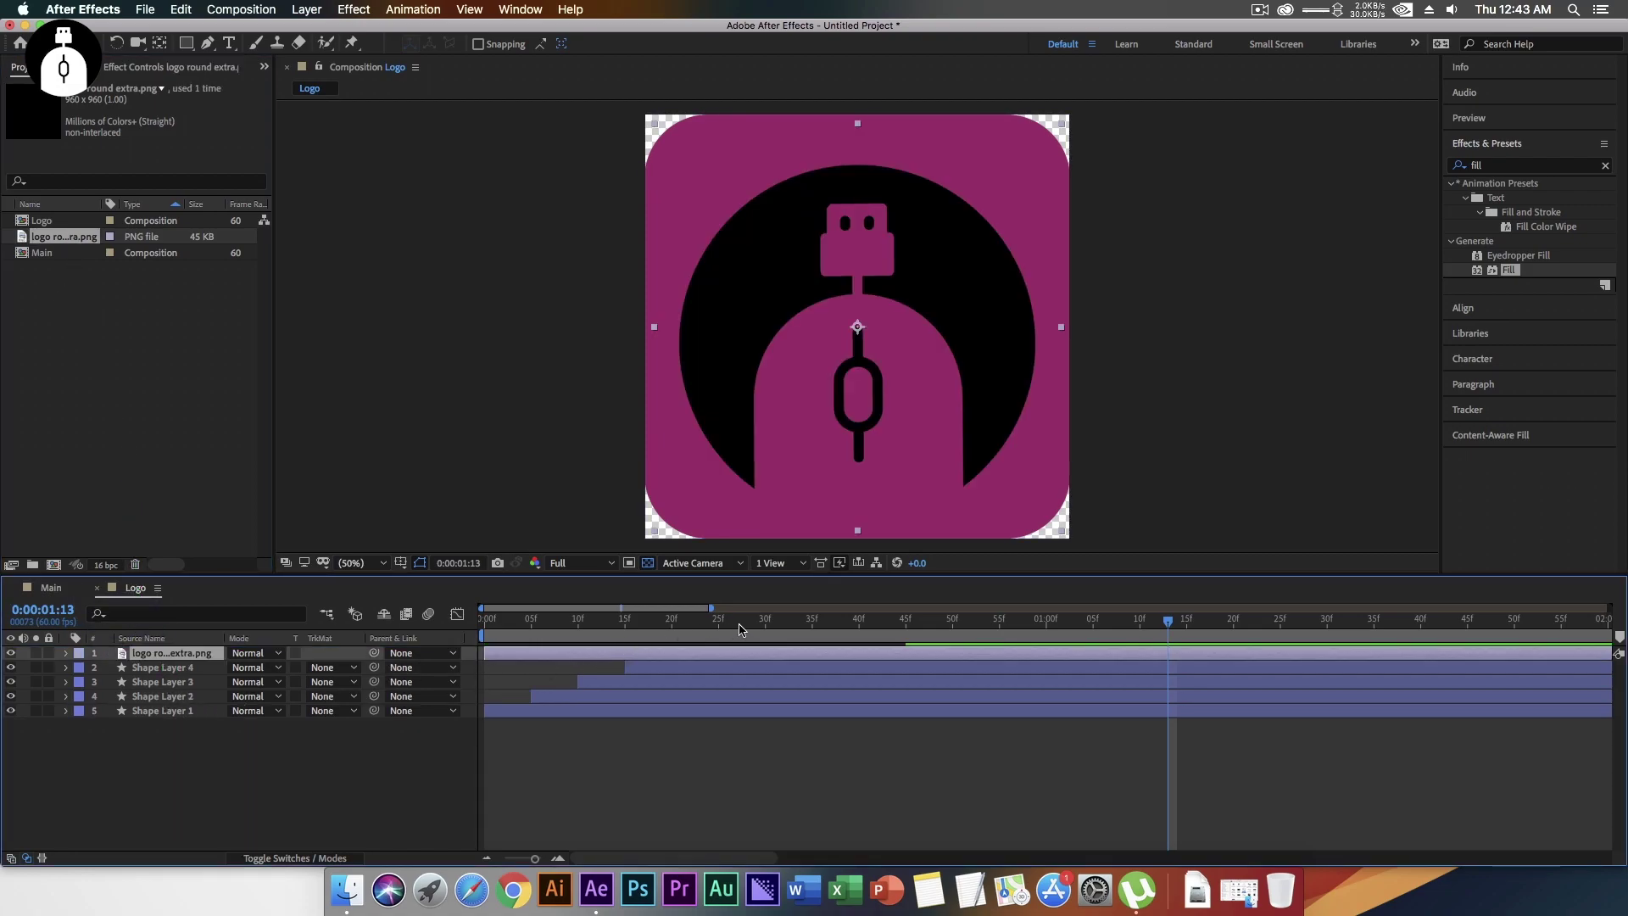
- Scale the logo image layer down to 83% with the time at frame 40
drag(736, 628, 642, 626)
key(space)
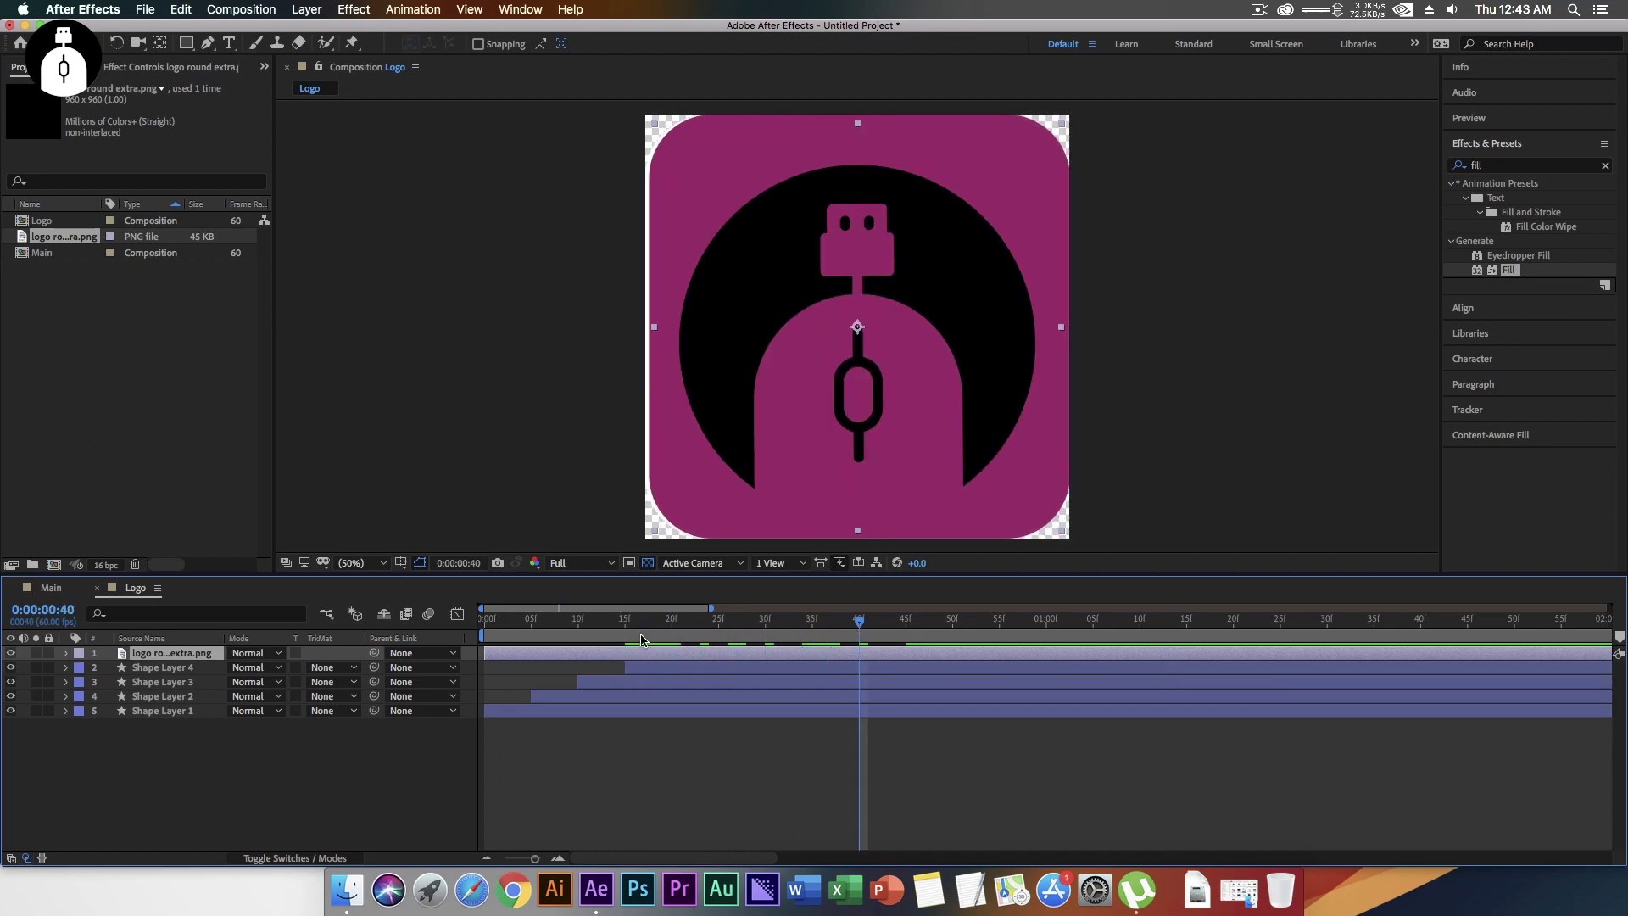
key(s)
drag(253, 670, 194, 782)
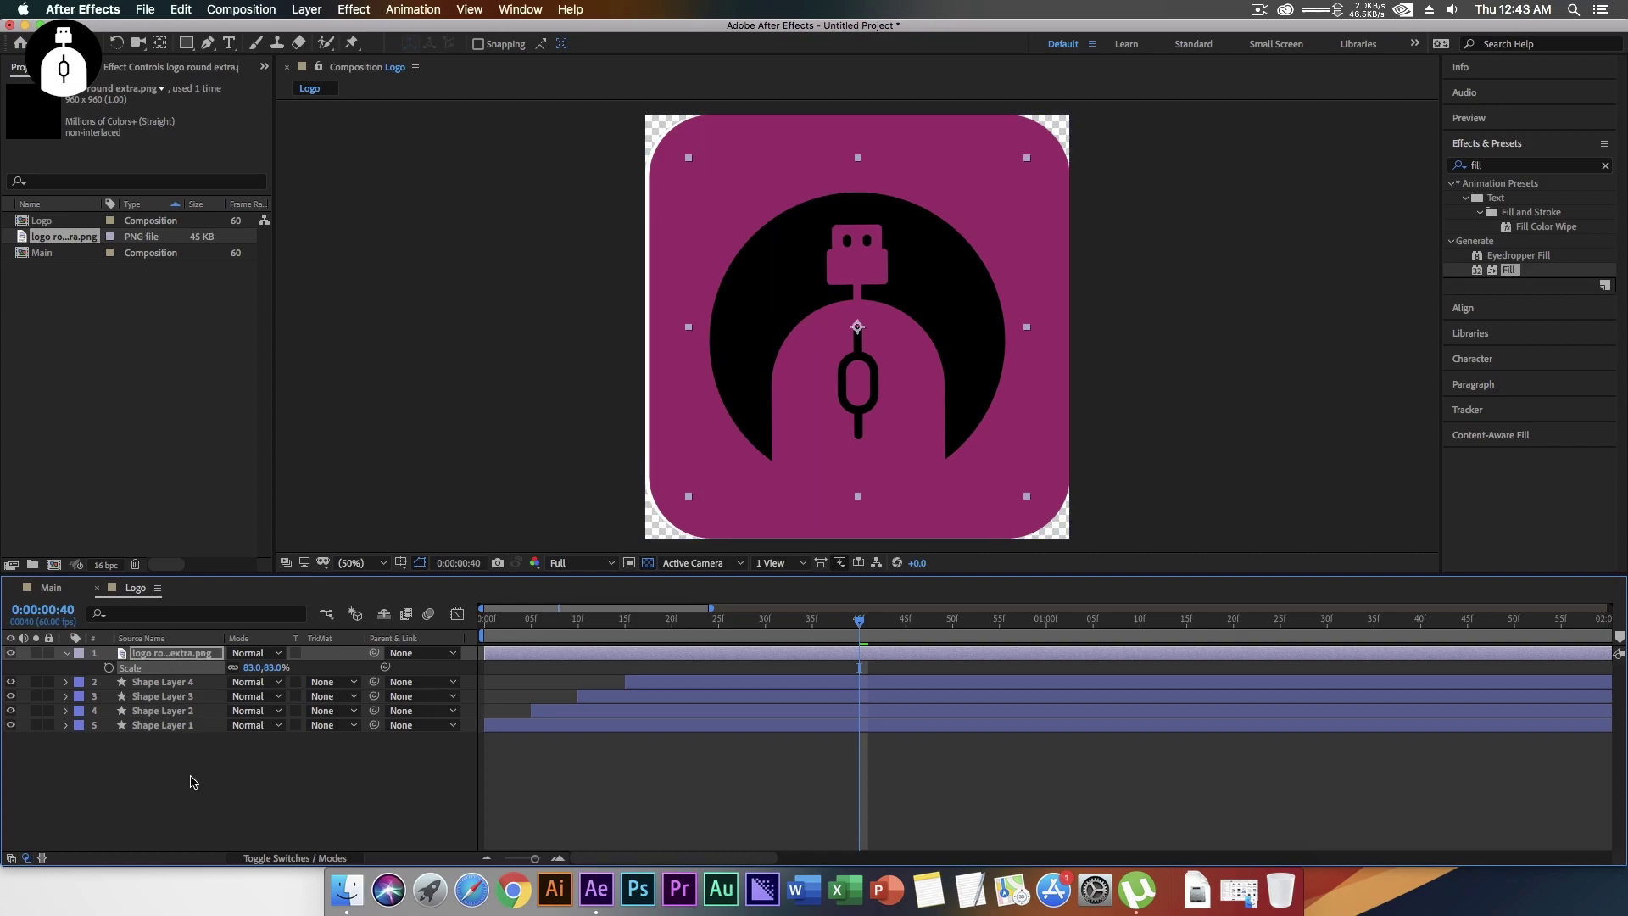
click(193, 781)
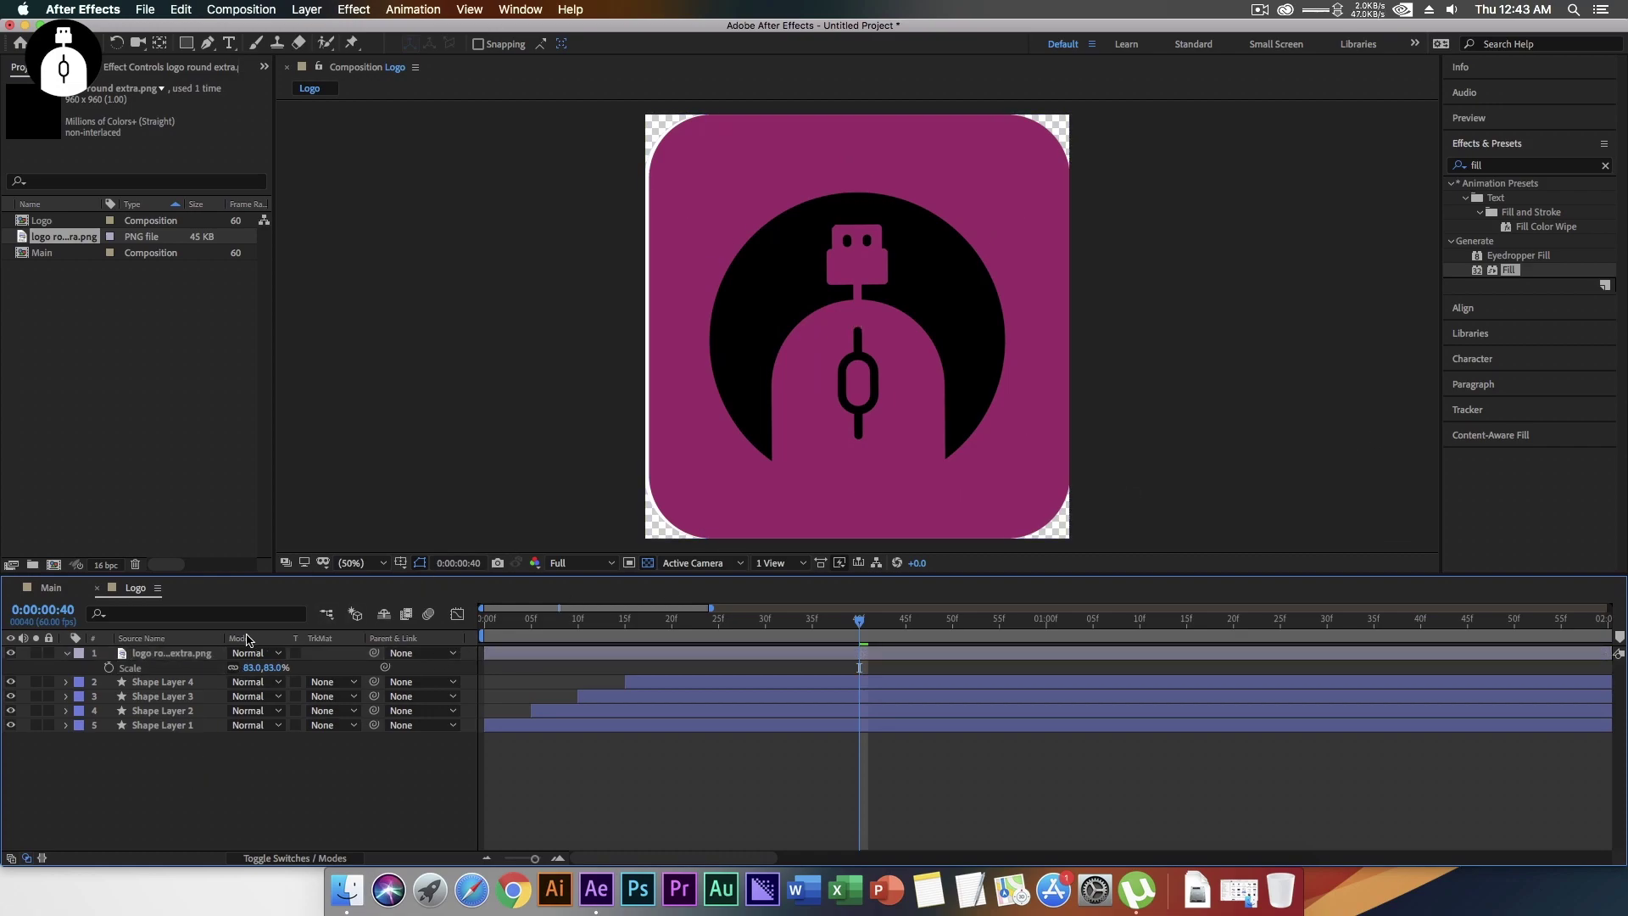
- Apply the Fill effect to the logo image layer and set its color to white
click(174, 652)
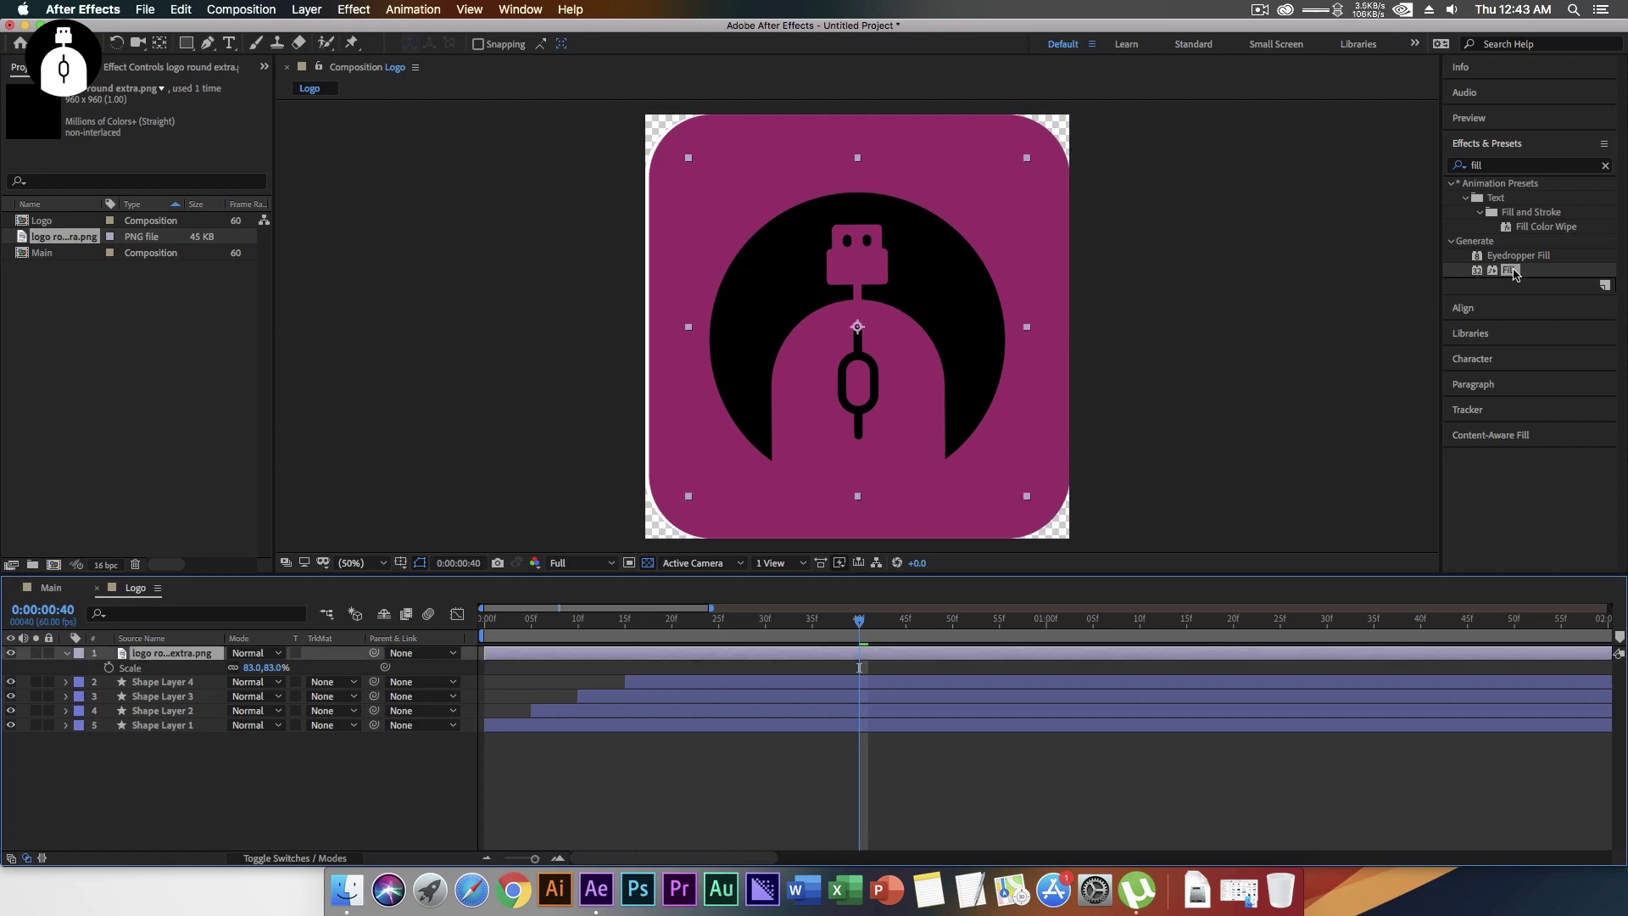
drag(1510, 271, 1039, 293)
click(158, 146)
drag(752, 607, 674, 533)
click(1086, 563)
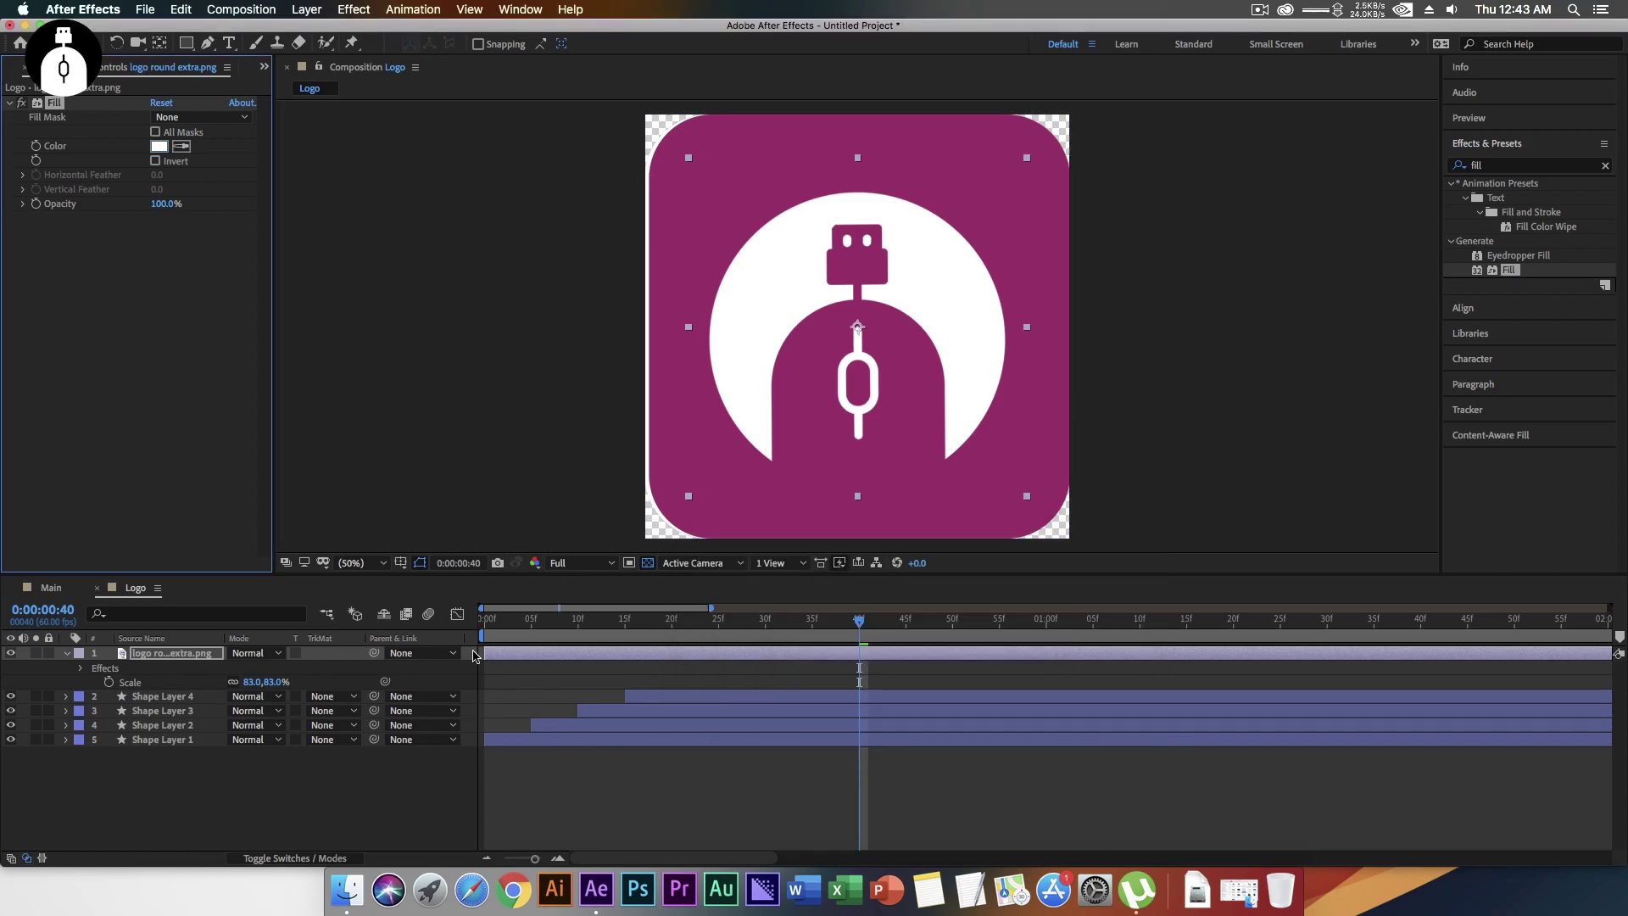
- Add a Position keyframe of 500, 500 to the logo image layer at frame 43
click(191, 658)
key(p)
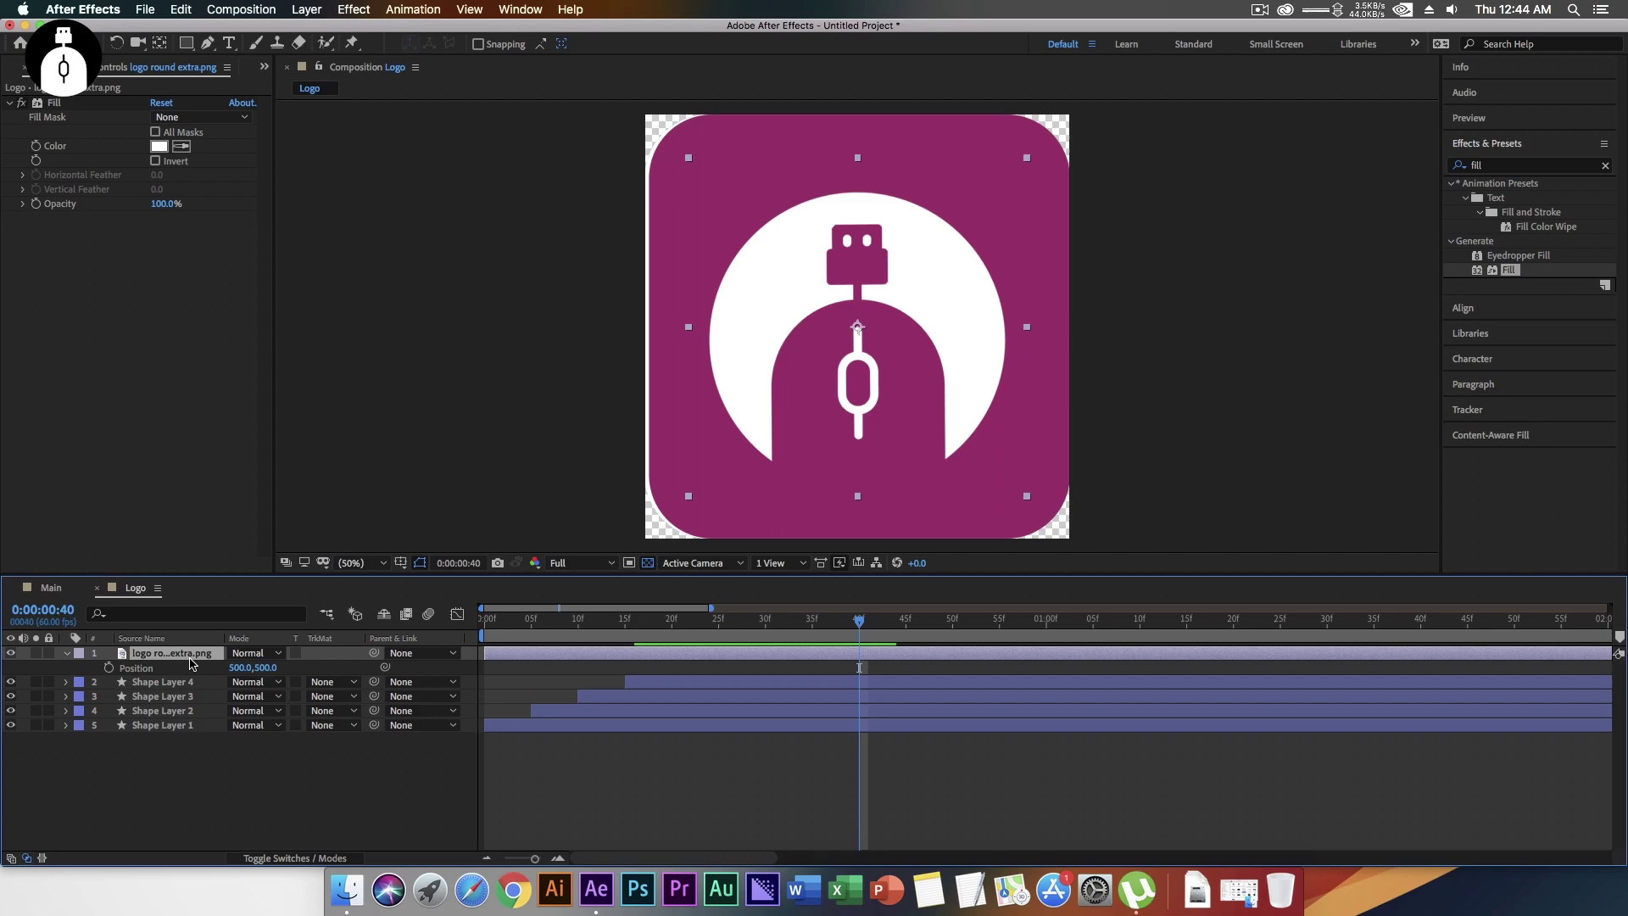
mouse_move(859, 626)
mouse_down()
mouse_move(872, 629)
mouse_move(779, 634)
mouse_move(888, 634)
mouse_up()
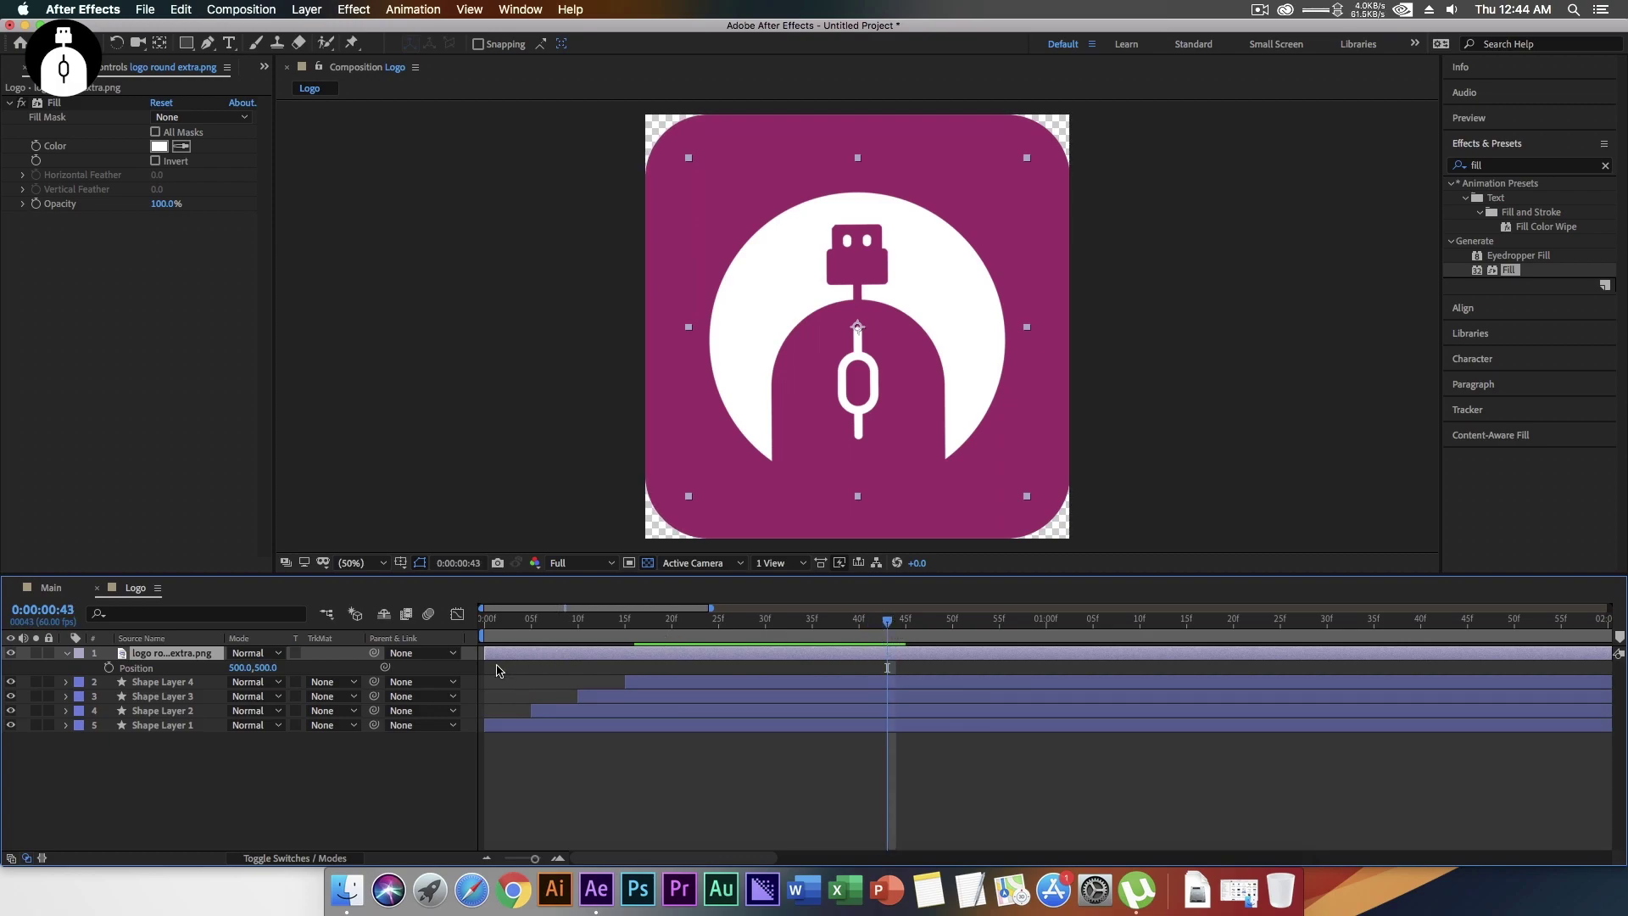
click(109, 668)
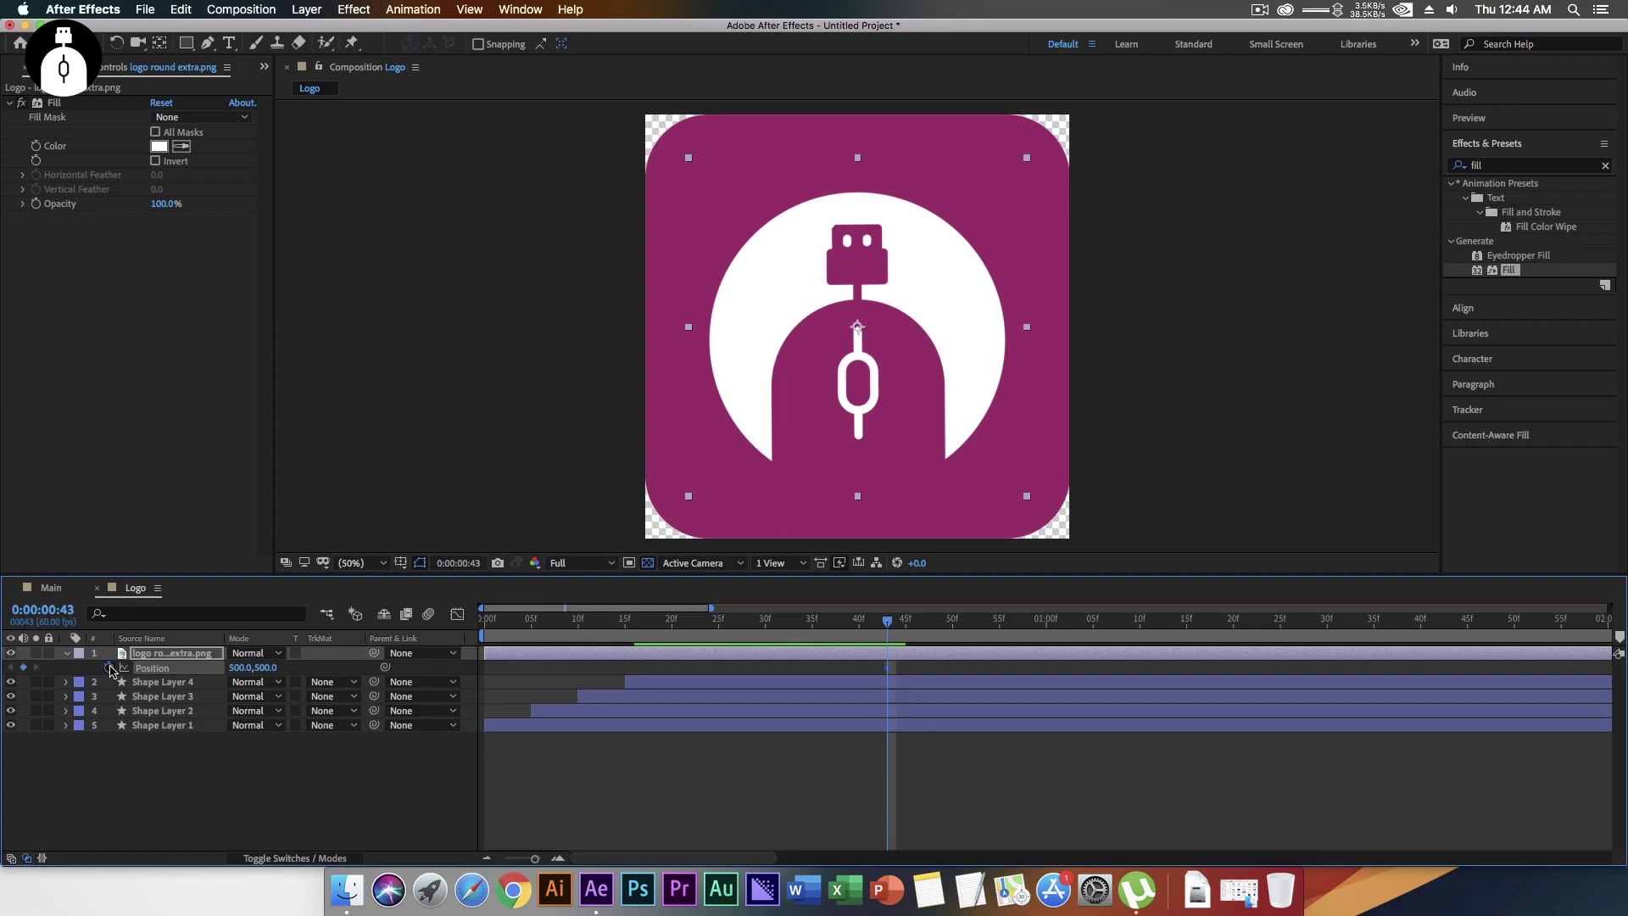
- Set the logo image layer's Position to 66, 500 at frame 22
click(688, 626)
mouse_move(687, 625)
mouse_down()
mouse_move(663, 627)
mouse_move(691, 628)
mouse_up()
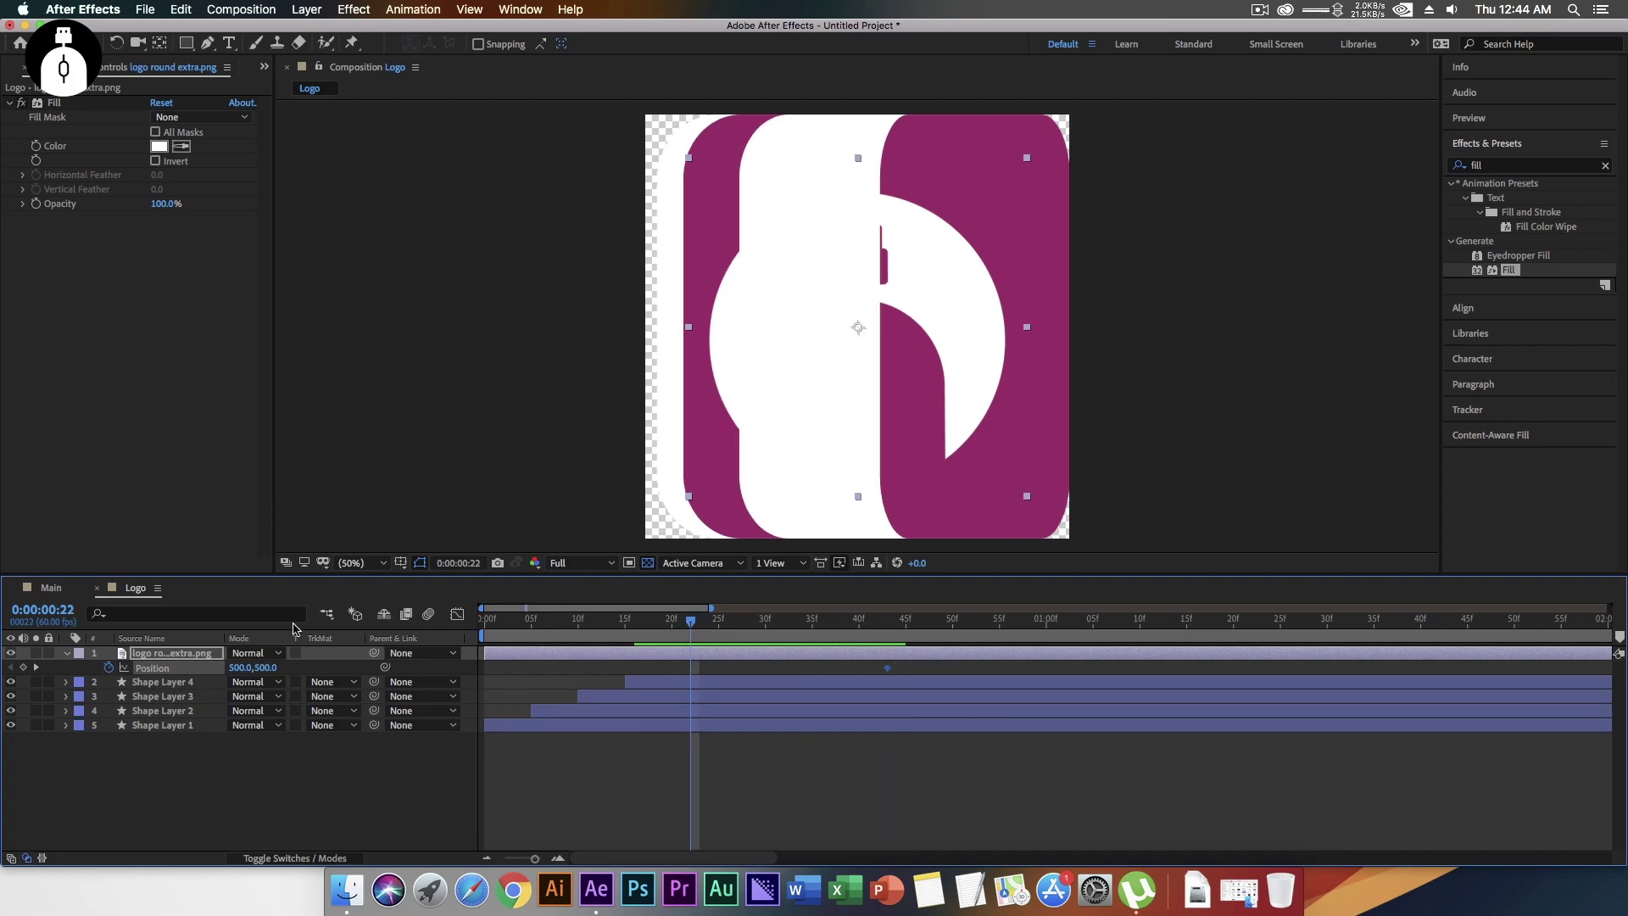
drag(240, 673, 127, 674)
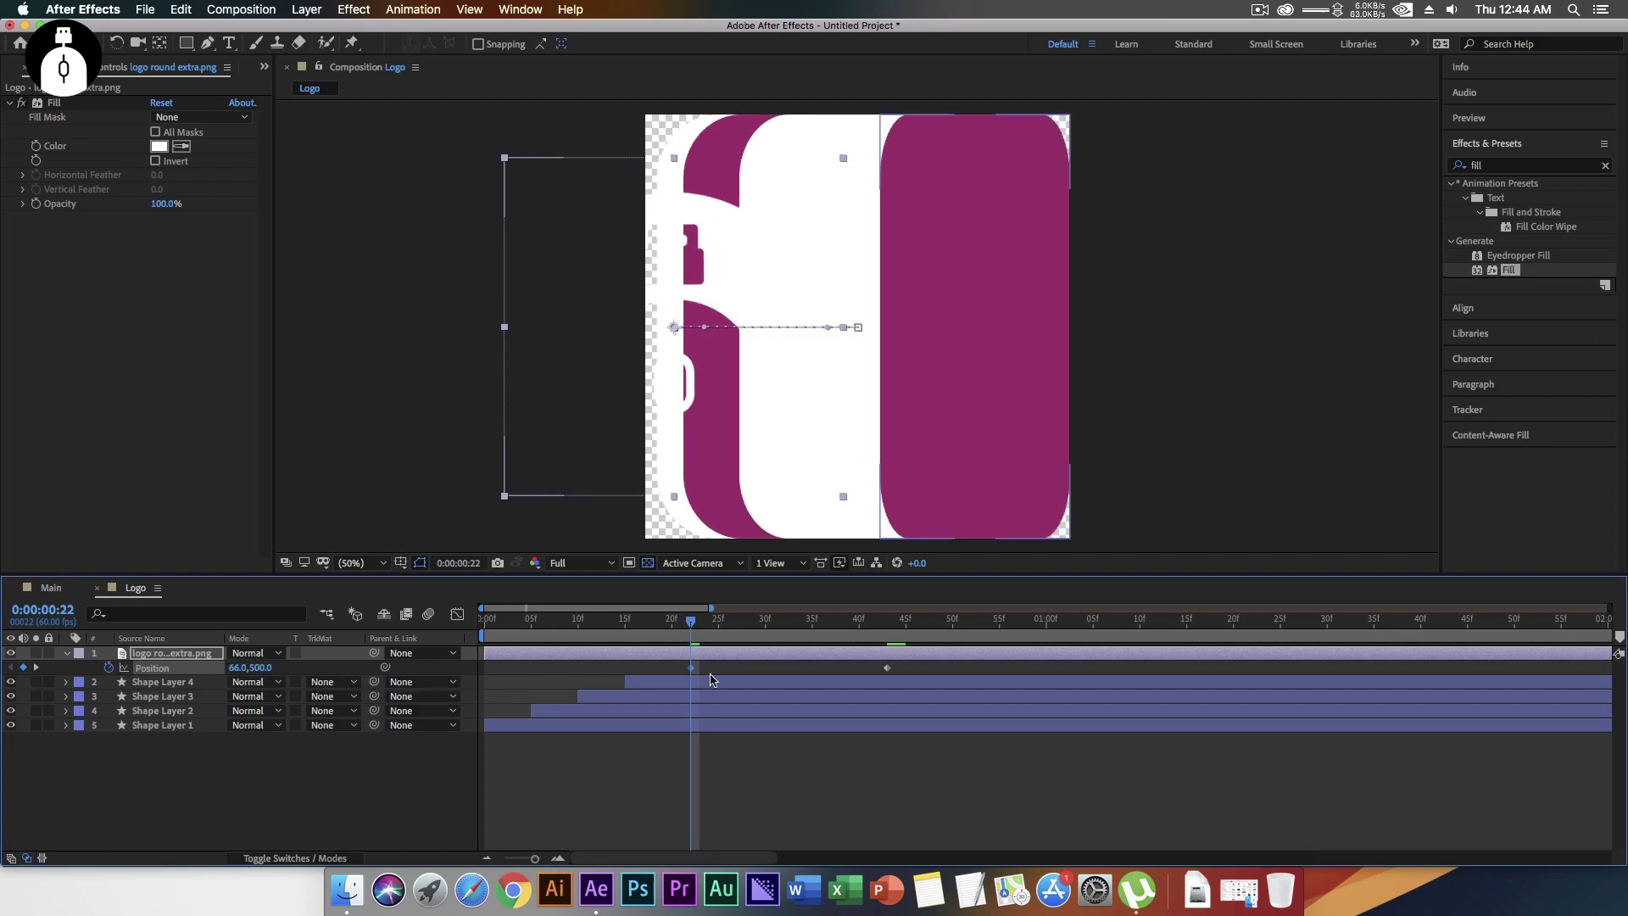
- Easy-ease both Position keyframes of the logo image layer and extend the final keyframe's speed influence toward the start for a long deceleration
drag(957, 680, 624, 660)
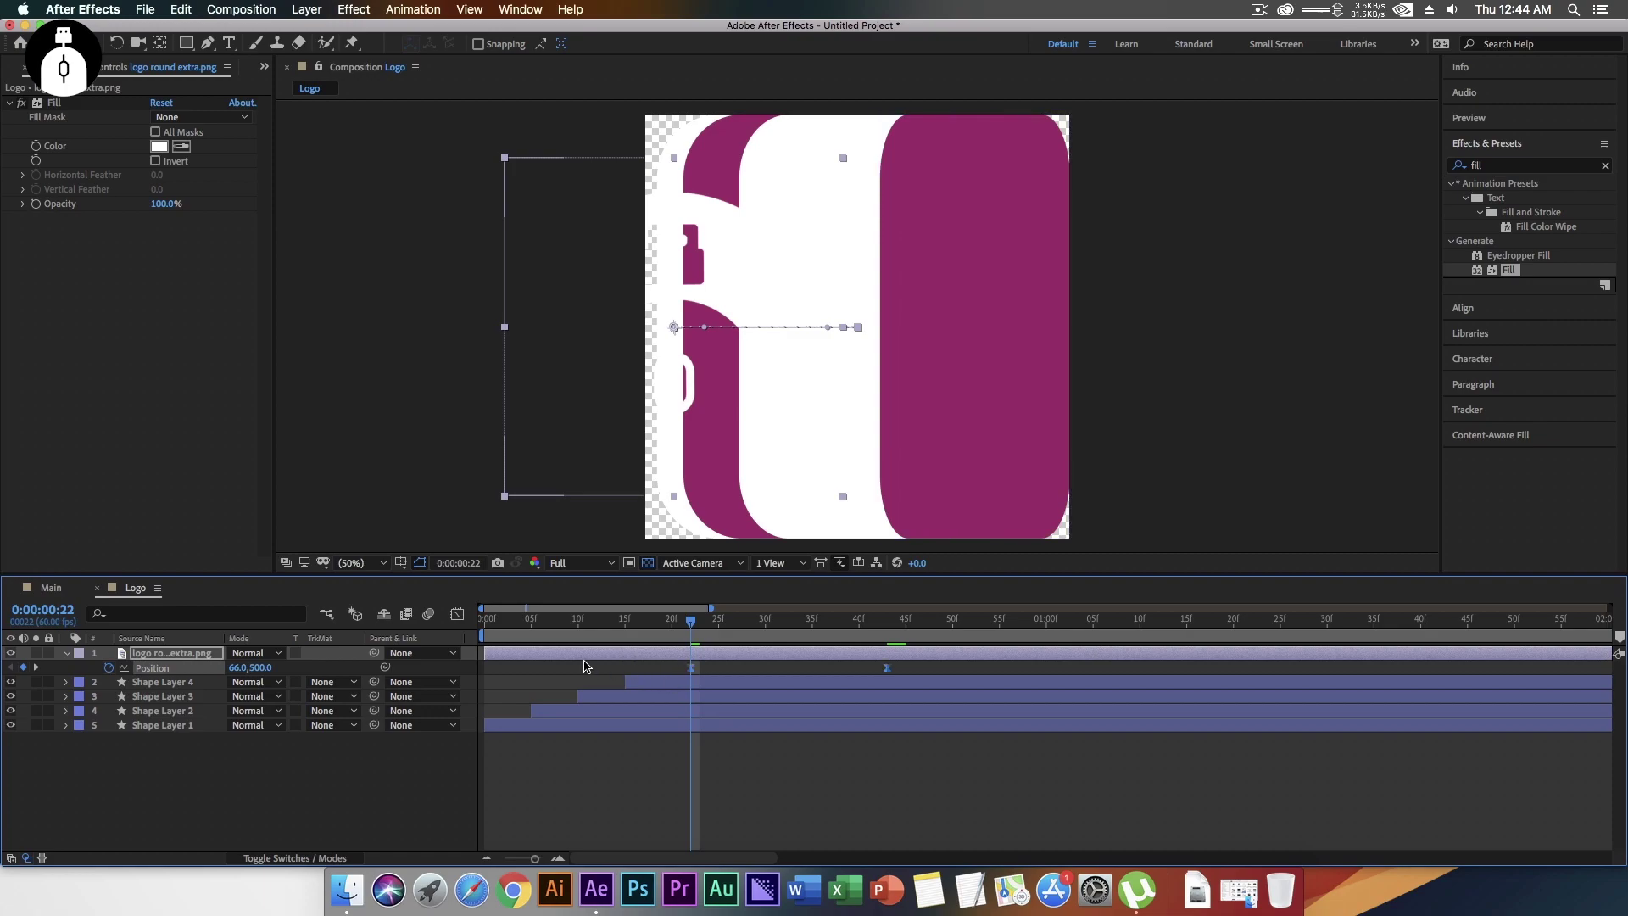
click(457, 616)
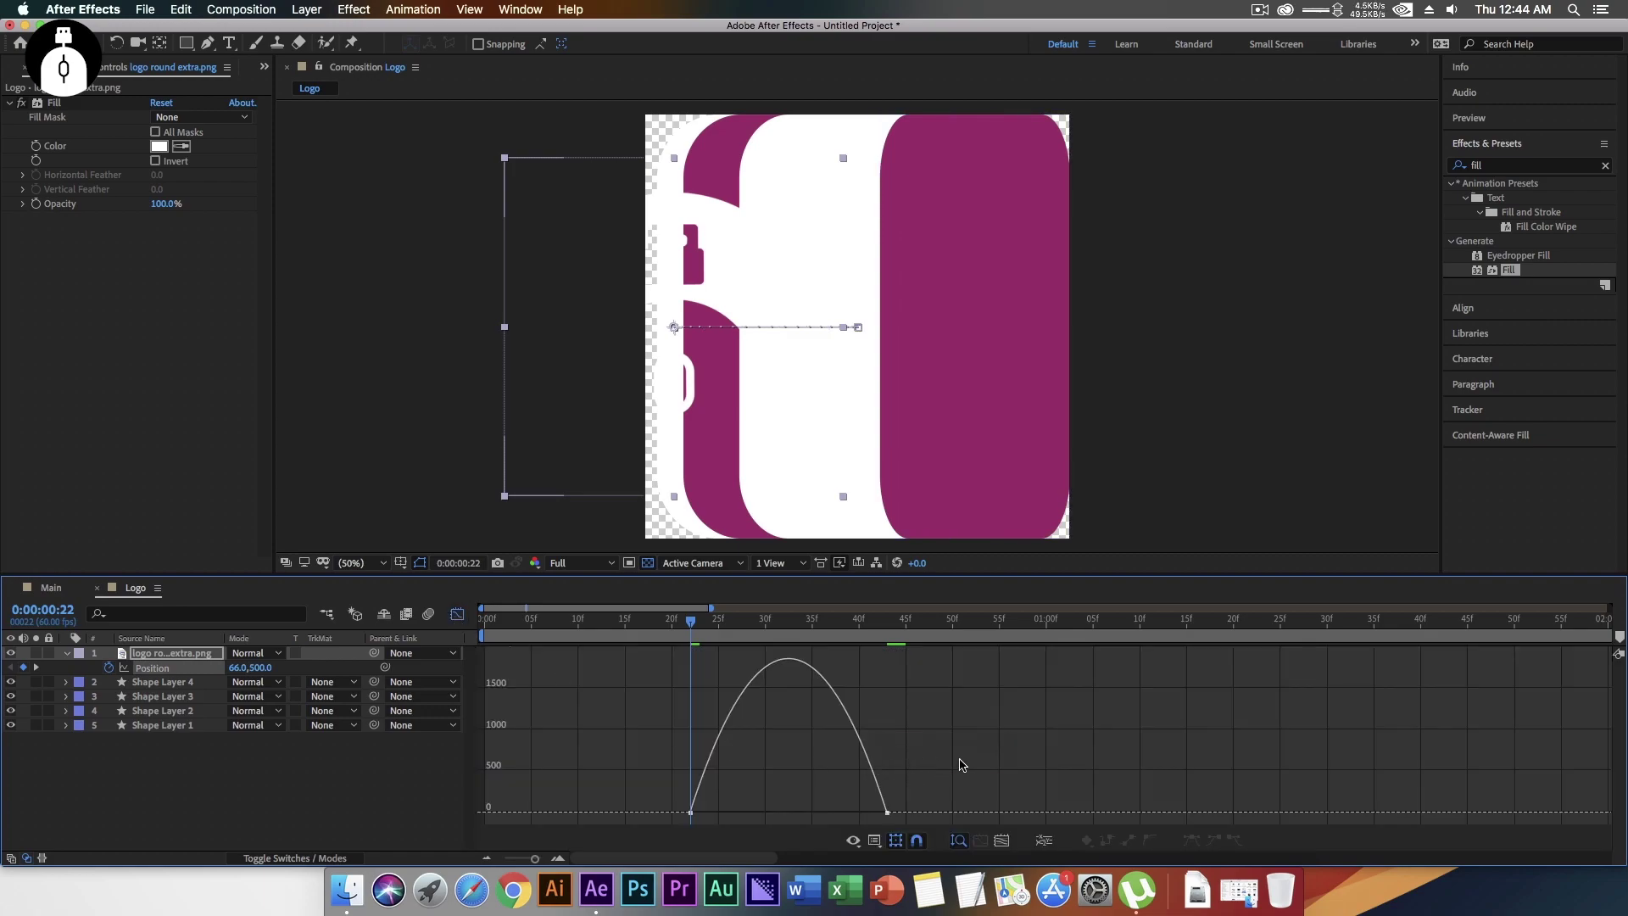
drag(970, 736, 585, 830)
drag(857, 810, 738, 806)
click(457, 616)
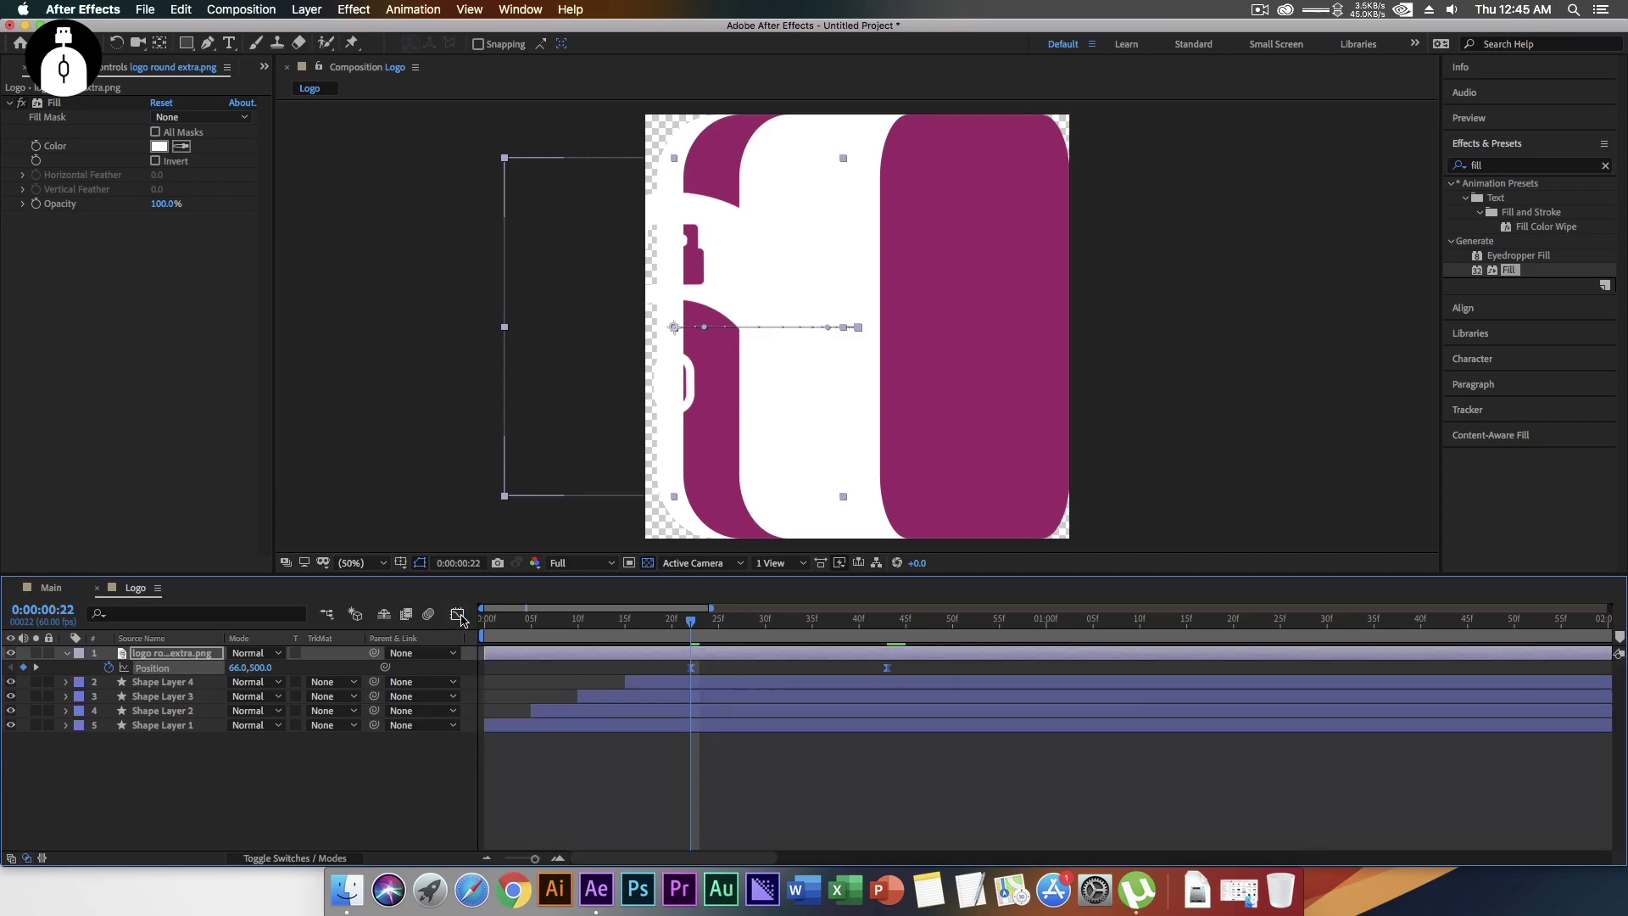
key(space)
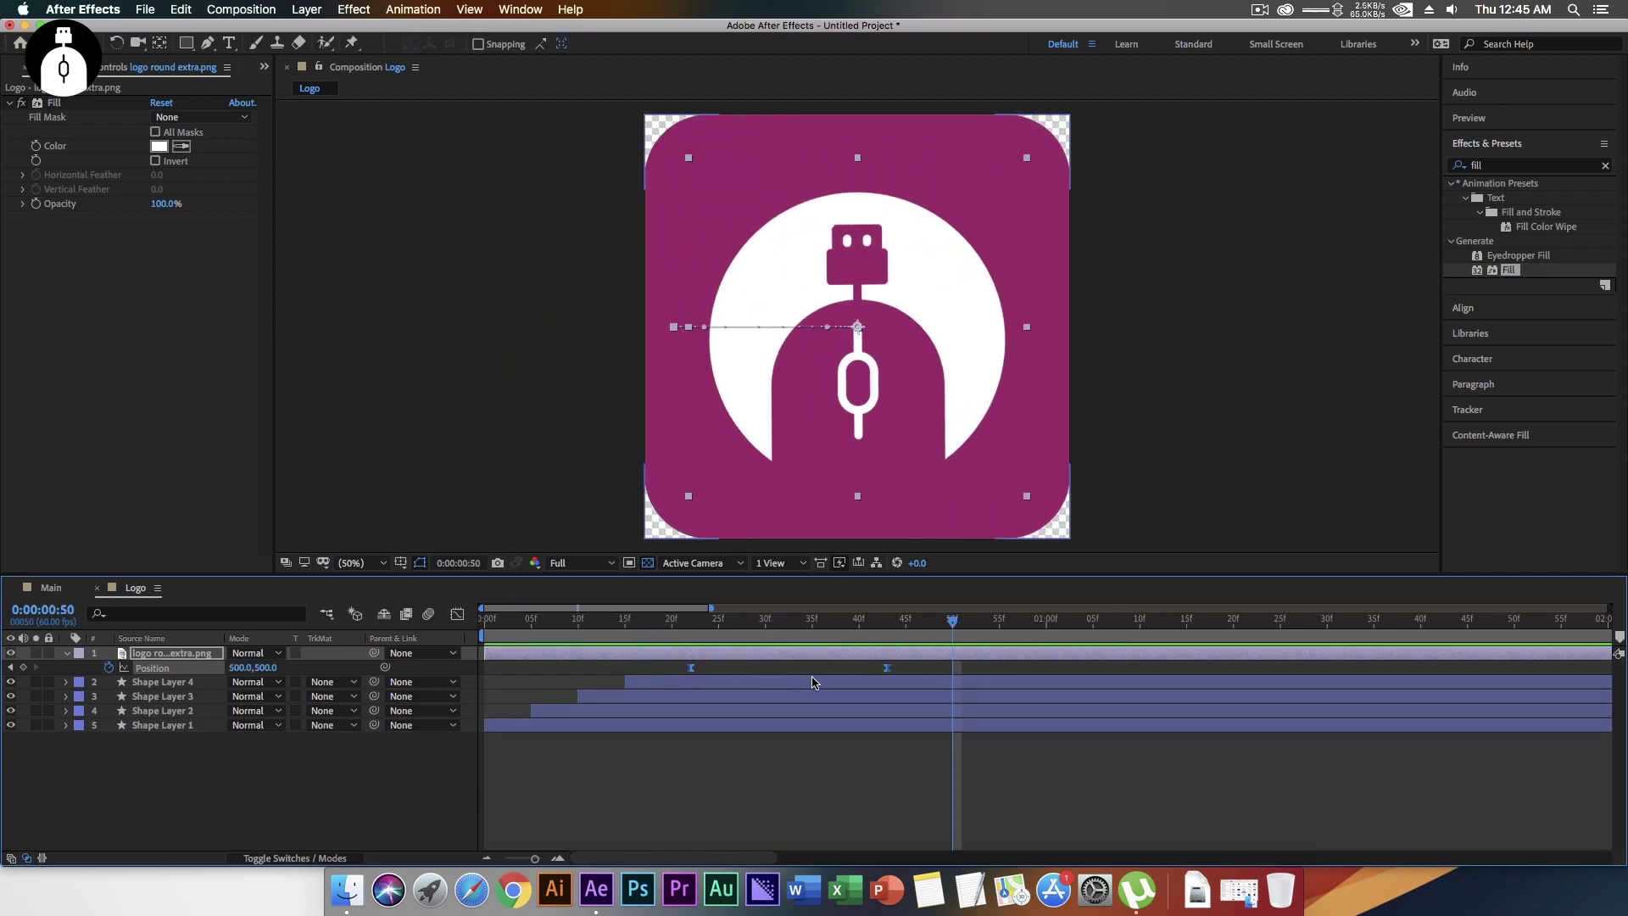
- Move the logo image layer's final Position keyframe to frame 50 and preview the animation
click(908, 672)
drag(888, 670, 952, 668)
click(887, 619)
key(space)
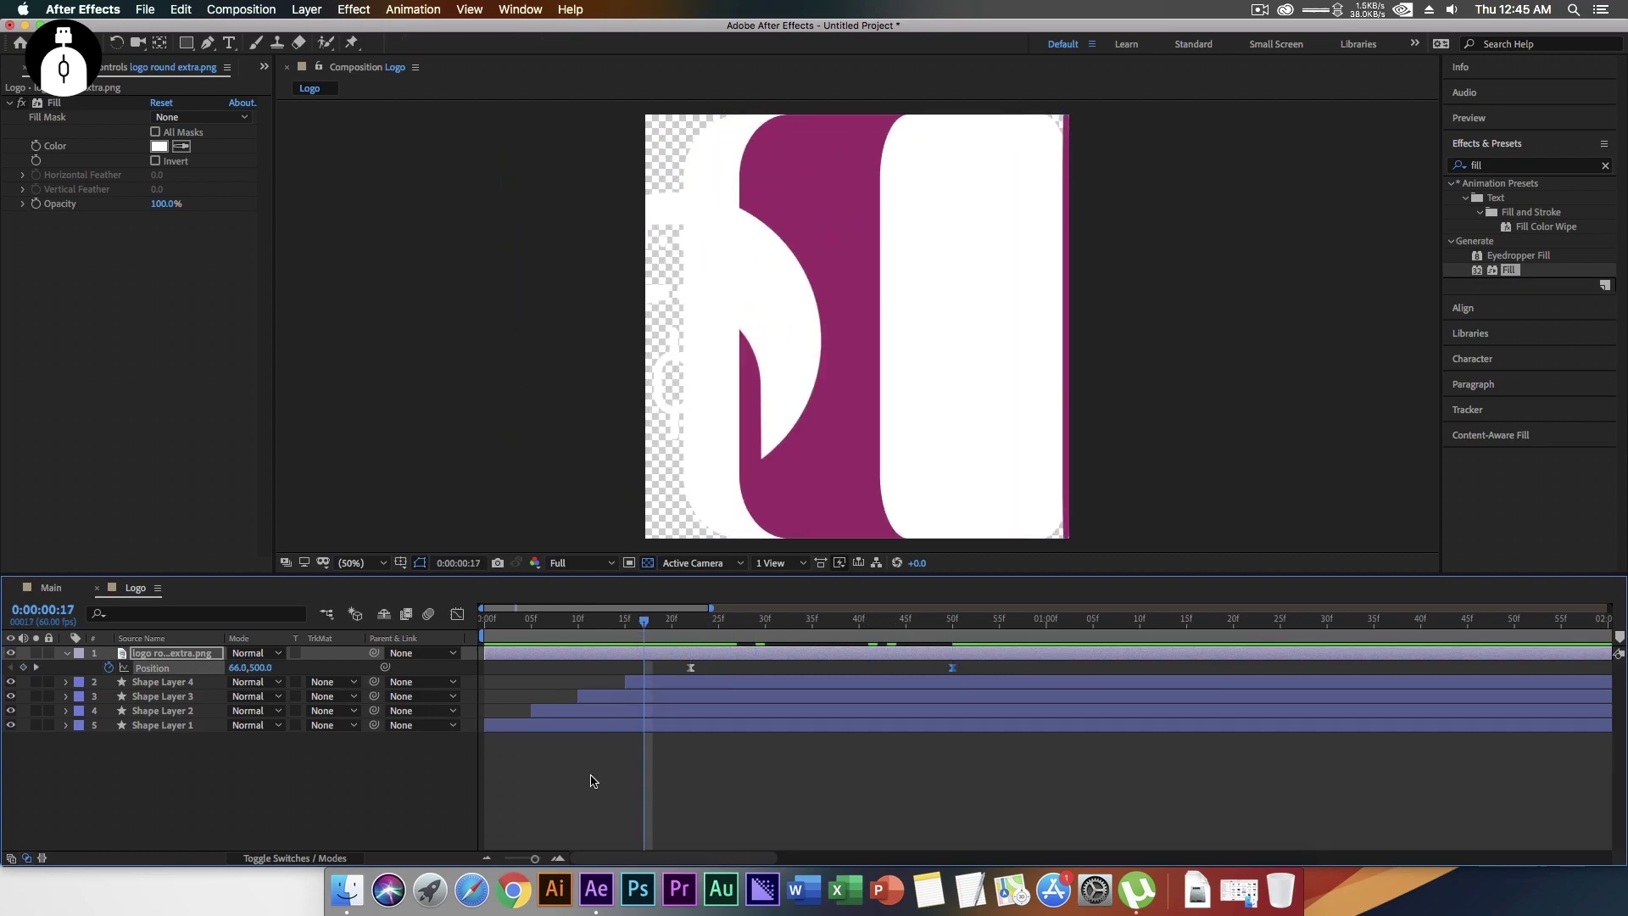
key(space)
- Move the logo image layer's final Position keyframe to 0:00:01:00 and preview the slide-in
click(952, 667)
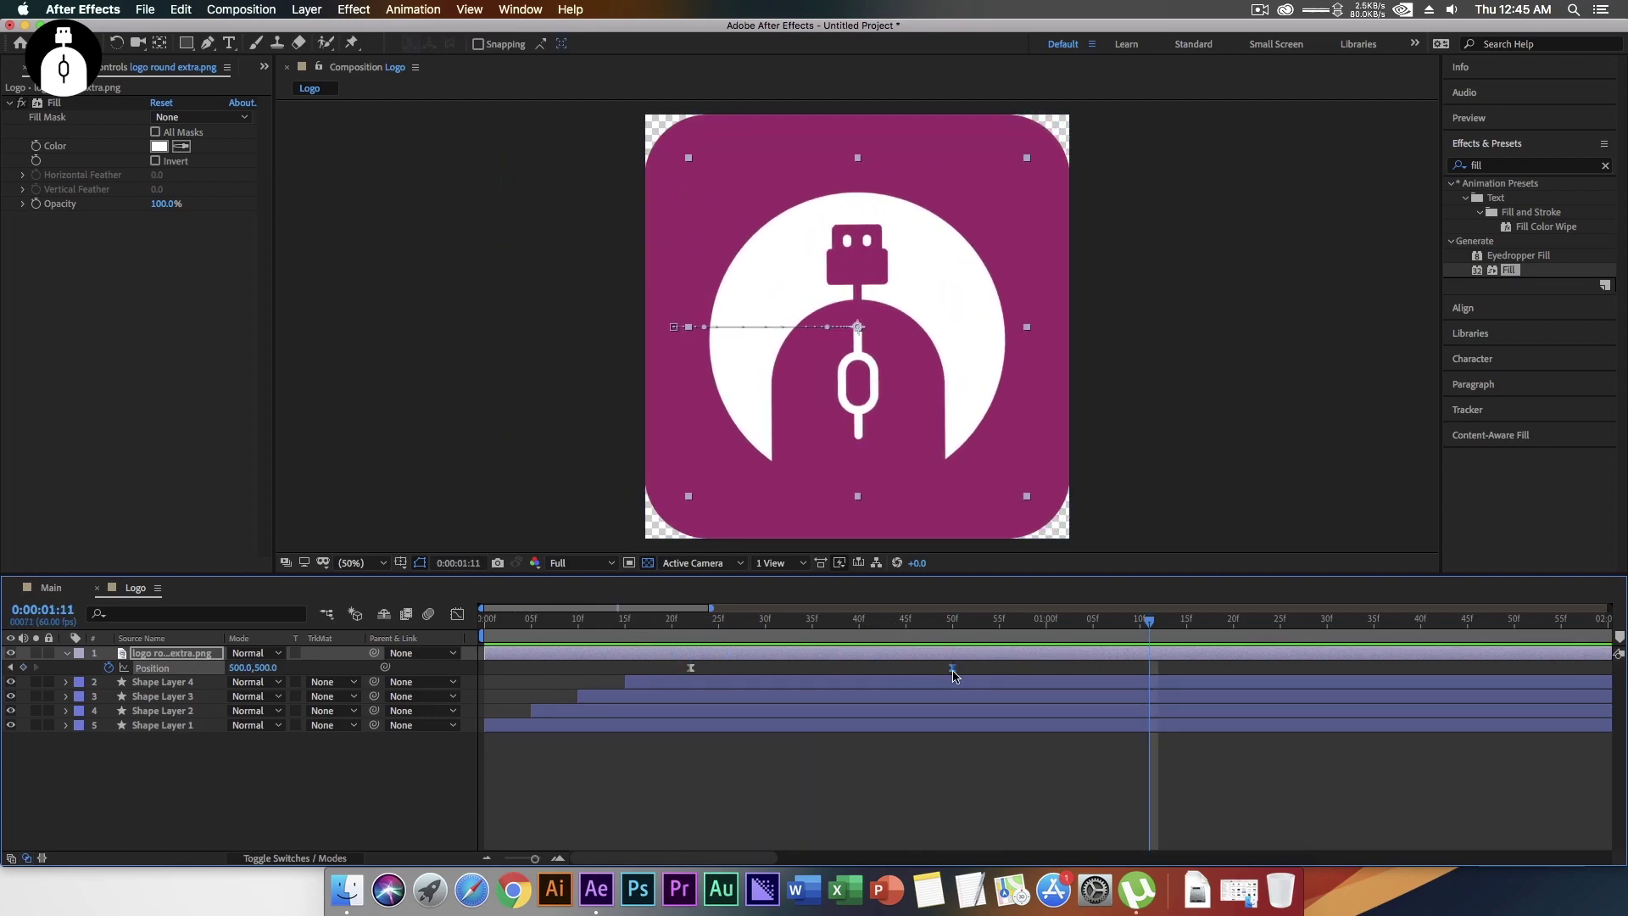
drag(953, 669, 1045, 667)
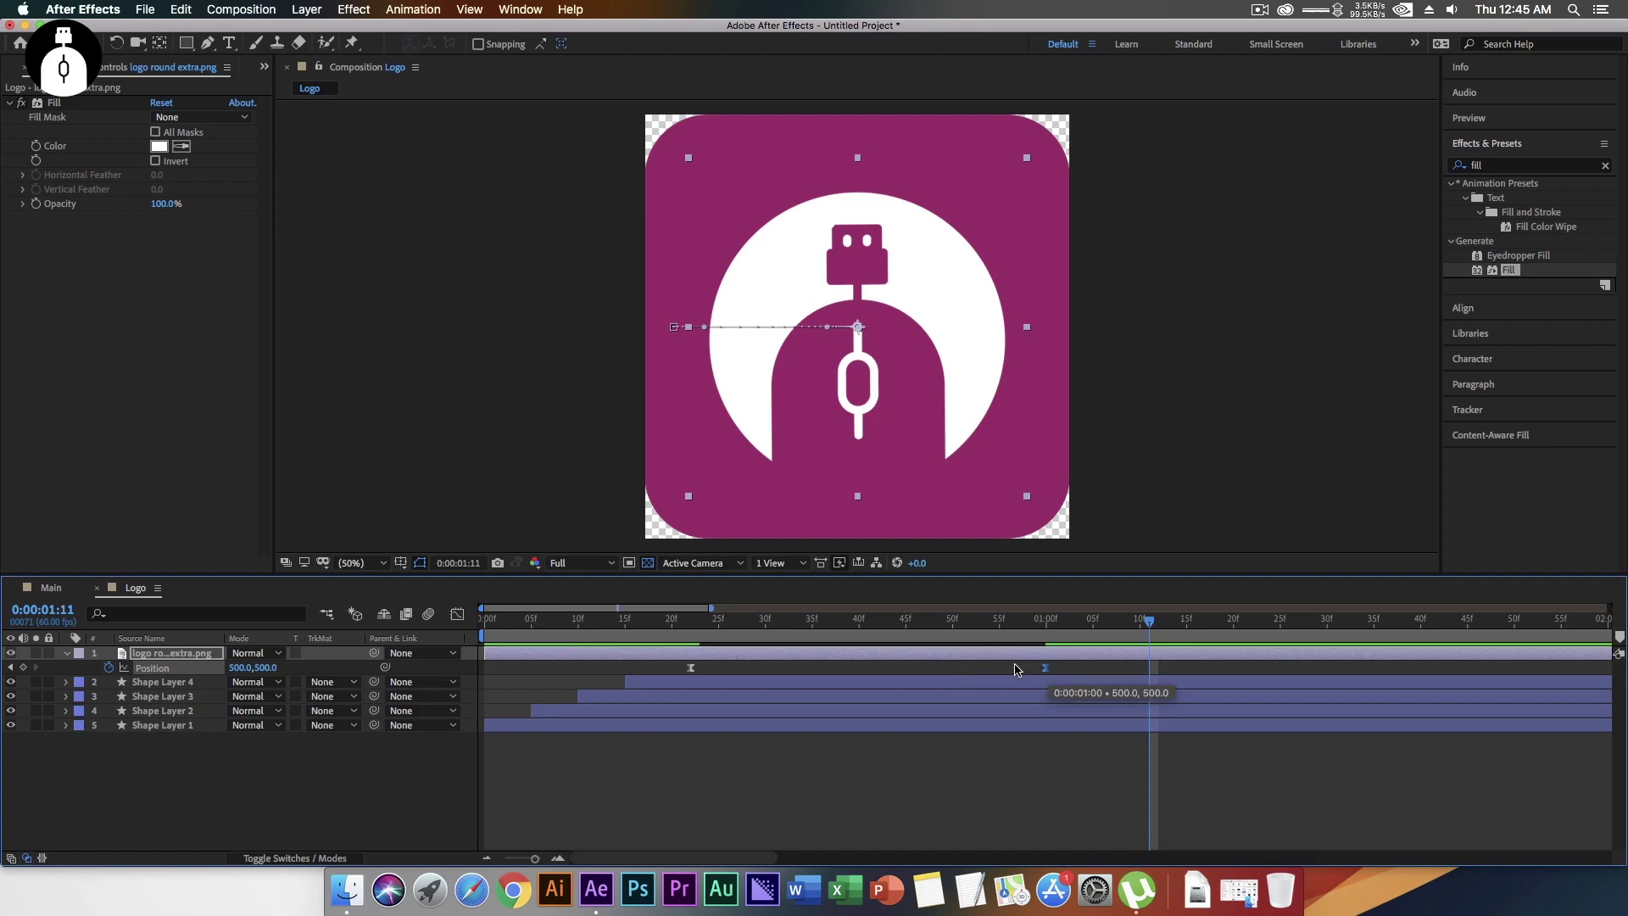
click(621, 625)
key(space)
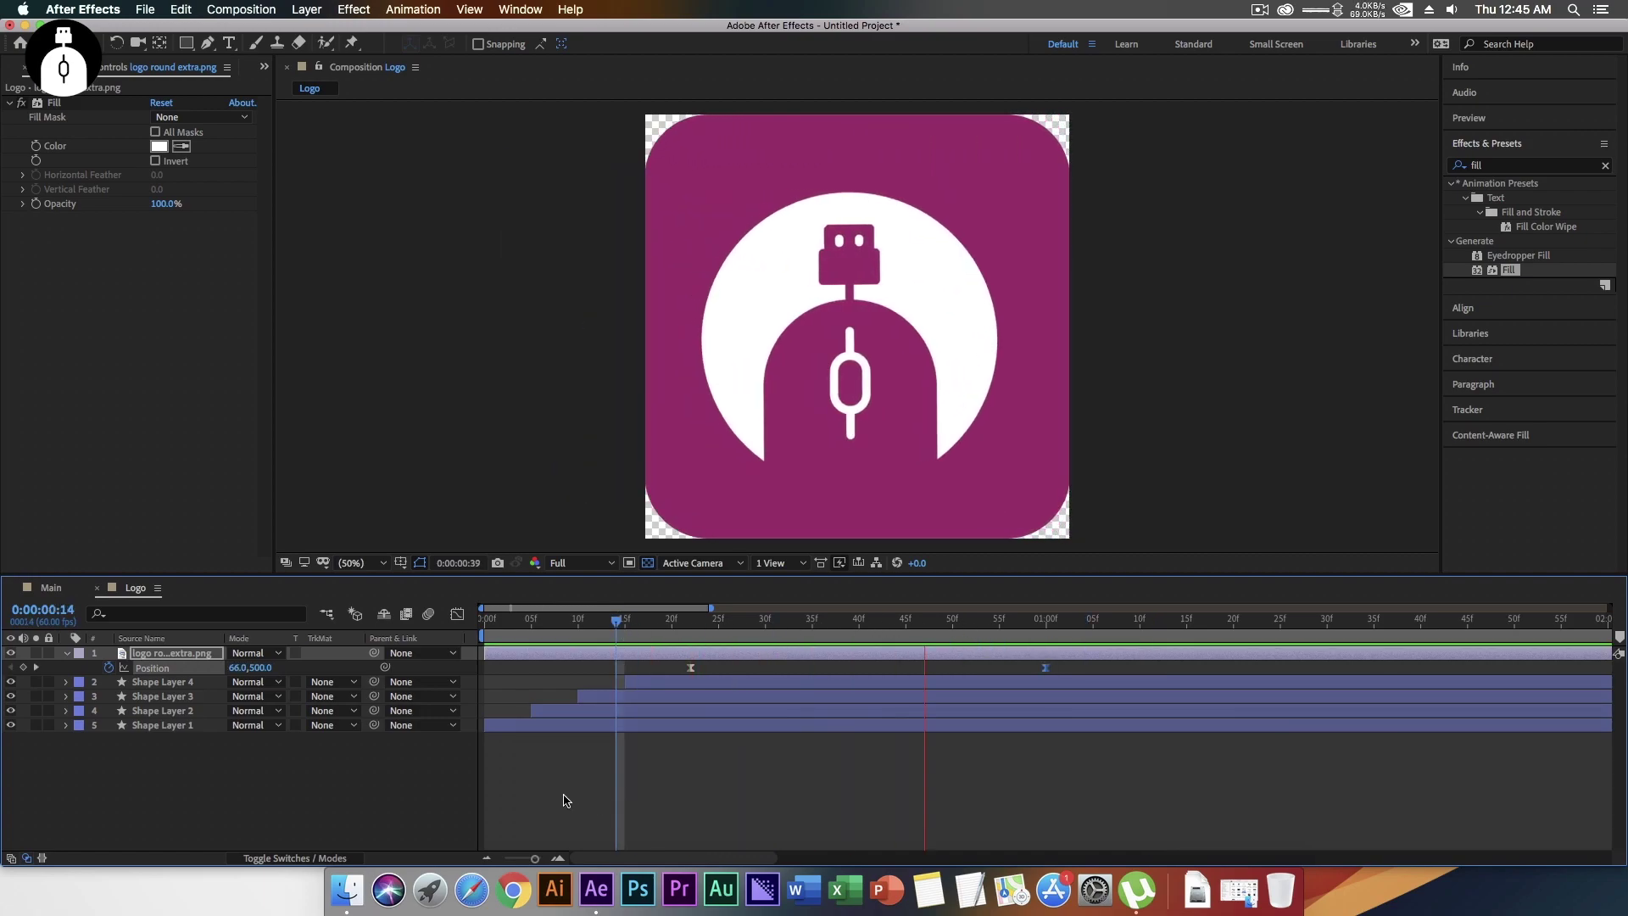
key(space)
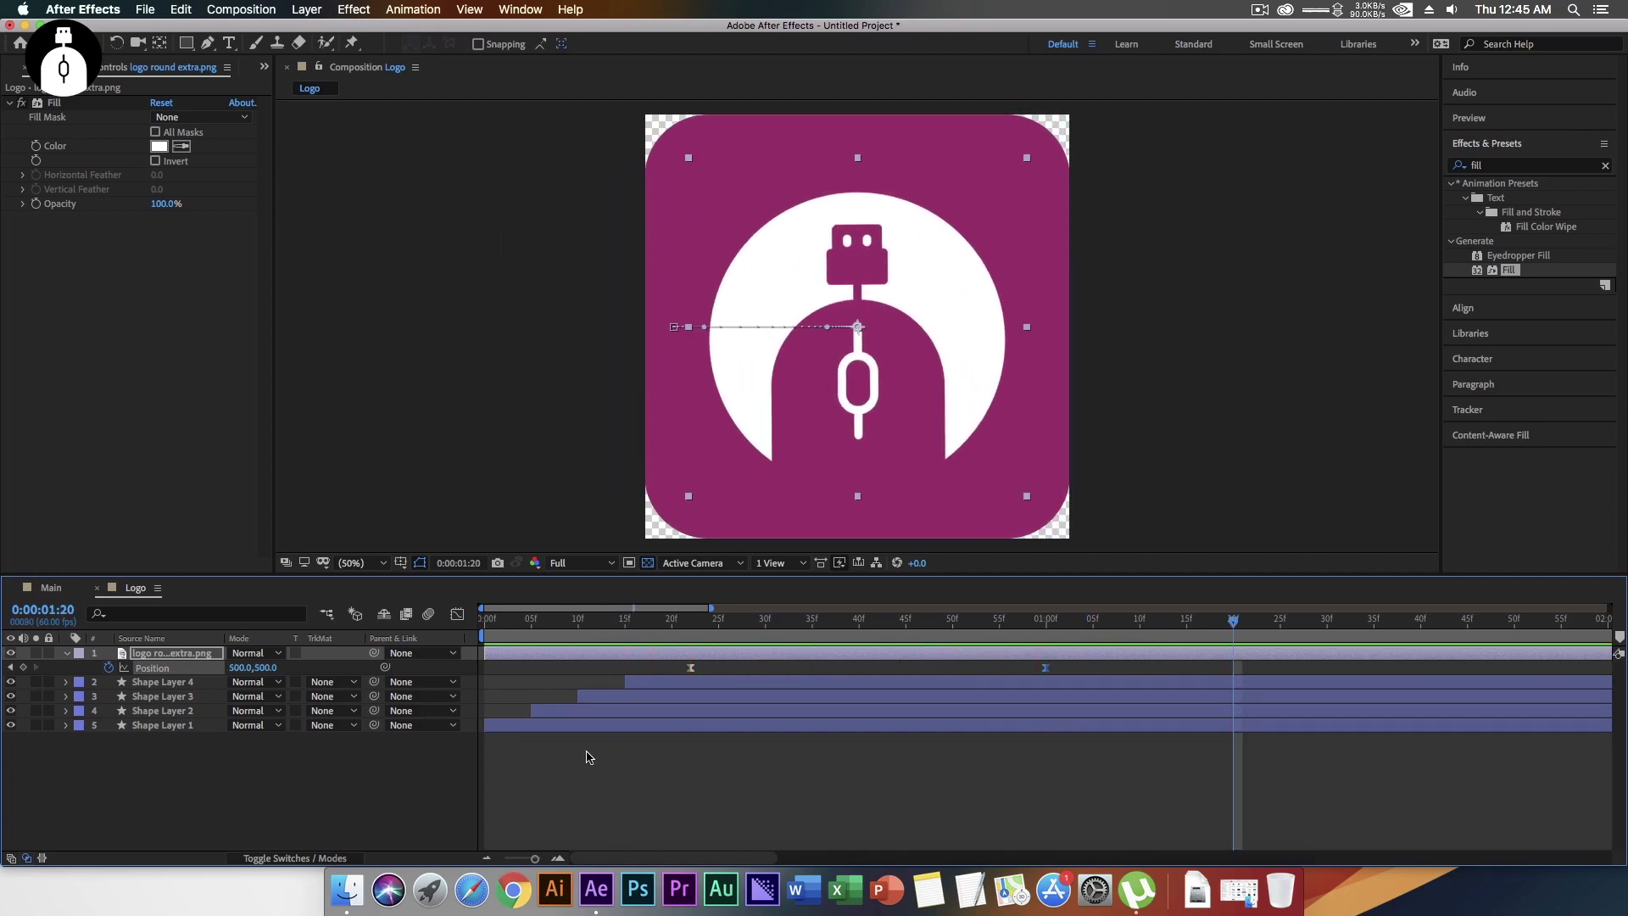
click(551, 777)
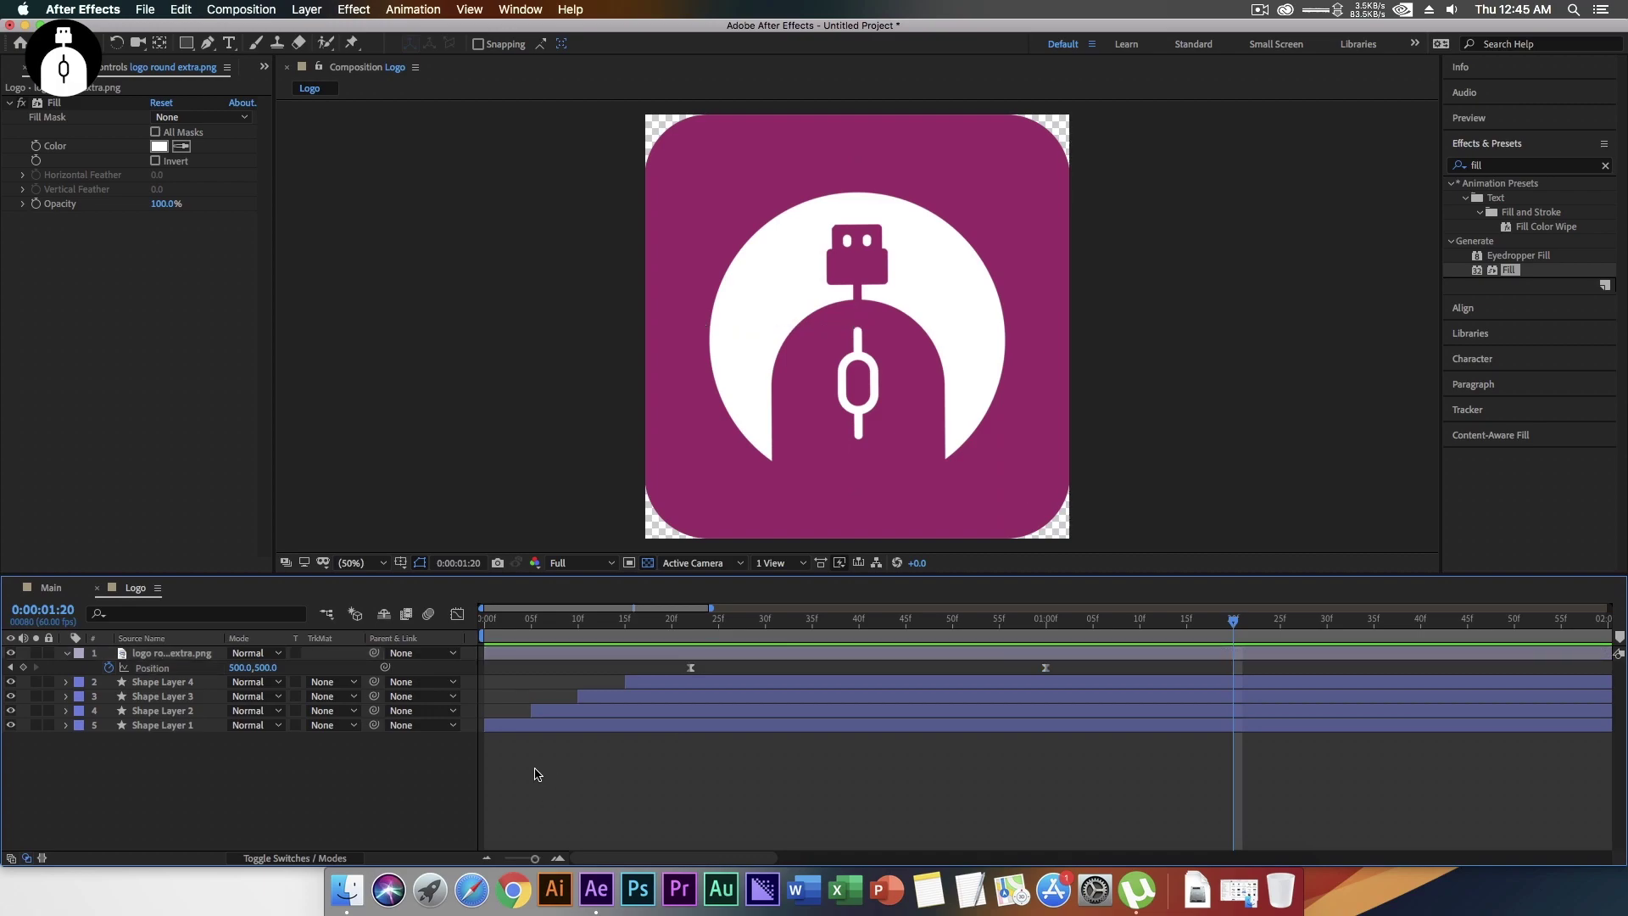
- Duplicate Shape Layer 4 and place the copy directly above the logo image layer
click(169, 682)
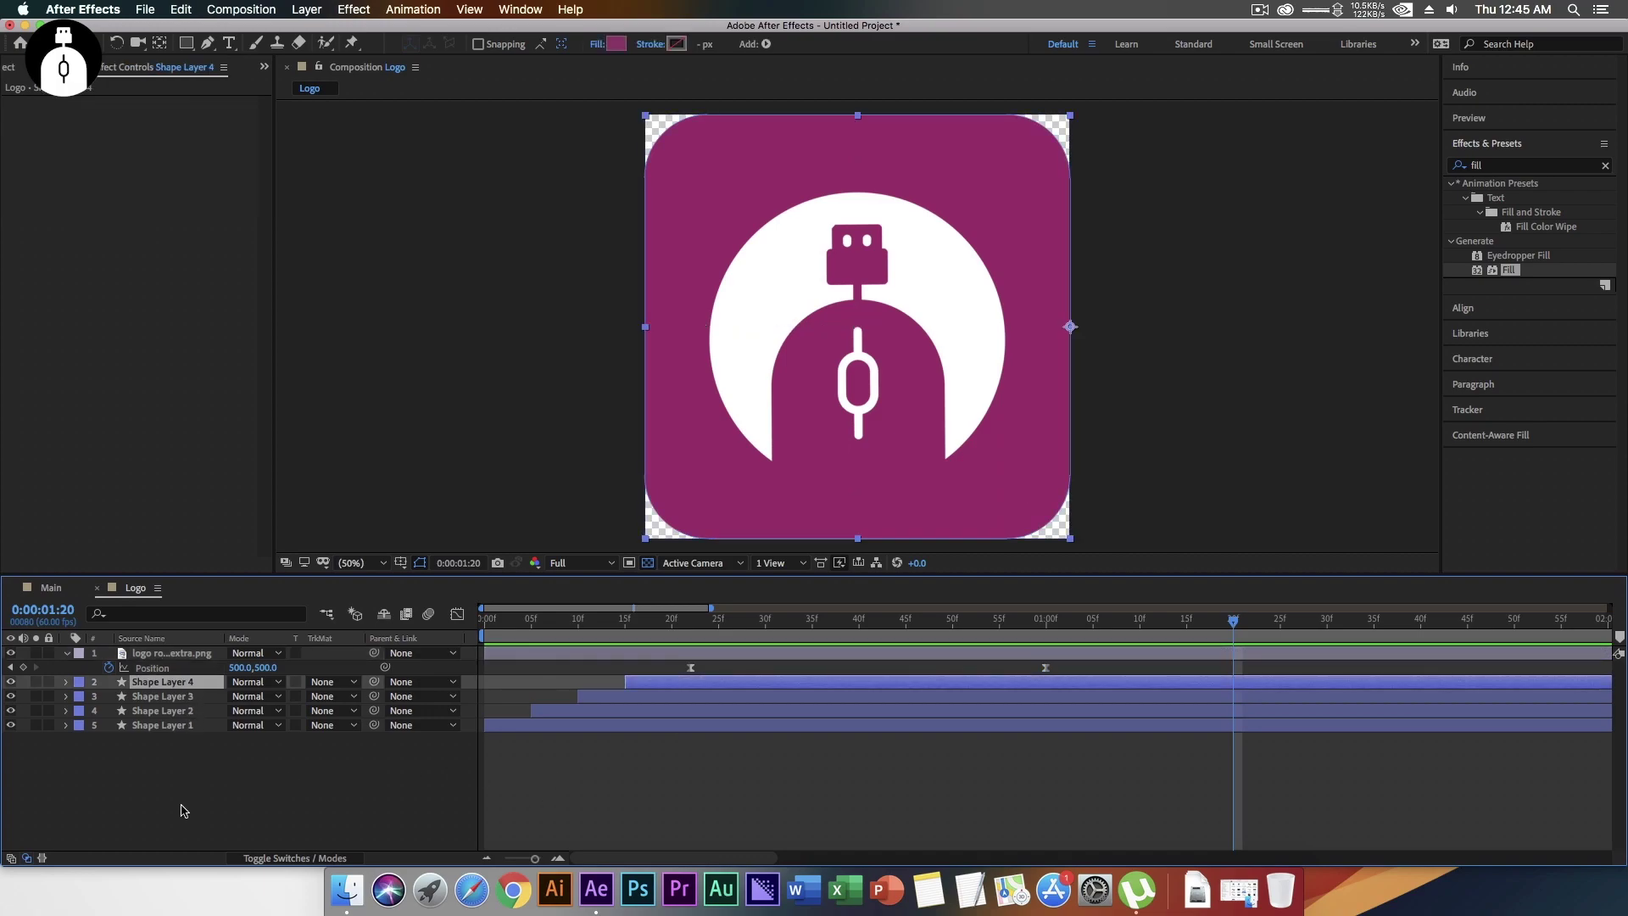
key(super+d)
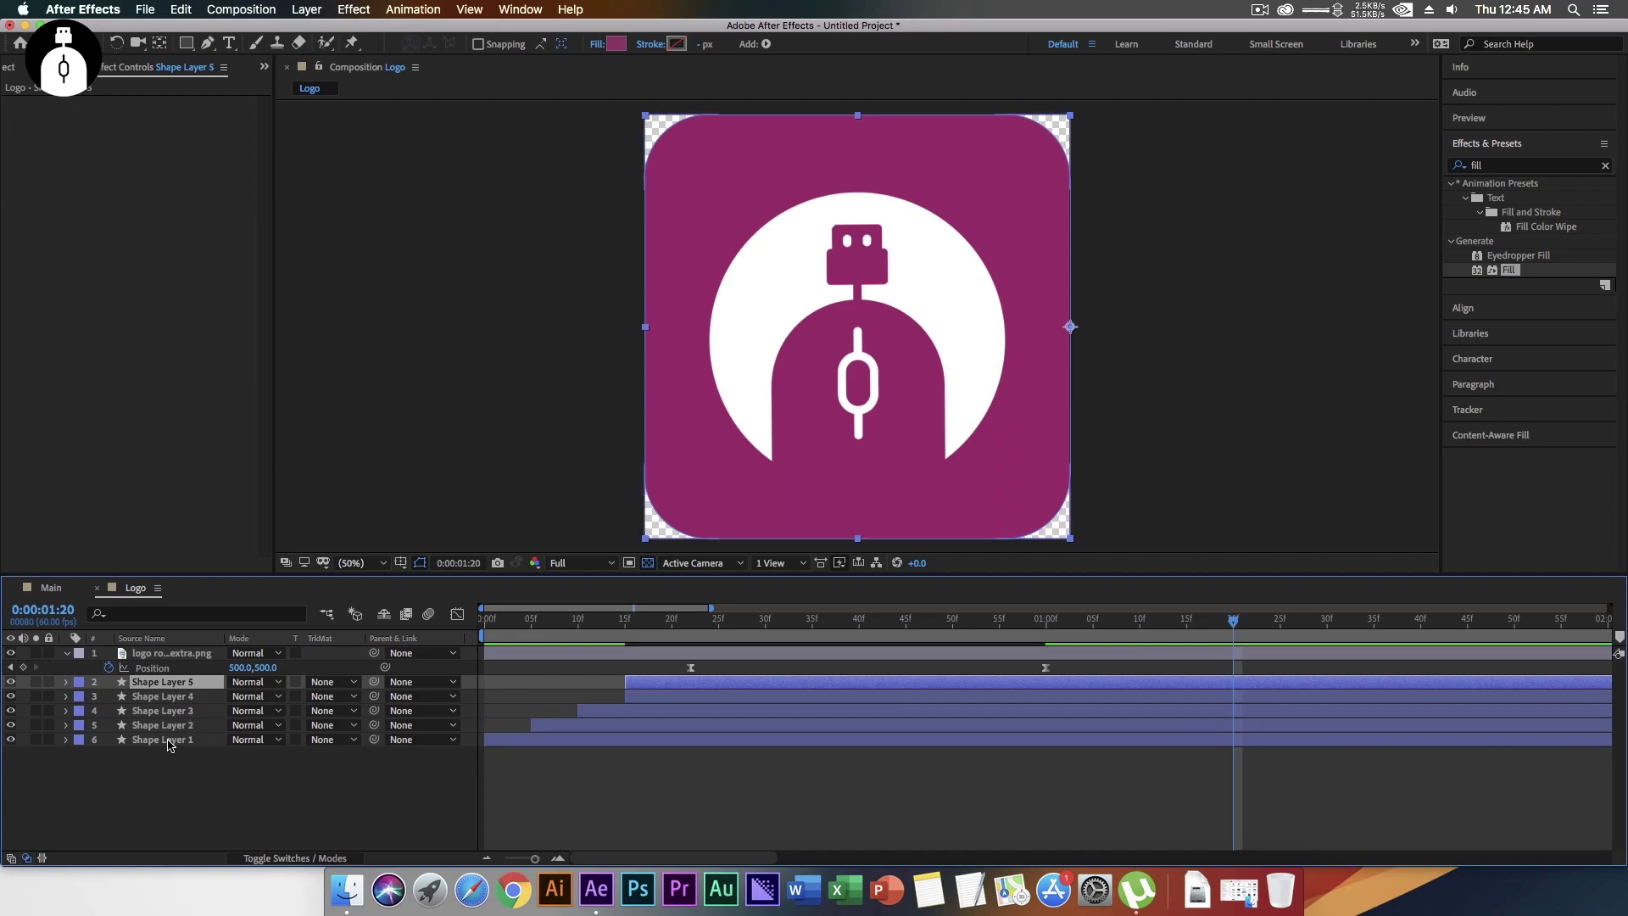
drag(204, 683, 203, 648)
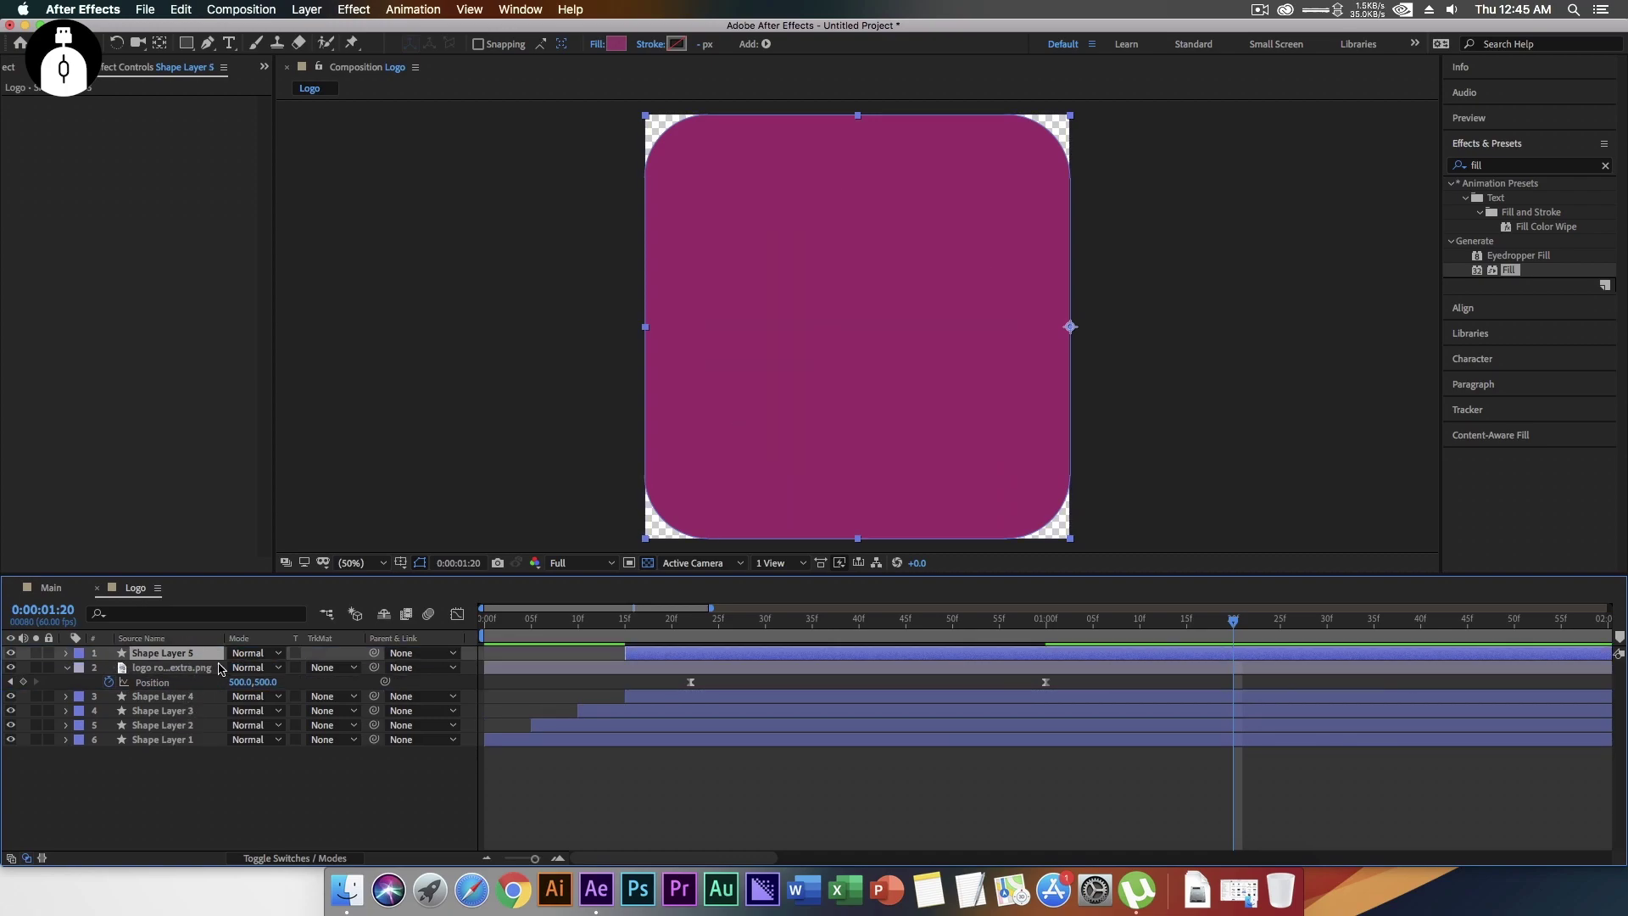
- Set the logo image layer's track matte to the Alpha of Shape Layer 5 and preview the whole animation from the beginning
click(332, 669)
click(366, 710)
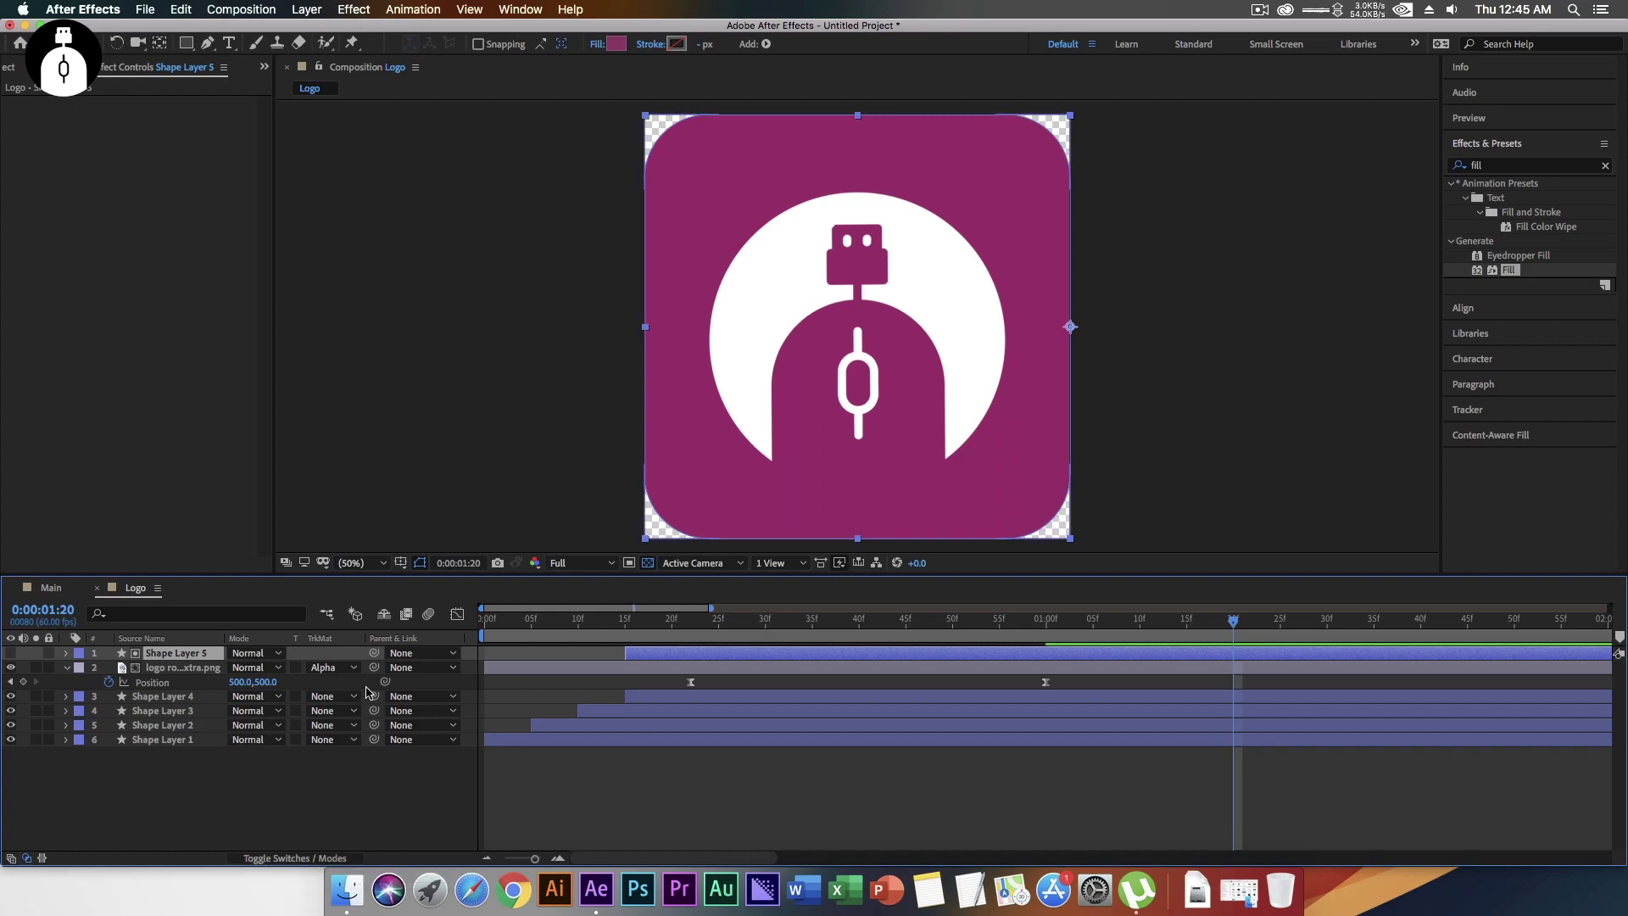
key(space)
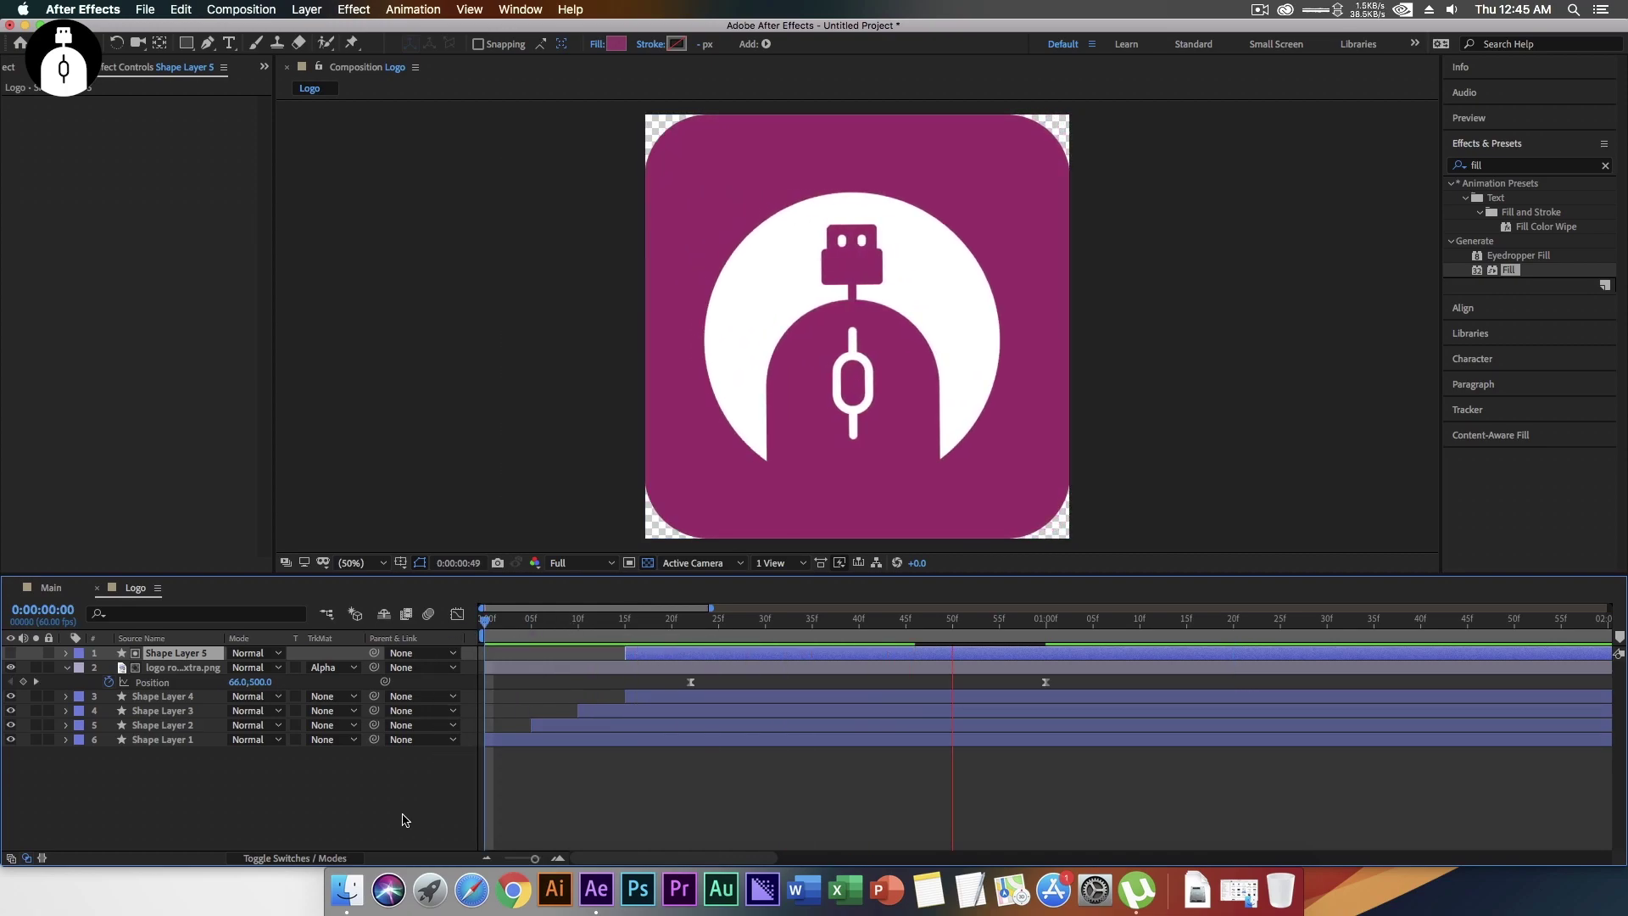
key(space)
drag(534, 858, 502, 858)
drag(546, 621, 476, 621)
key(space)
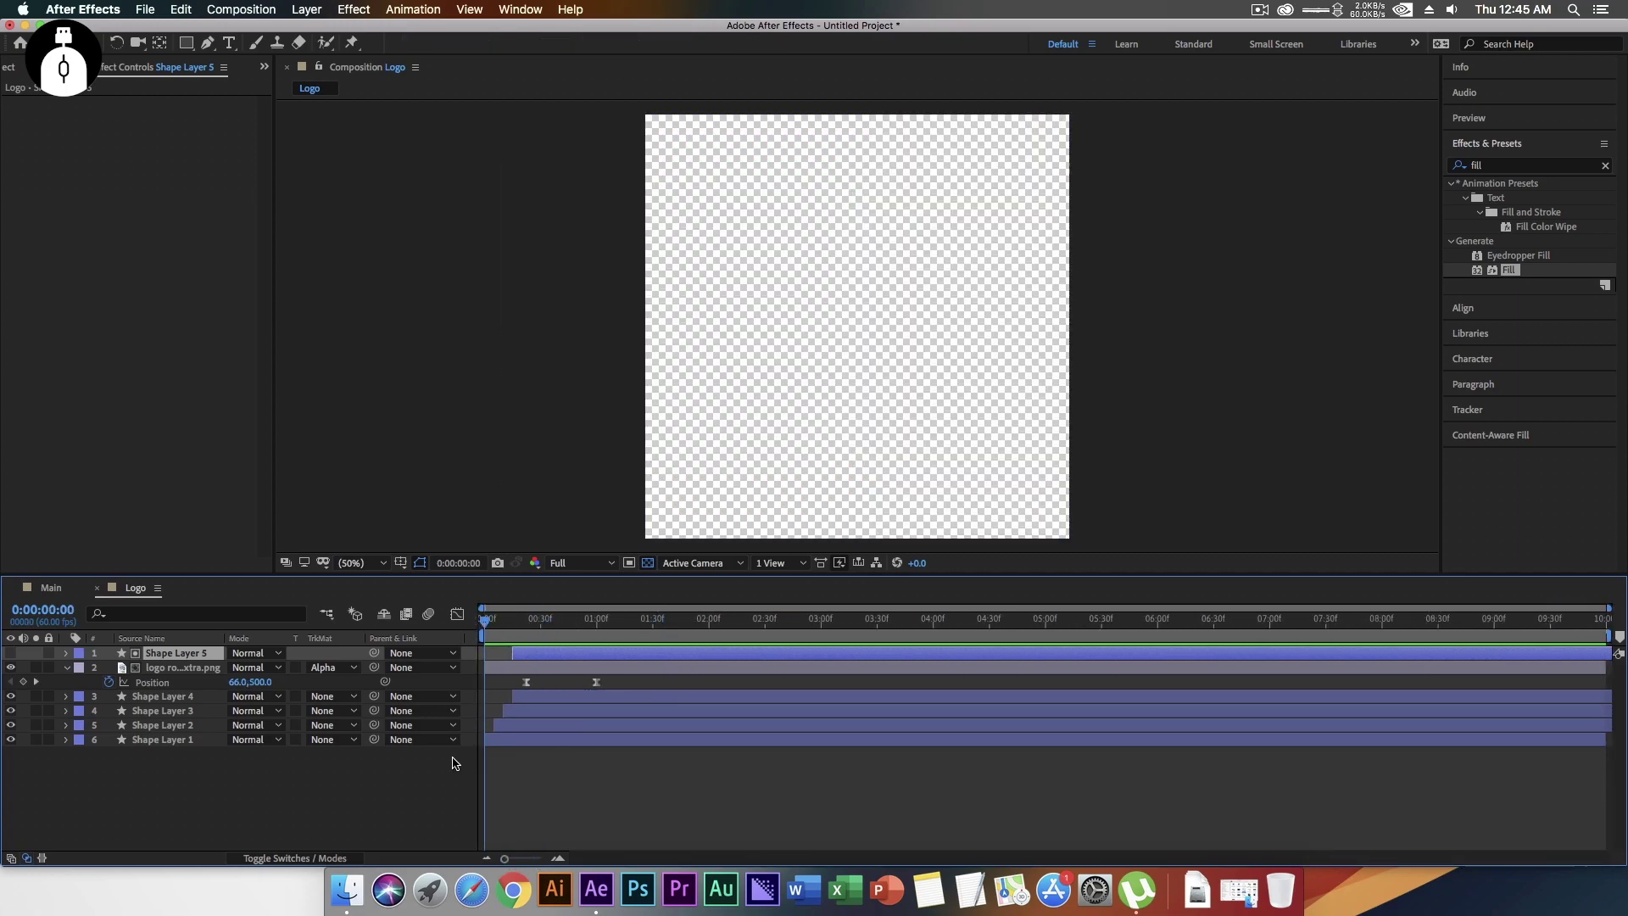
key(space)
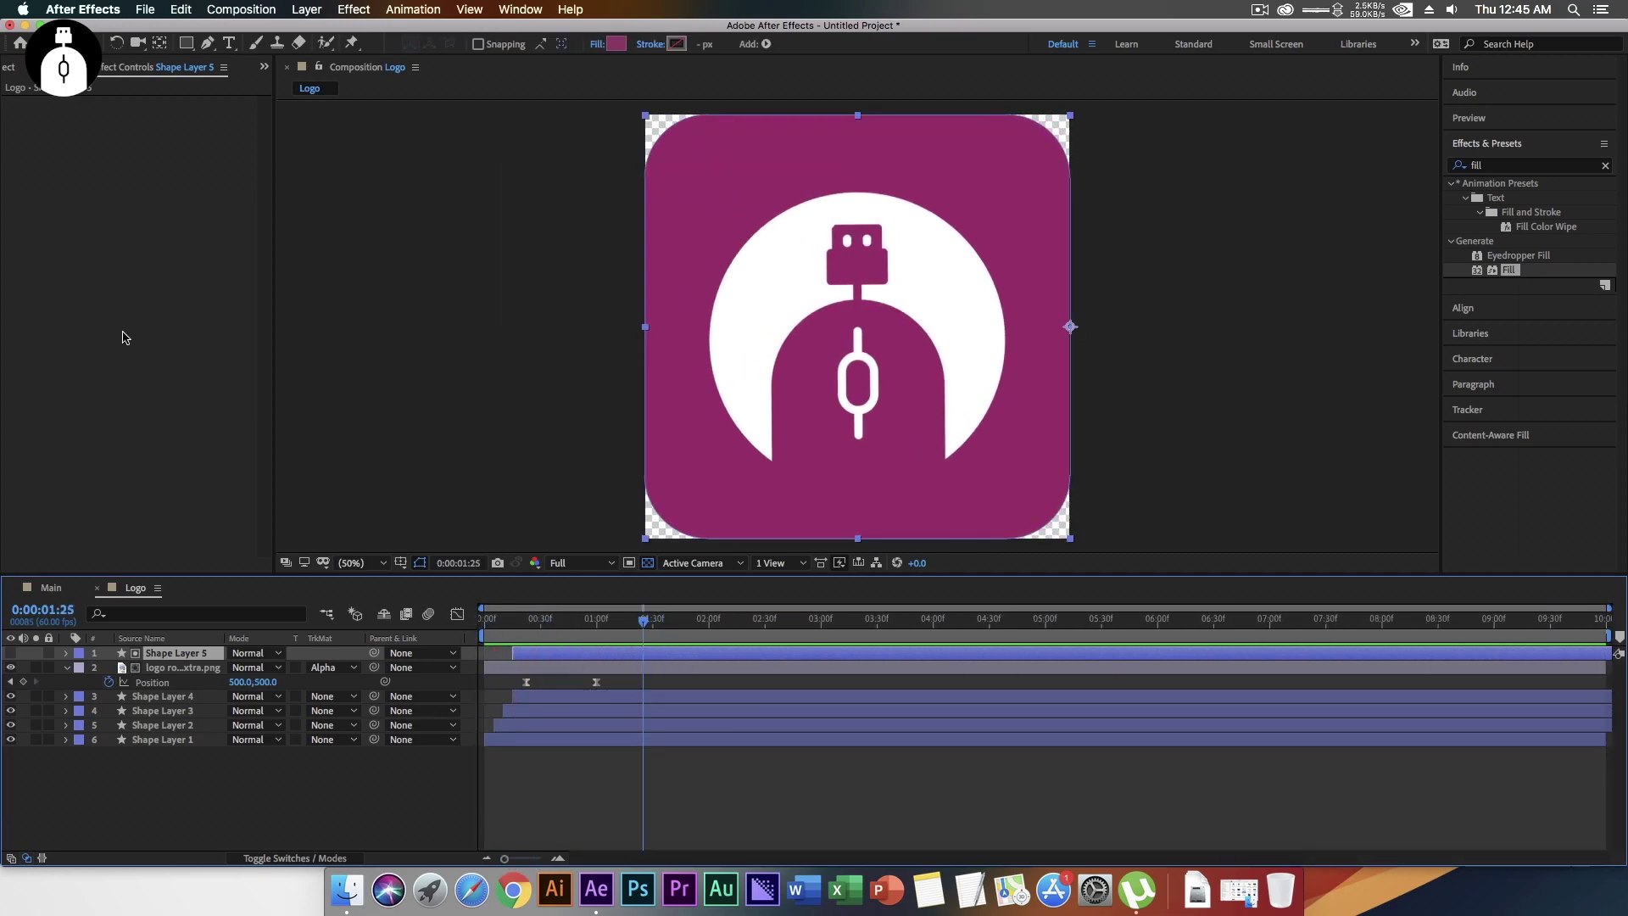
- Add the Logo composition as a layer in the Main composition and preview it
click(10, 68)
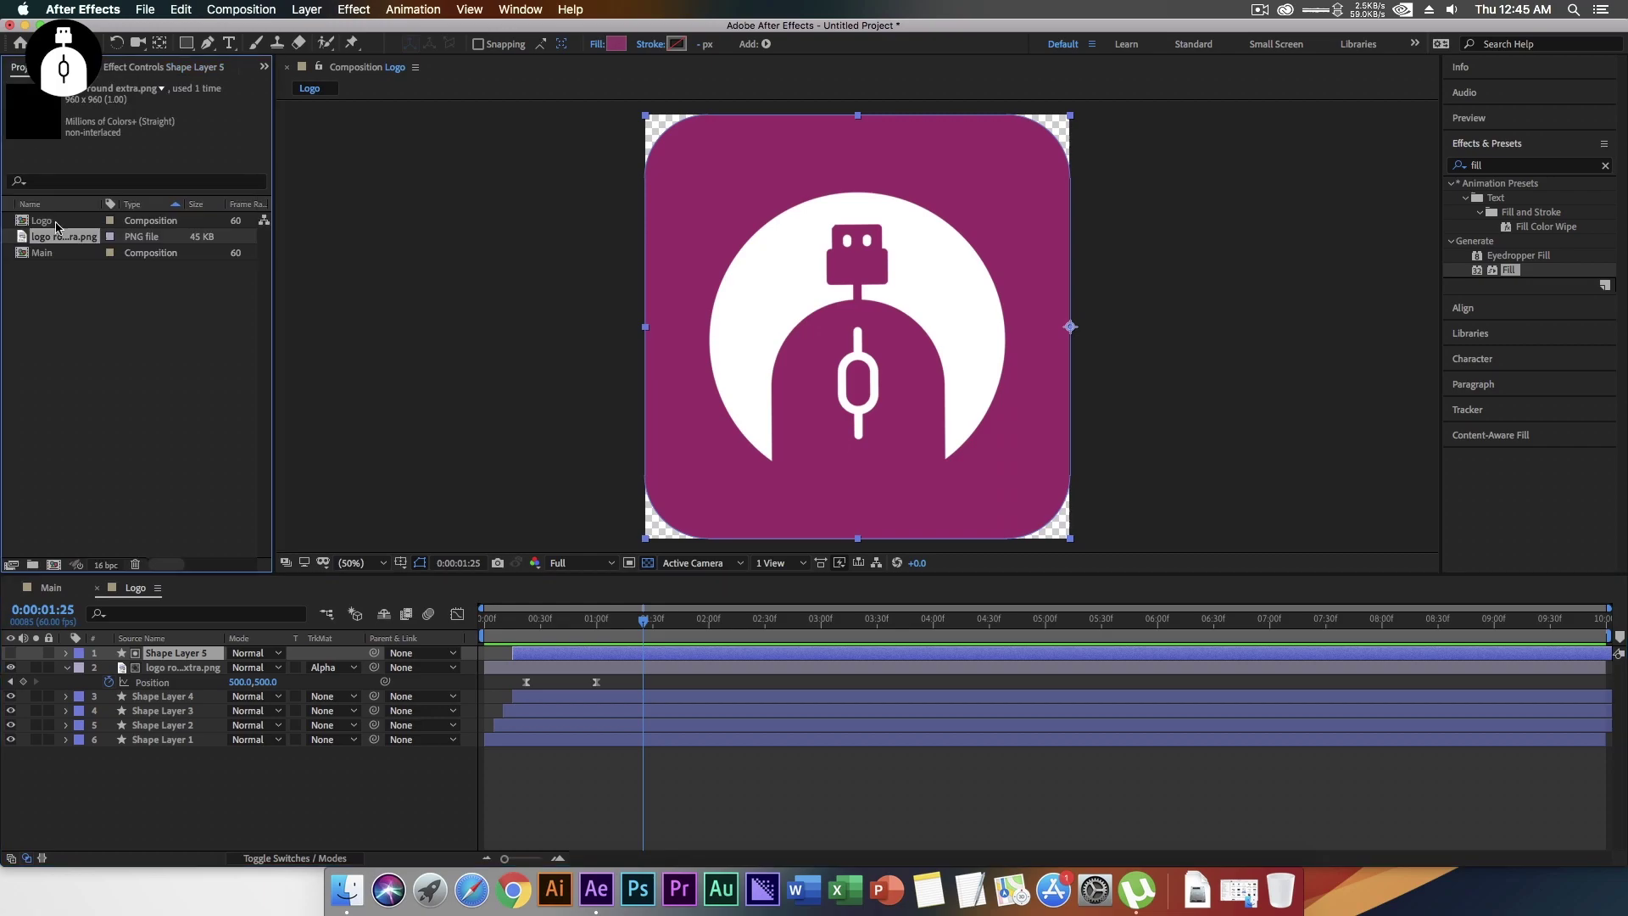
click(51, 588)
click(82, 224)
drag(82, 223, 163, 687)
key(space)
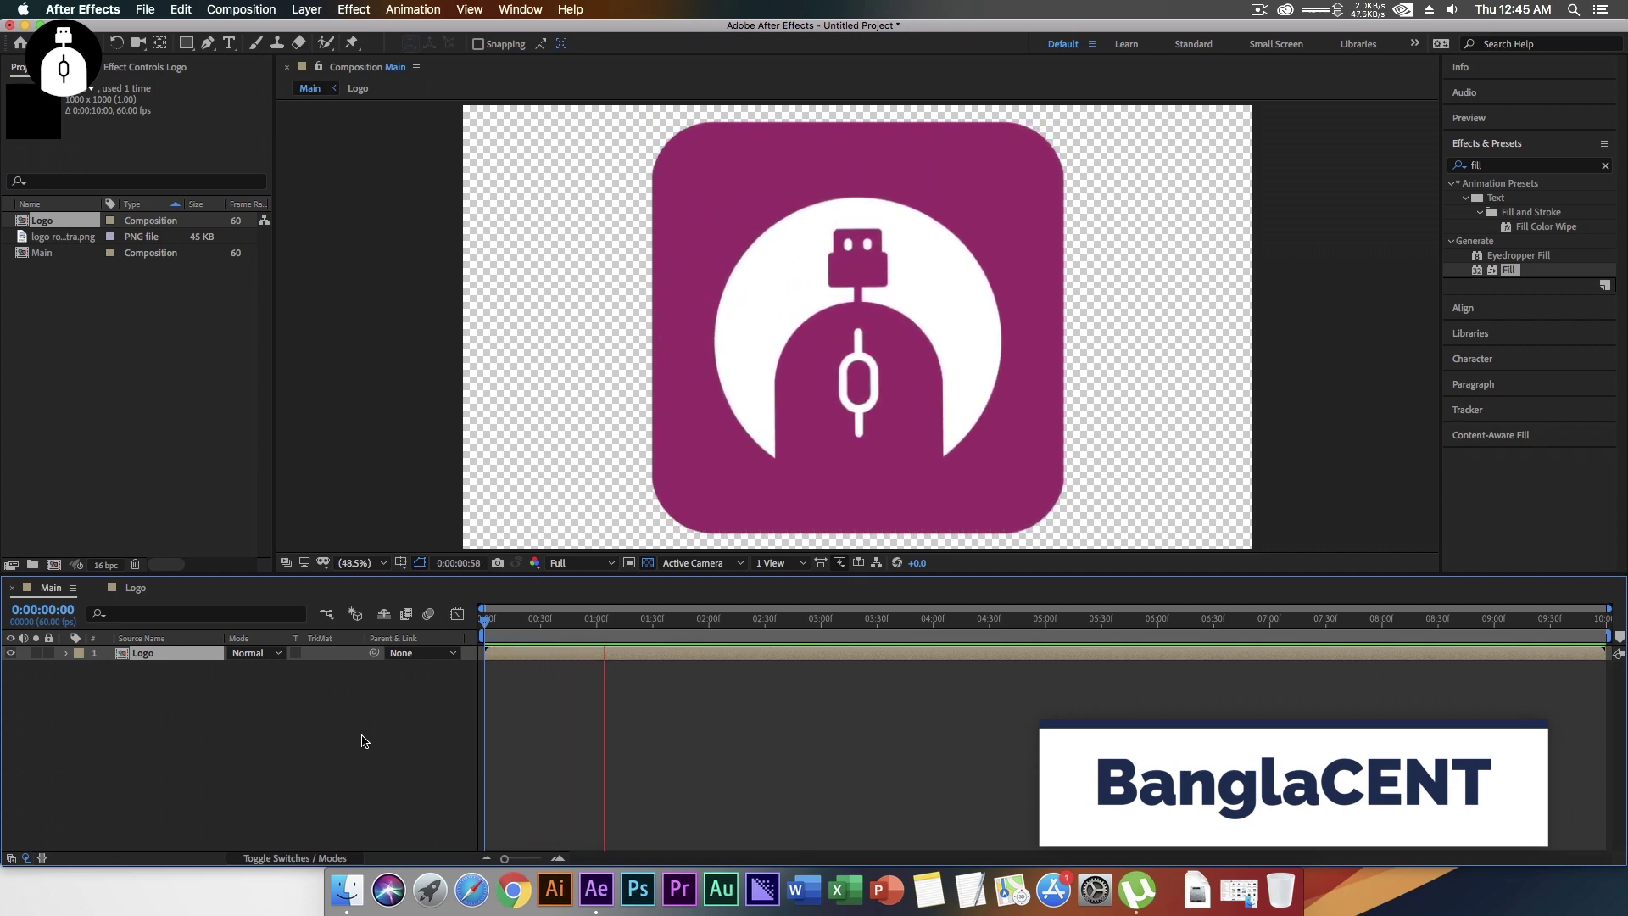
key(space)
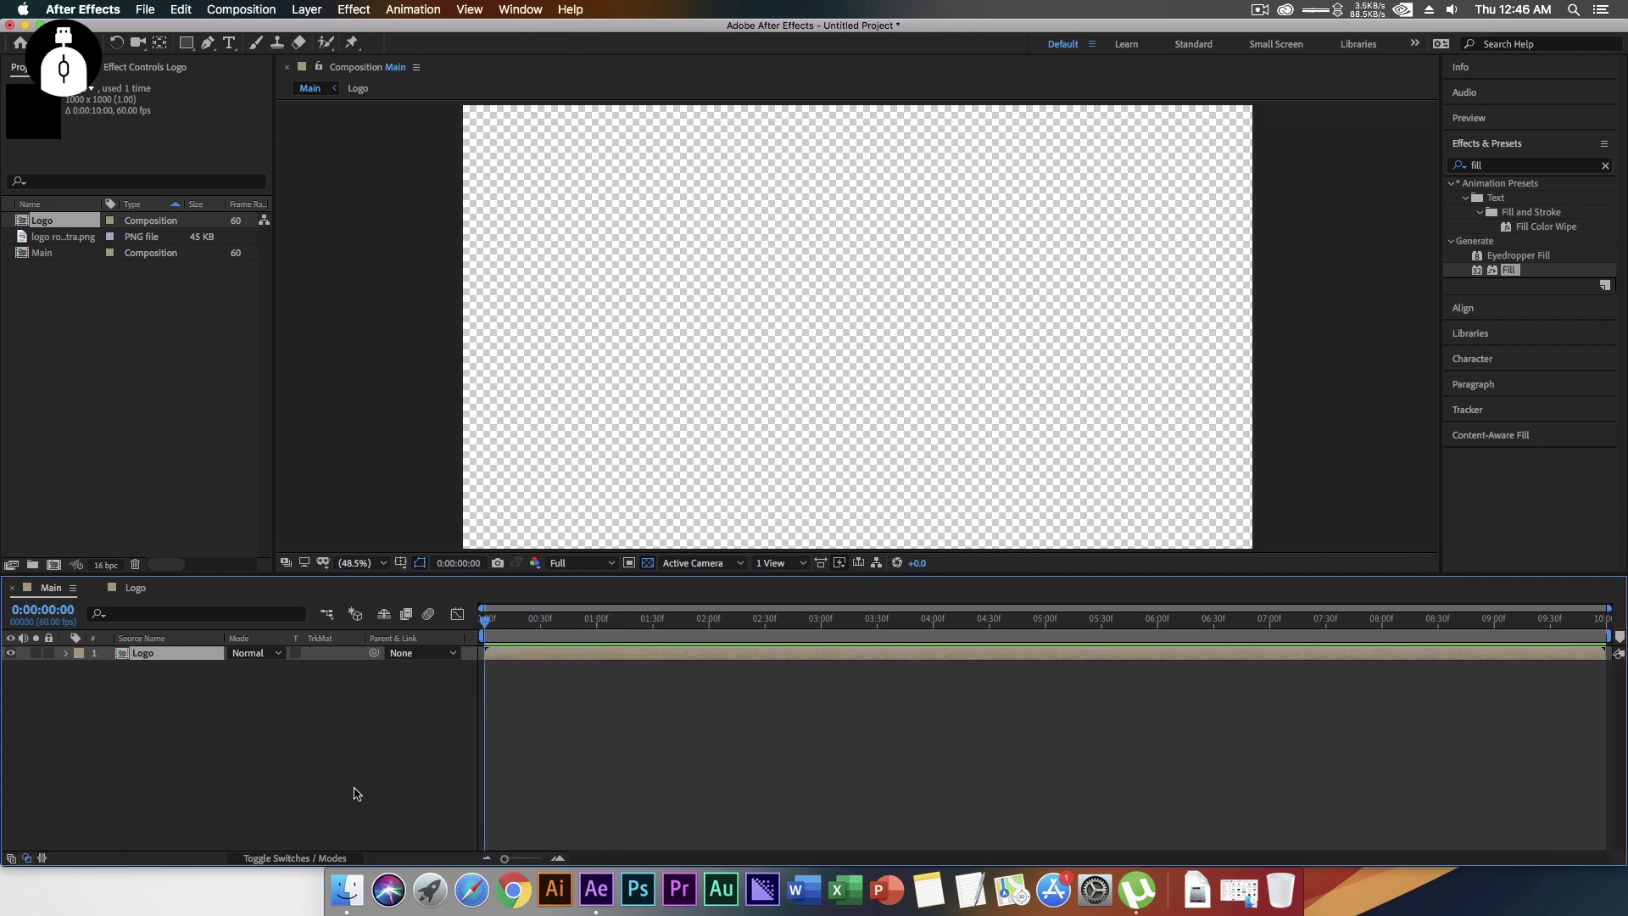
key(space)
key(space)
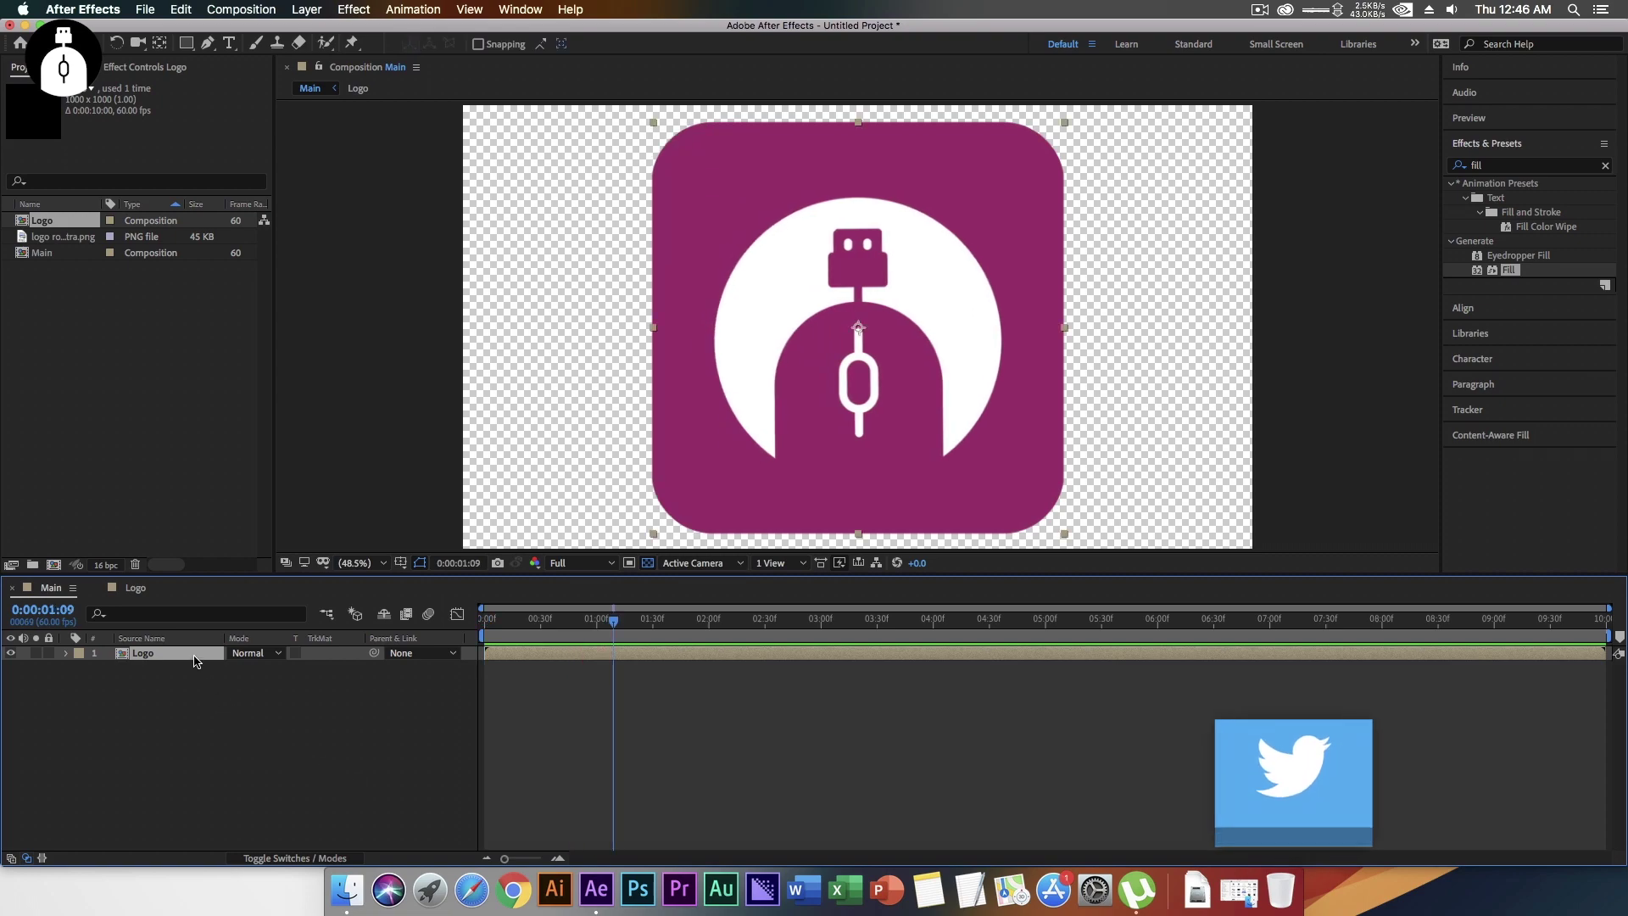
- Scale the Logo layer in the Main composition to 20%
key(s)
click(255, 668)
text(20)
key(Return)
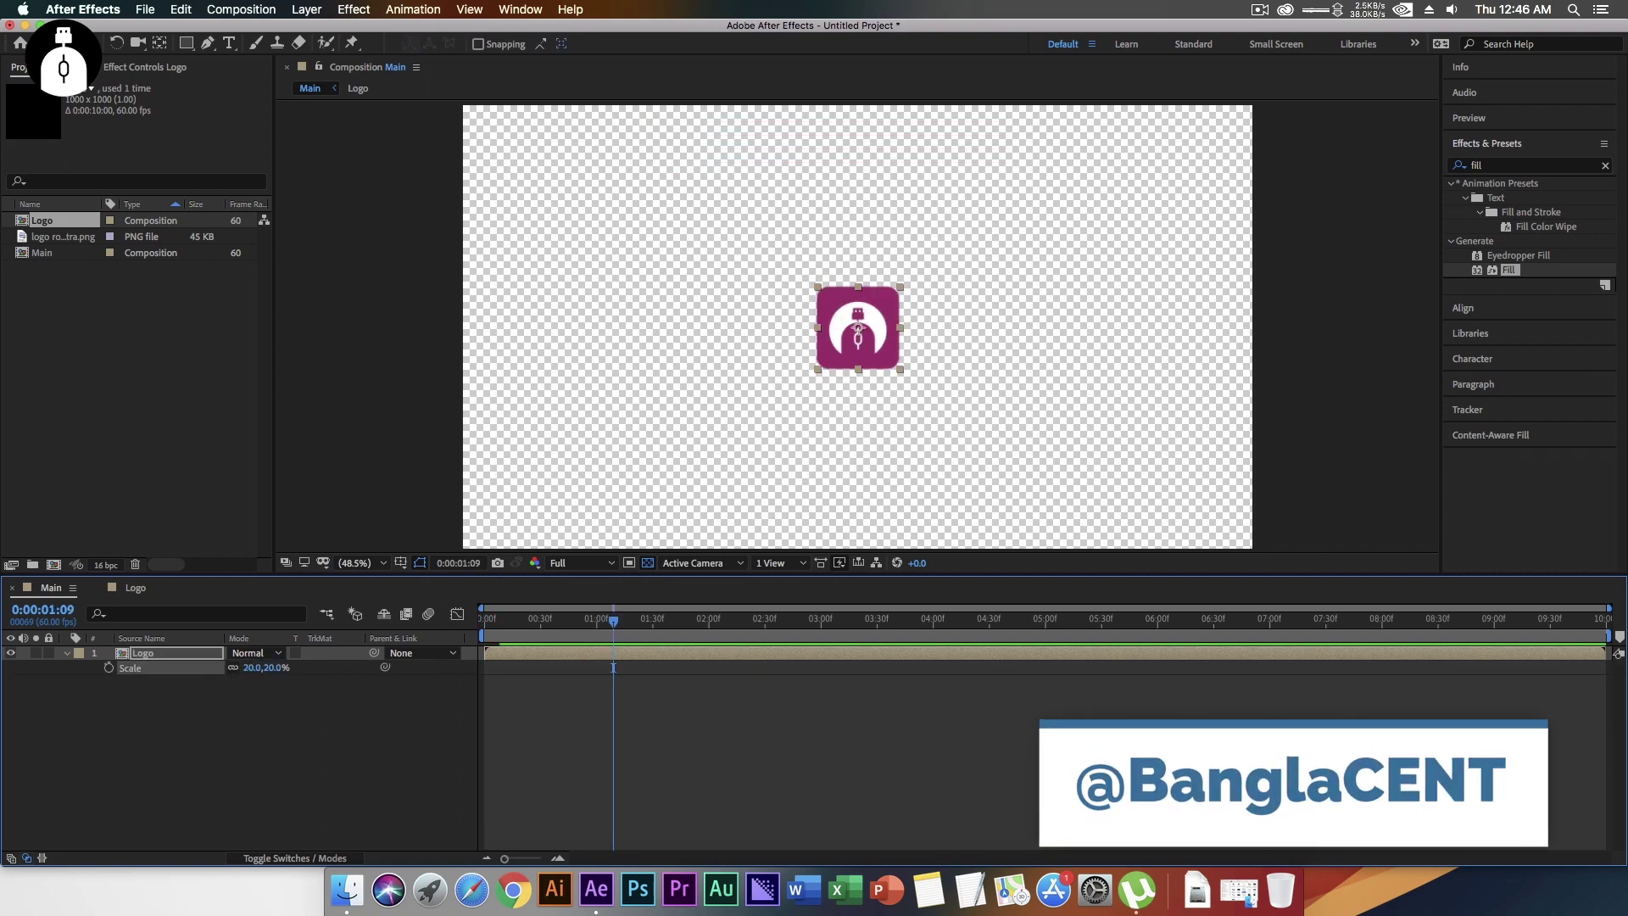
click(404, 719)
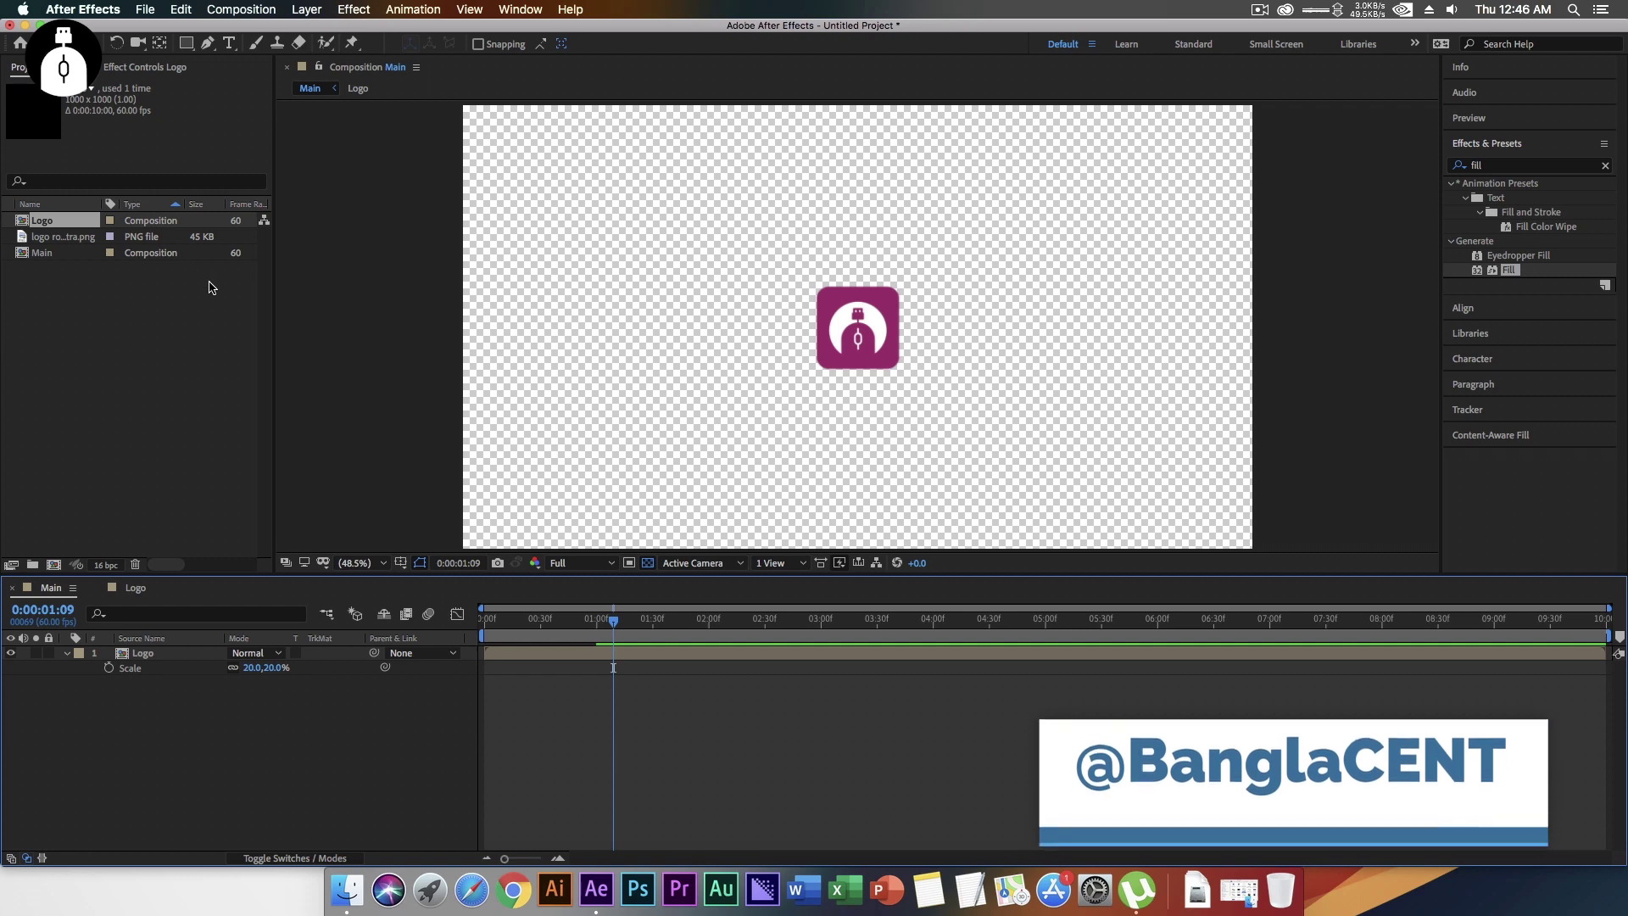
- Display the Title/Action Safe guides and move the Logo layer into the lower-left corner of the action-safe area
click(420, 563)
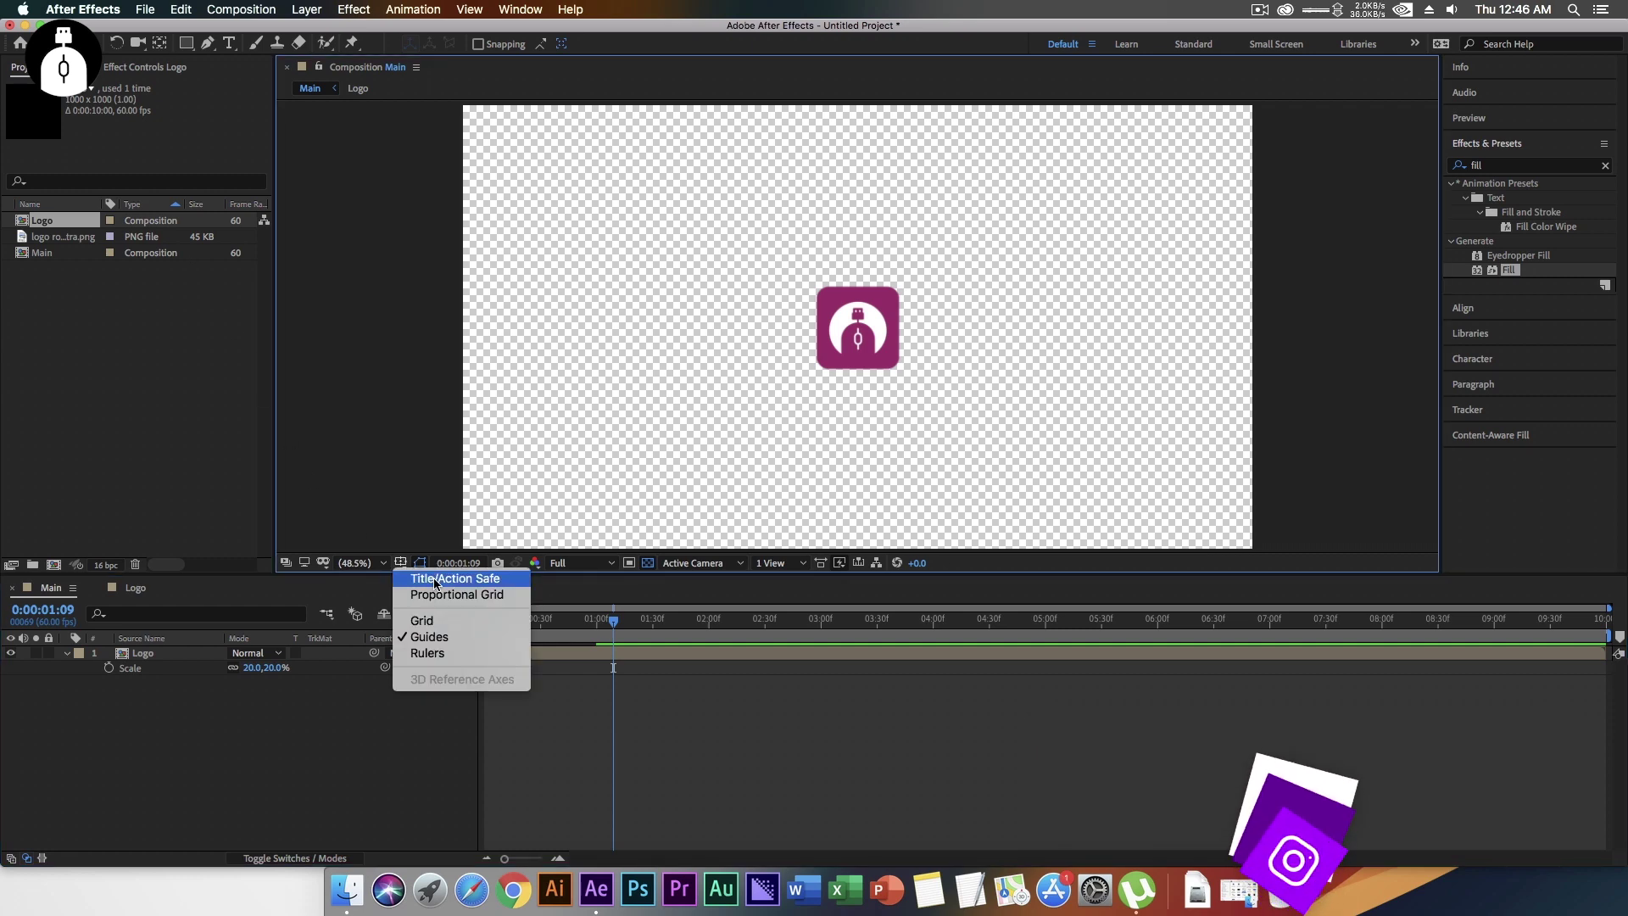
click(430, 578)
click(844, 358)
drag(843, 358, 531, 497)
click(352, 742)
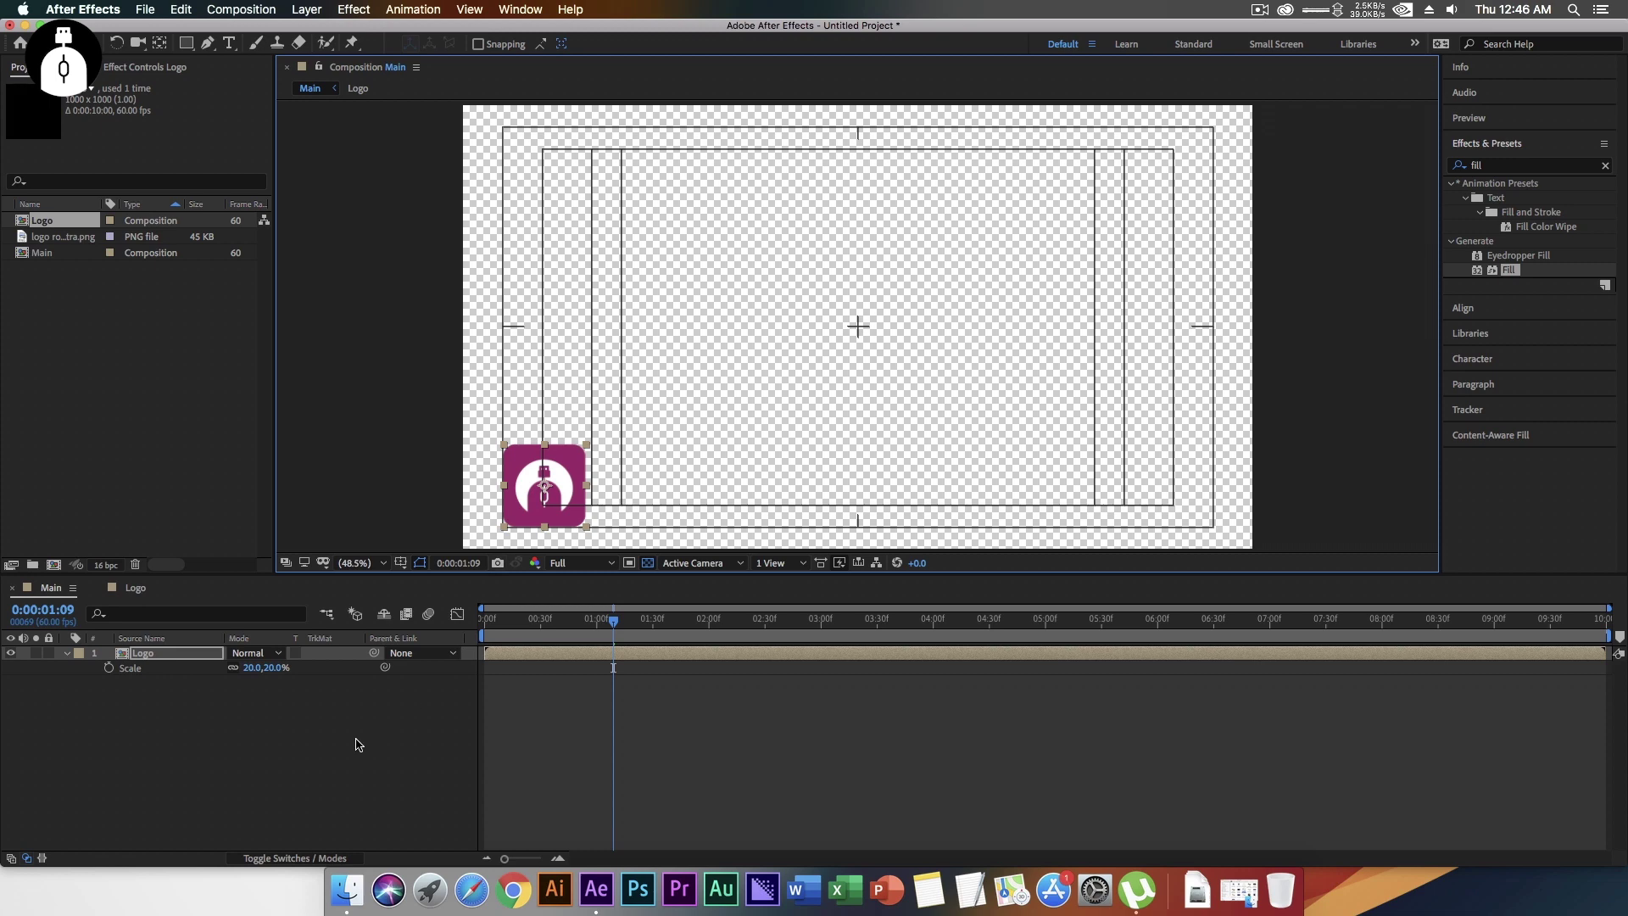
- Preview the repositioned logo animation in the Main composition from the first frame
key(Home)
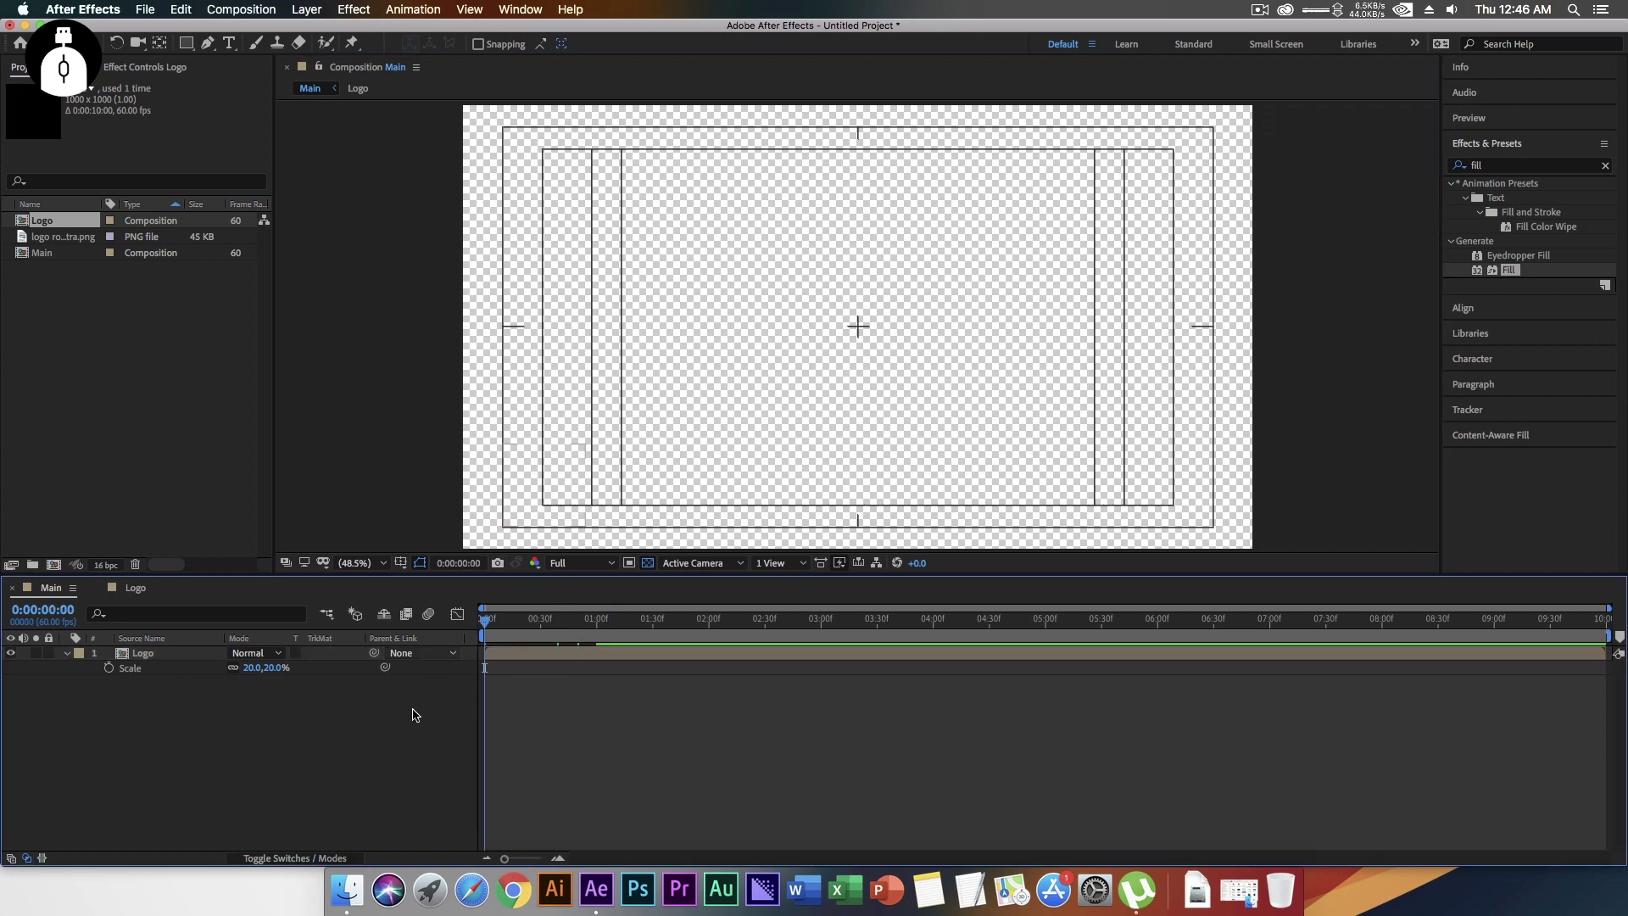
key(space)
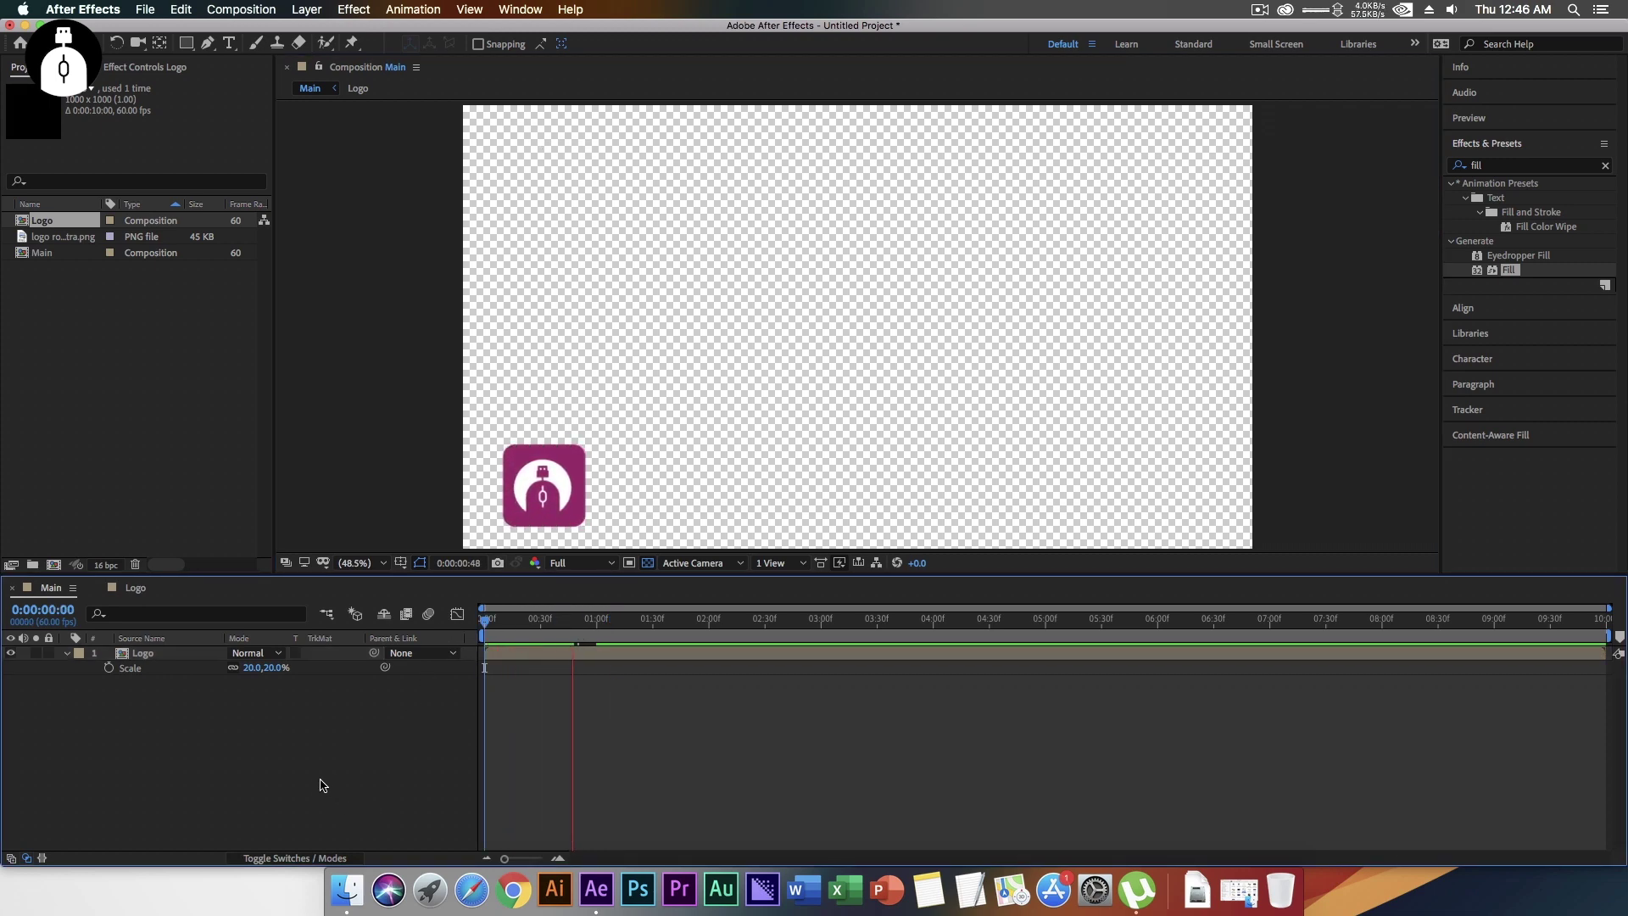
key(space)
key(space)
key(space)
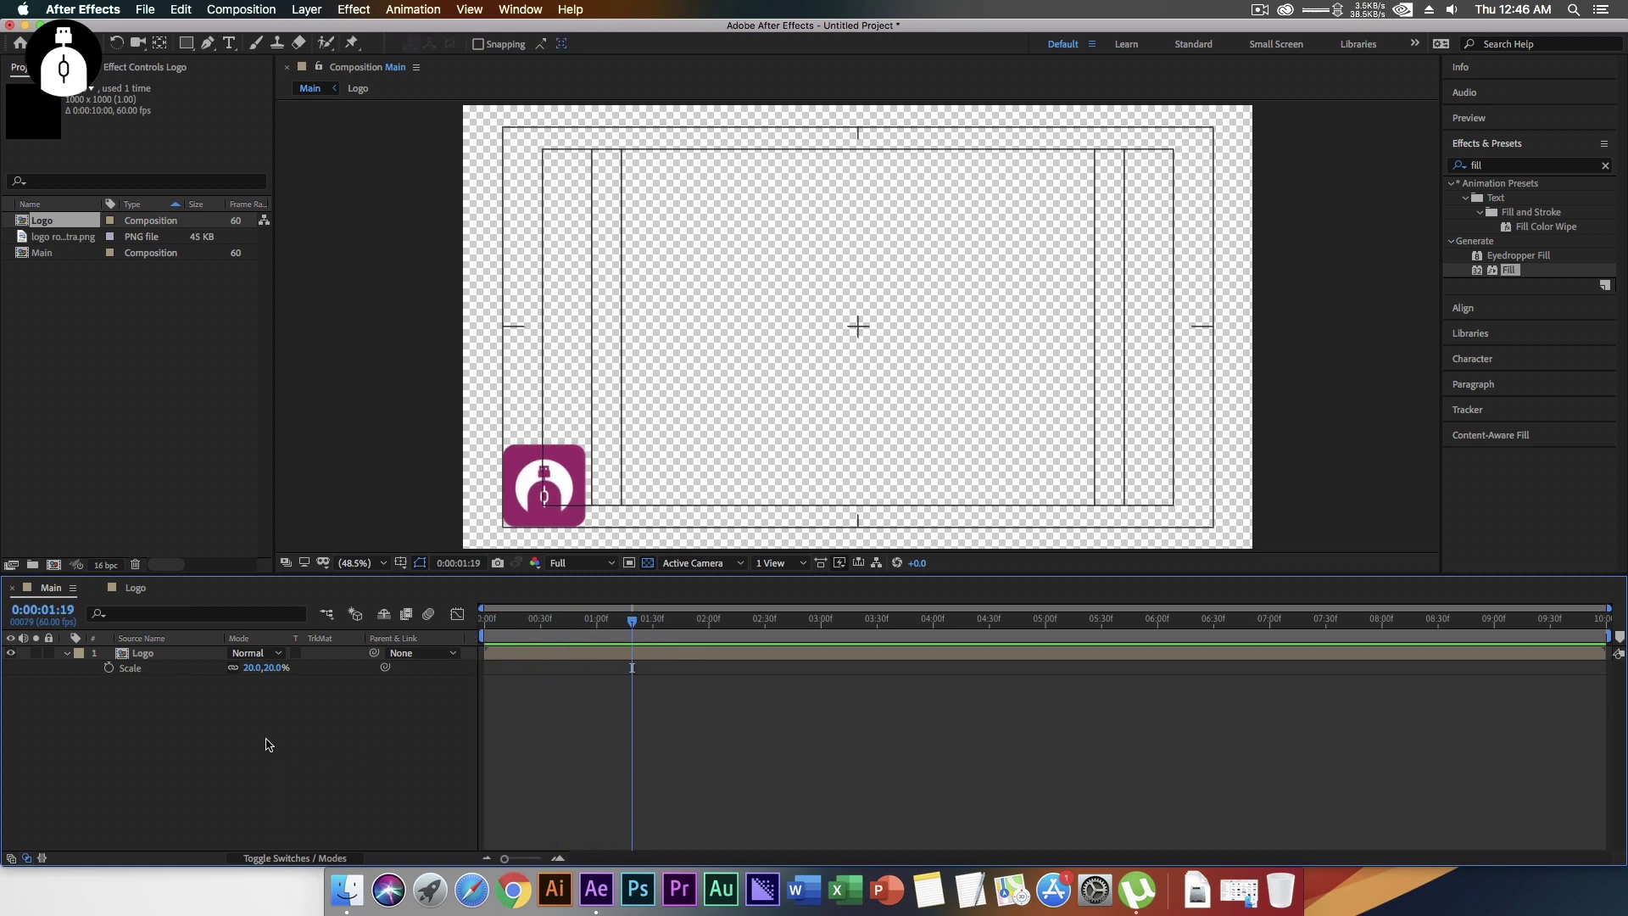
- Create a new composition named Comp 1, 4000 px wide and 1000 px high
right_click(132, 342)
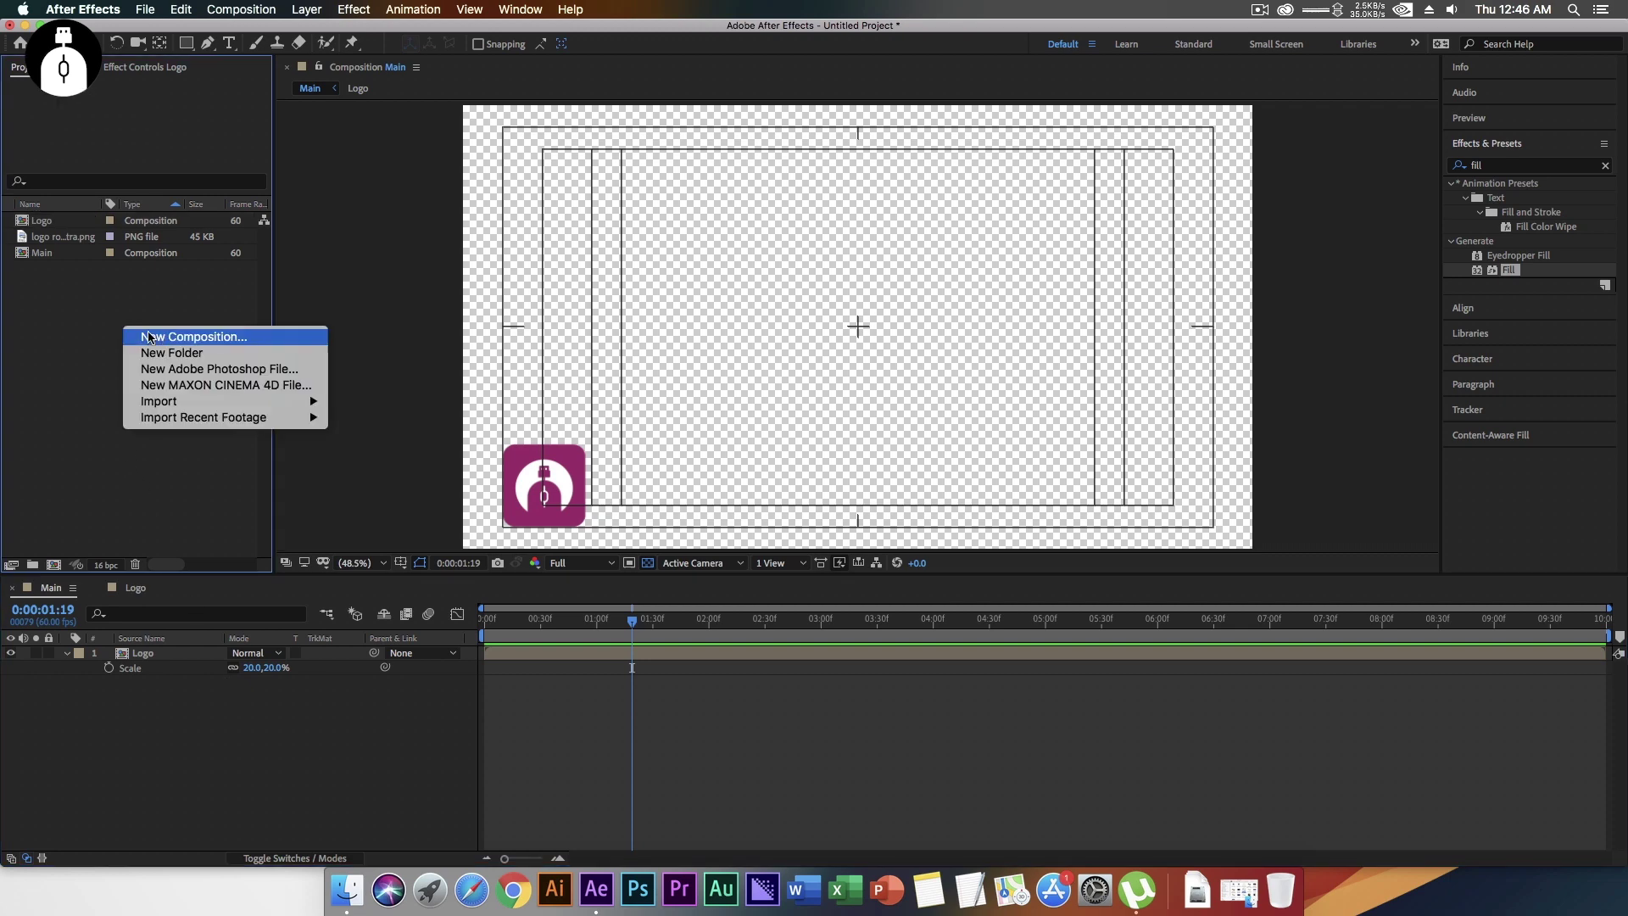
click(174, 335)
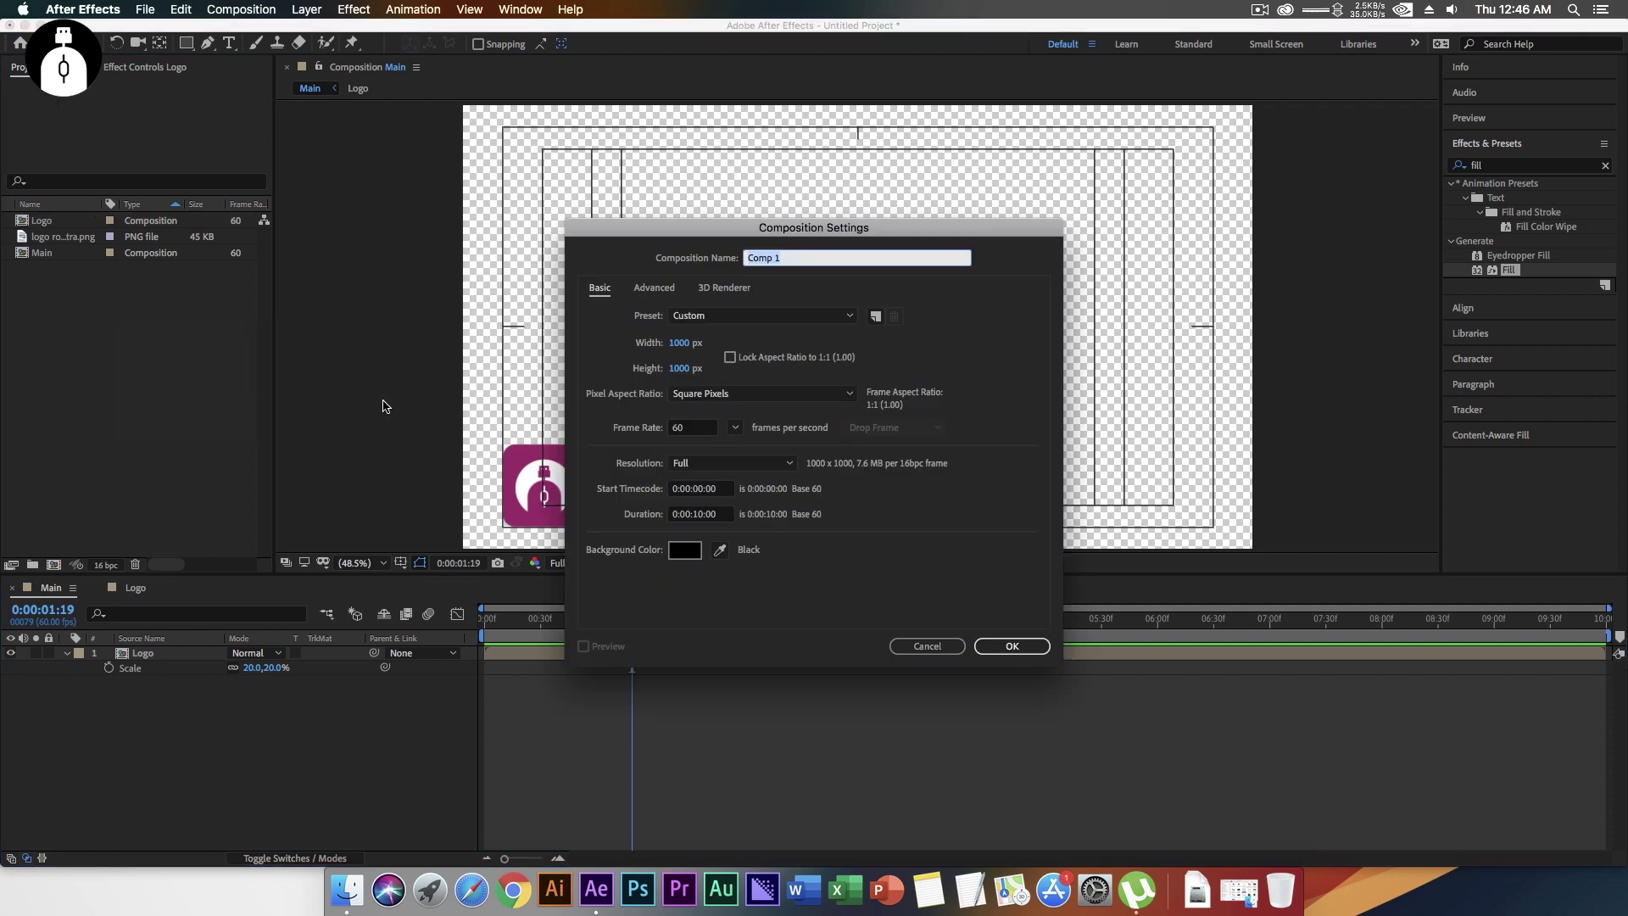
click(681, 345)
text(4000)
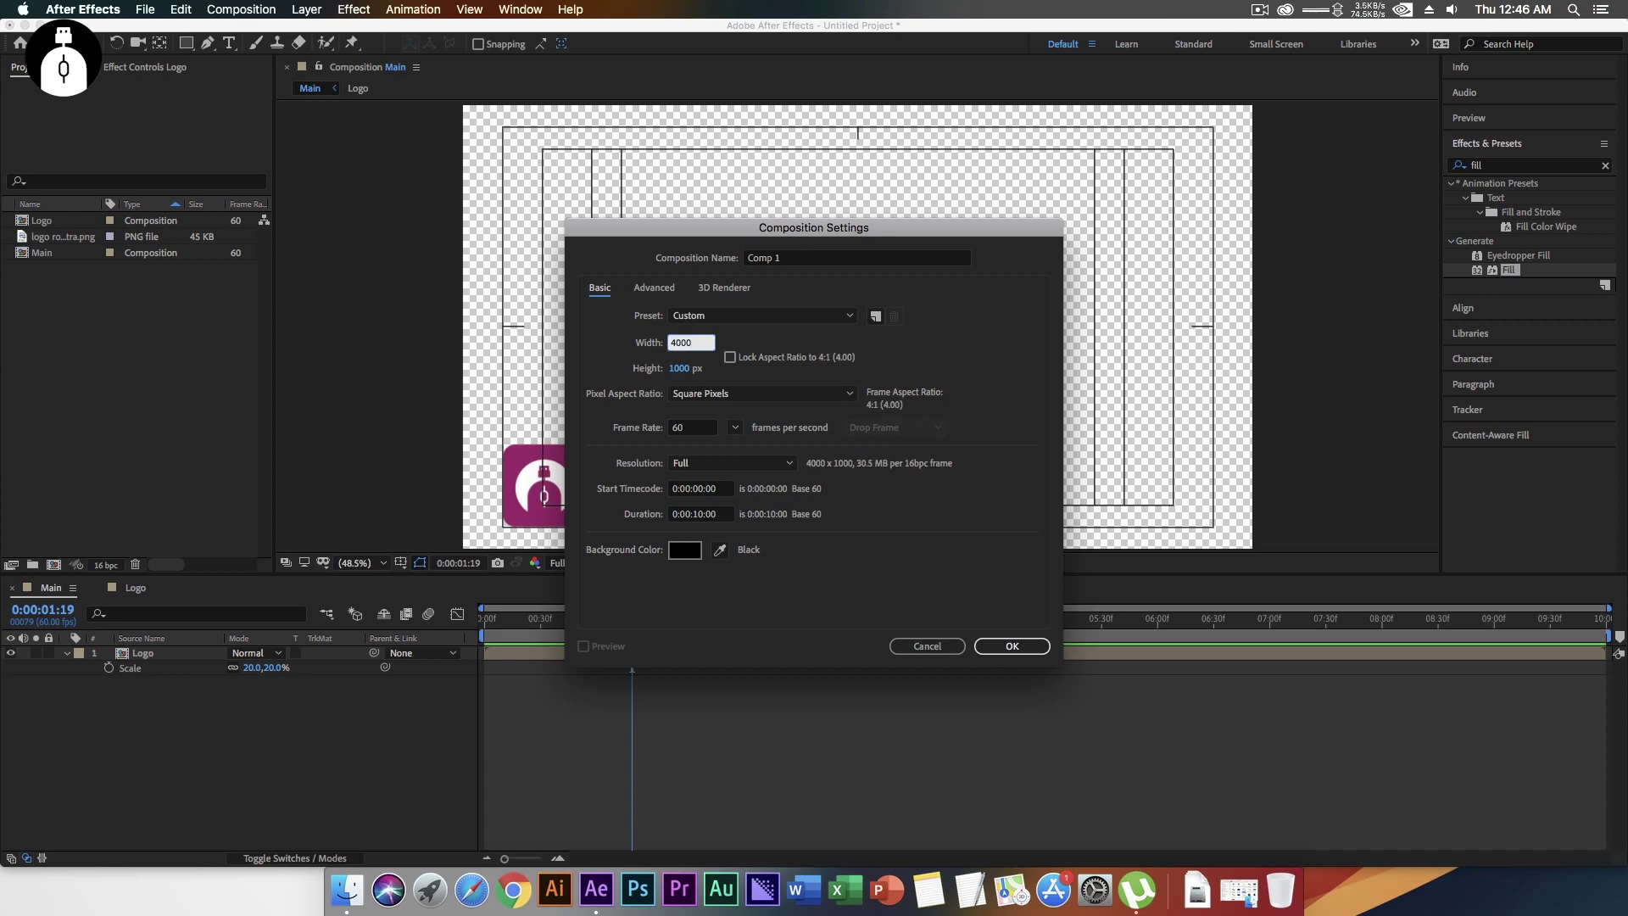
key(Return)
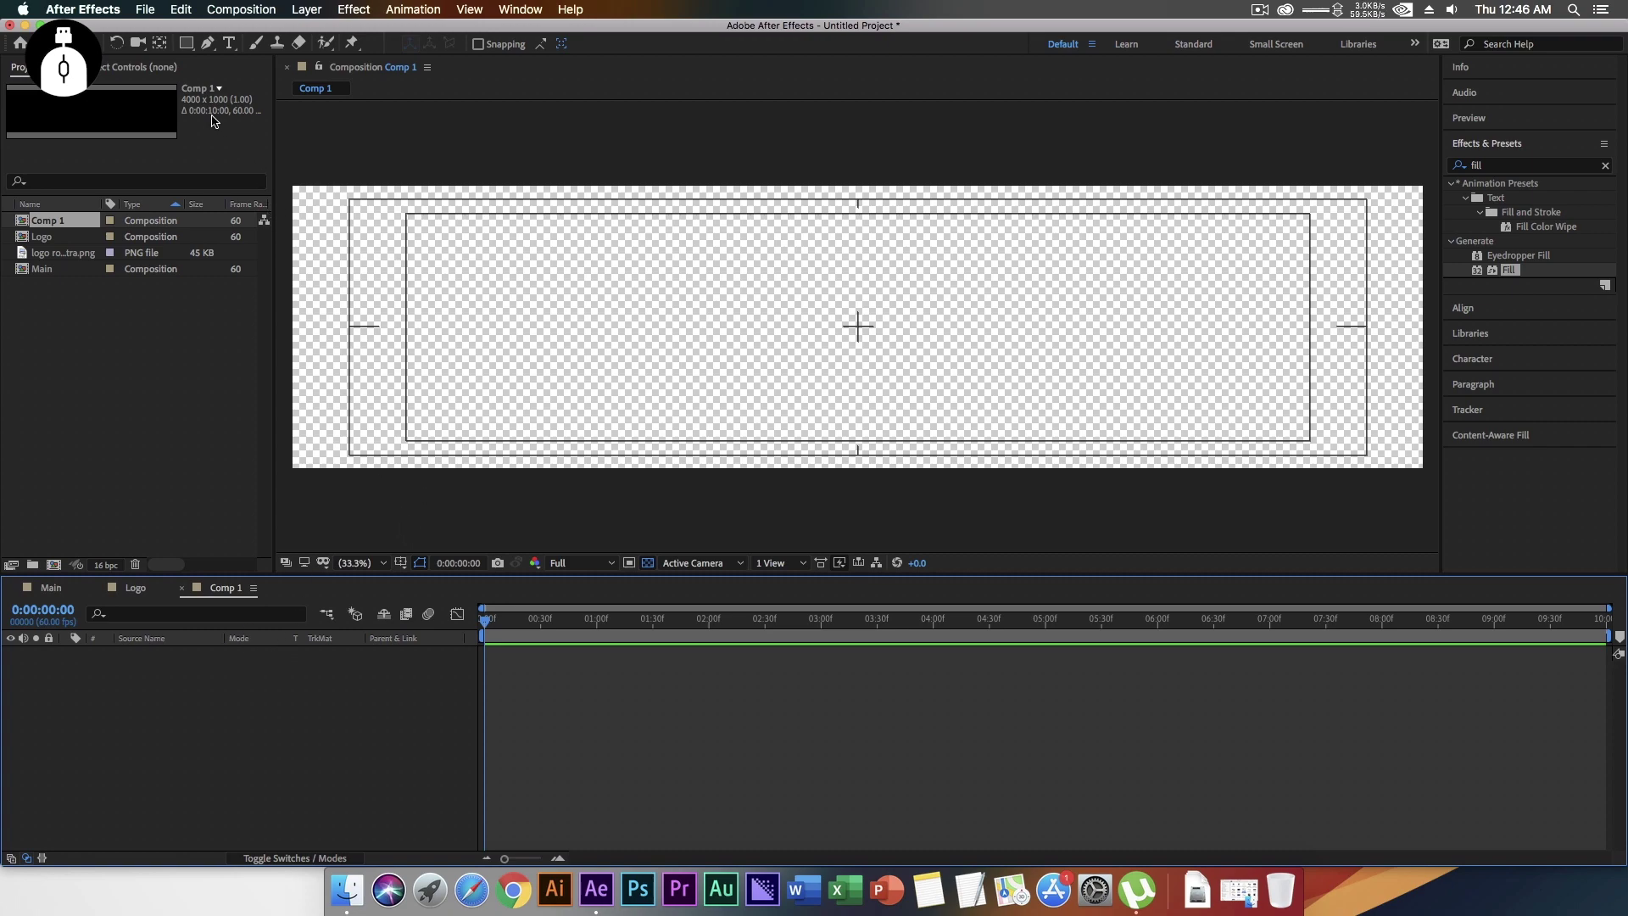
- Draw a magenta rectangle about 3989 x 983 px over nearly all of Comp 1 and unlink its Size dimensions
key(q)
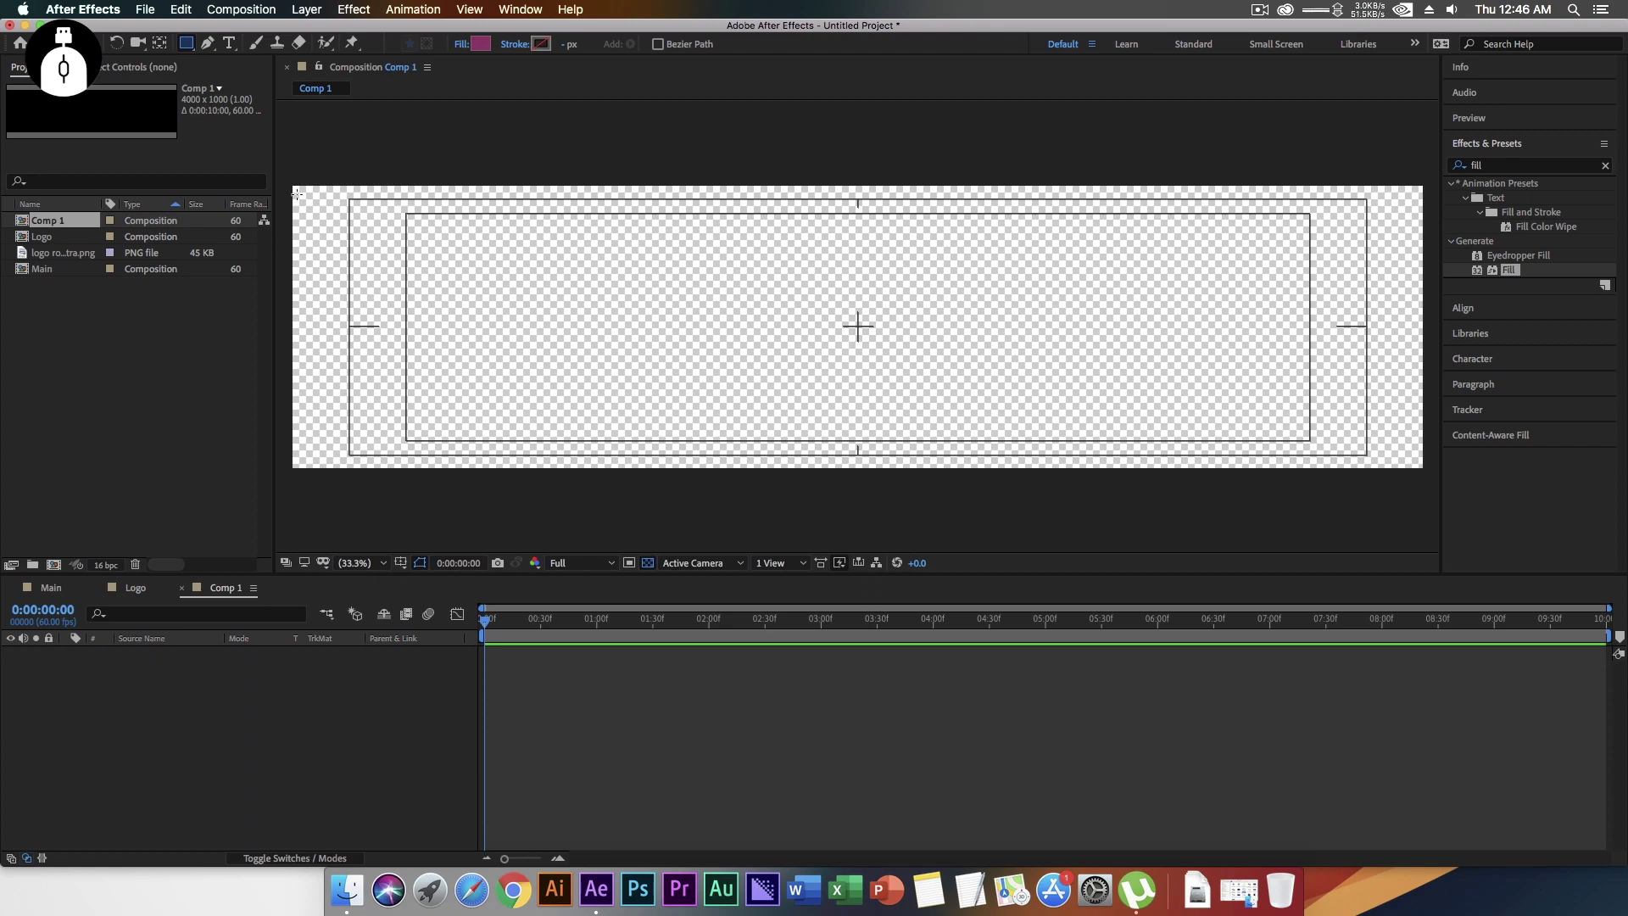
drag(299, 189, 1424, 469)
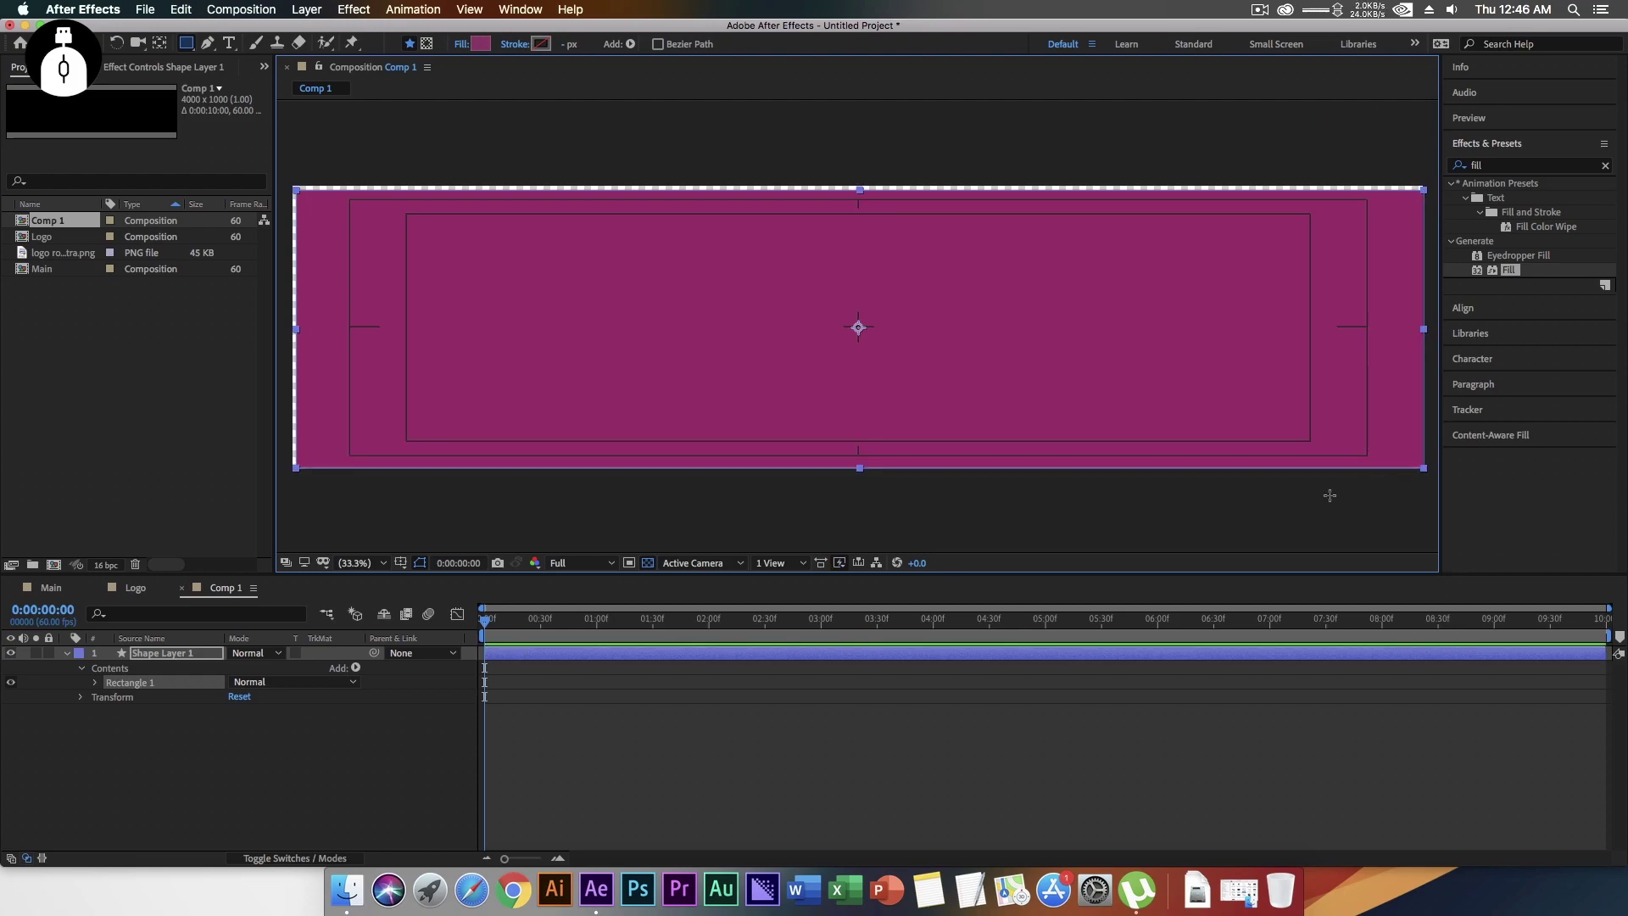
click(96, 683)
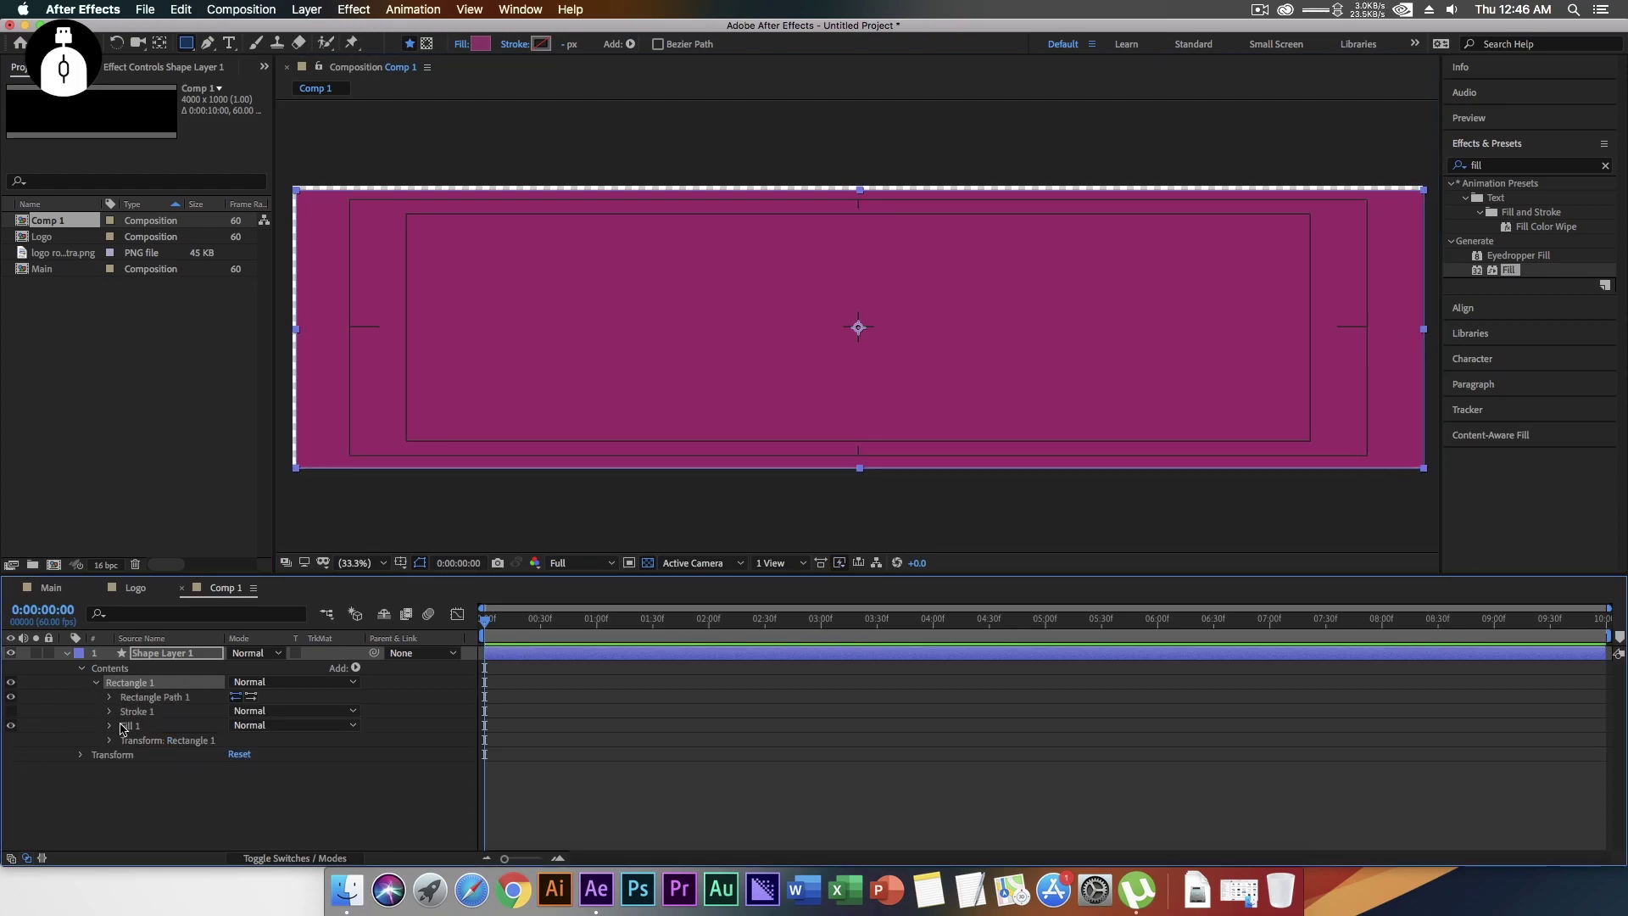
click(109, 697)
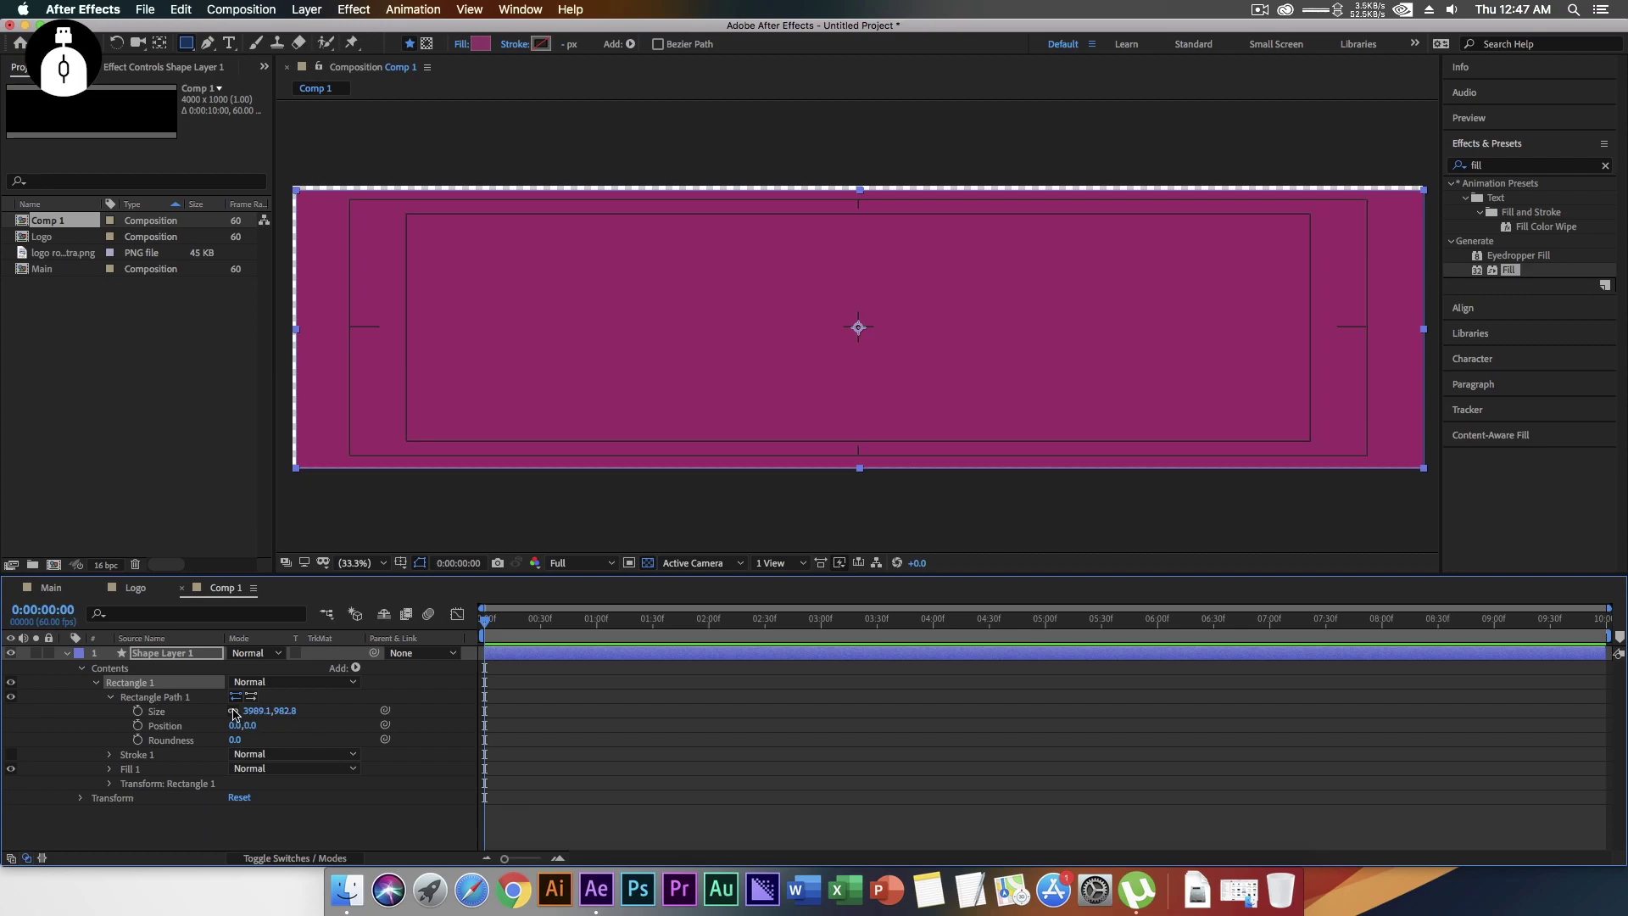
drag(260, 713, 257, 713)
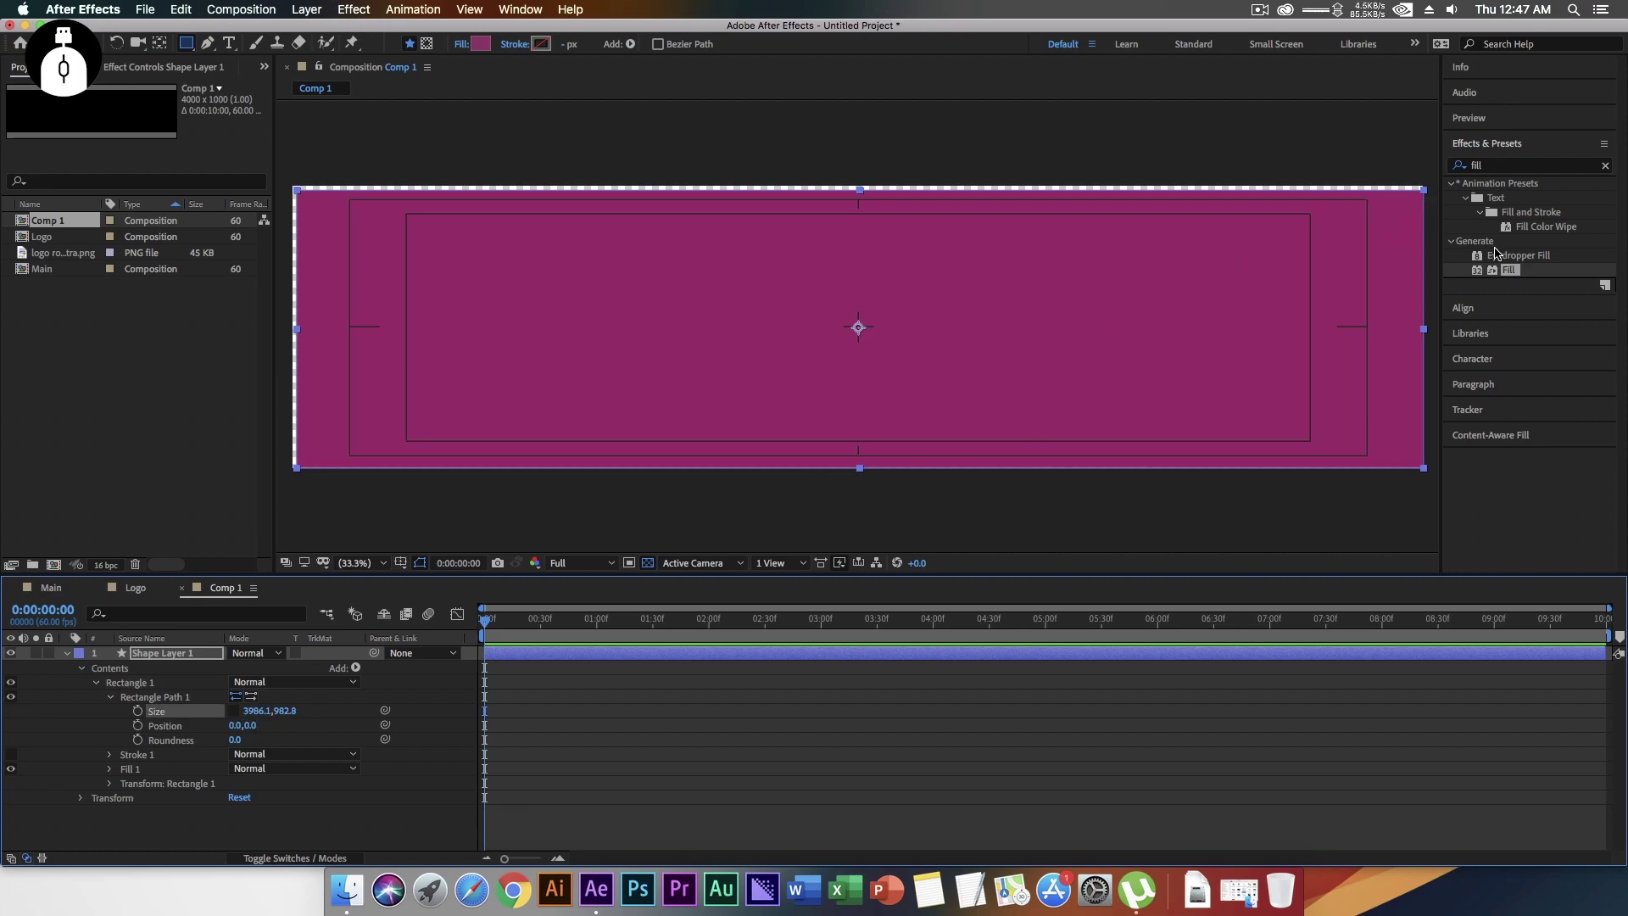
- Centre the rectangle horizontally and vertically in the composition and enlarge it to about 4000 x 1001 px
click(1494, 312)
click(1487, 212)
click(1571, 212)
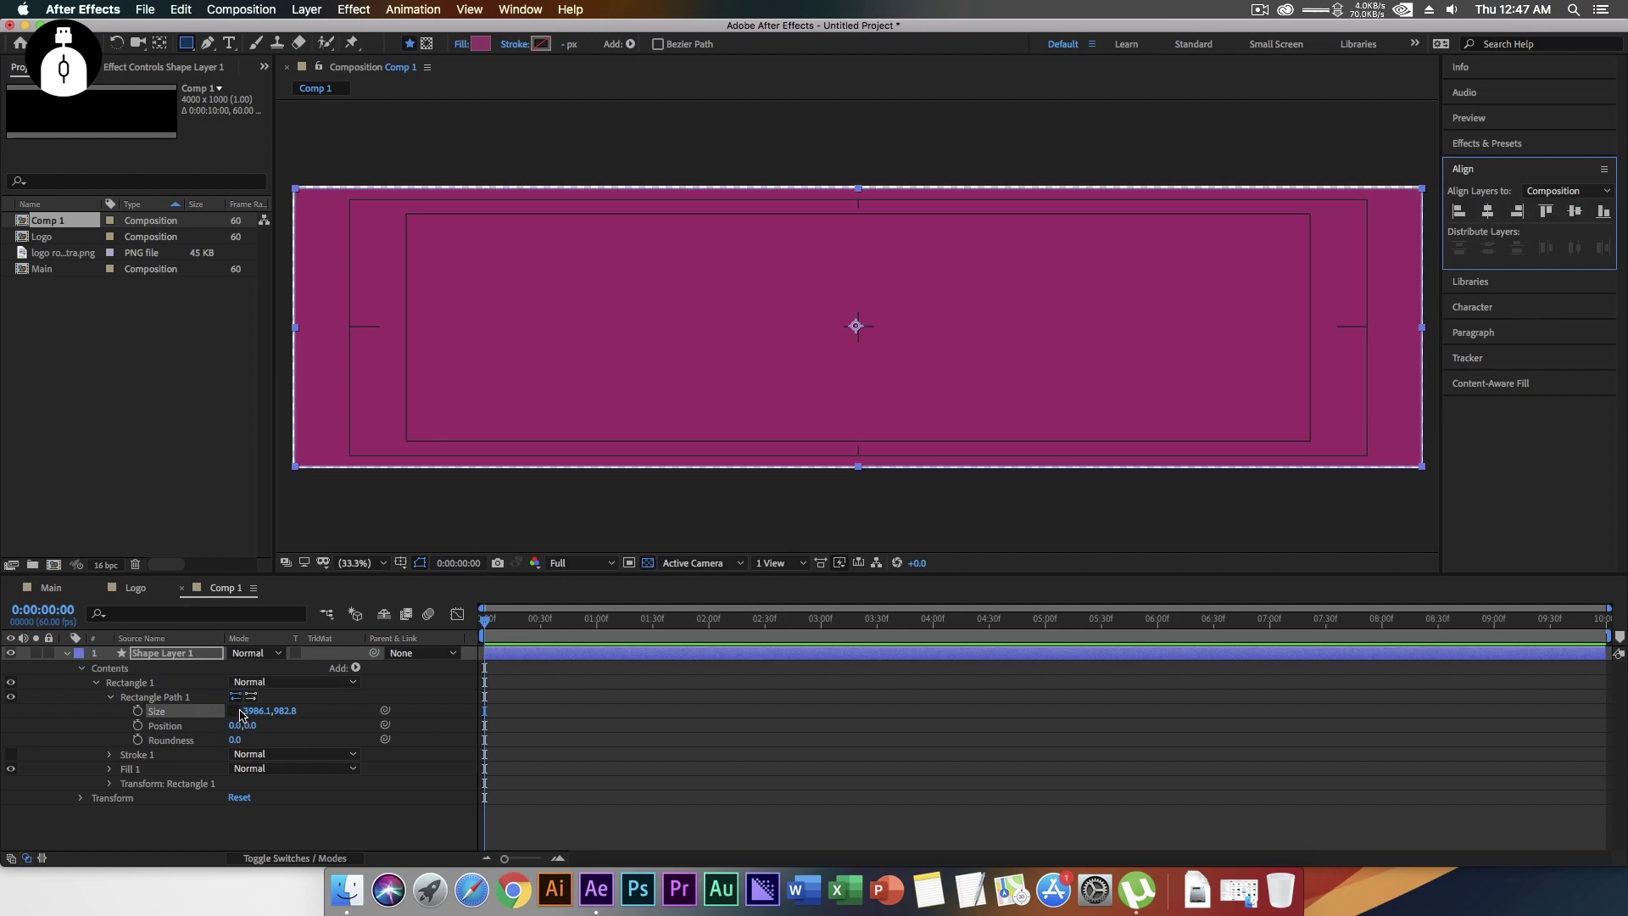
drag(251, 715, 308, 711)
- Round the rectangle's corners with a Roundness of 150 and collapse the shape layer's properties
click(237, 739)
text(150)
key(Return)
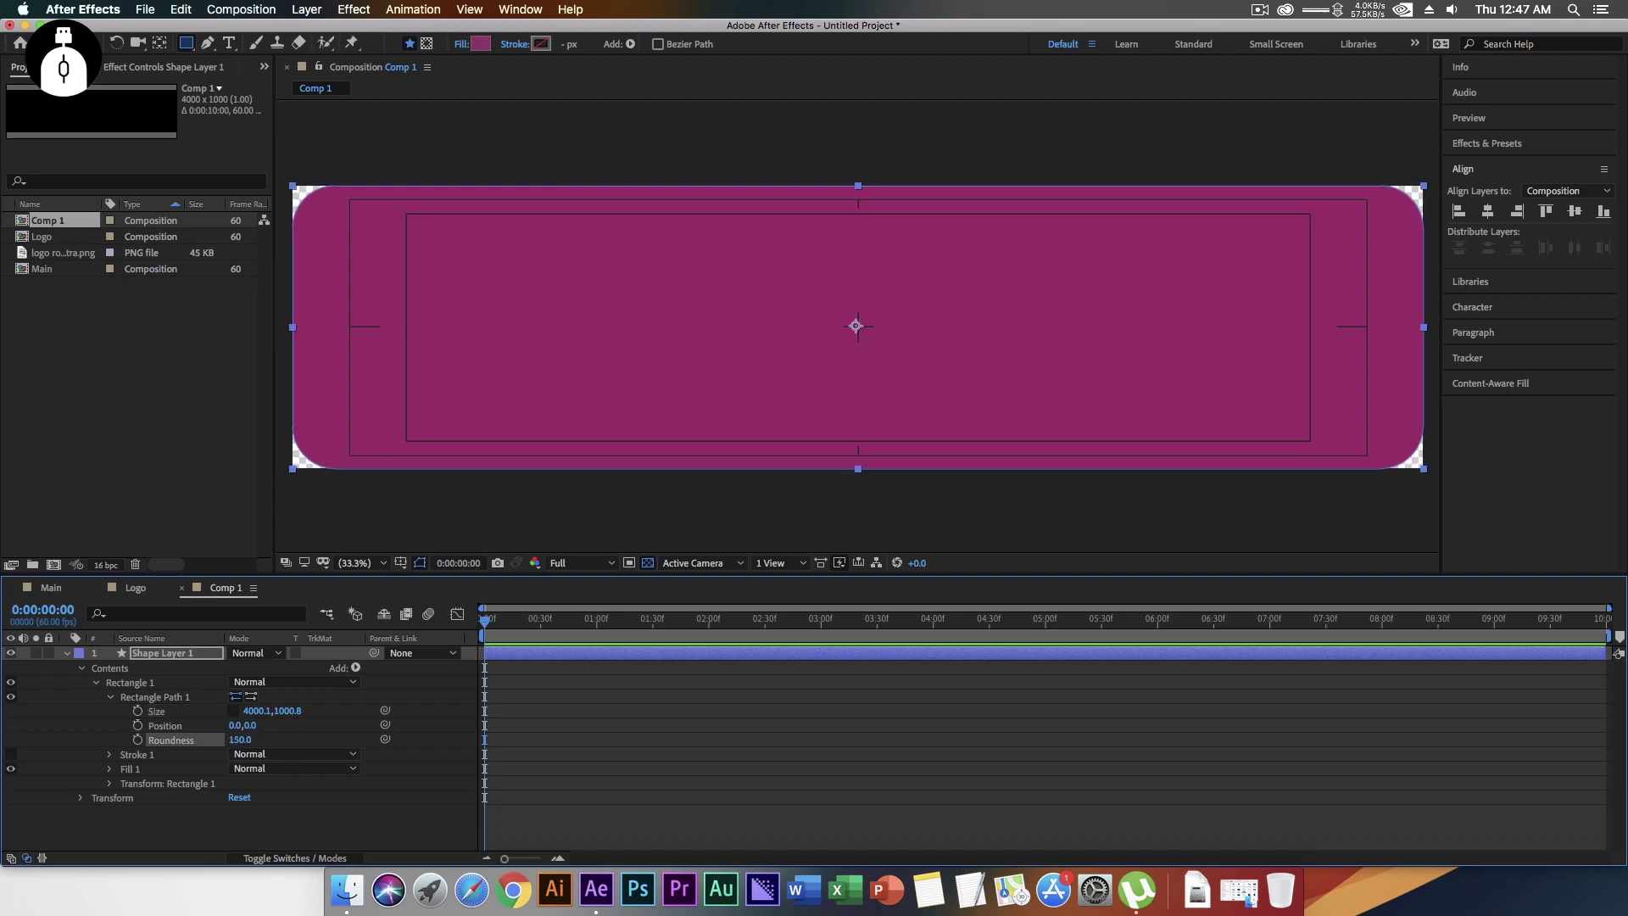
click(67, 654)
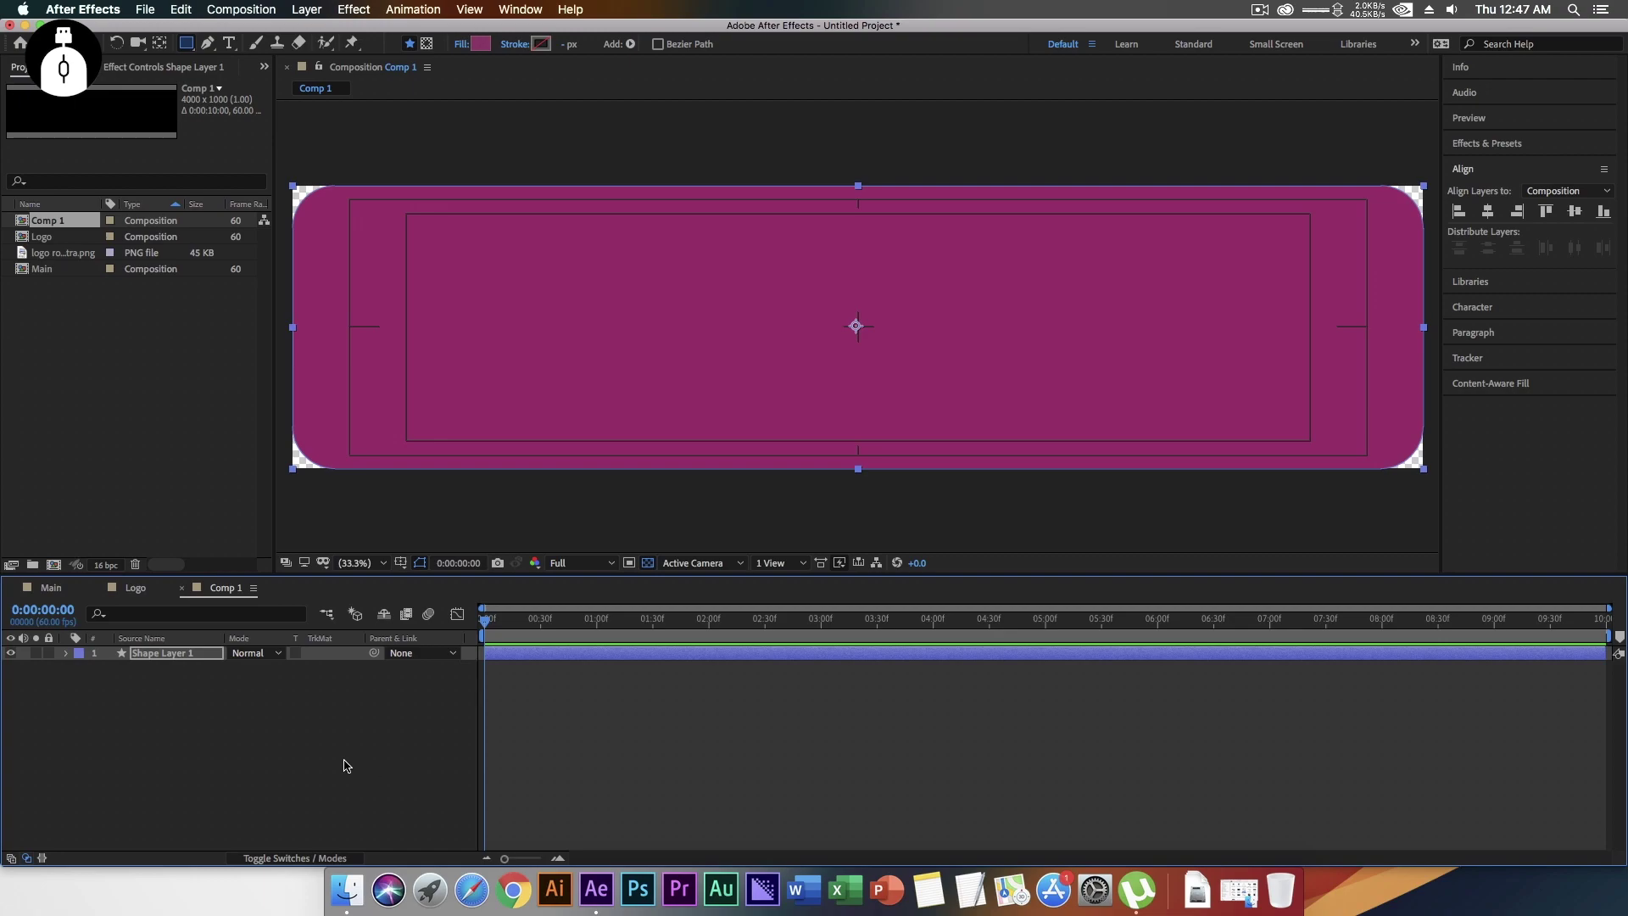
- Move the rectangle's anchor point to the middle of its left edge and hide the Title/Action Safe guides
click(161, 43)
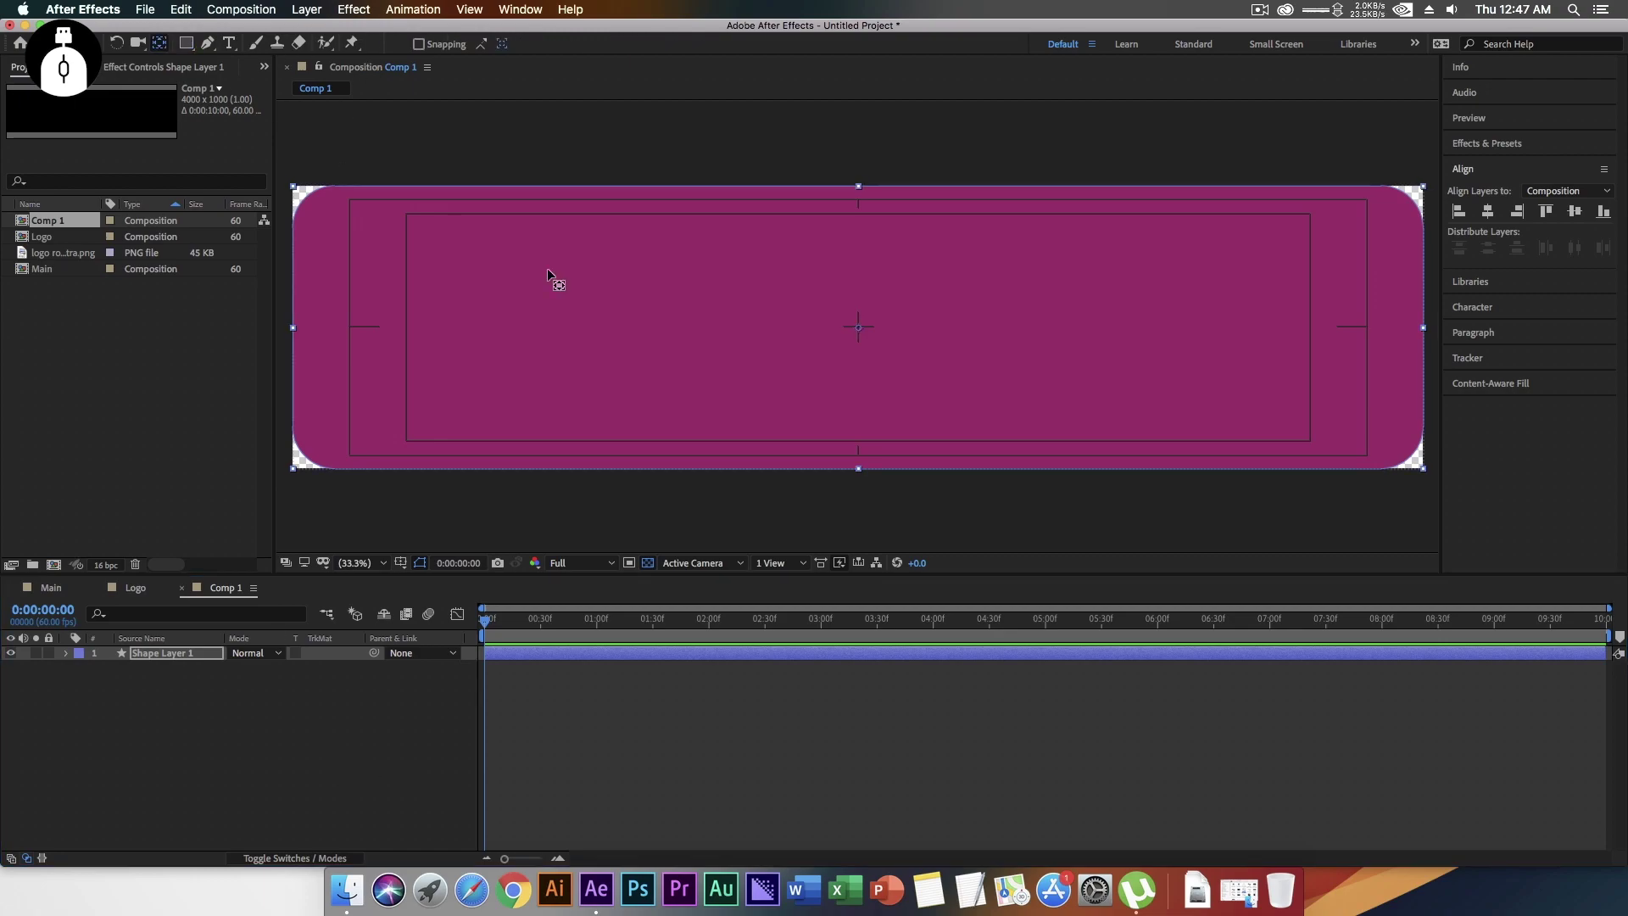
drag(856, 323, 292, 338)
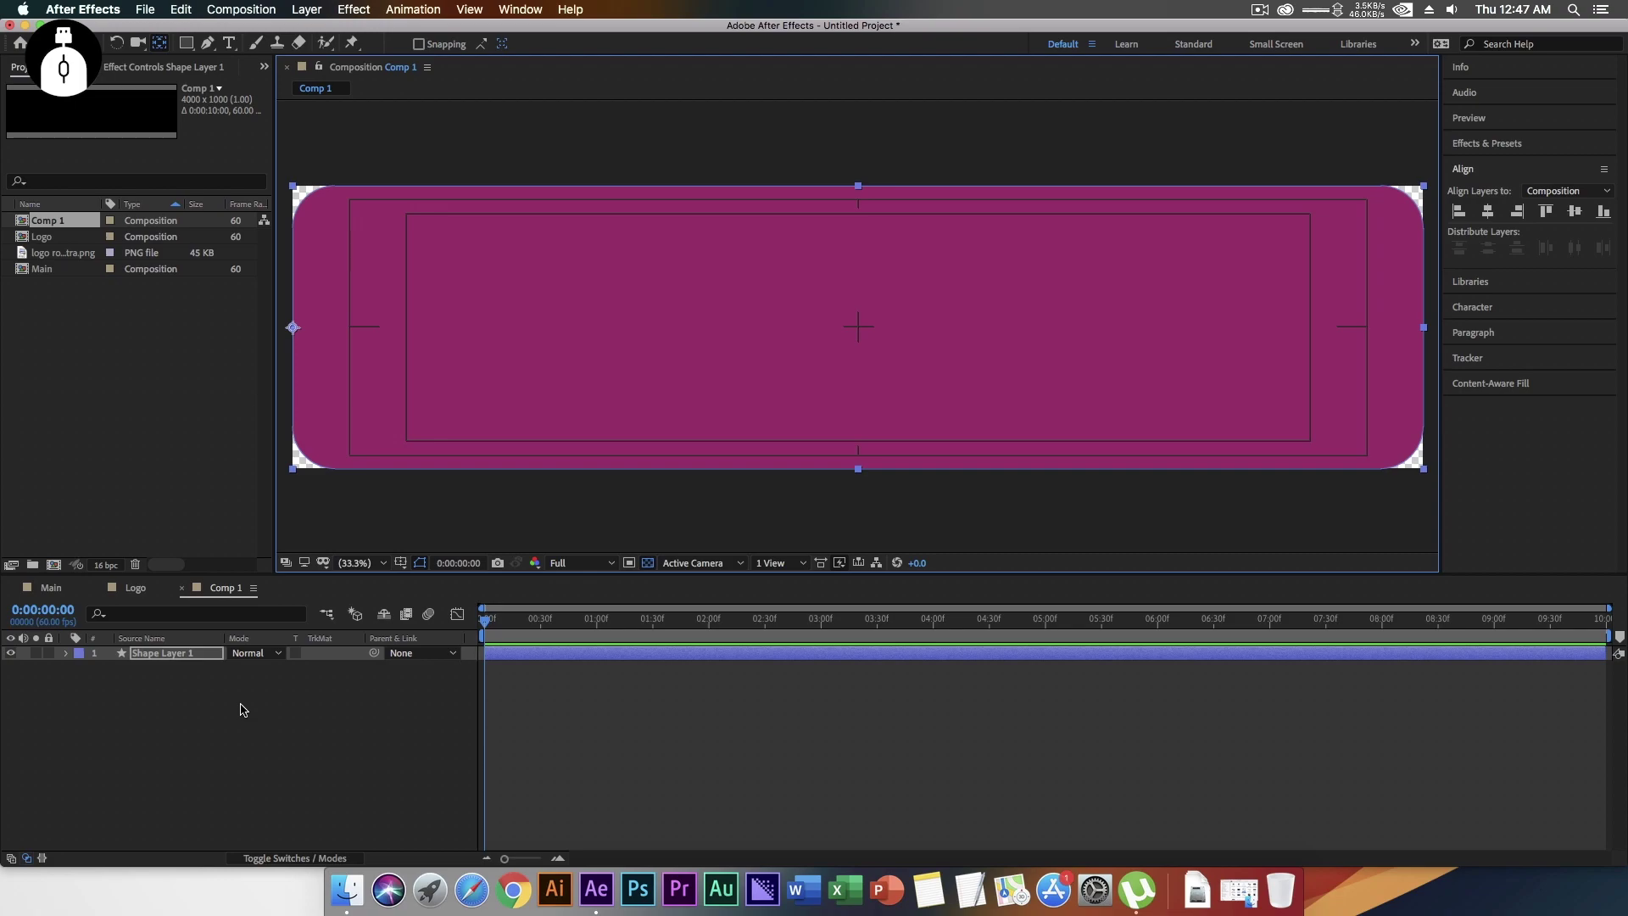
click(401, 563)
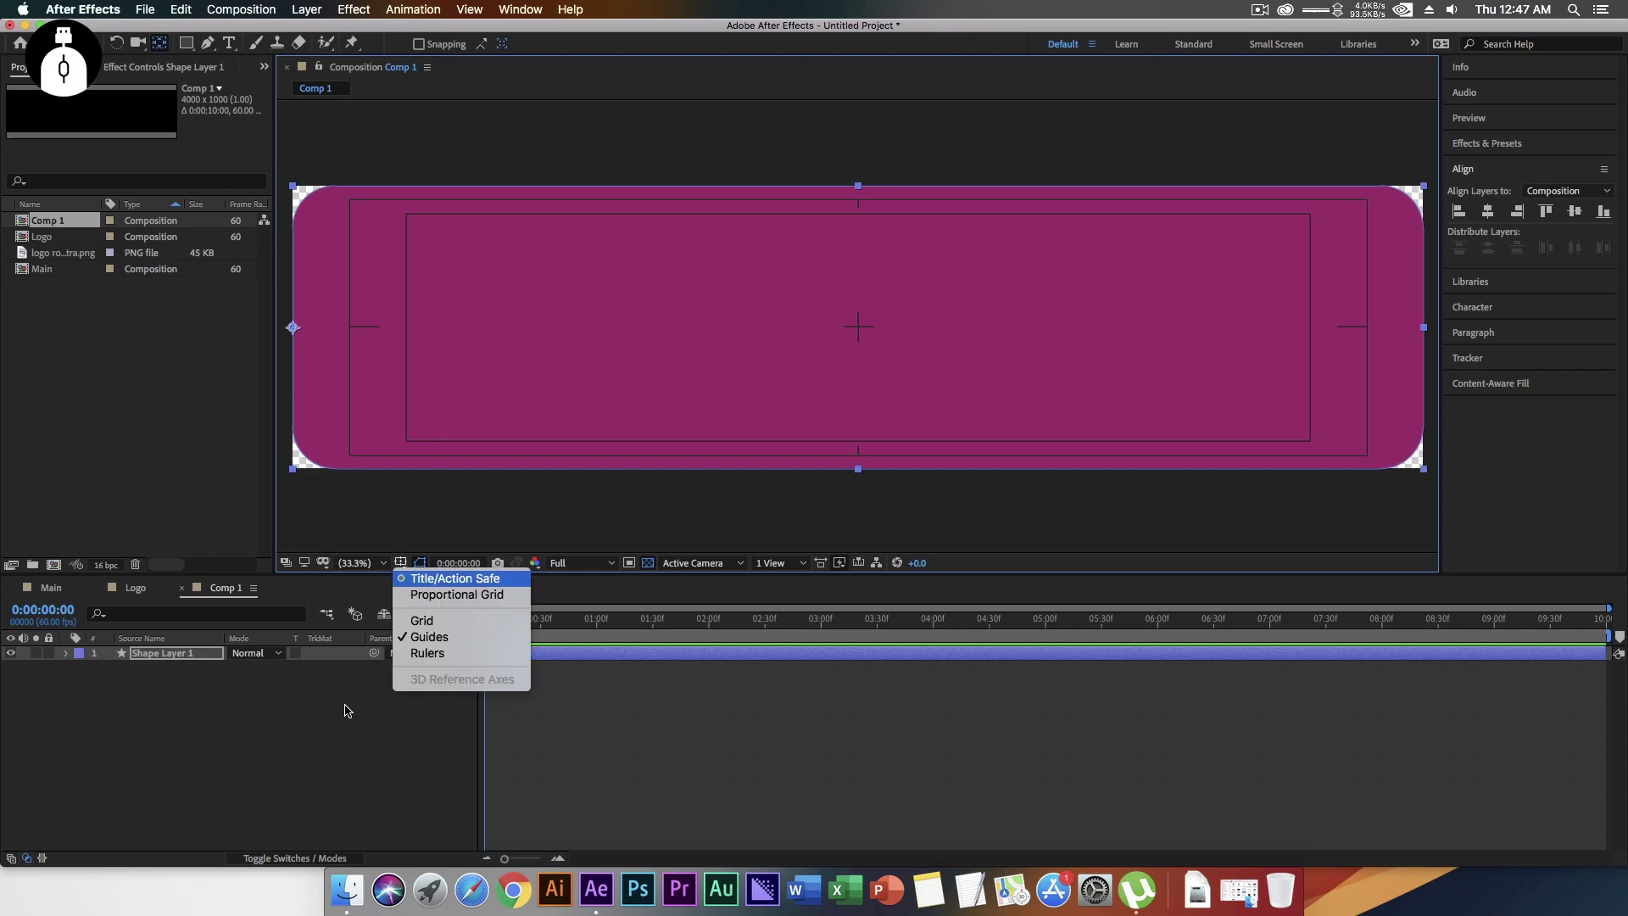
click(412, 577)
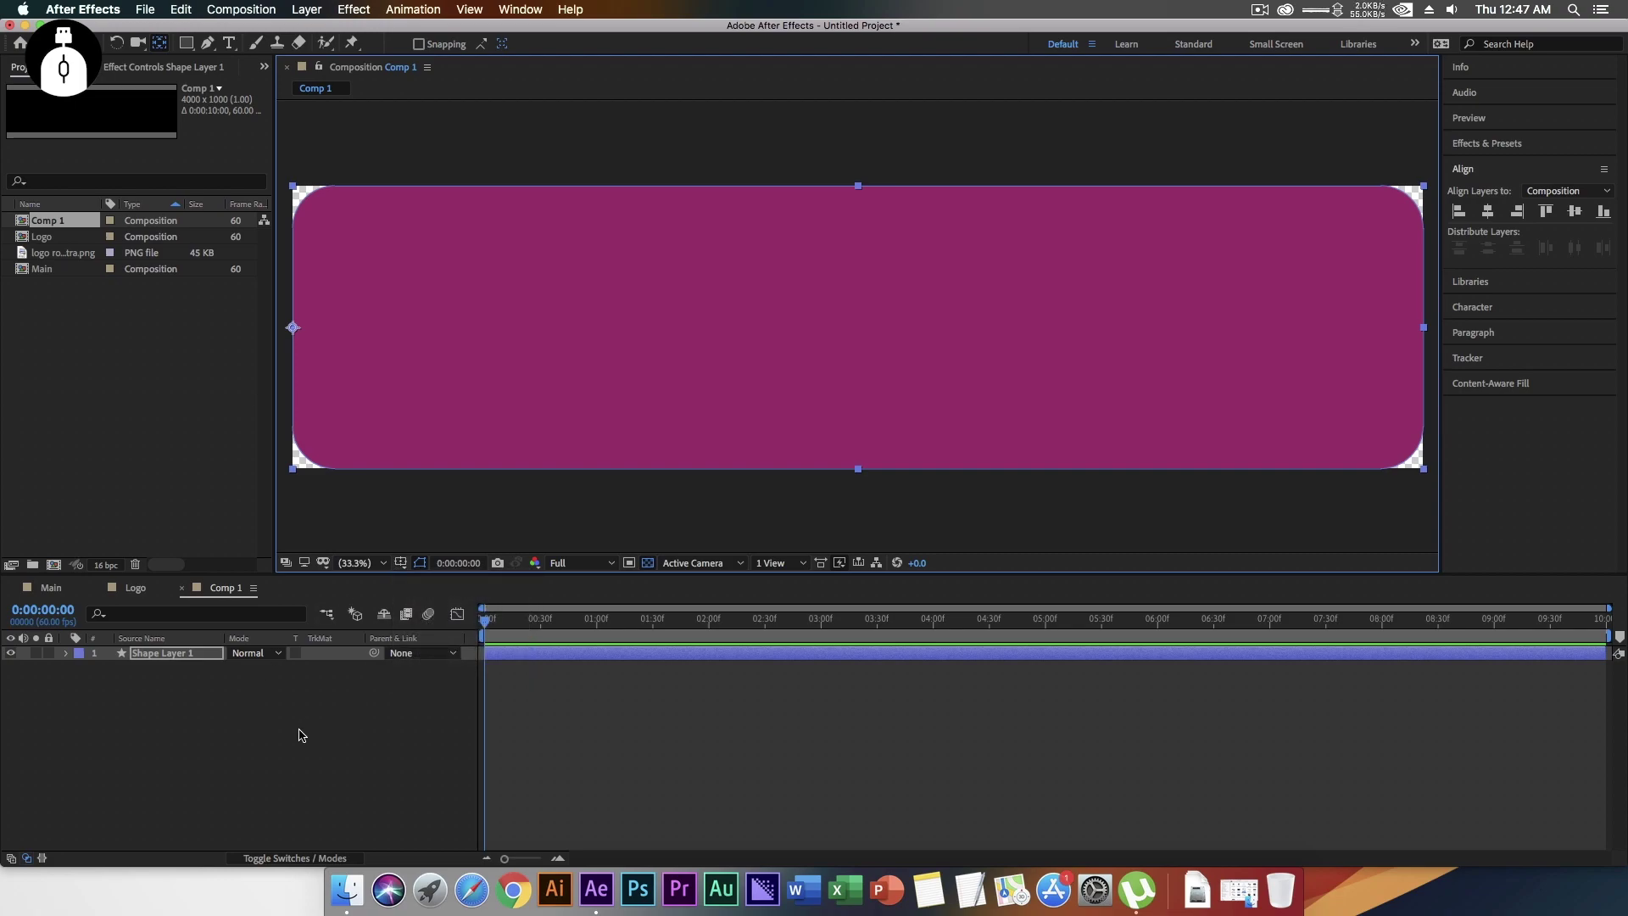
- Animate the shape layer's unlinked horizontal scale from 0% at the first frame to 100% at frame 30
key(s)
click(234, 669)
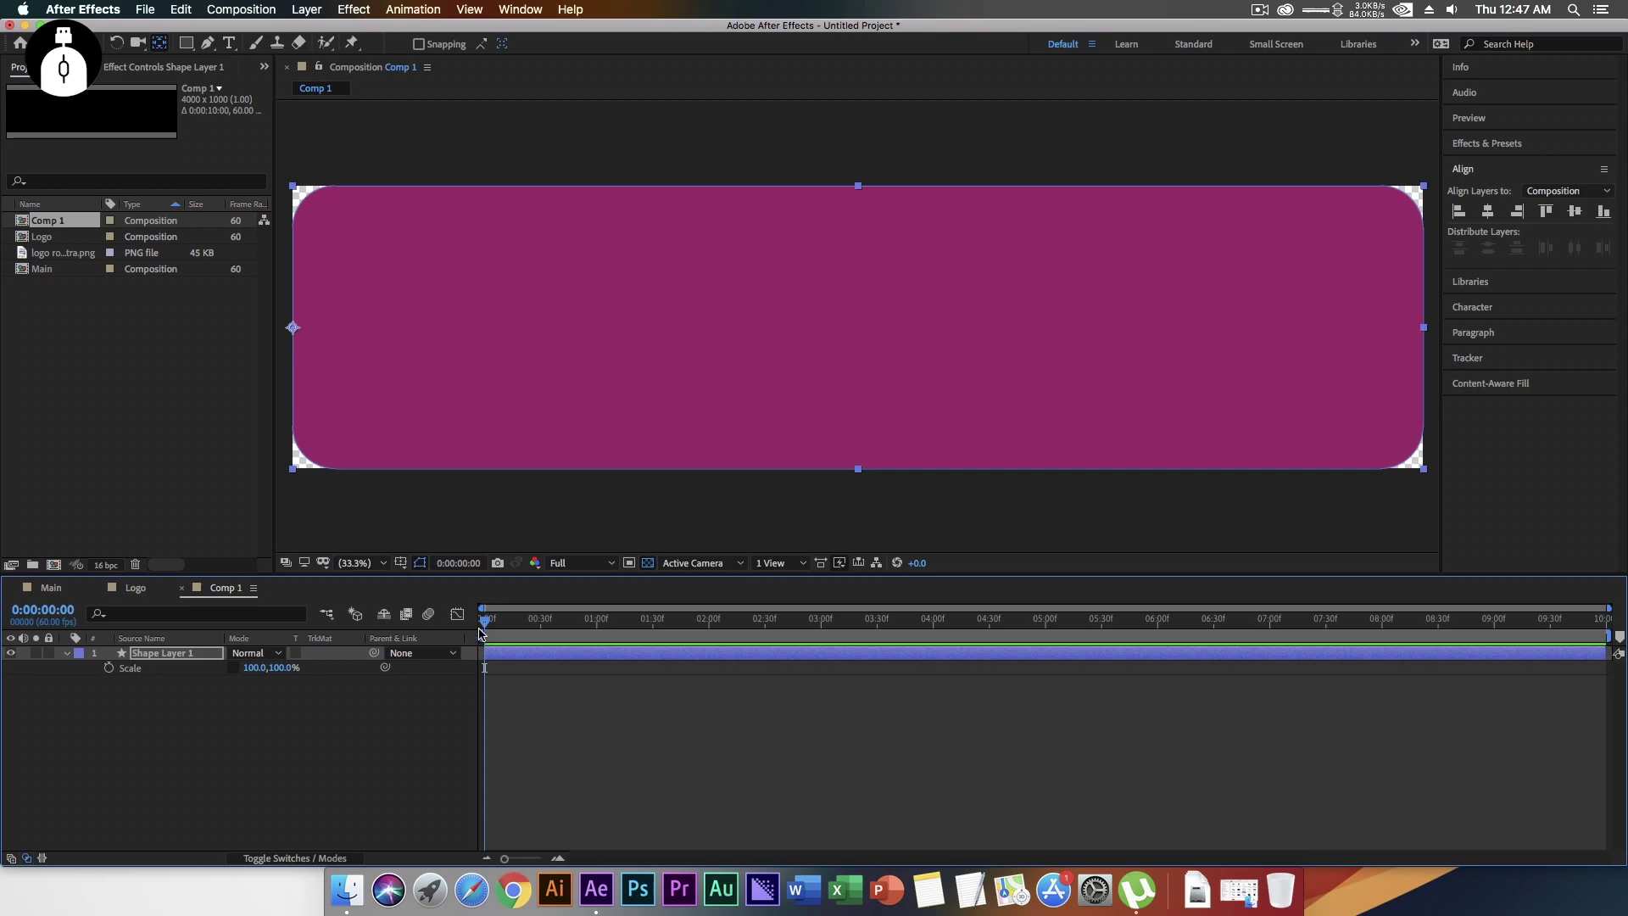
drag(504, 858, 522, 858)
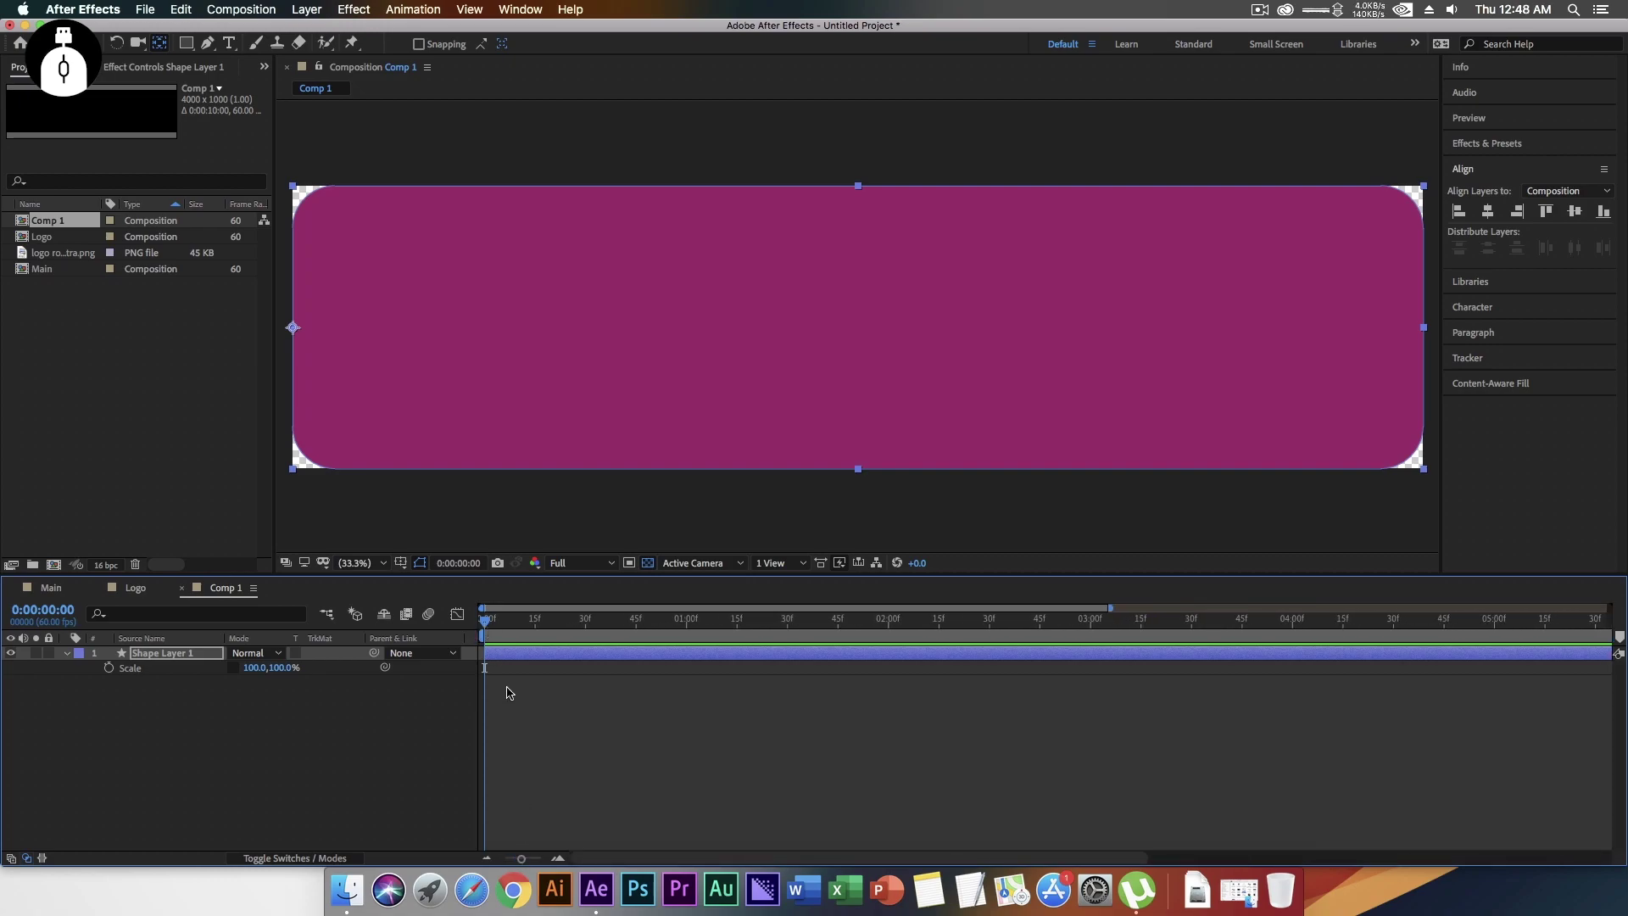
mouse_move(486, 625)
mouse_down()
mouse_move(588, 624)
mouse_move(484, 625)
mouse_up()
click(109, 668)
click(254, 667)
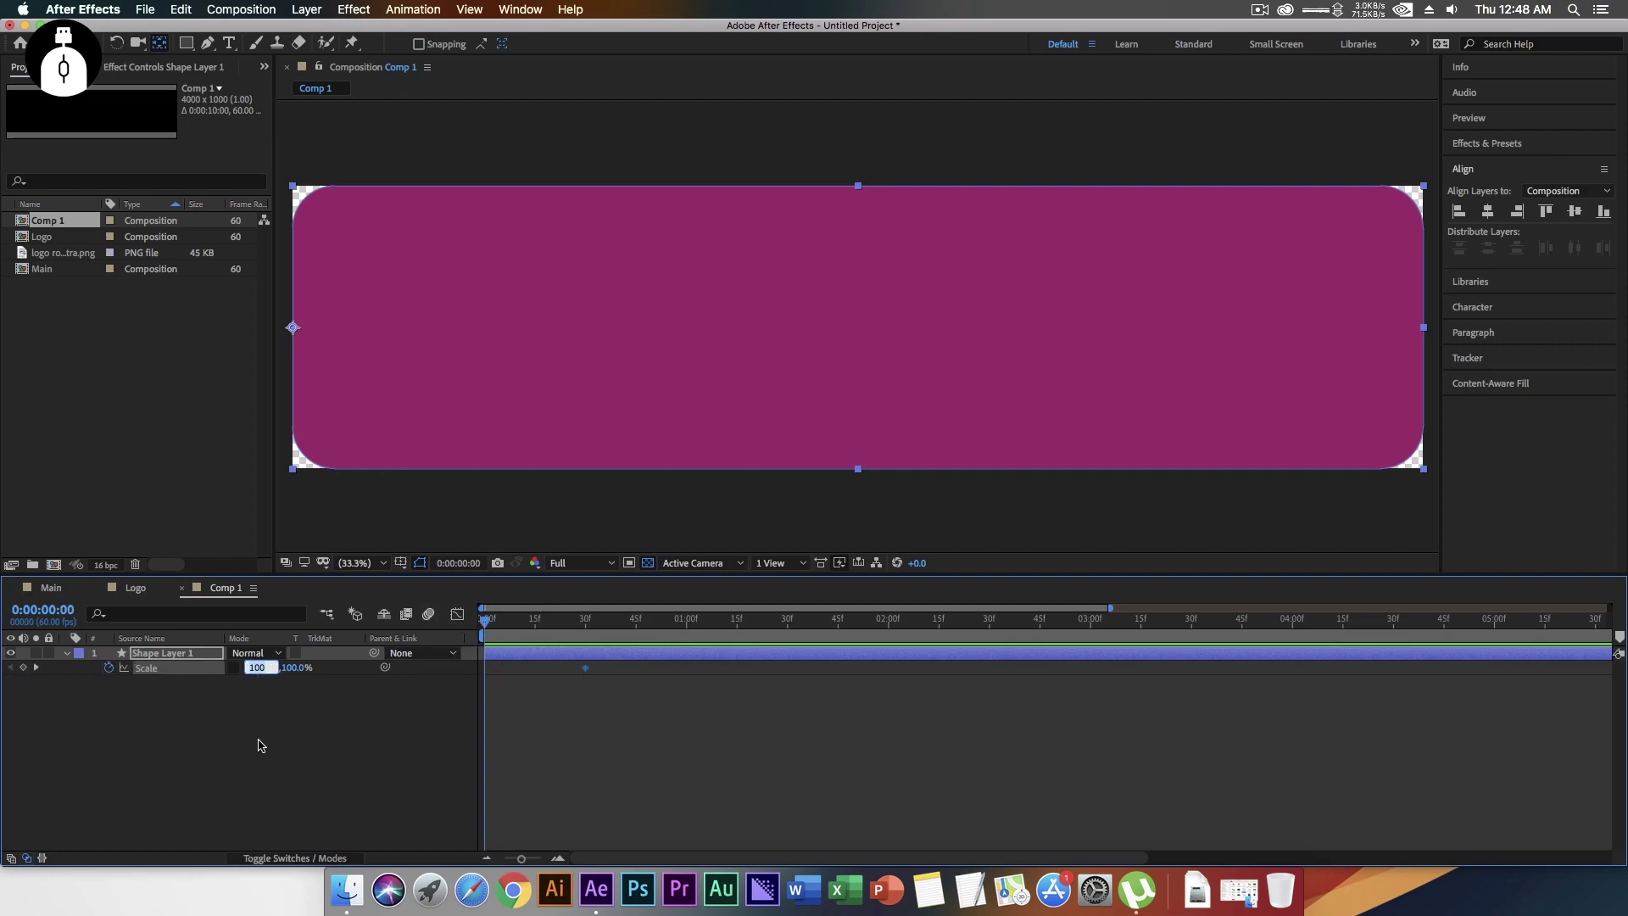
text(0)
key(Return)
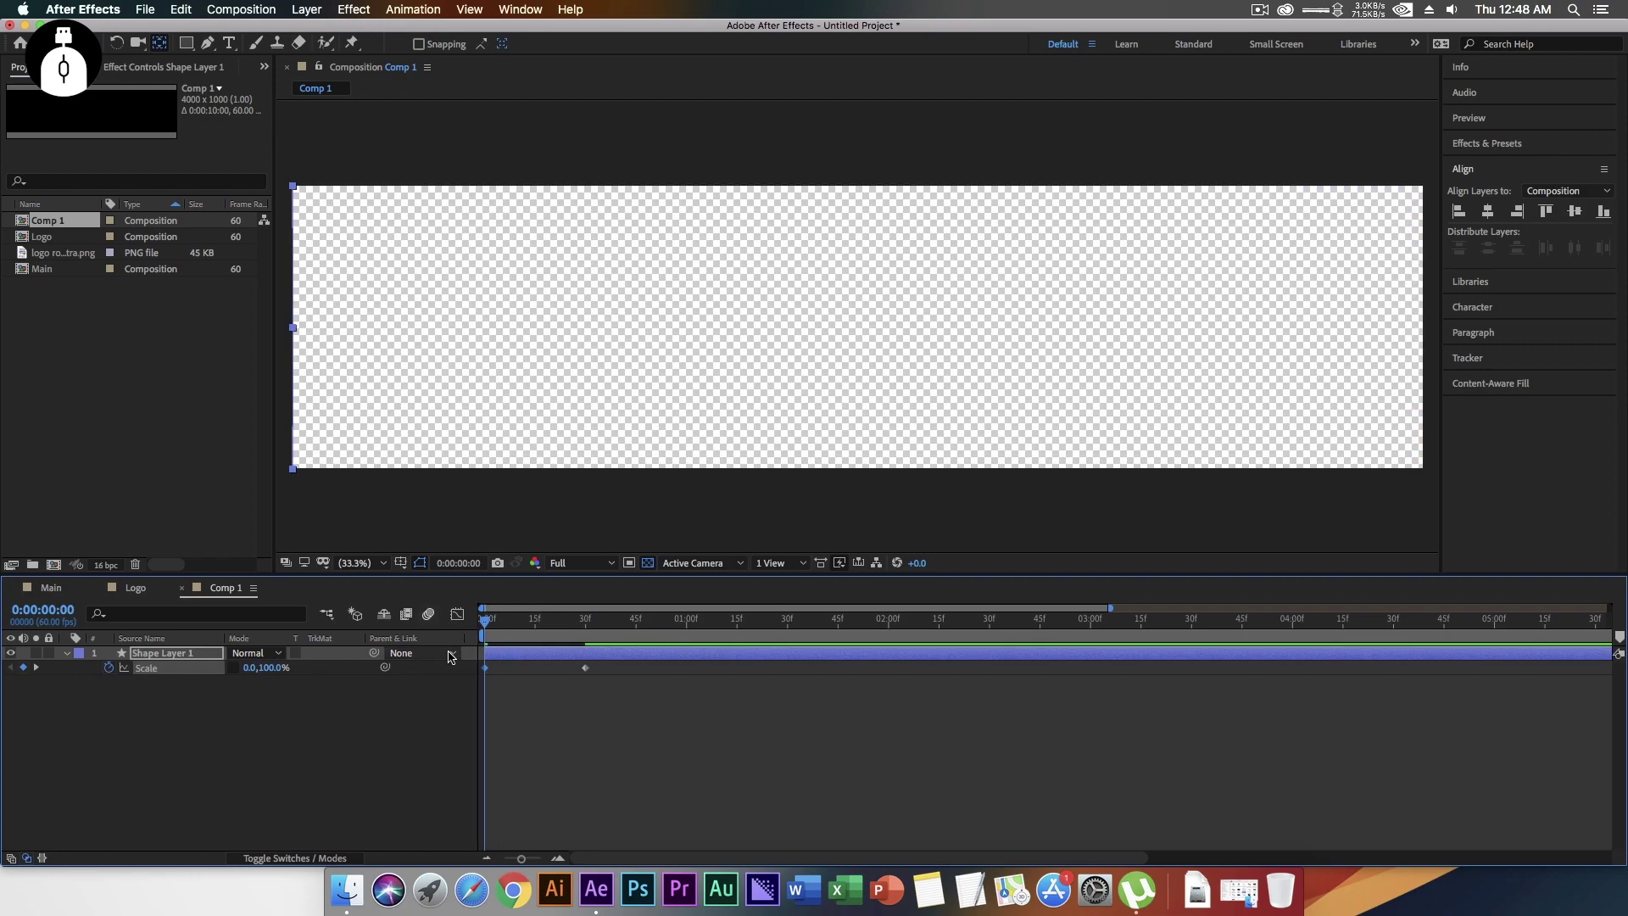
- Ease both Scale keyframes, extend the last keyframe's incoming influence to 100% in the speed graph, and preview the reveal
drag(670, 702, 456, 665)
click(457, 614)
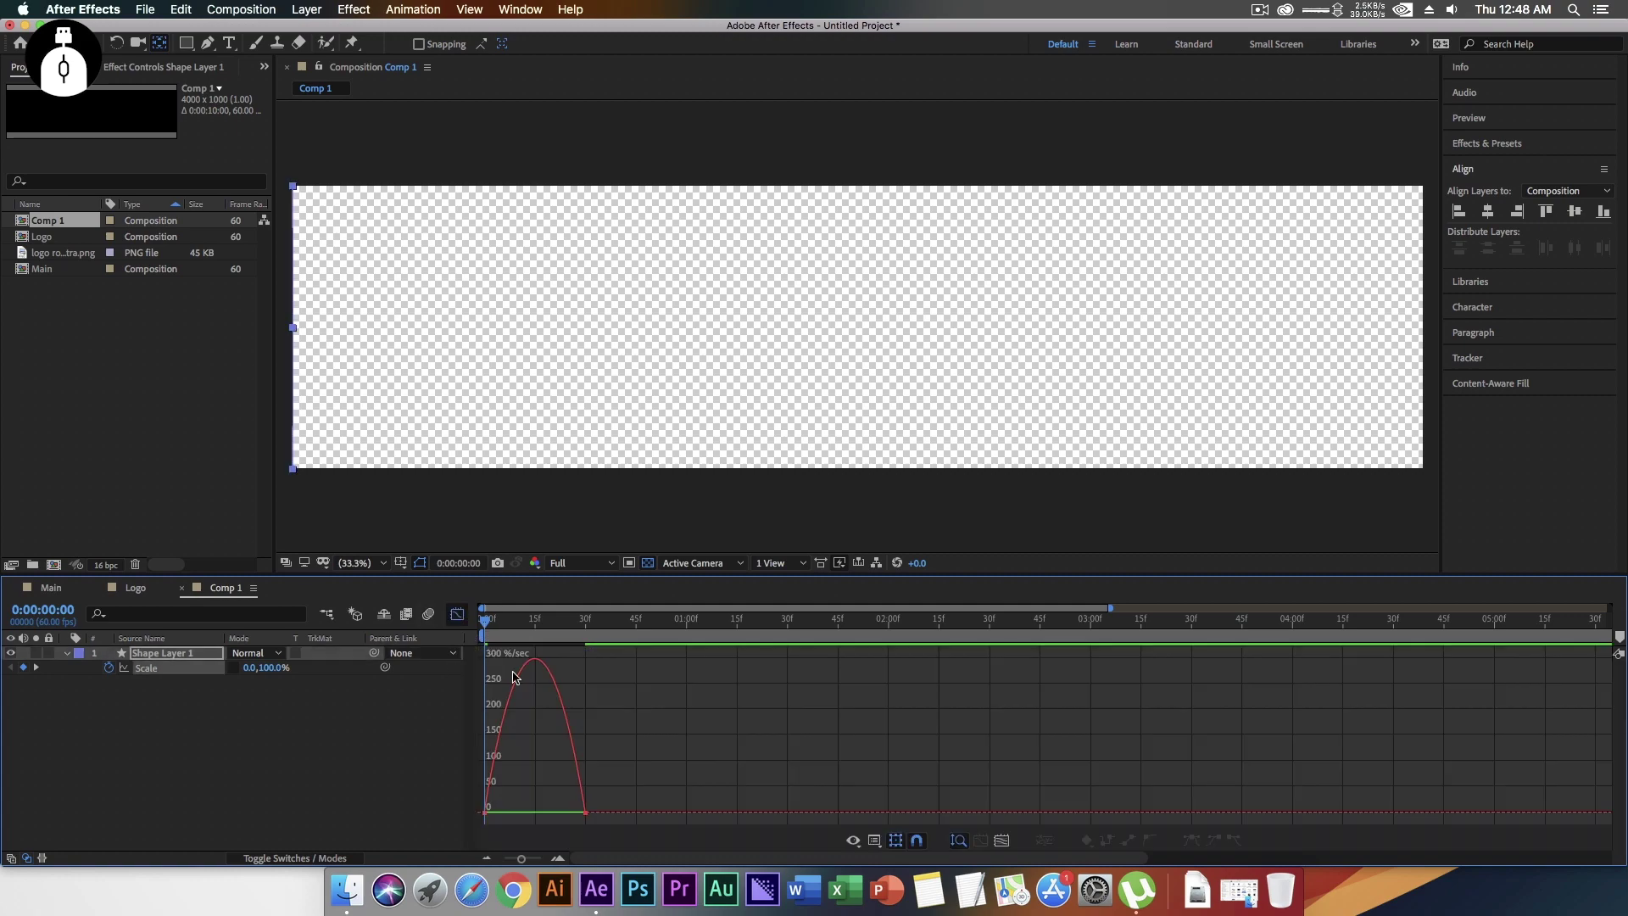
drag(571, 808, 508, 808)
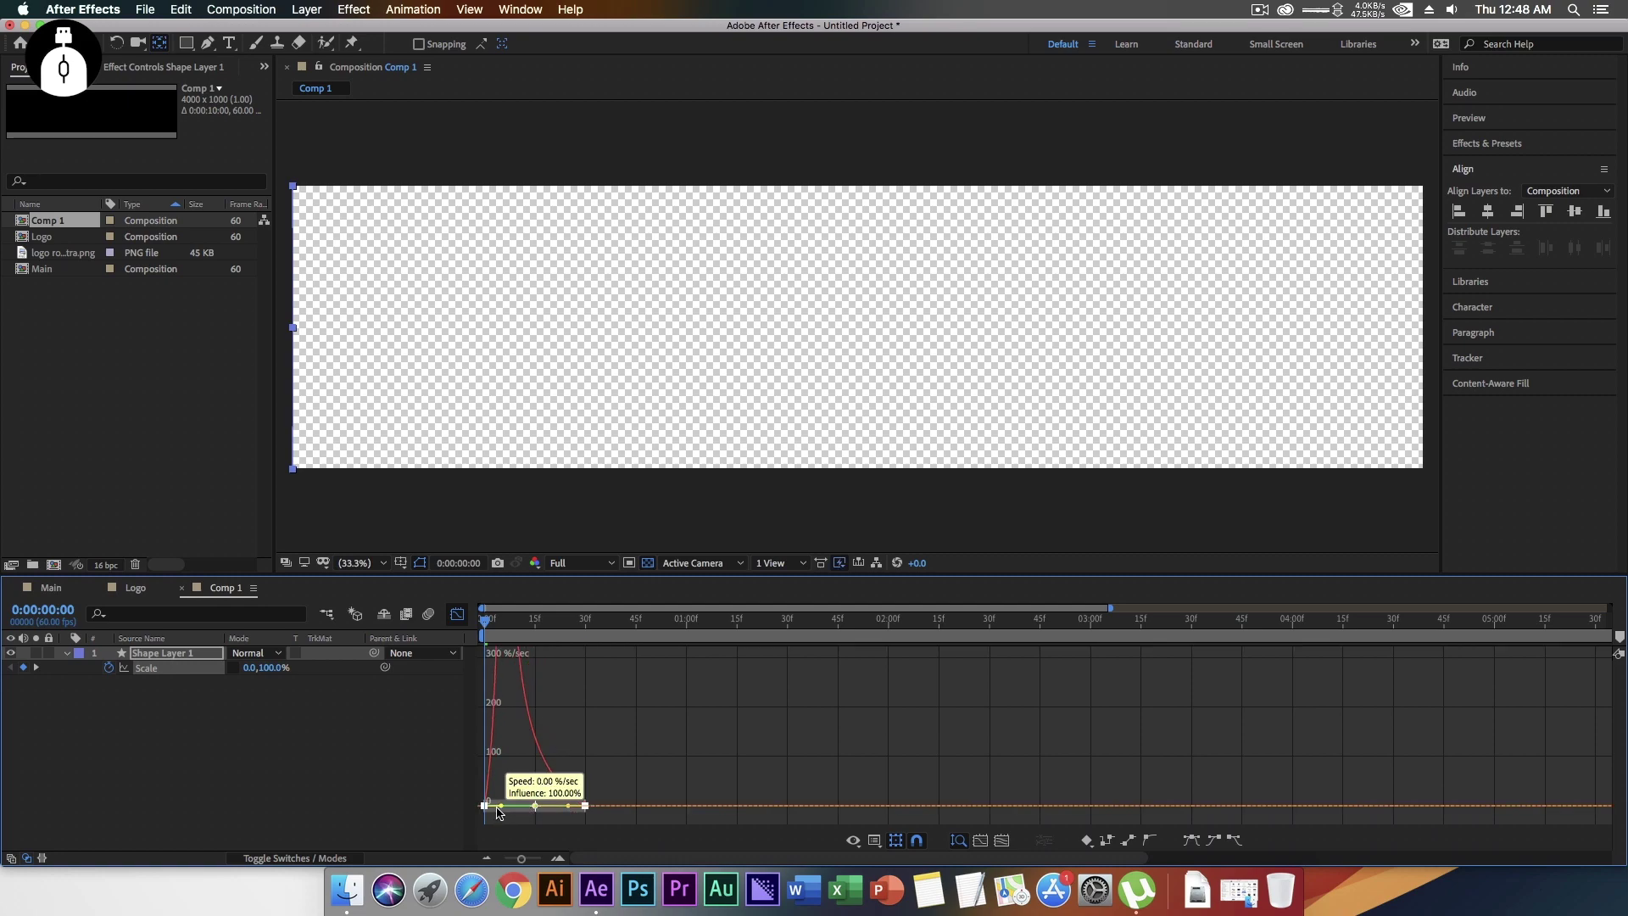
click(457, 614)
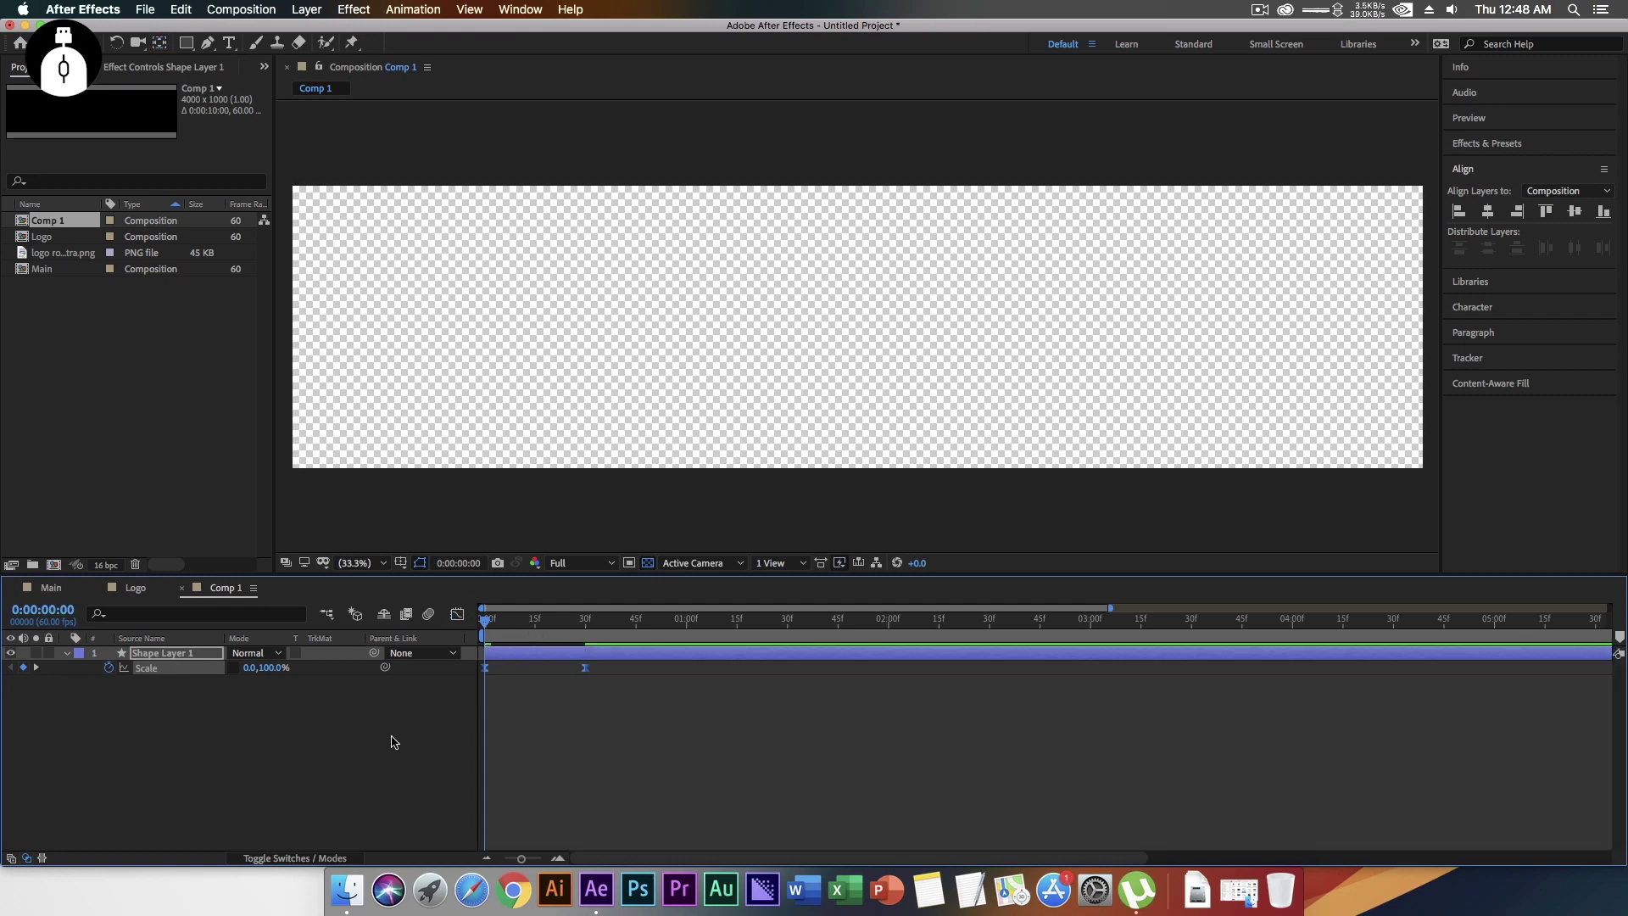
key(space)
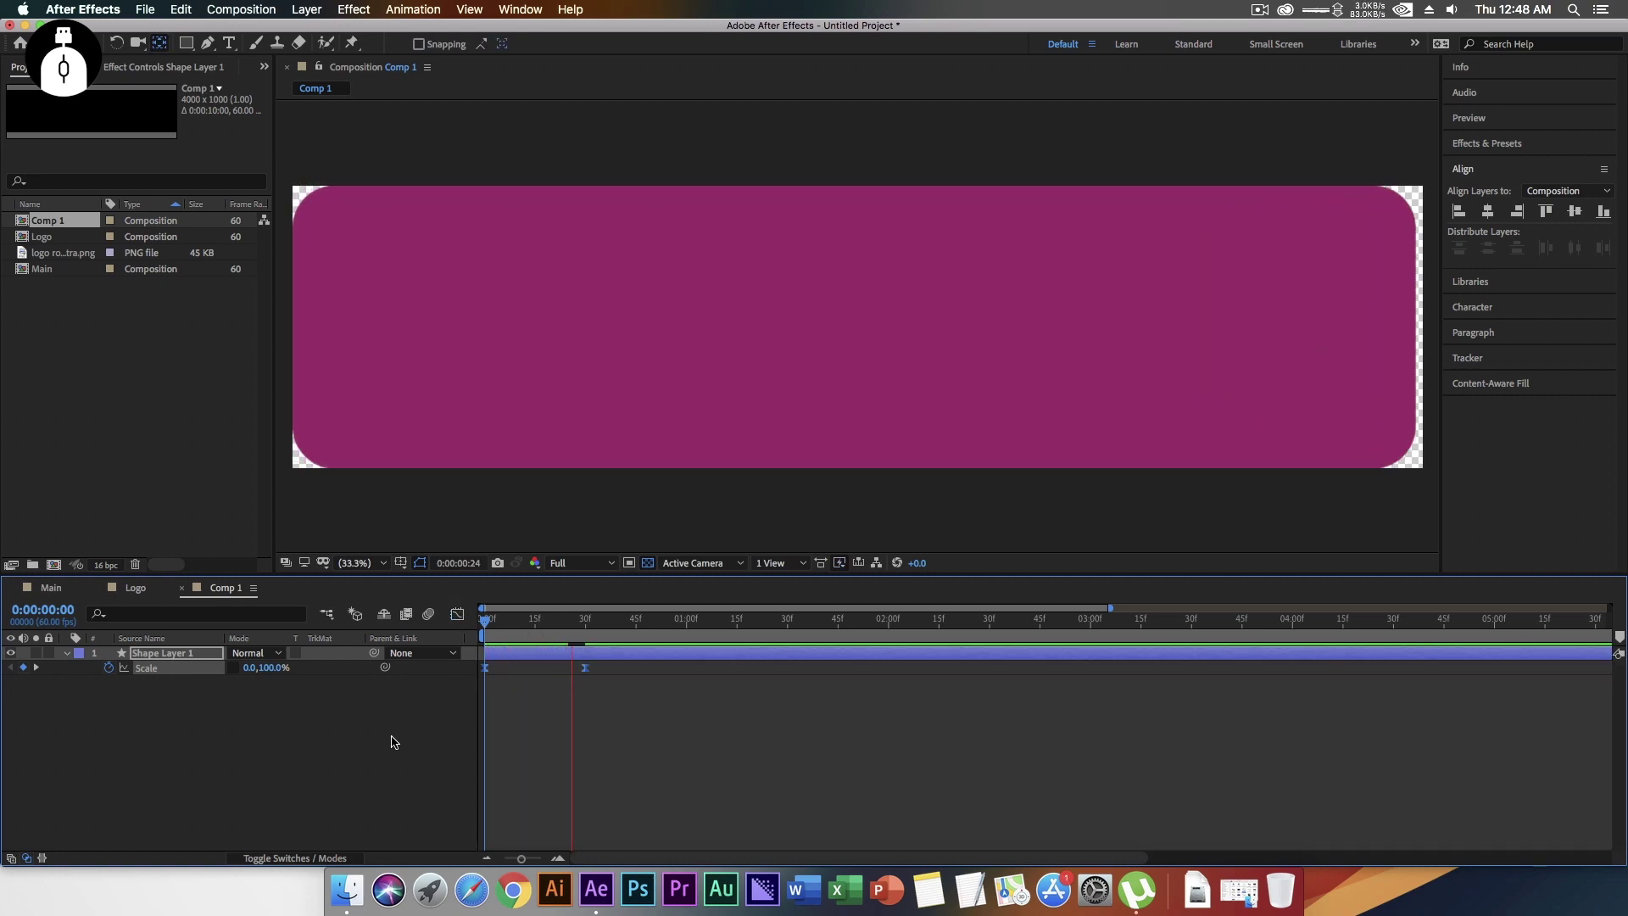
key(space)
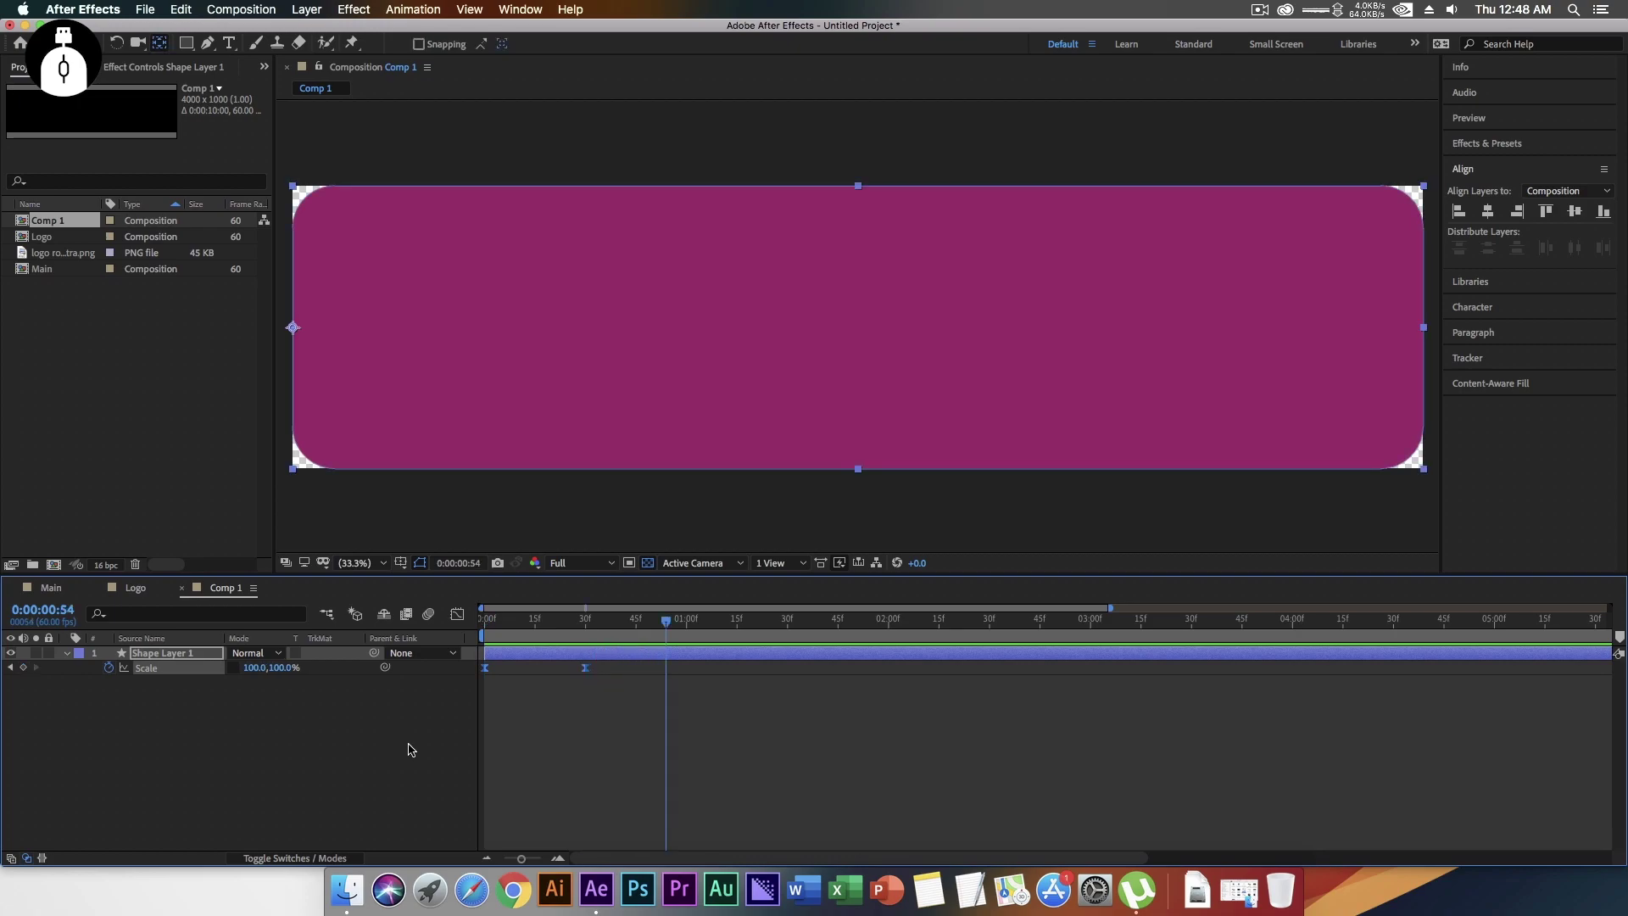
- Duplicate the animated shape layer three times so that Comp 1 holds four copies
click(67, 653)
click(185, 653)
key(ctrl+d)
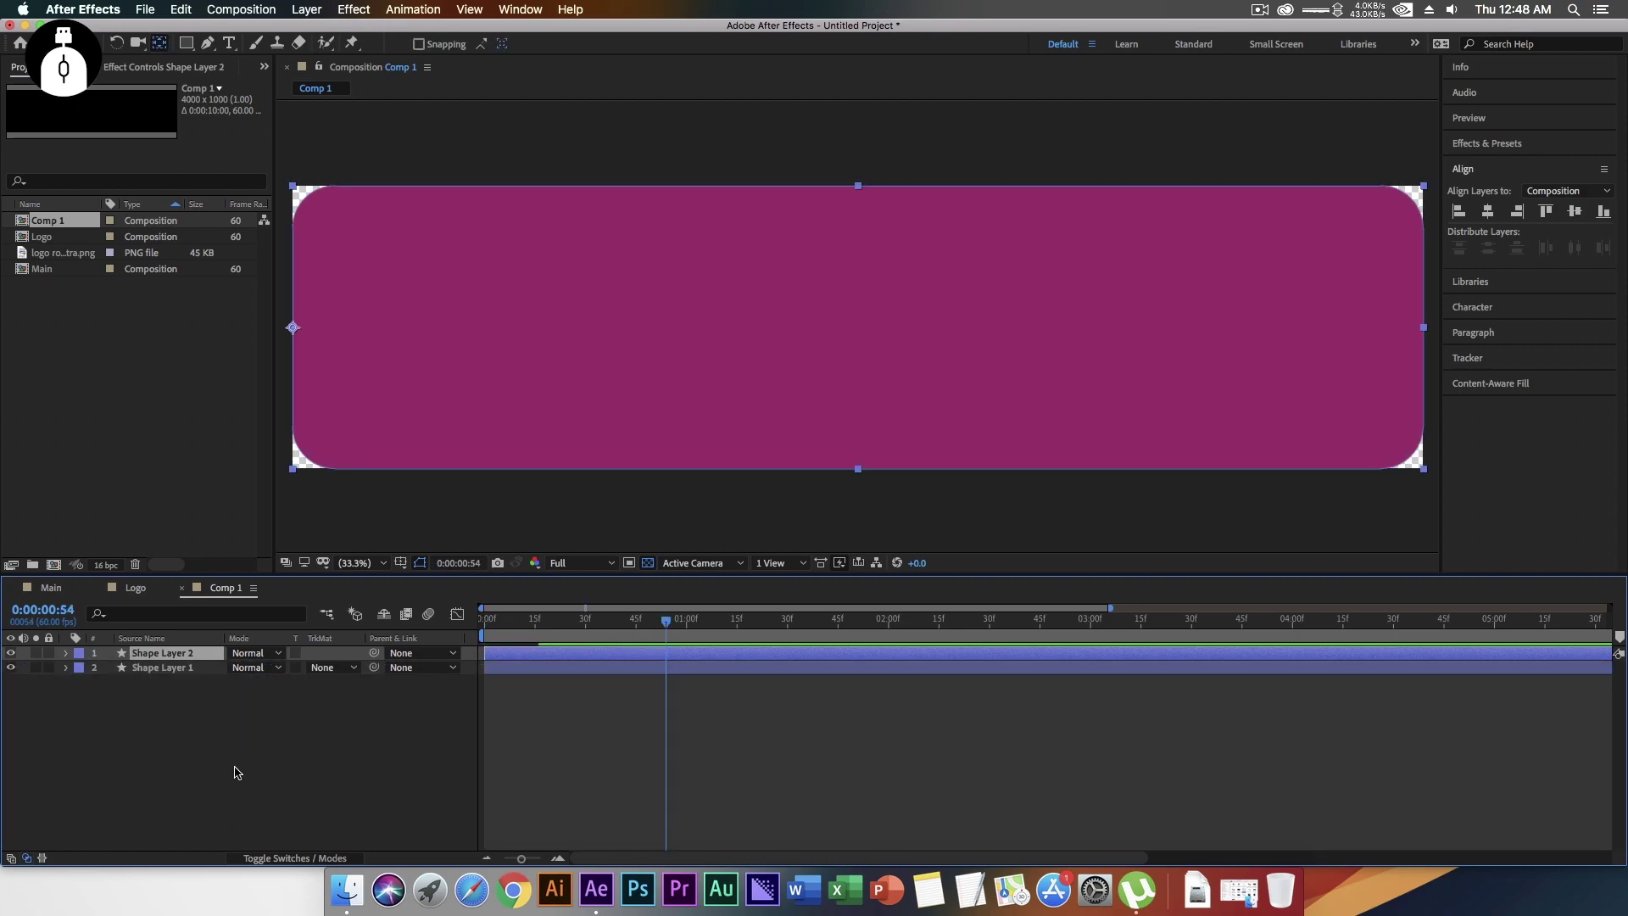
key(ctrl+d)
key(ctrl+d)
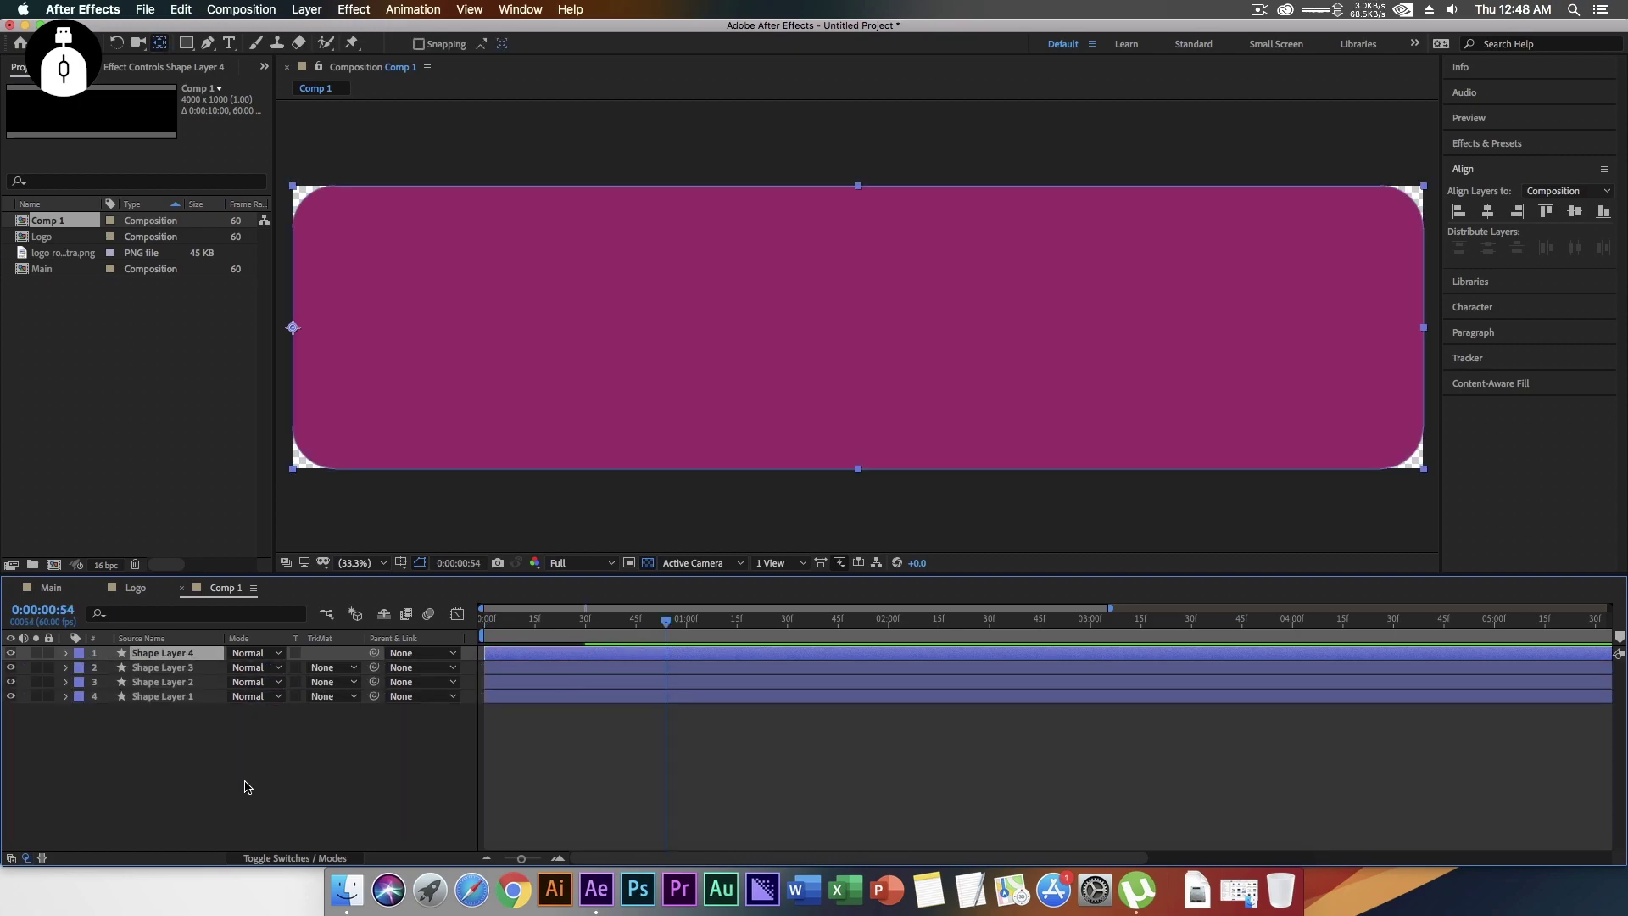
- Apply the Fill effect to Shape Layer 1 and set its color to white, FFFFFF
click(174, 697)
click(1527, 145)
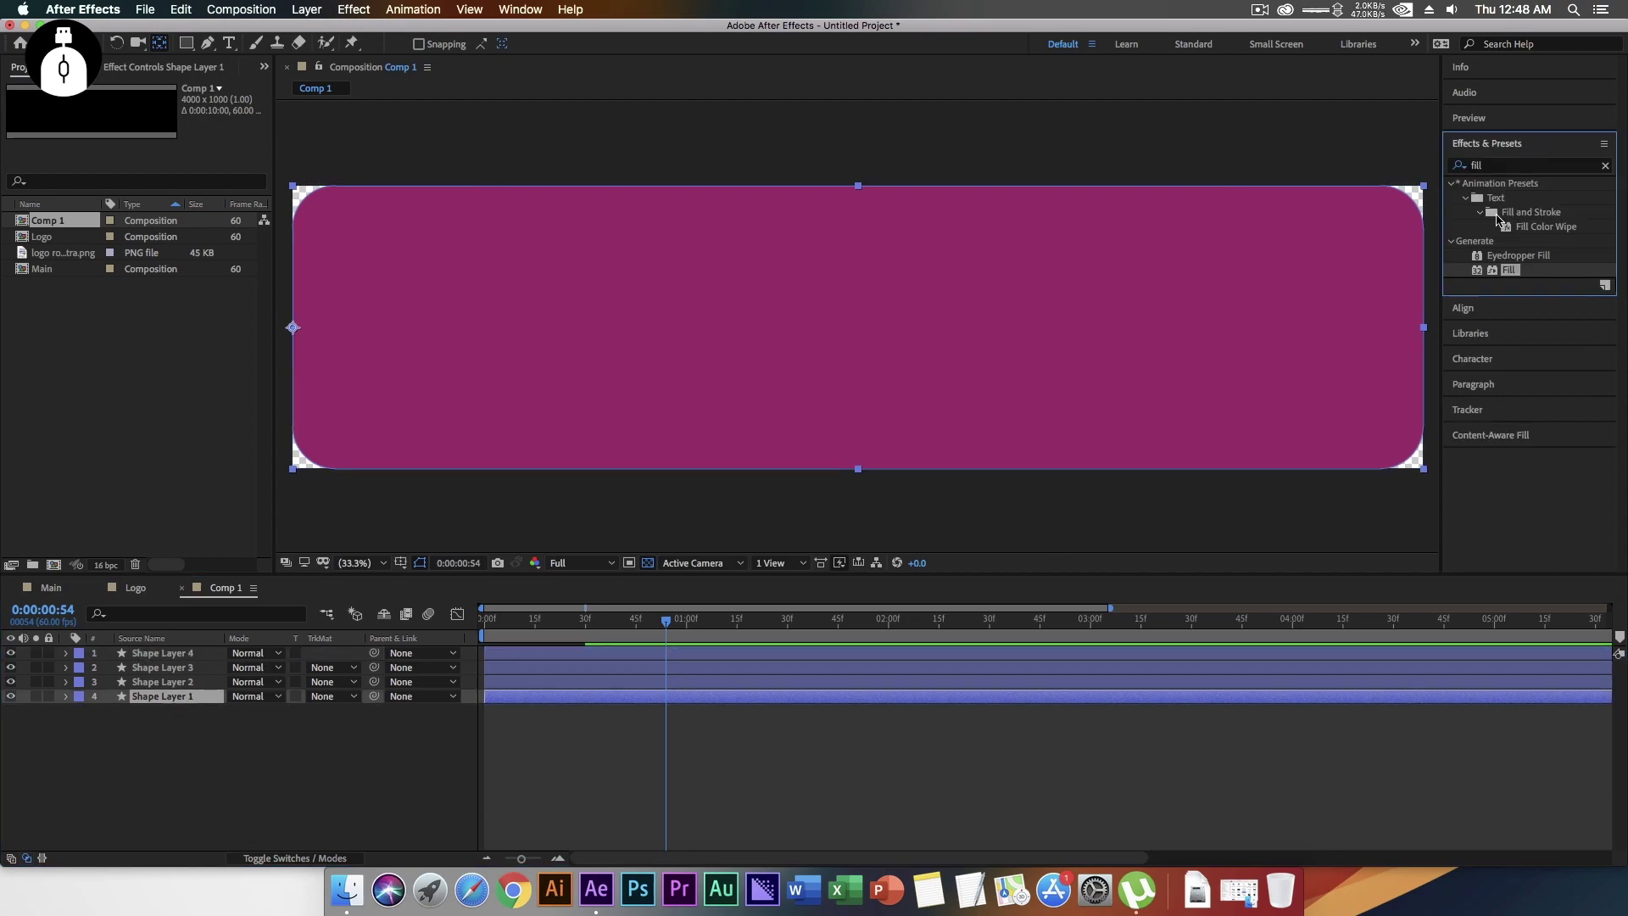
drag(1515, 273, 839, 382)
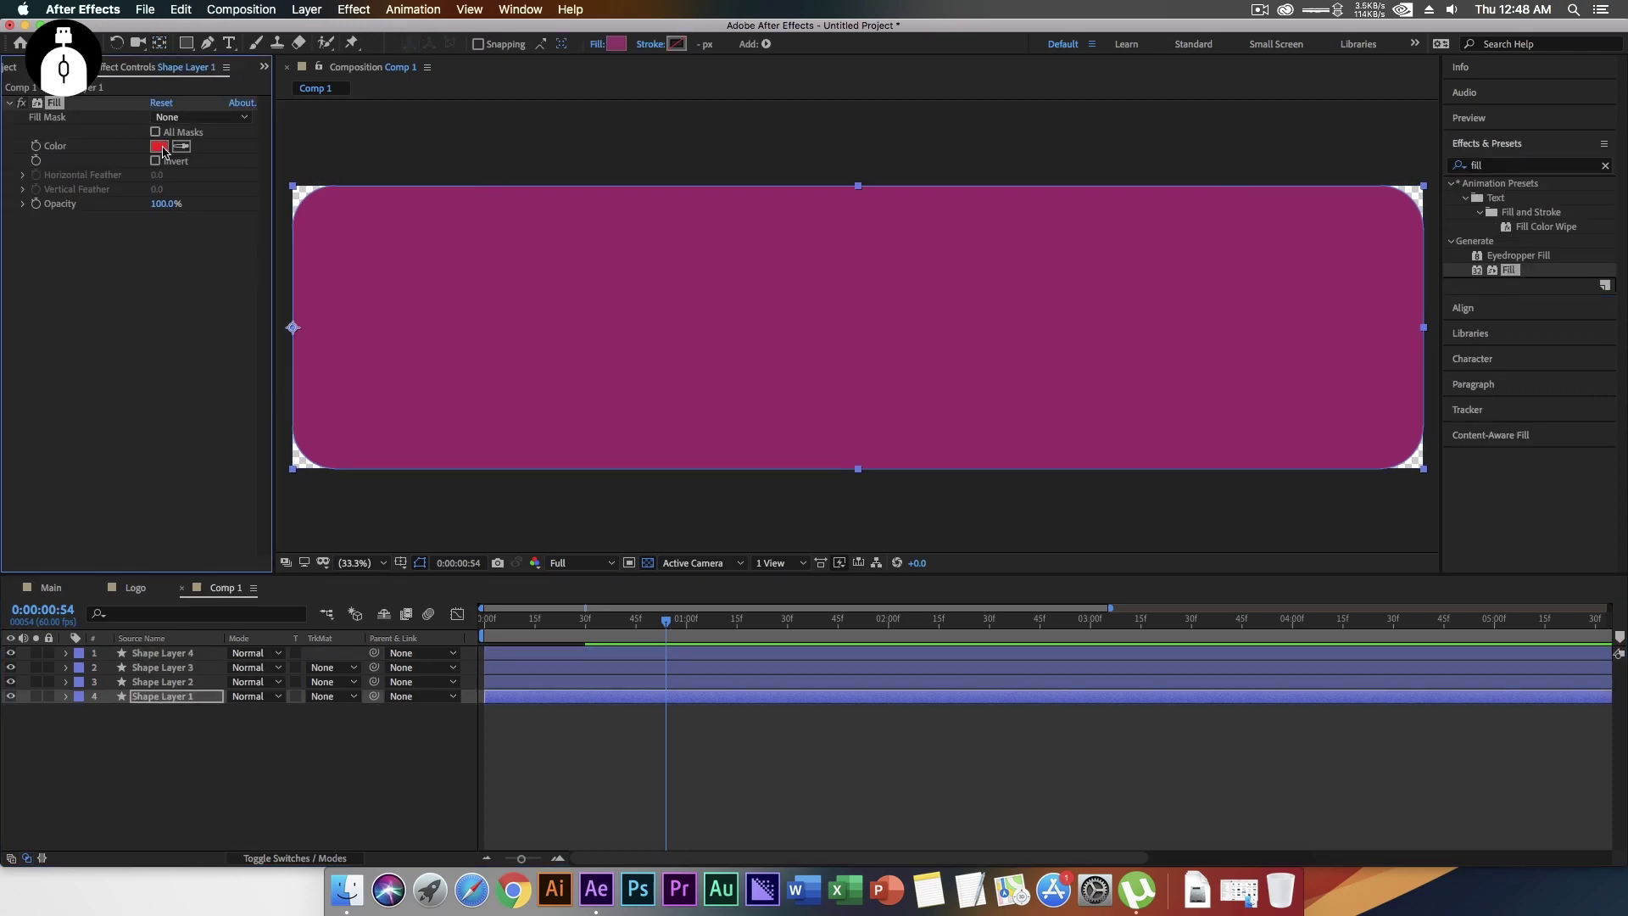
click(158, 145)
click(715, 562)
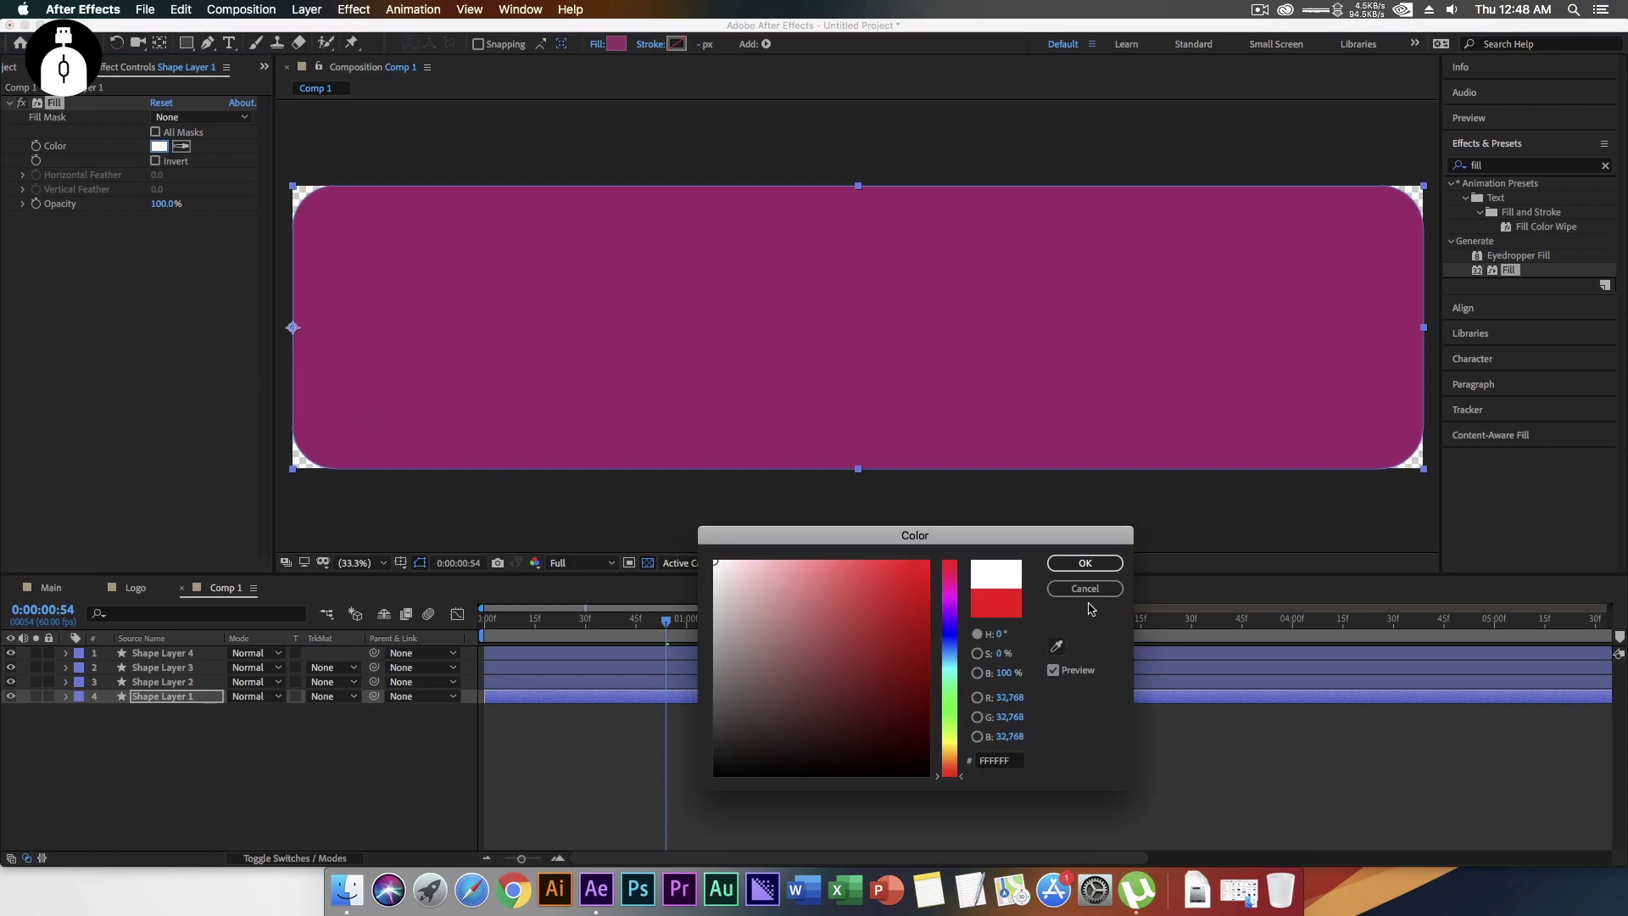
click(1084, 563)
- Apply the Fill effect to Shape Layer 3 and set its color to white
click(183, 669)
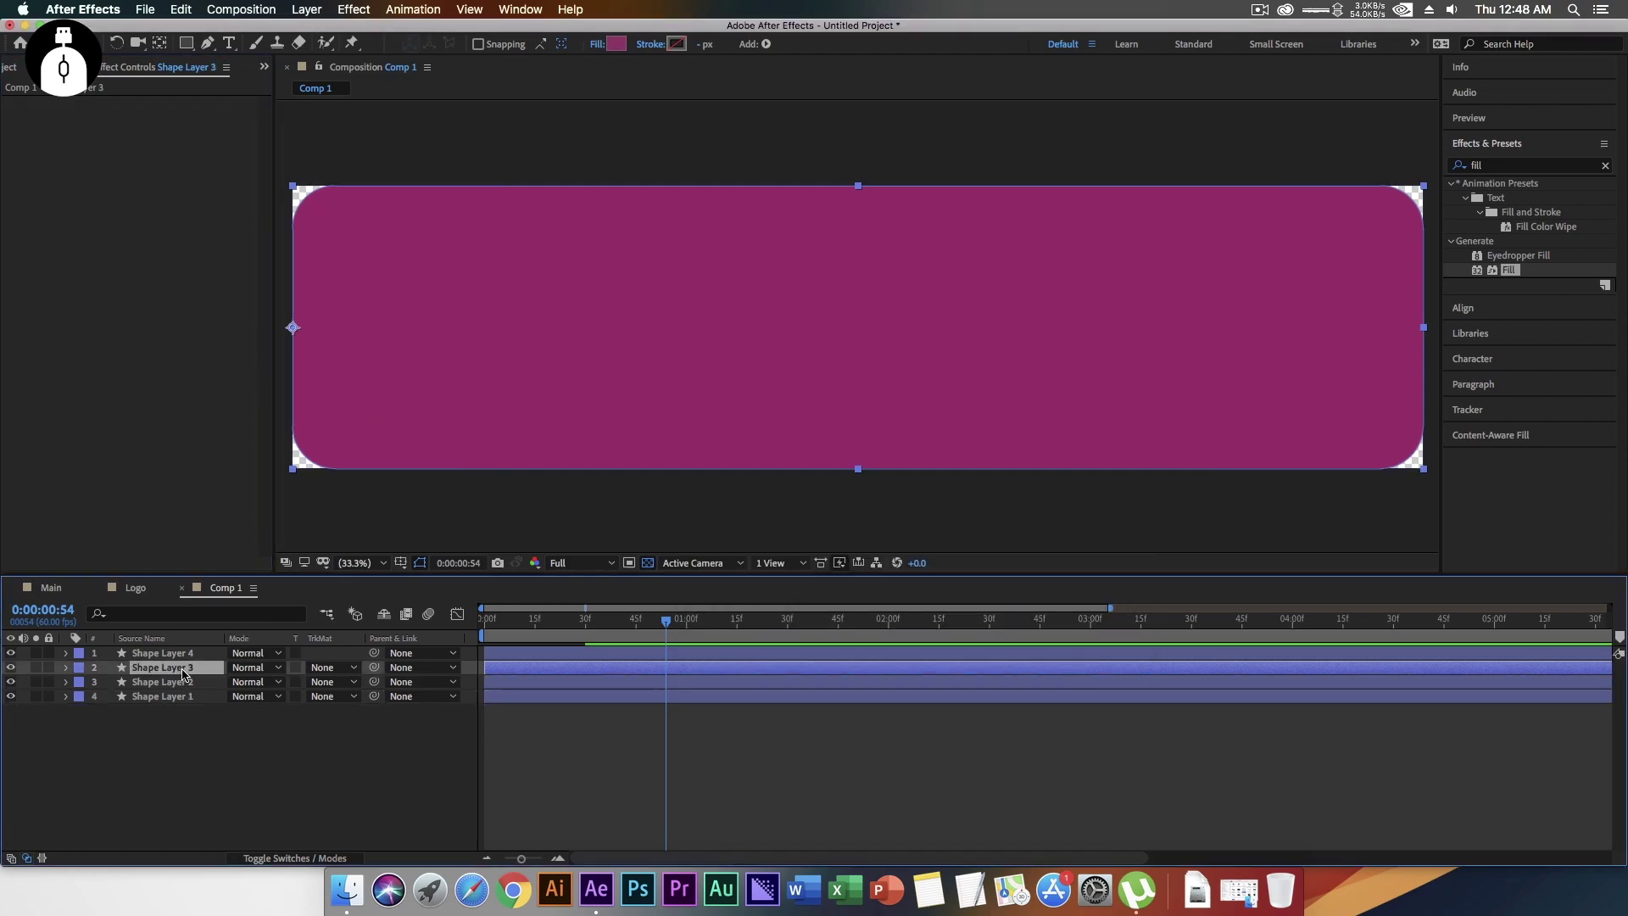
double_click(1509, 270)
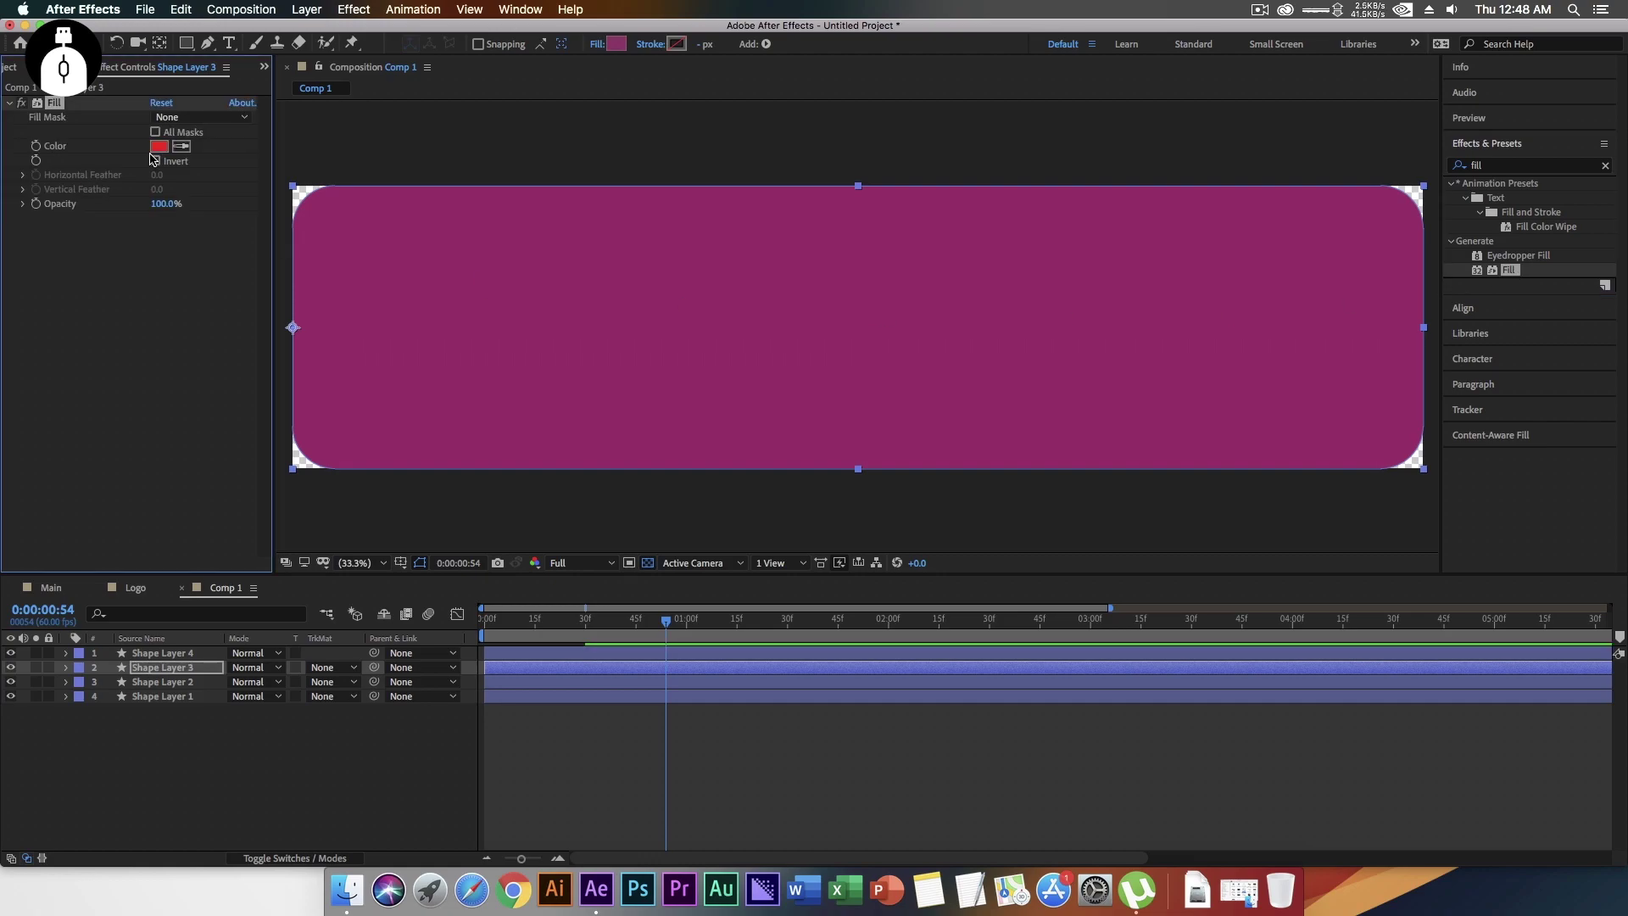
click(158, 145)
drag(791, 595, 661, 526)
click(1082, 563)
- Stagger the layer starts in the timeline: Shape Layer 2 at frame 5, Shape Layer 3 at frame 10 and Shape Layer 4 at frame 15
drag(521, 858, 535, 862)
drag(500, 682, 632, 674)
click(514, 678)
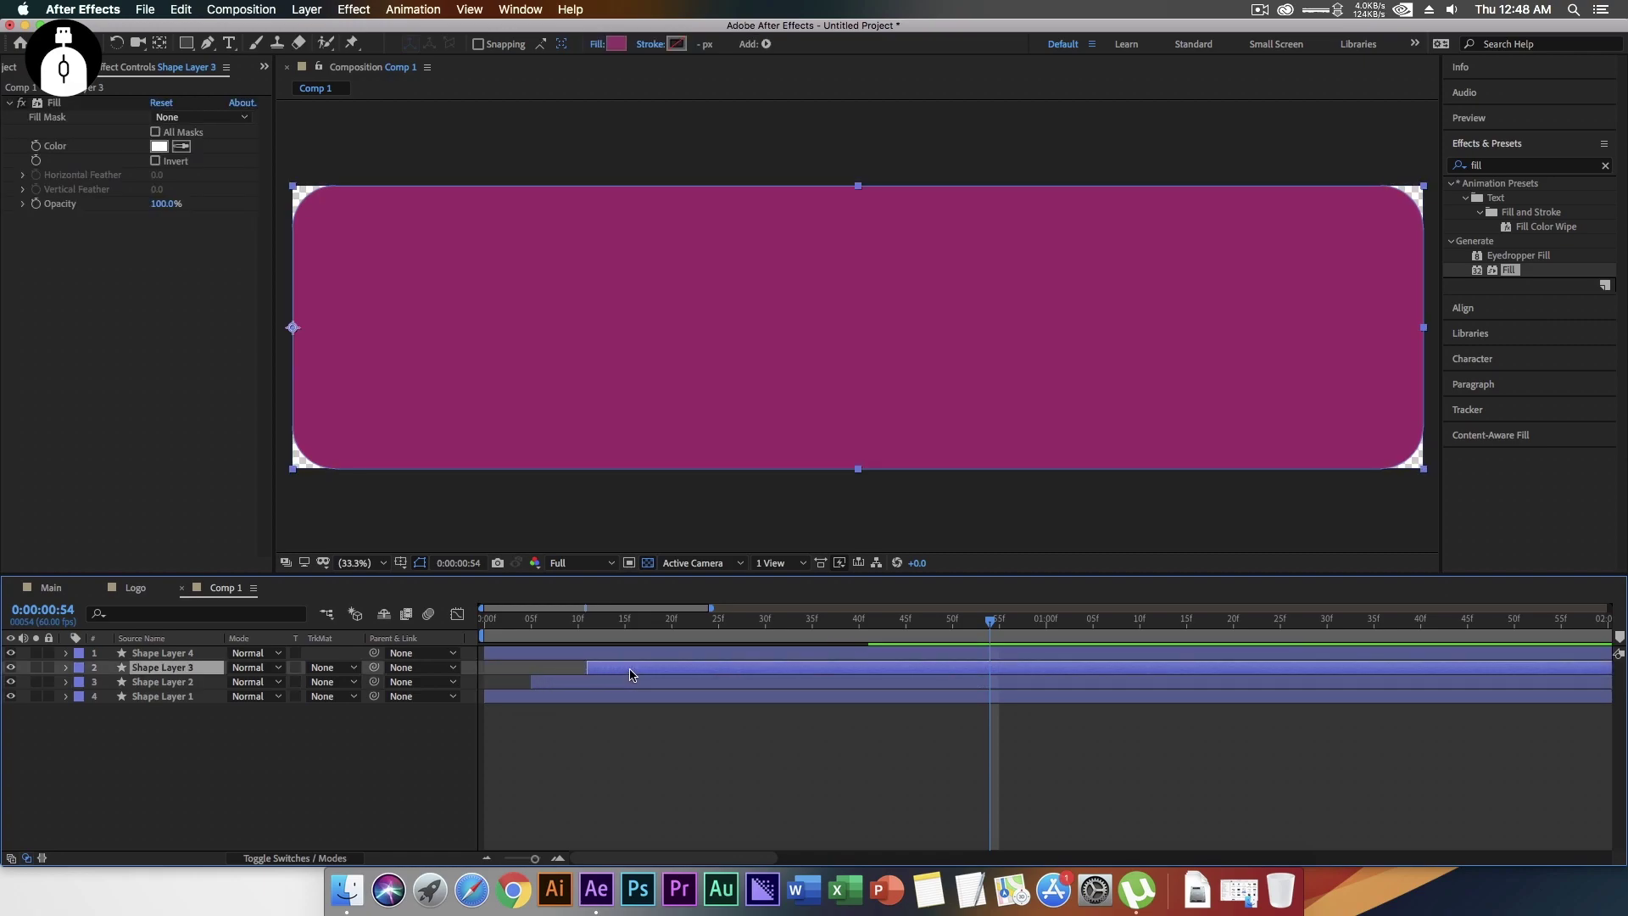
drag(528, 654, 668, 654)
- Preview the staggered magenta and white bar reveal in Comp 1 from the first frame
key(Home)
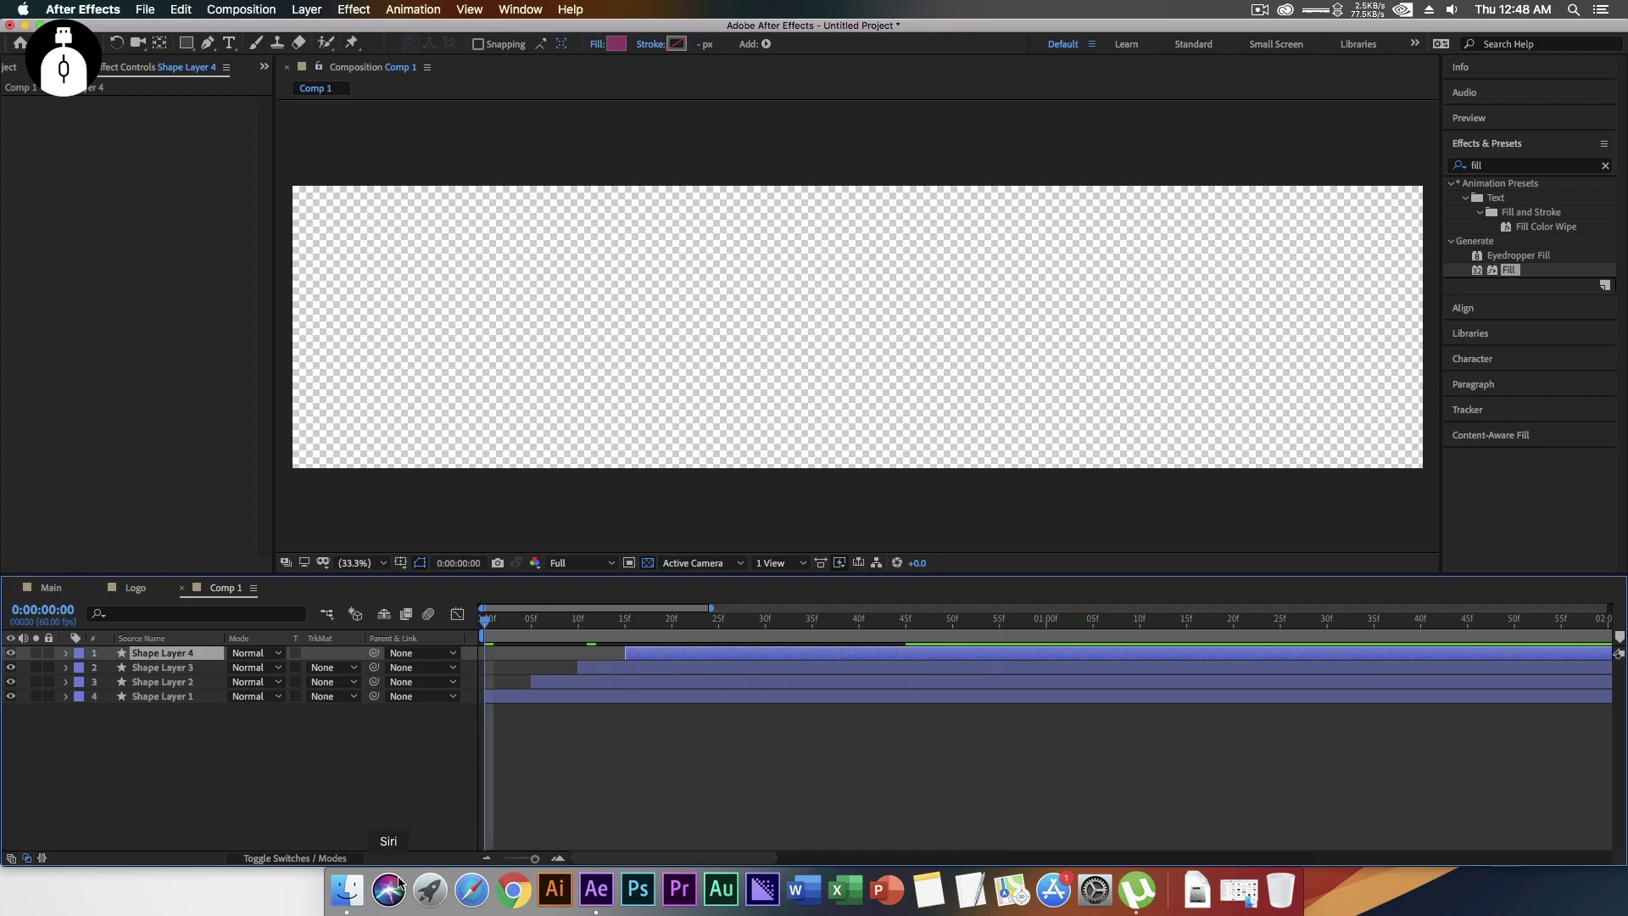
key(space)
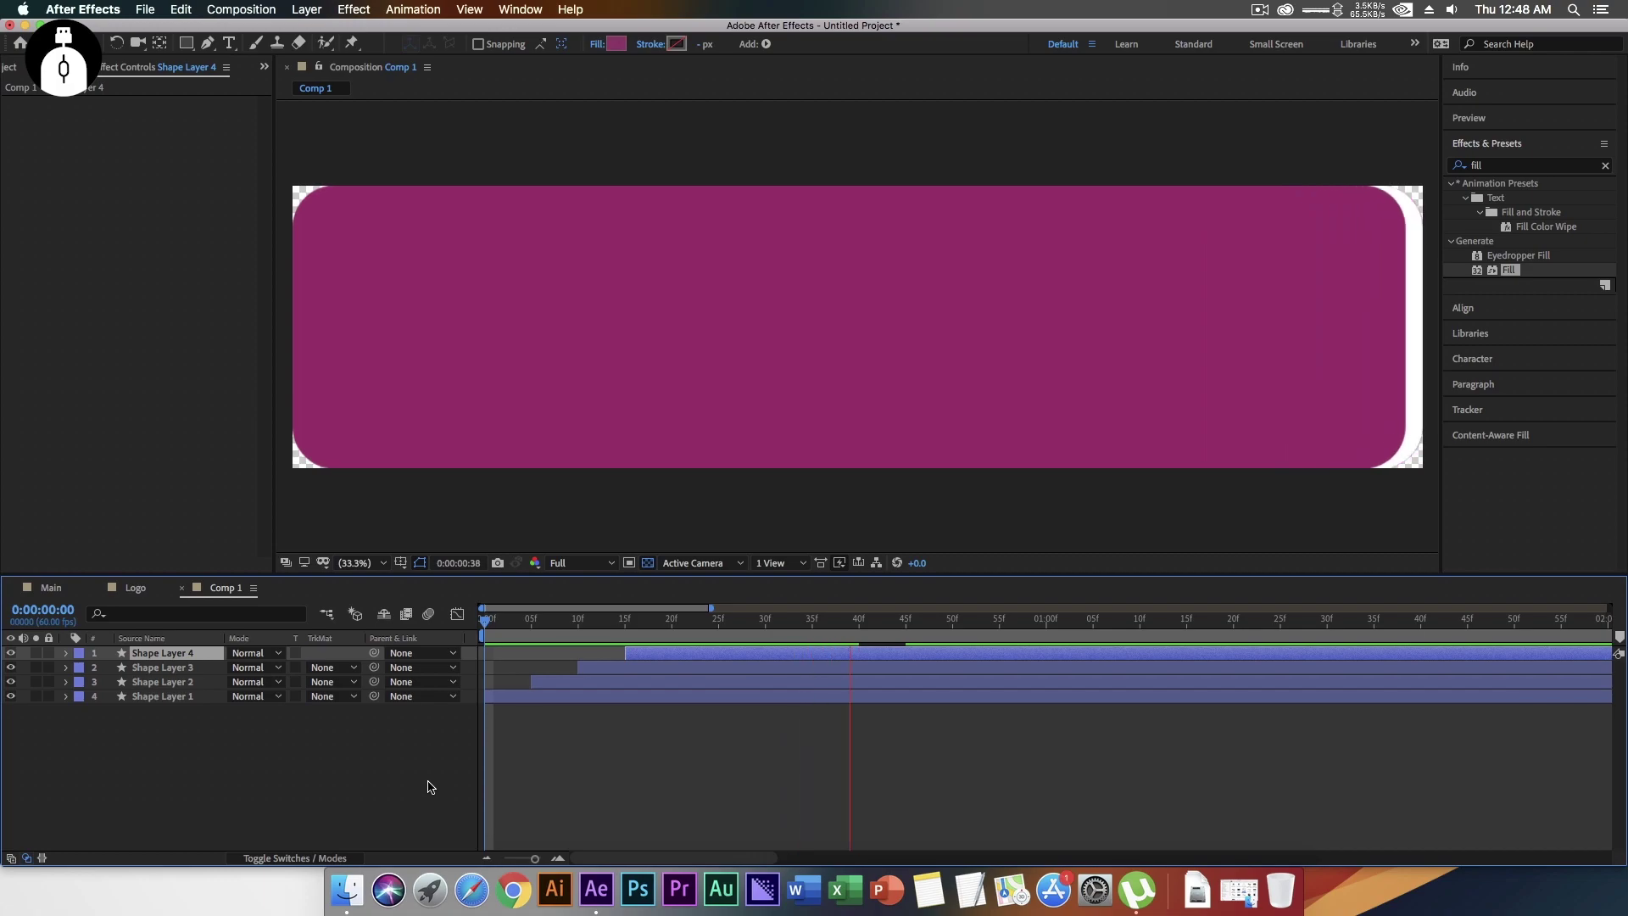
key(space)
key(Home)
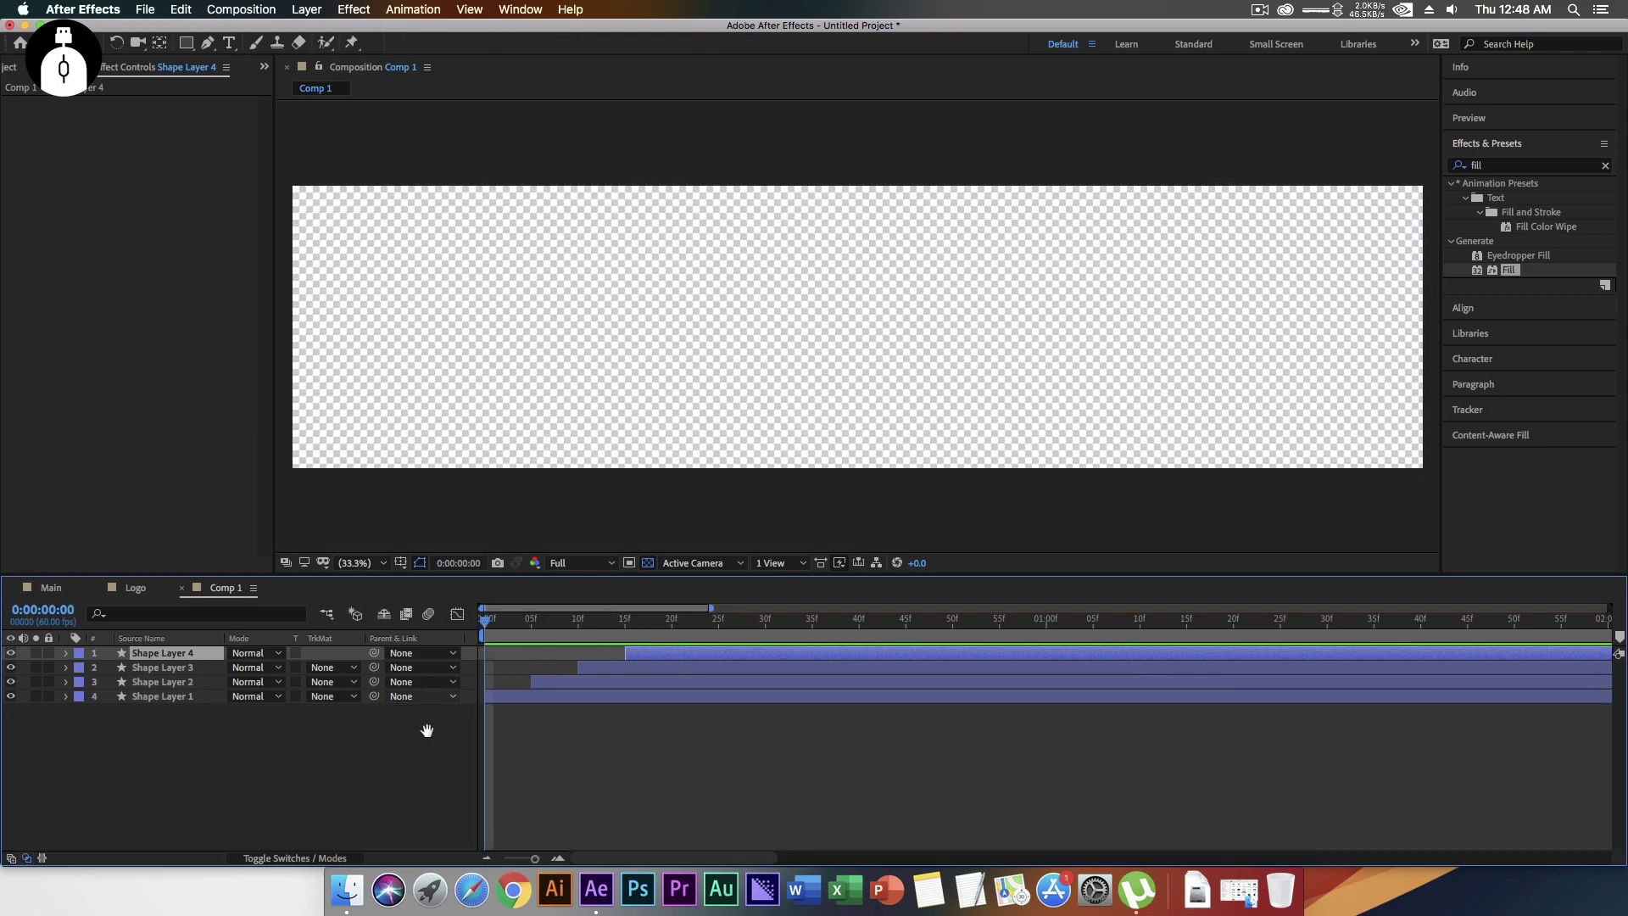
key(space)
key(space)
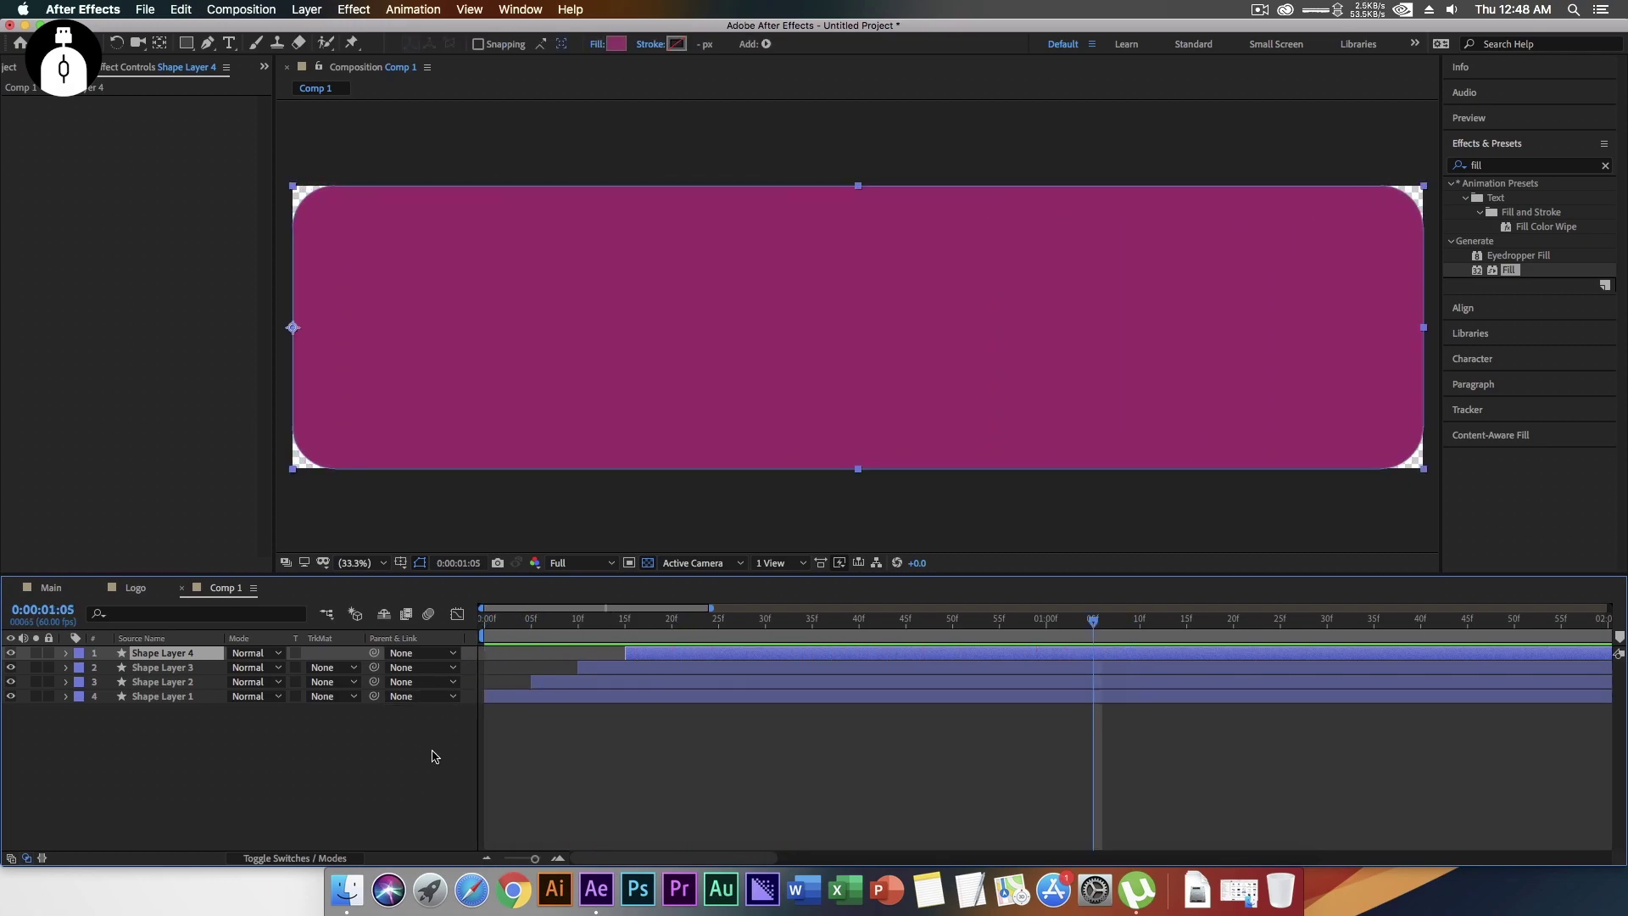
- Add the text BanglaCENT over the magenta bar in Comp 1 as a new text layer
click(373, 776)
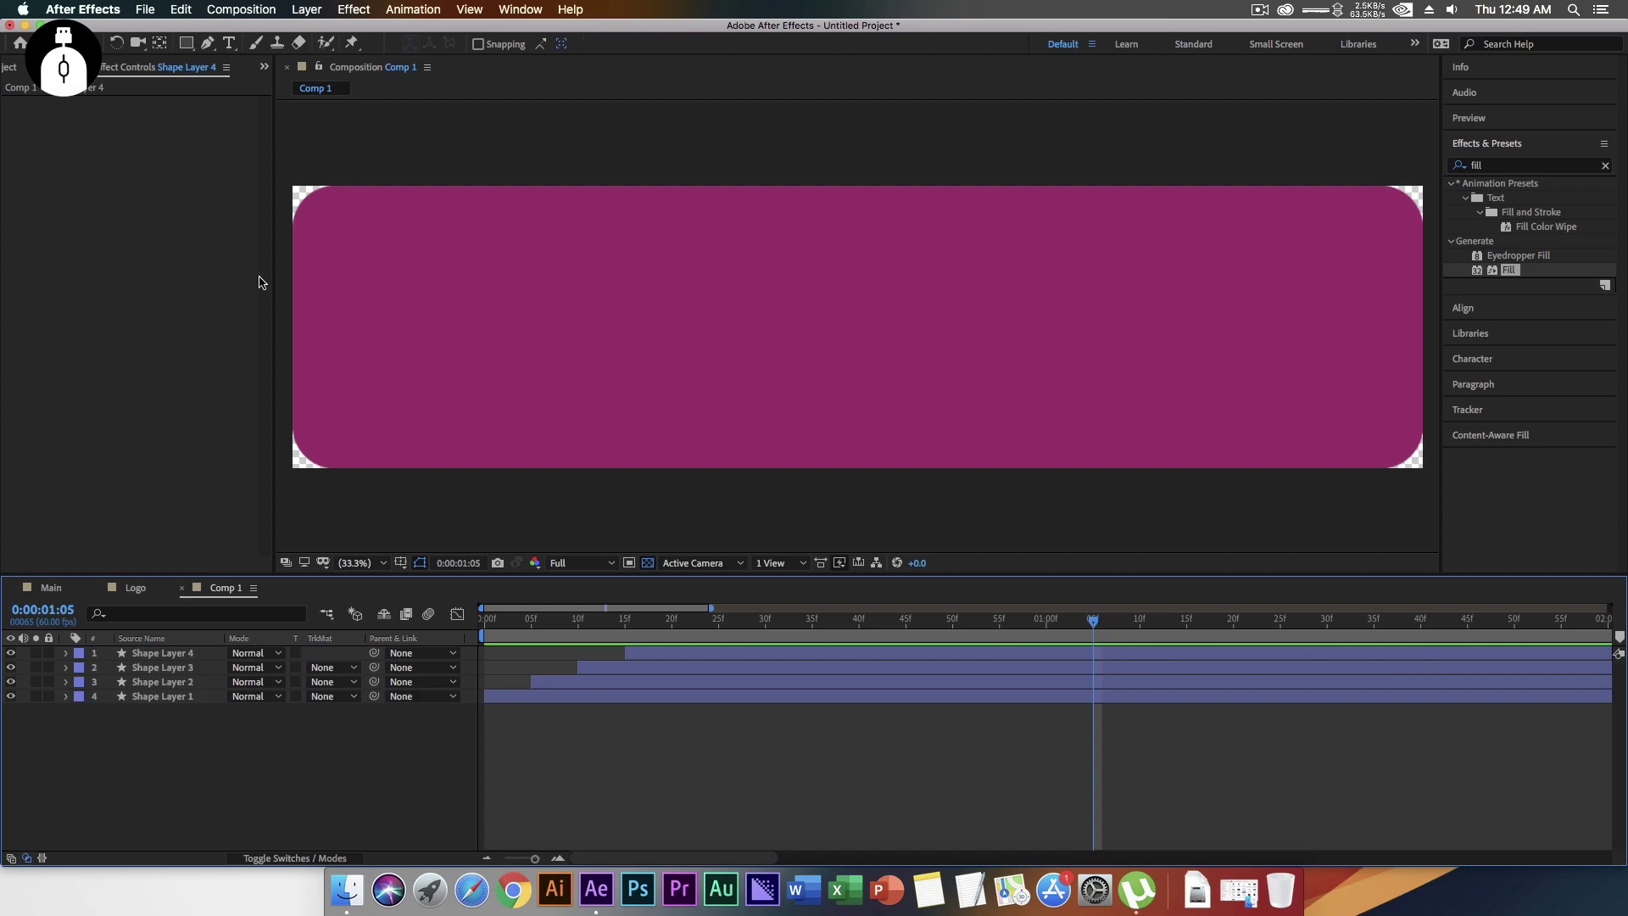
click(229, 47)
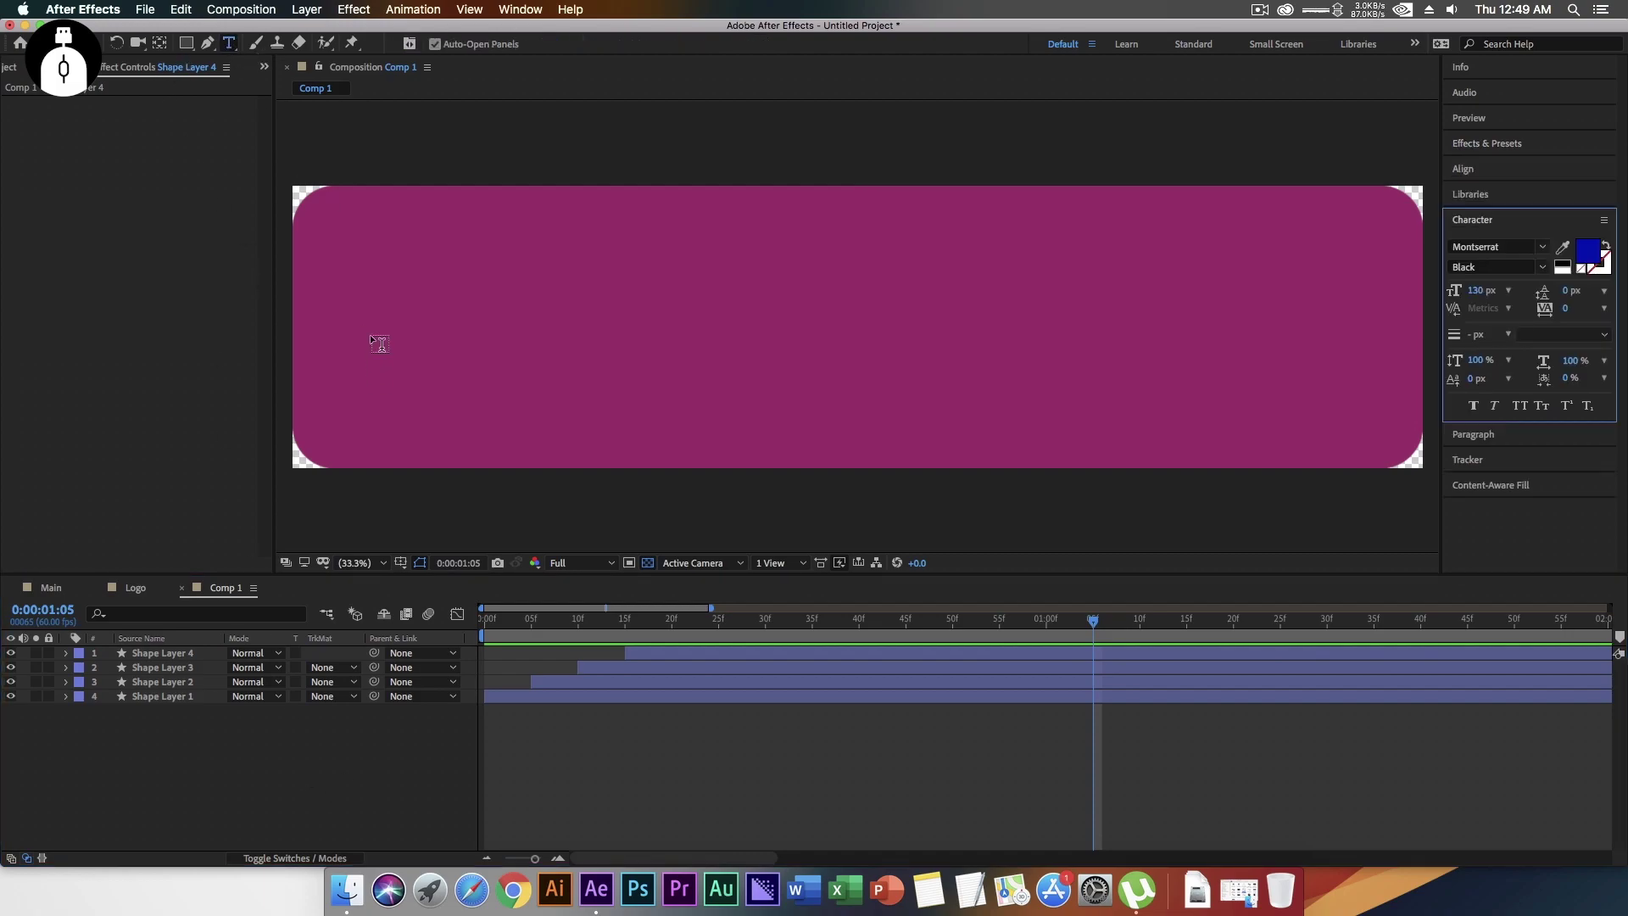
click(373, 341)
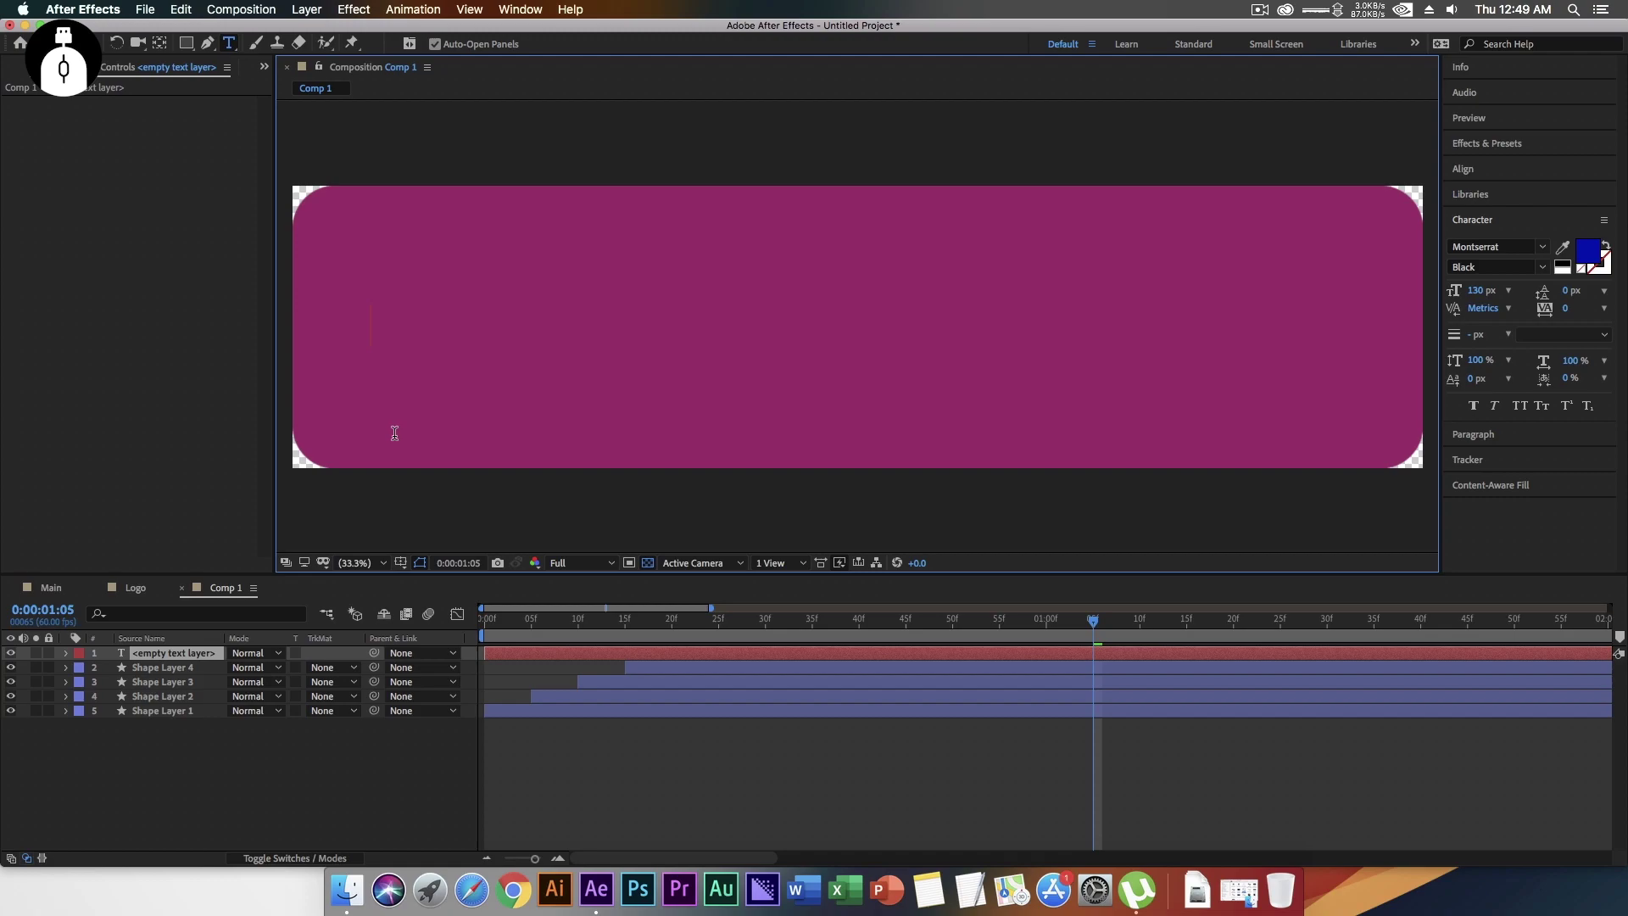
text(BanglaCENT)
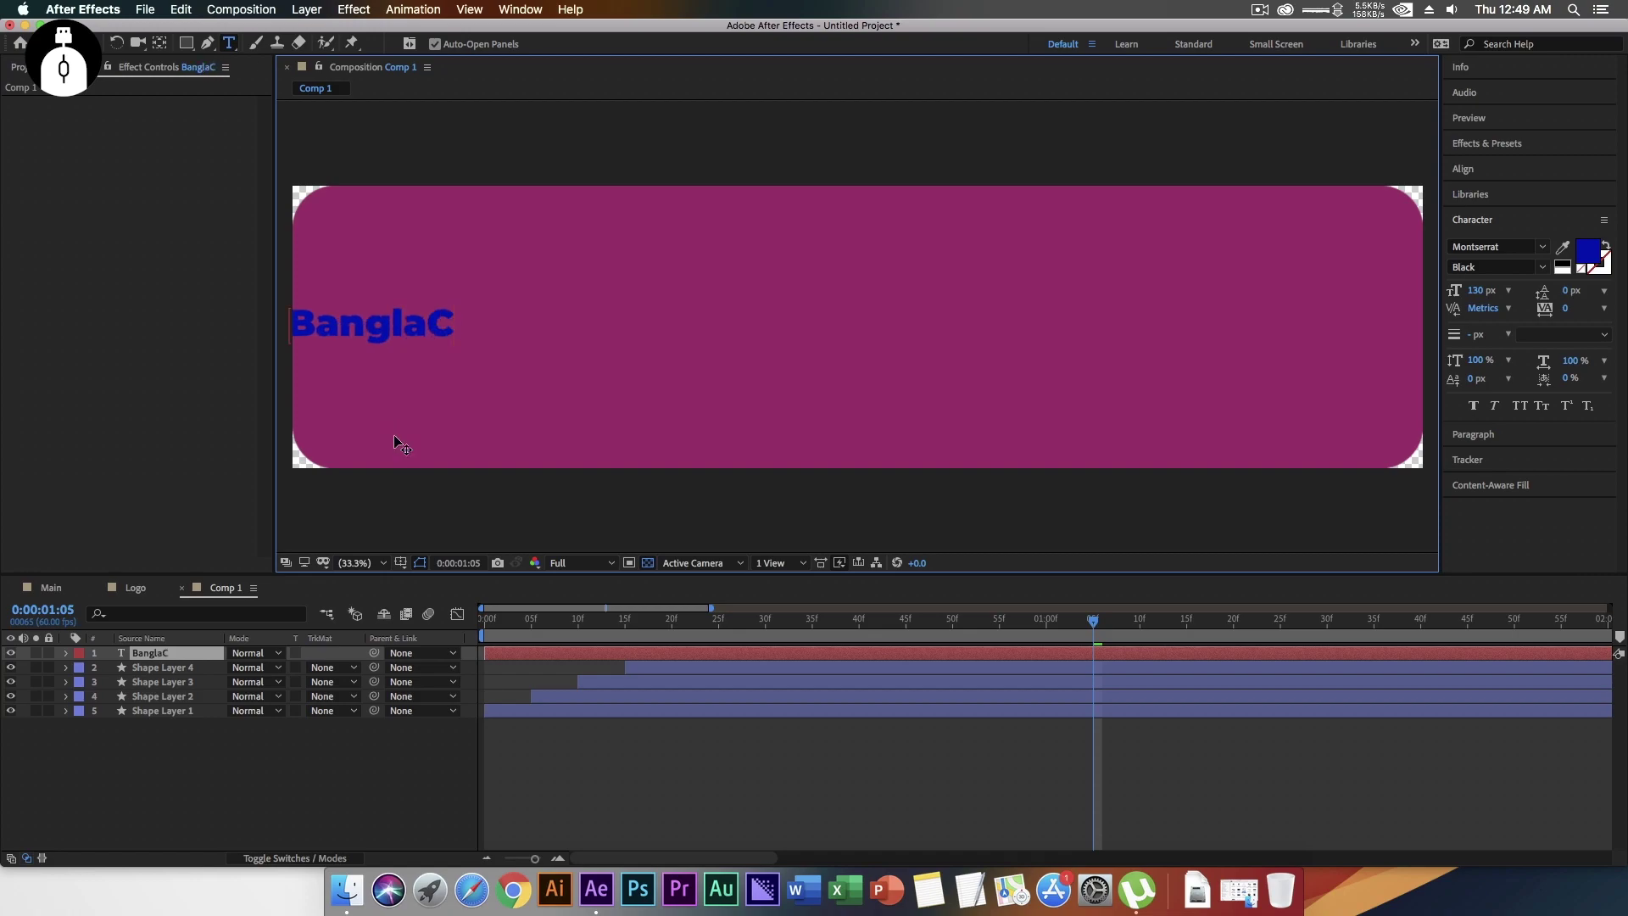
- Color the BanglaCENT text white, FFFFFF, and center it horizontally in the composition
key(super+a)
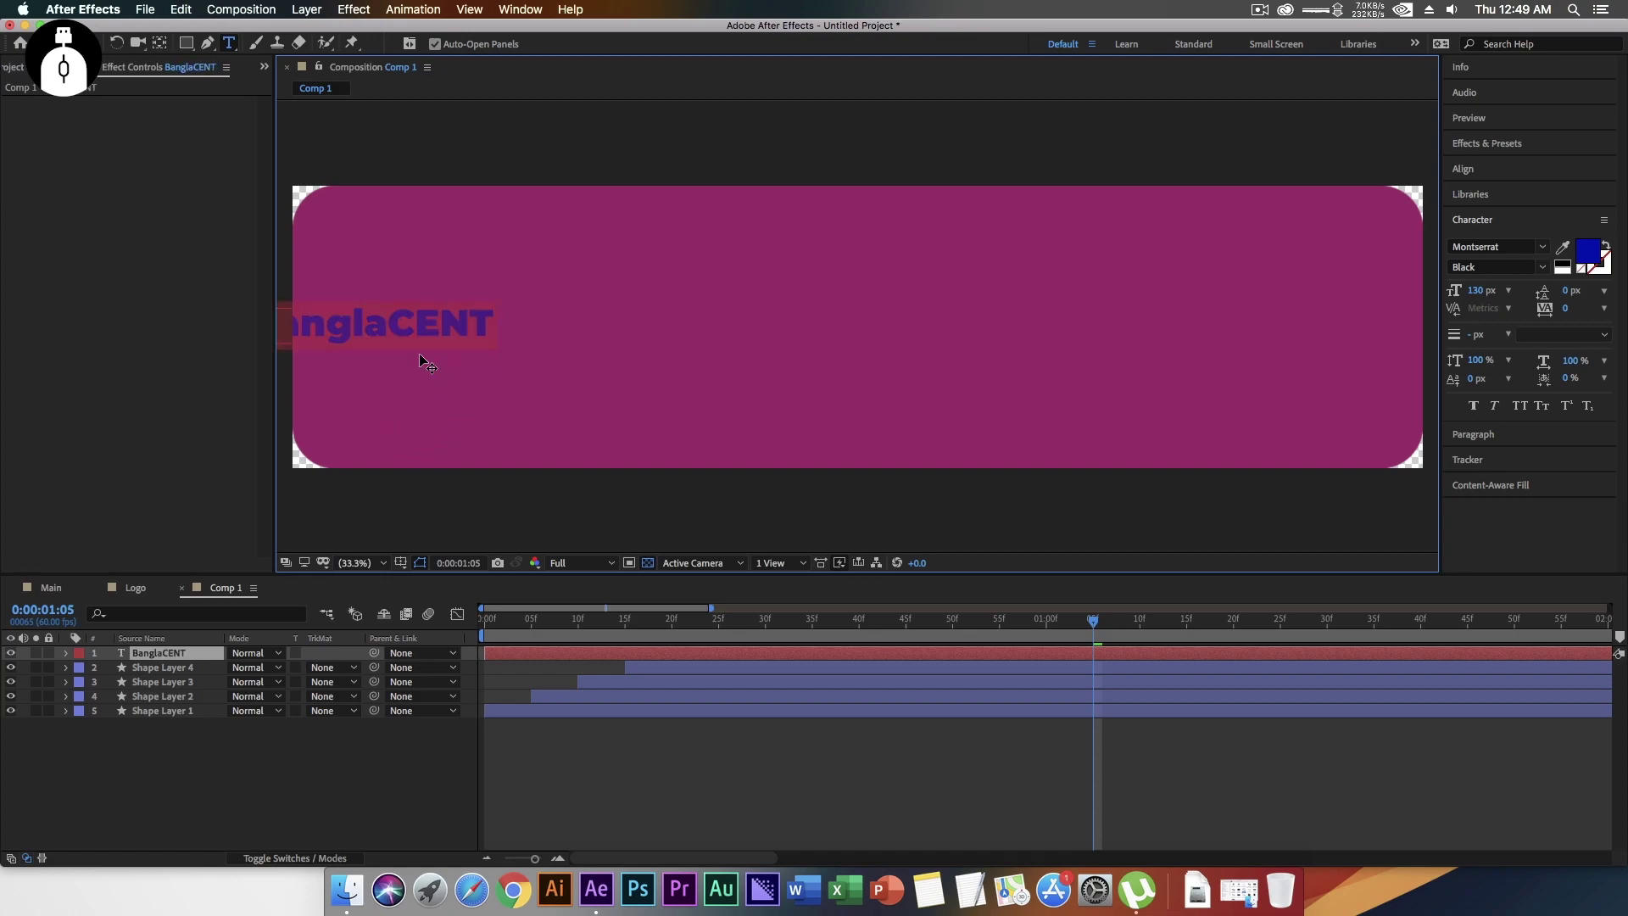
click(1589, 255)
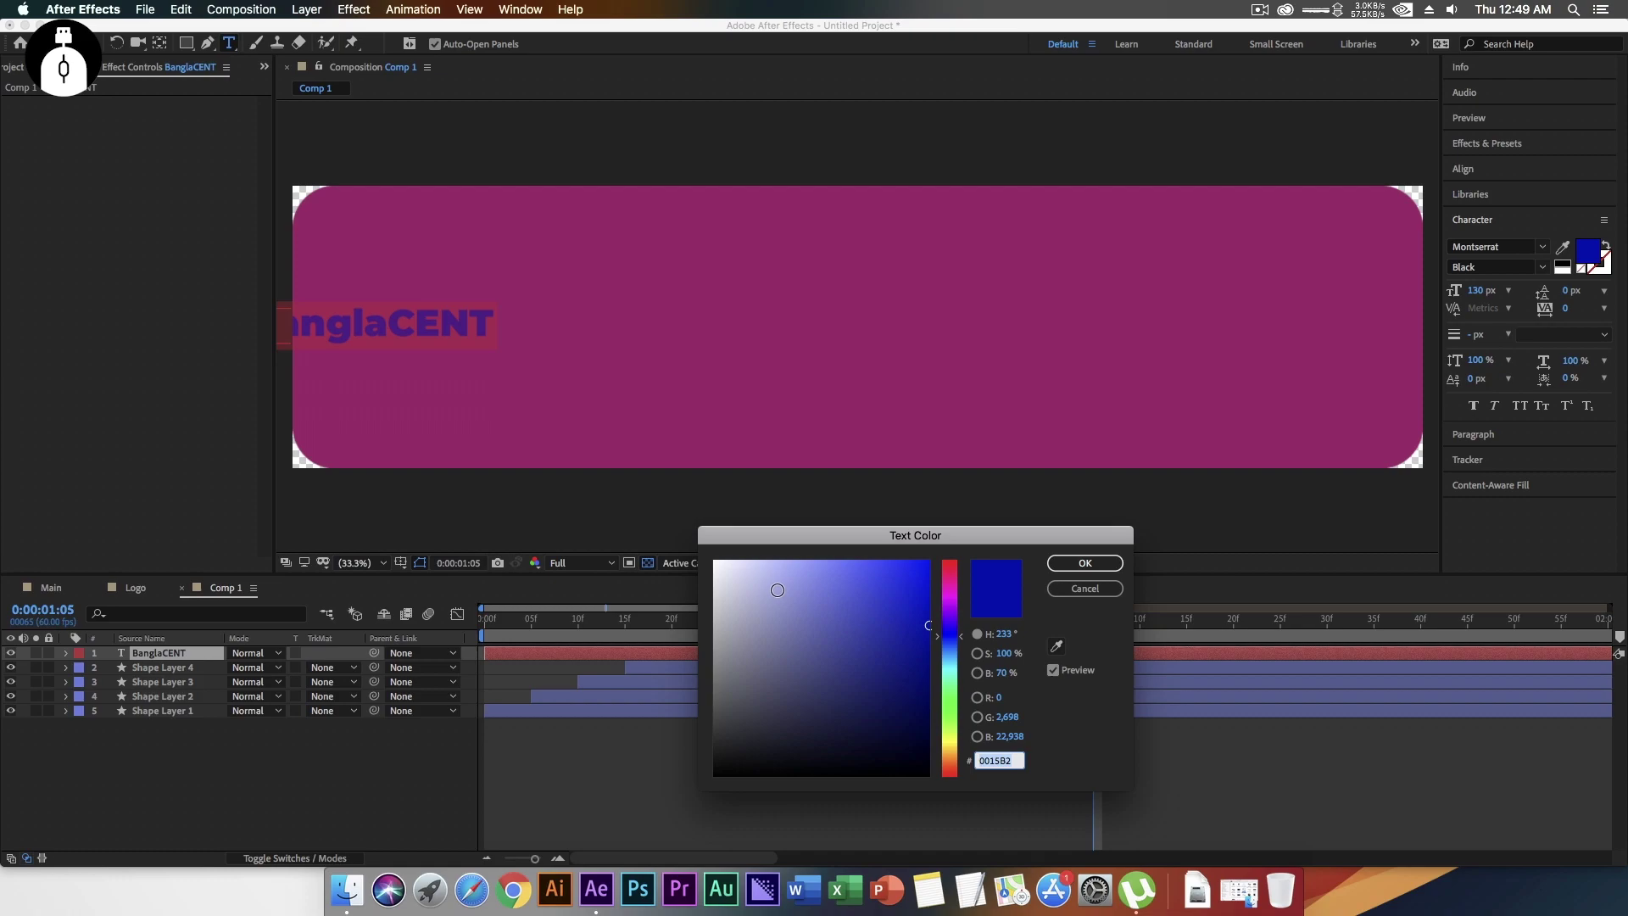
text(ffffff)
click(1071, 564)
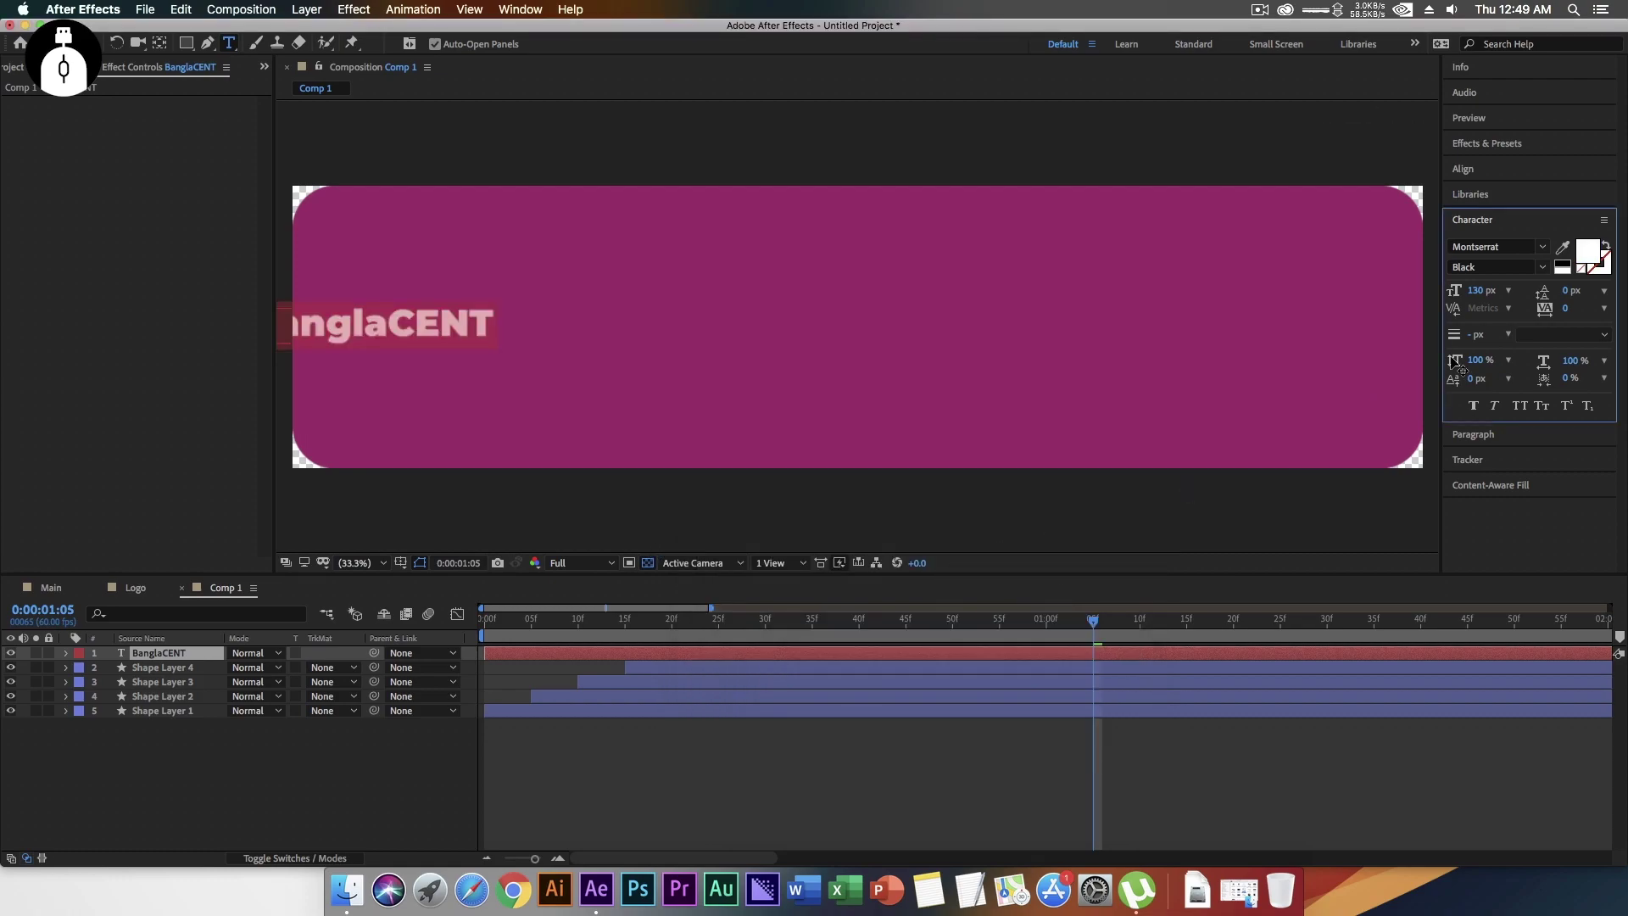
click(1464, 169)
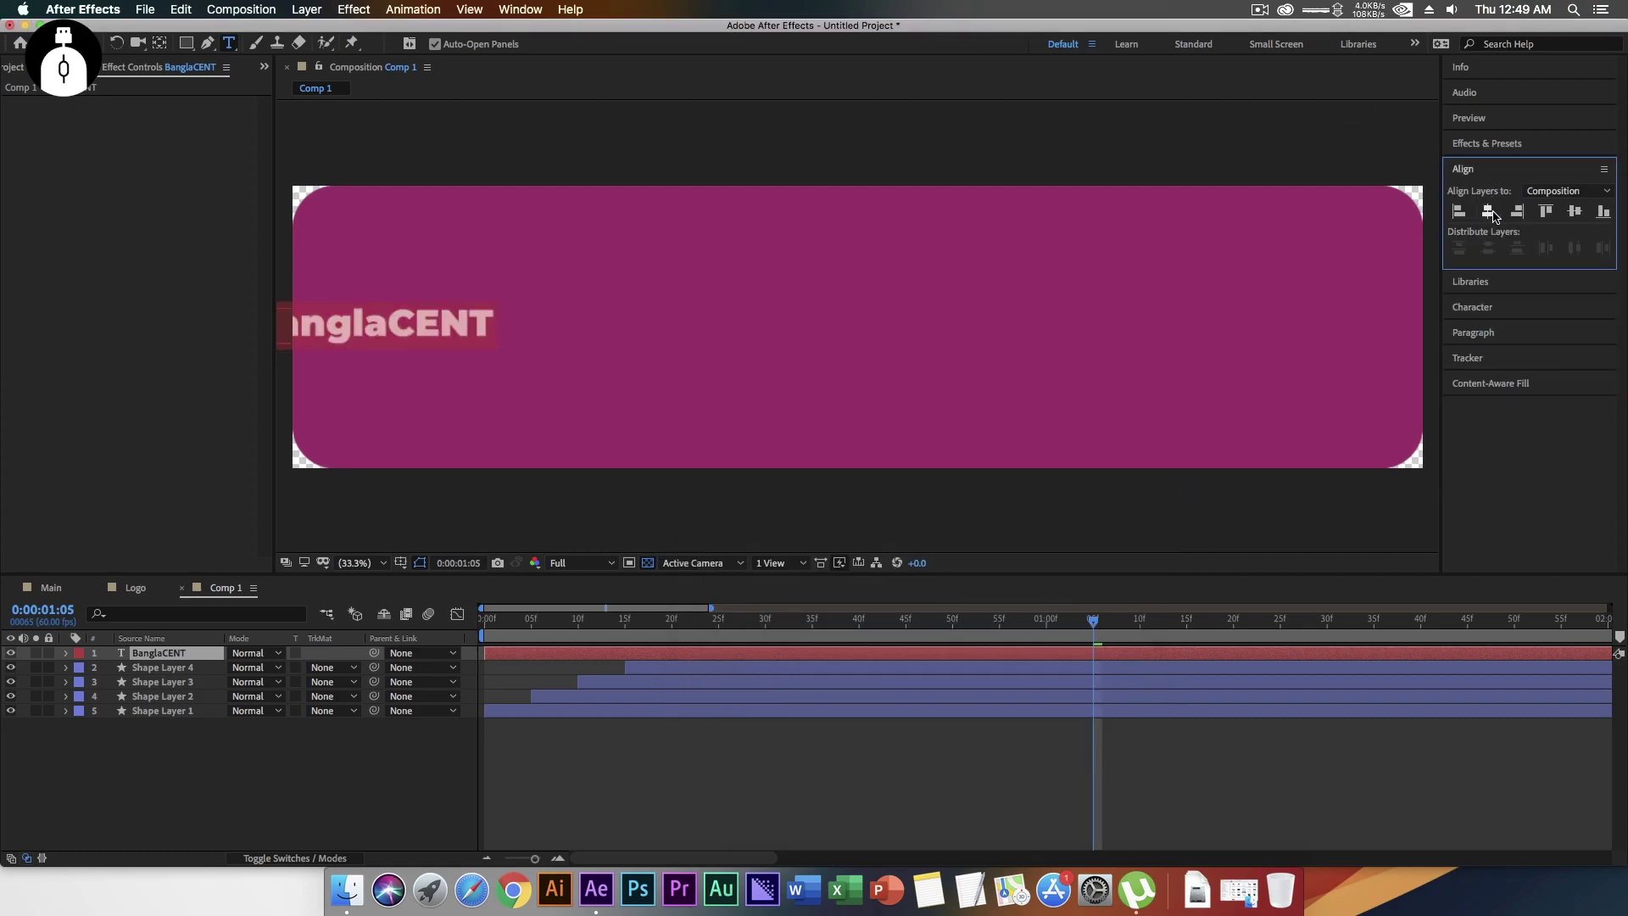
click(1492, 214)
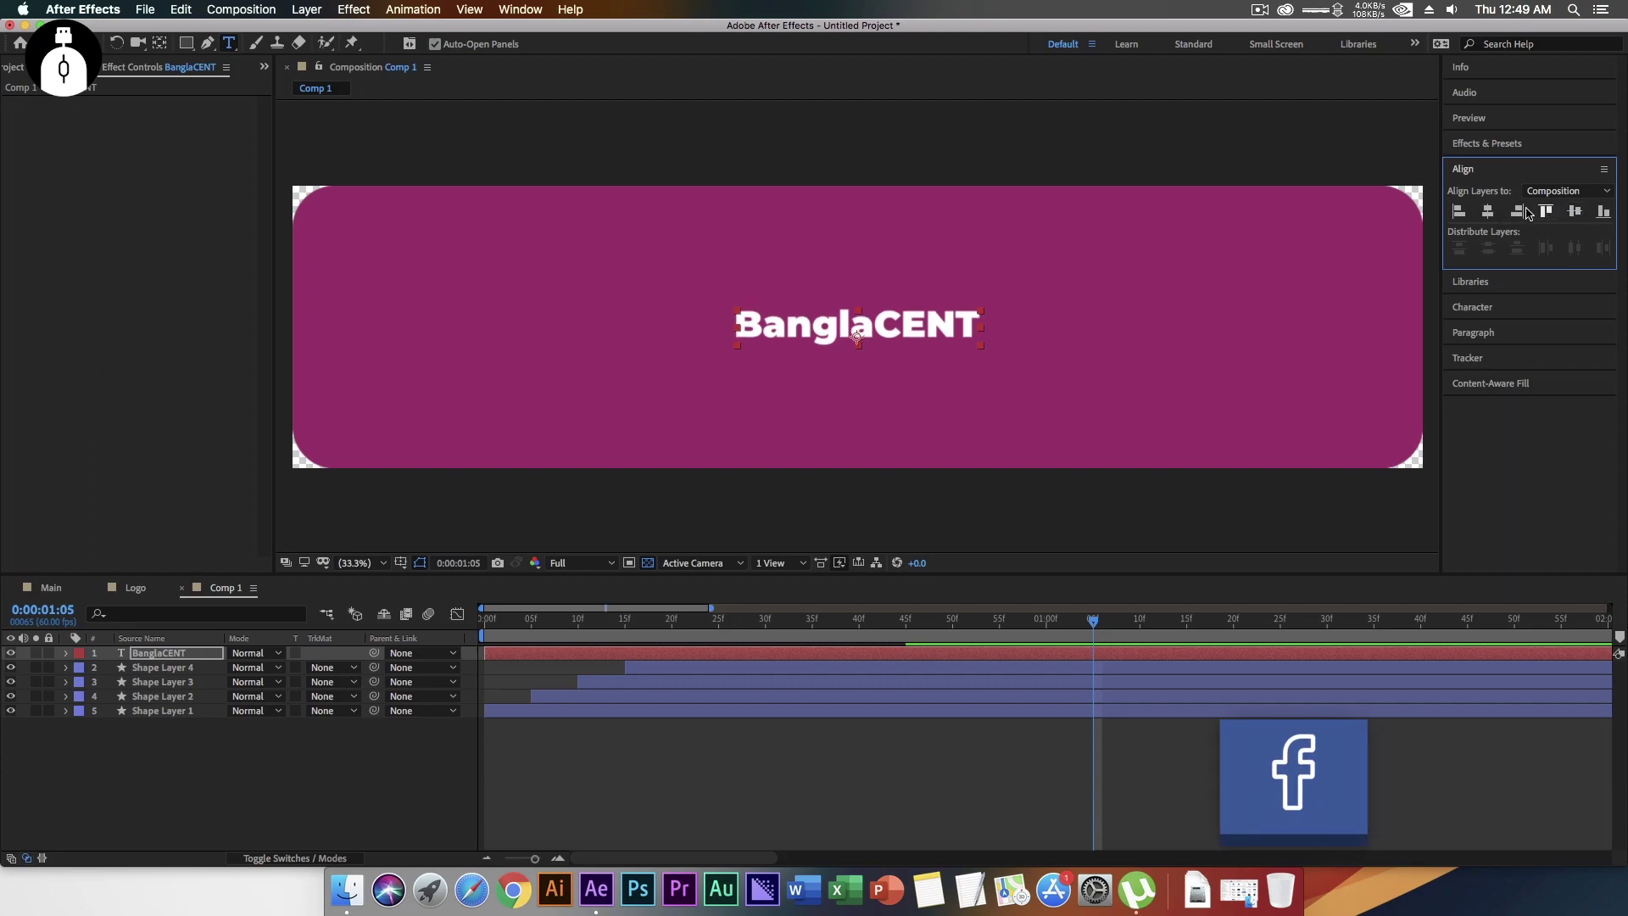
- Enlarge the BanglaCENT text until it spans most of the magenta bar, and center it in the composition
click(1484, 307)
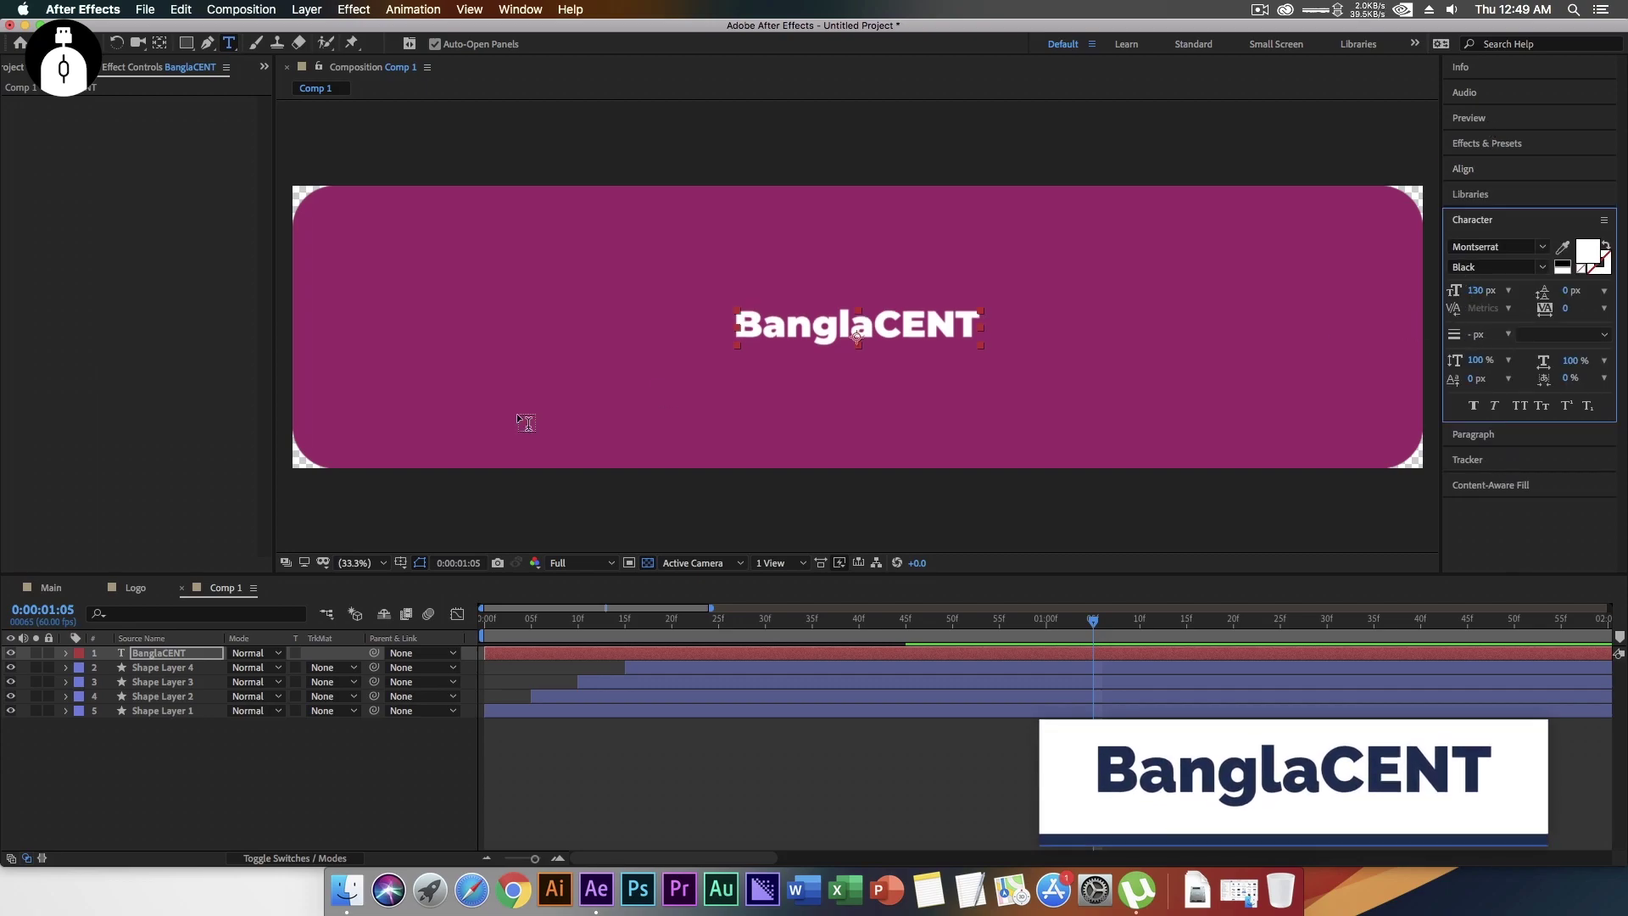
double_click(175, 657)
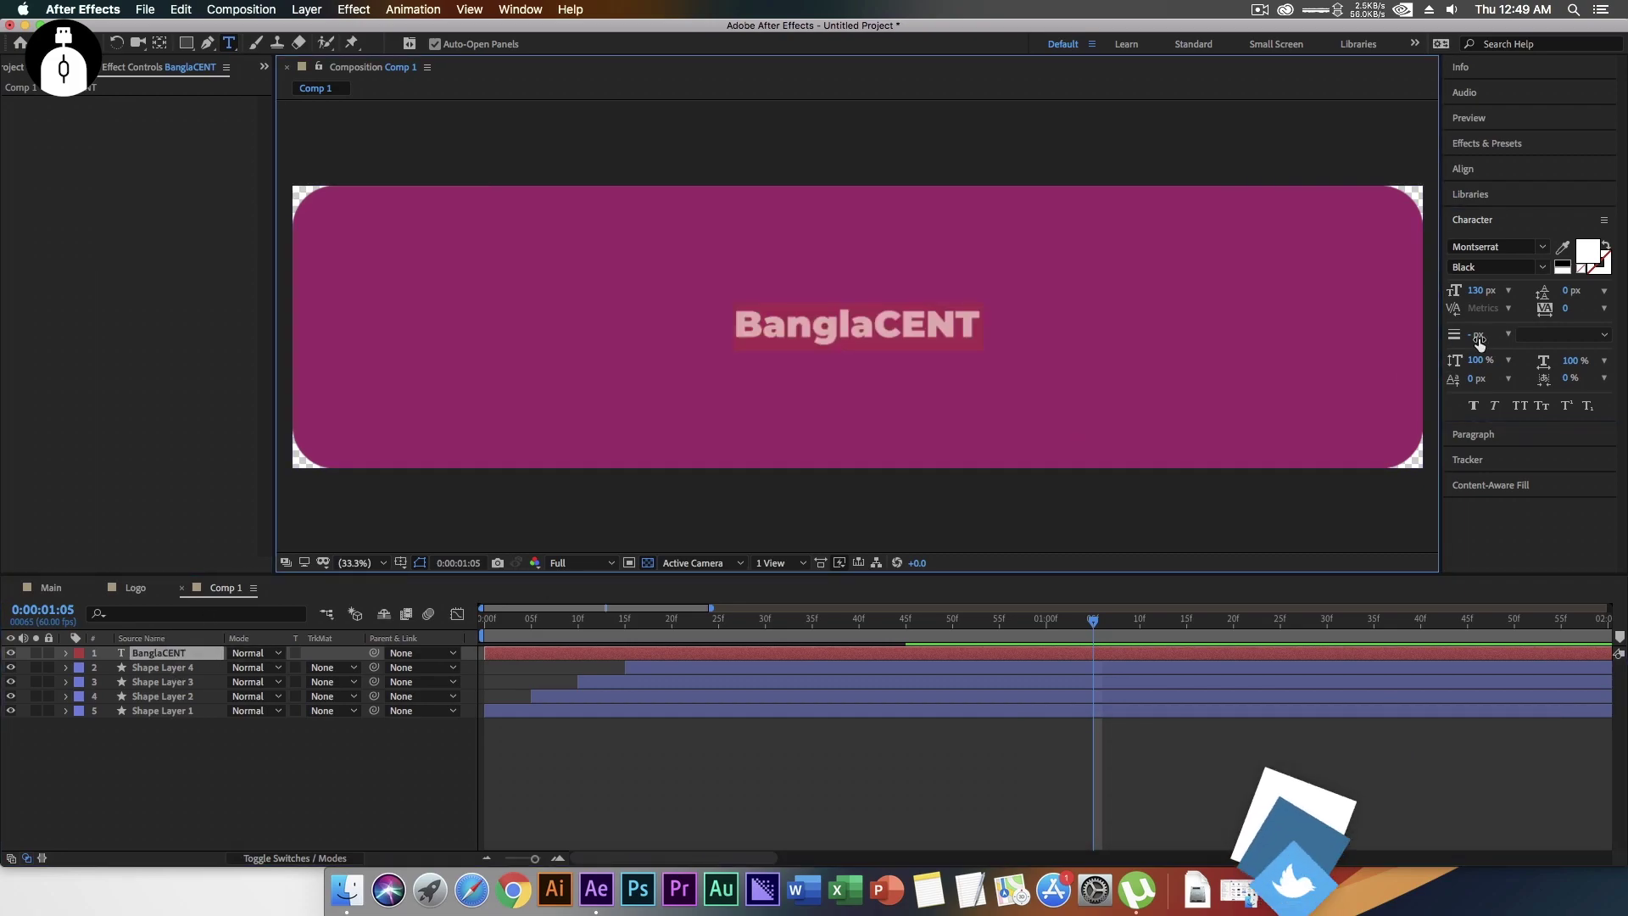
drag(1482, 290, 1569, 289)
click(1490, 174)
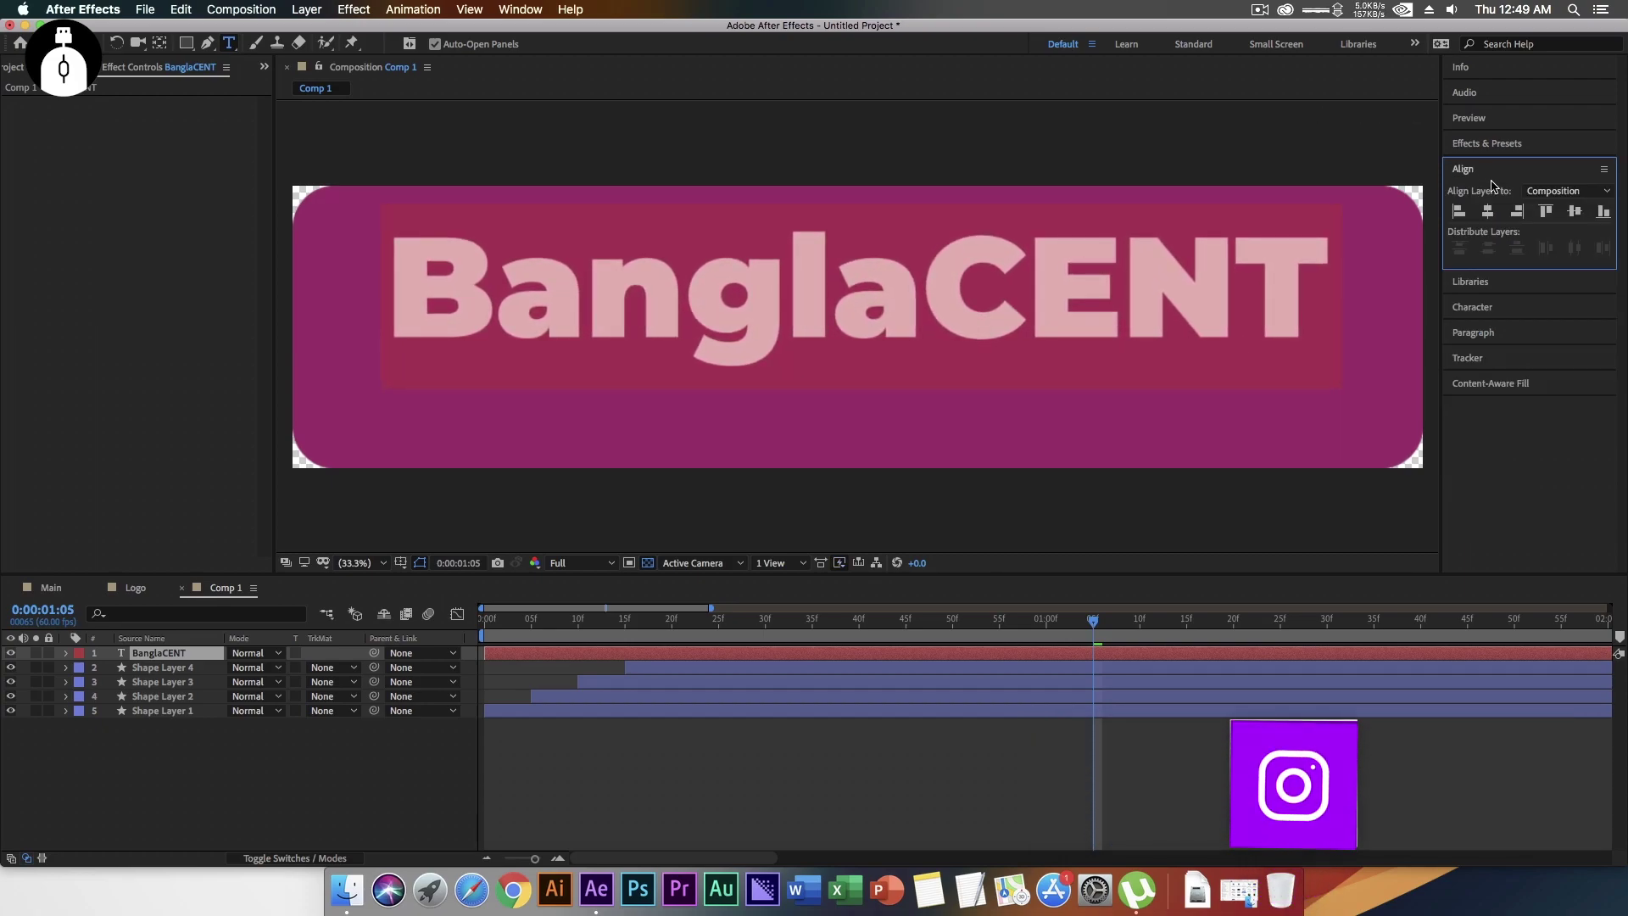
click(1487, 212)
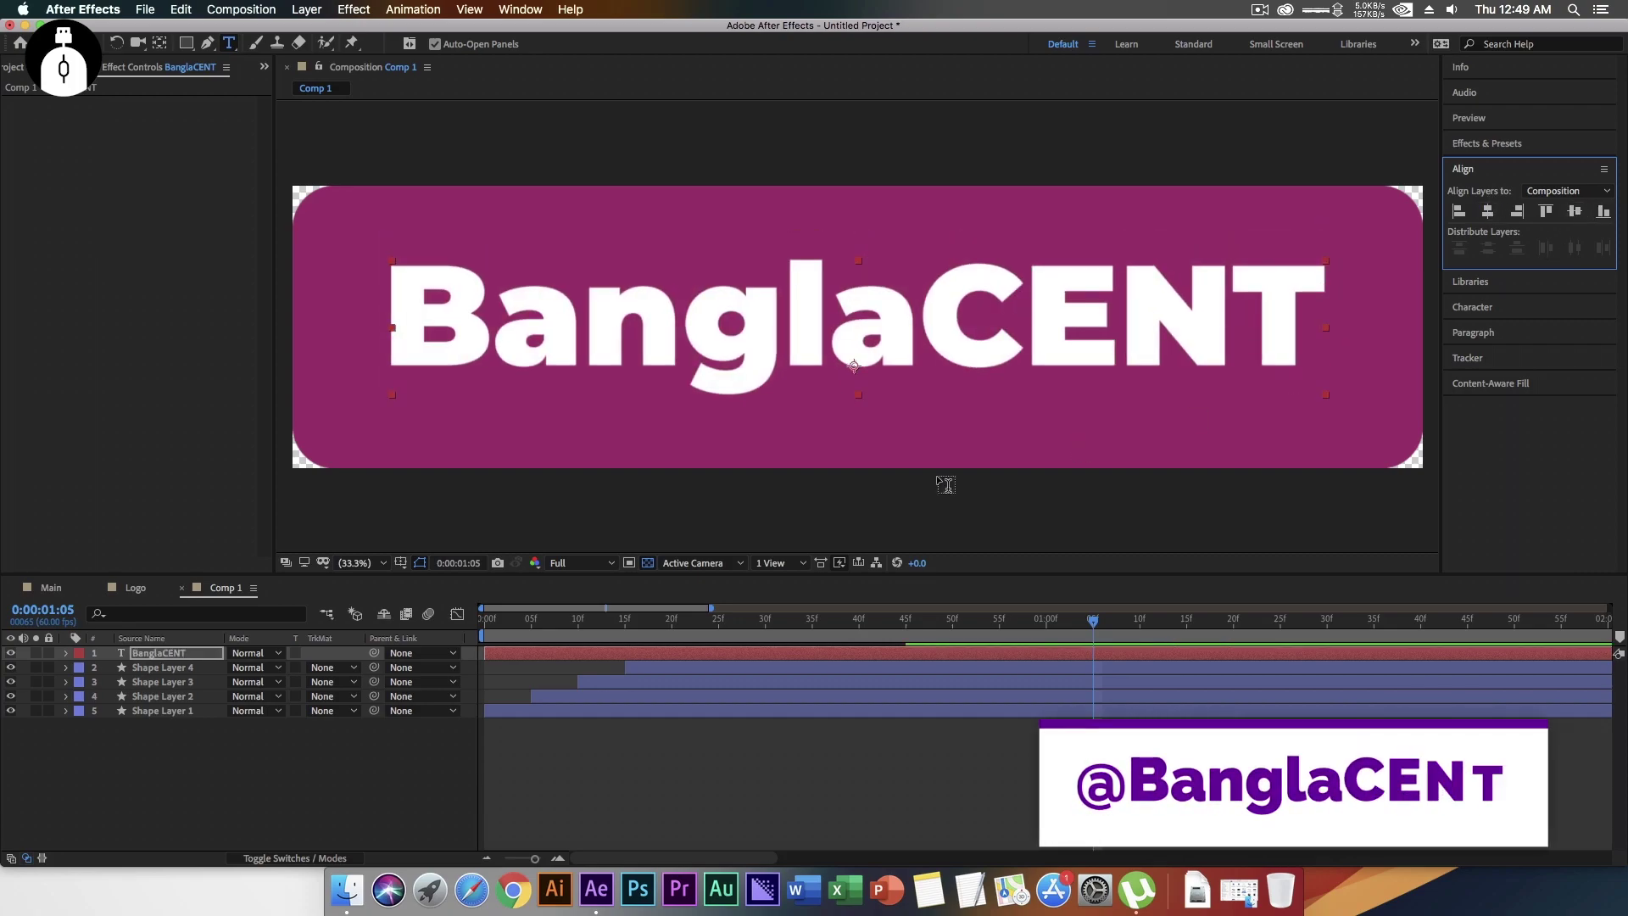
click(274, 769)
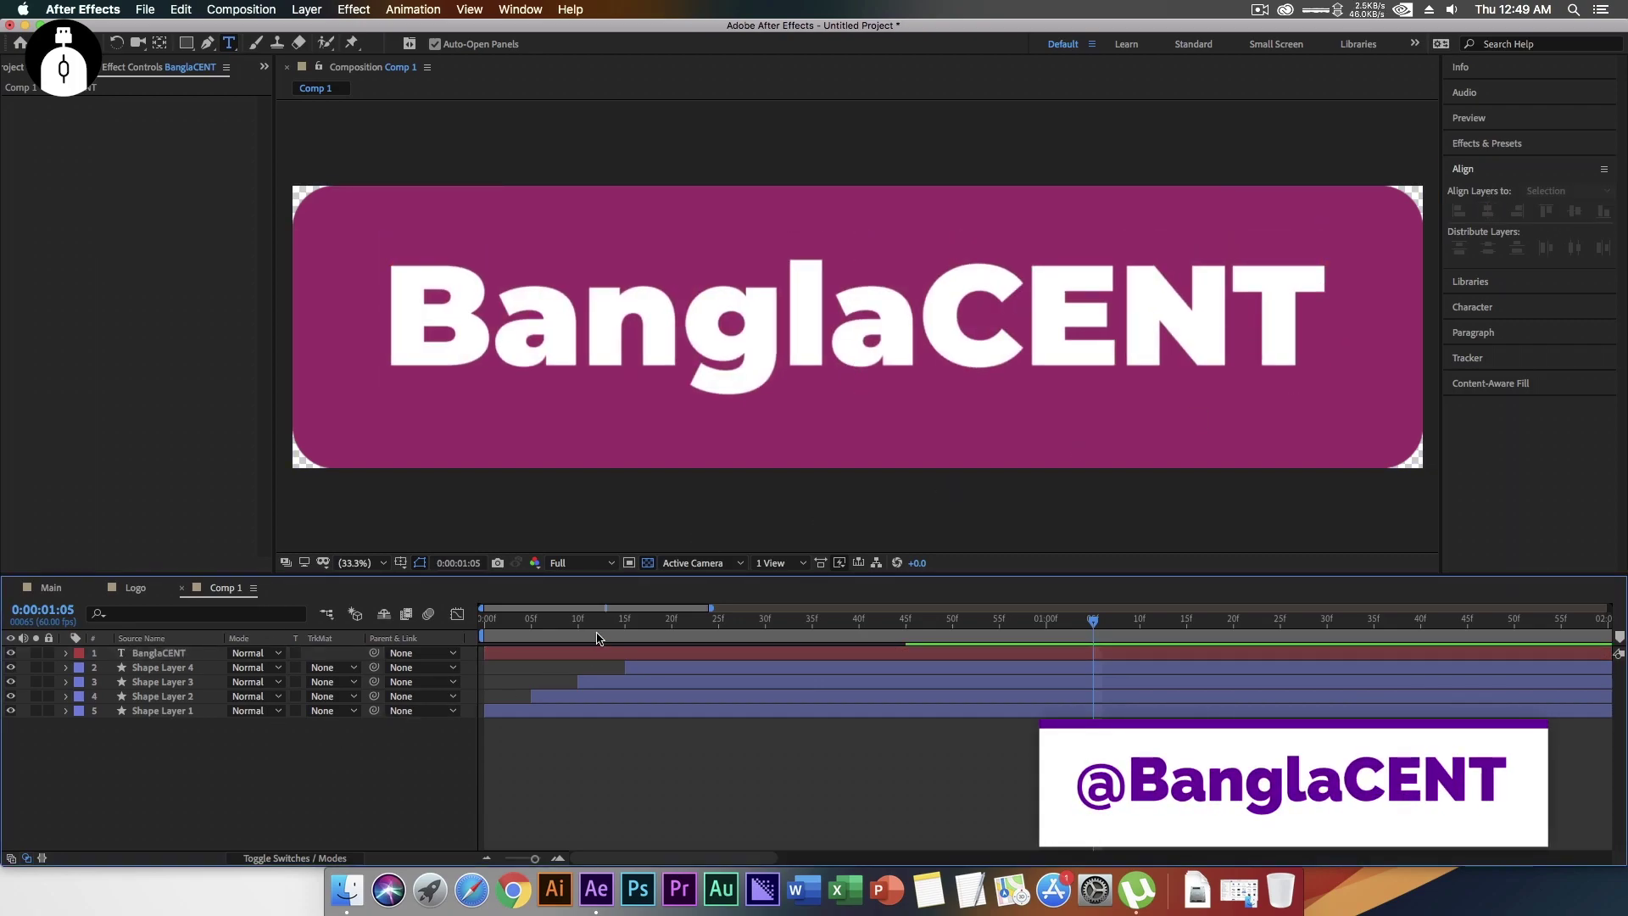
- Set a Position keyframe on the BanglaCENT text layer at frame 48
drag(581, 623, 691, 627)
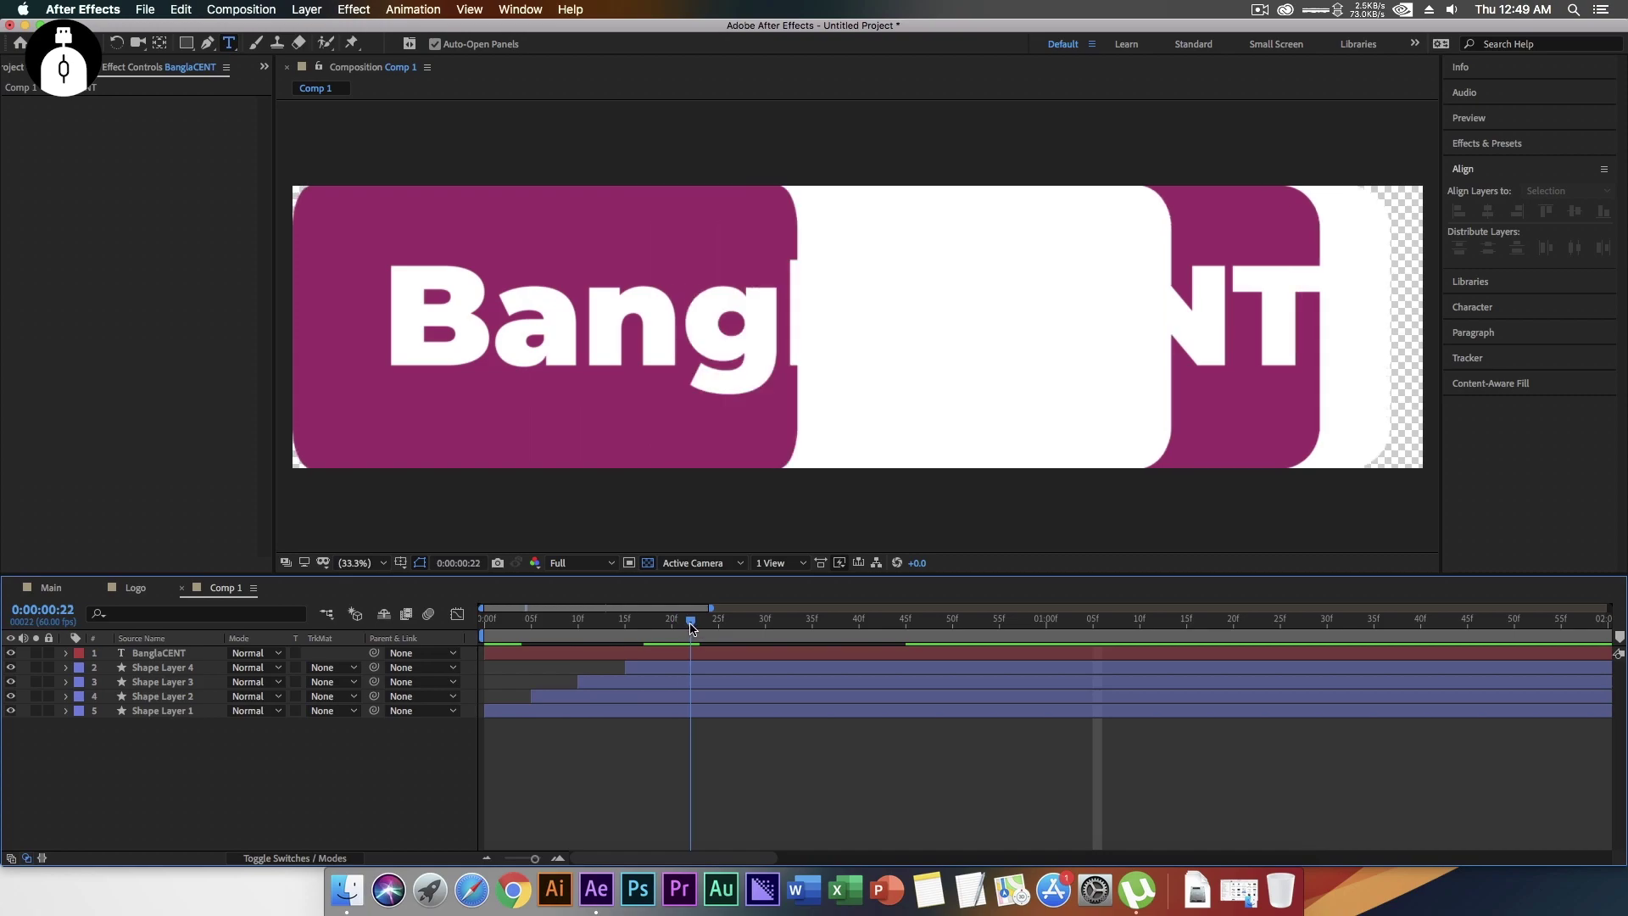
drag(691, 628, 934, 628)
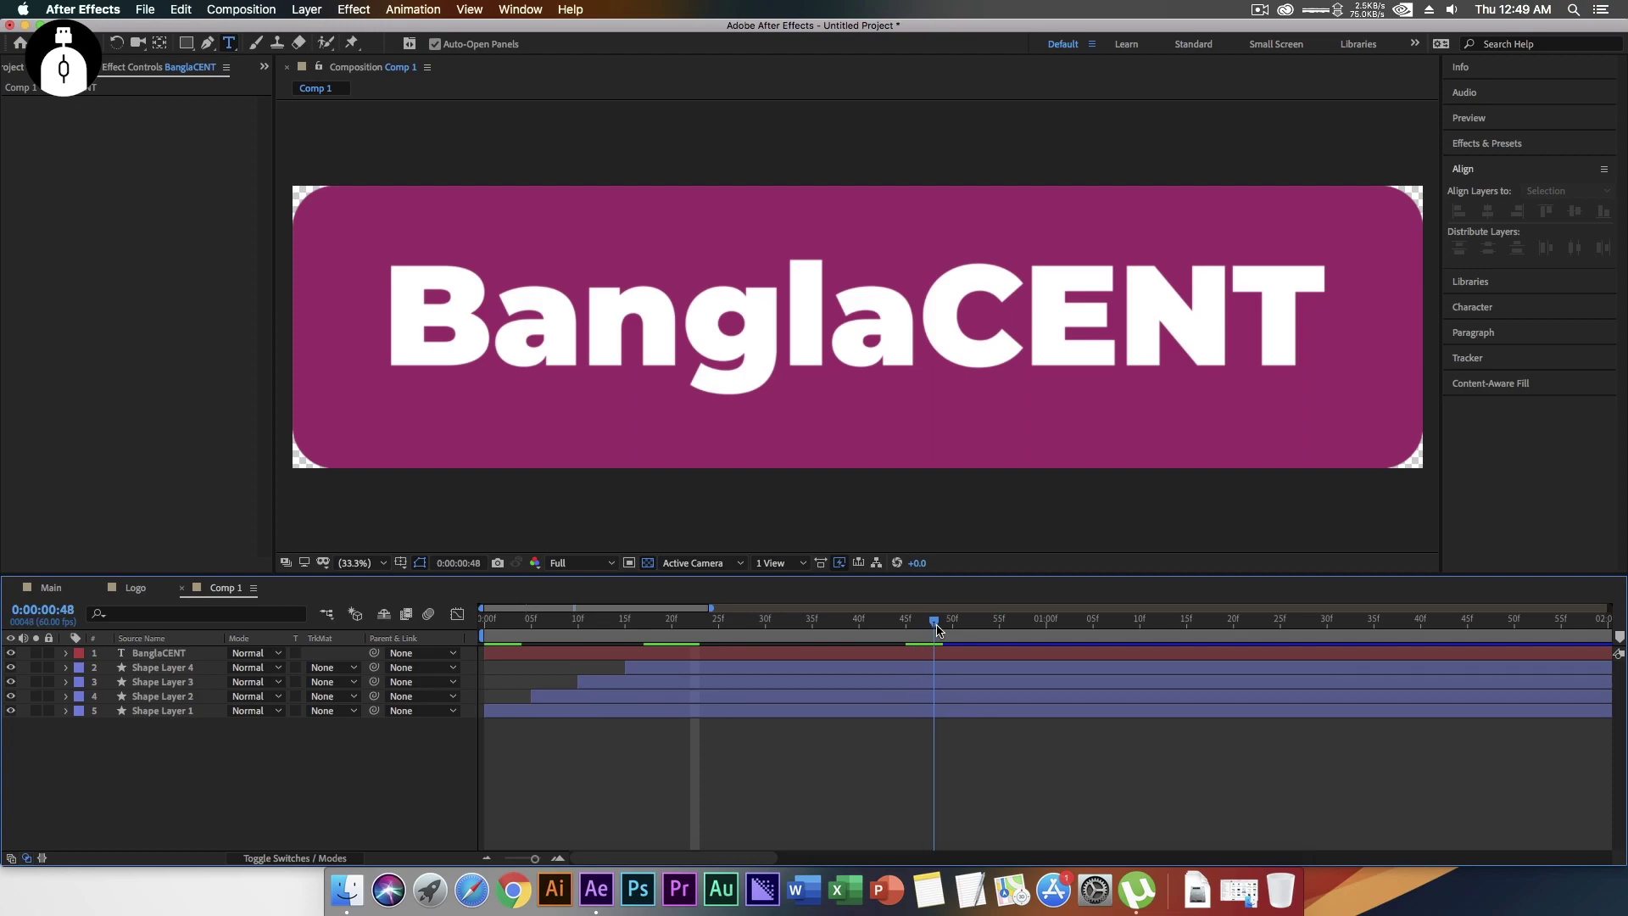
click(161, 653)
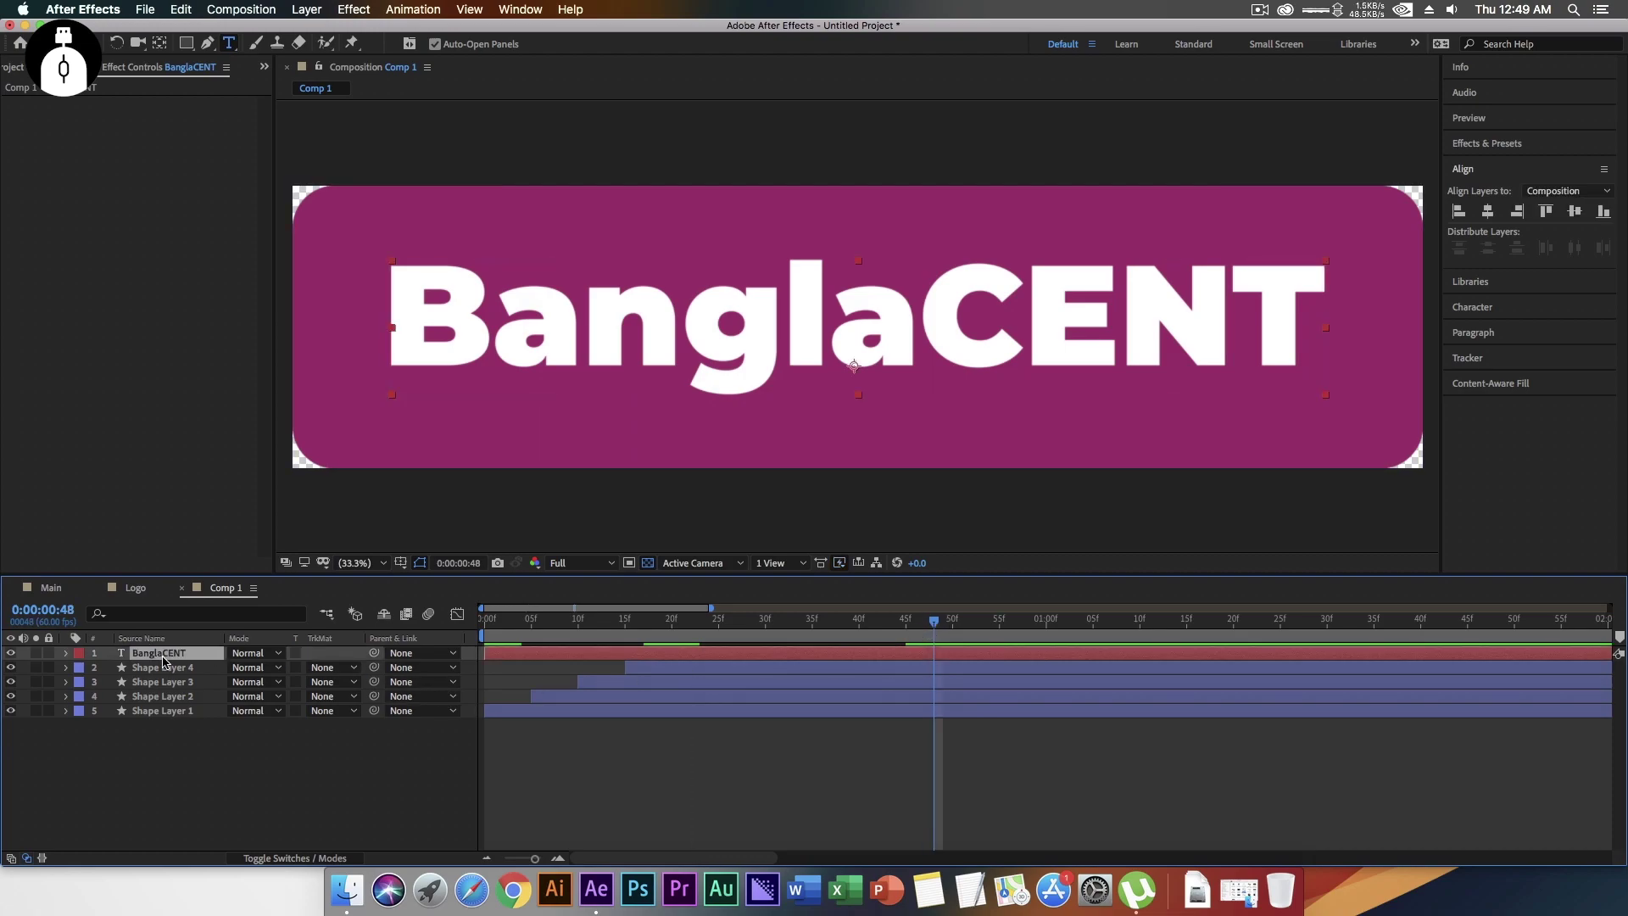
key(p)
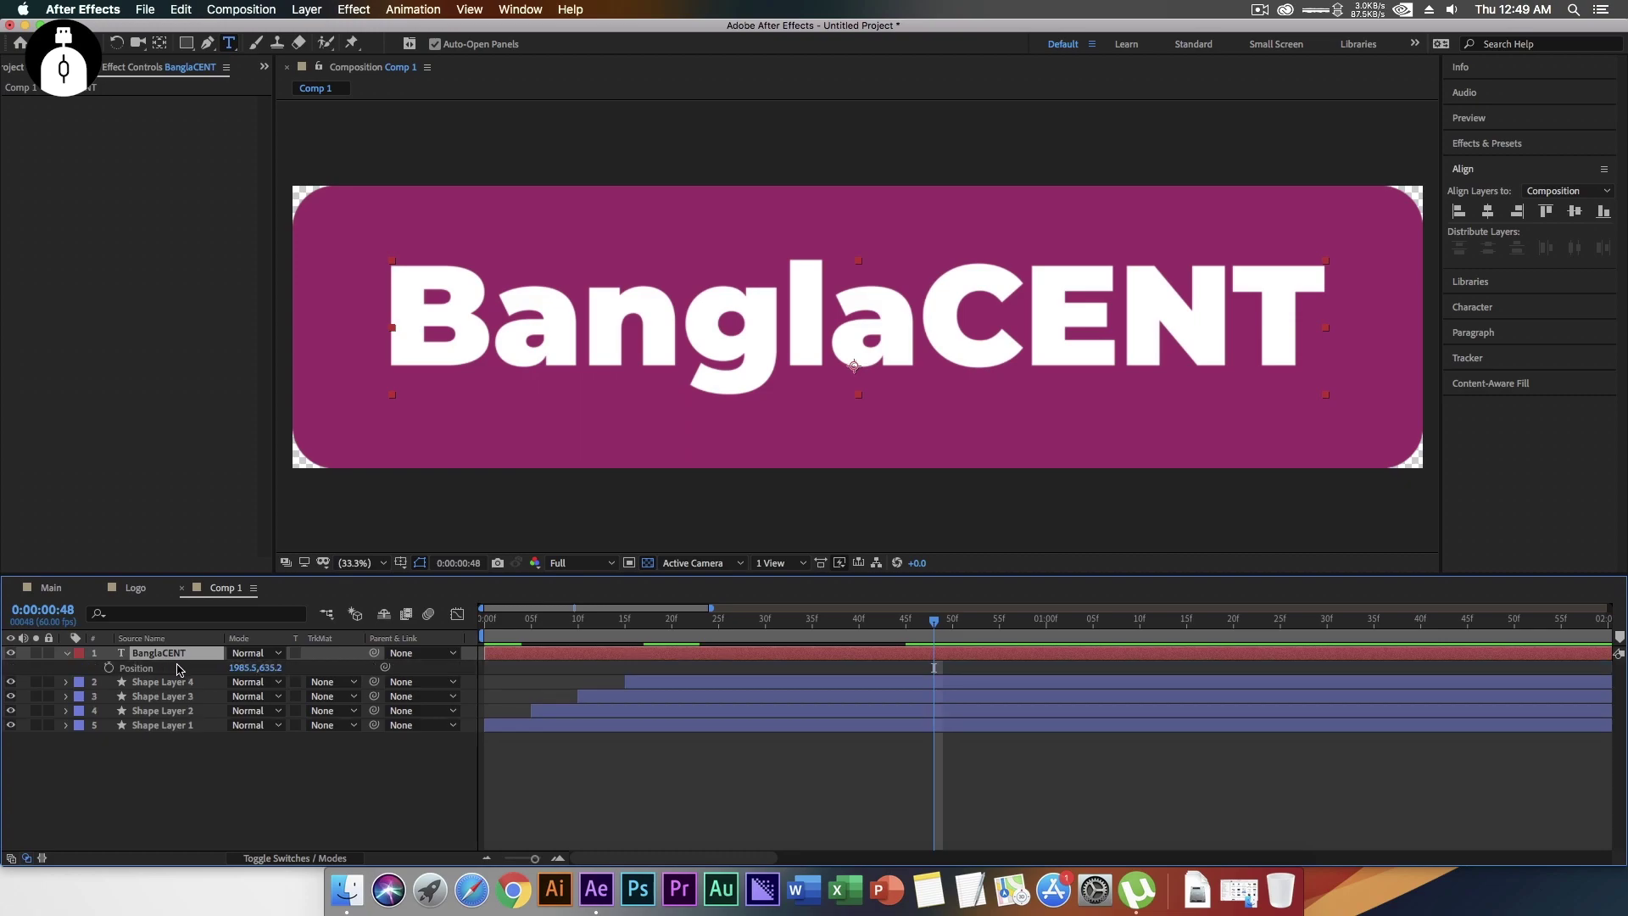
click(108, 668)
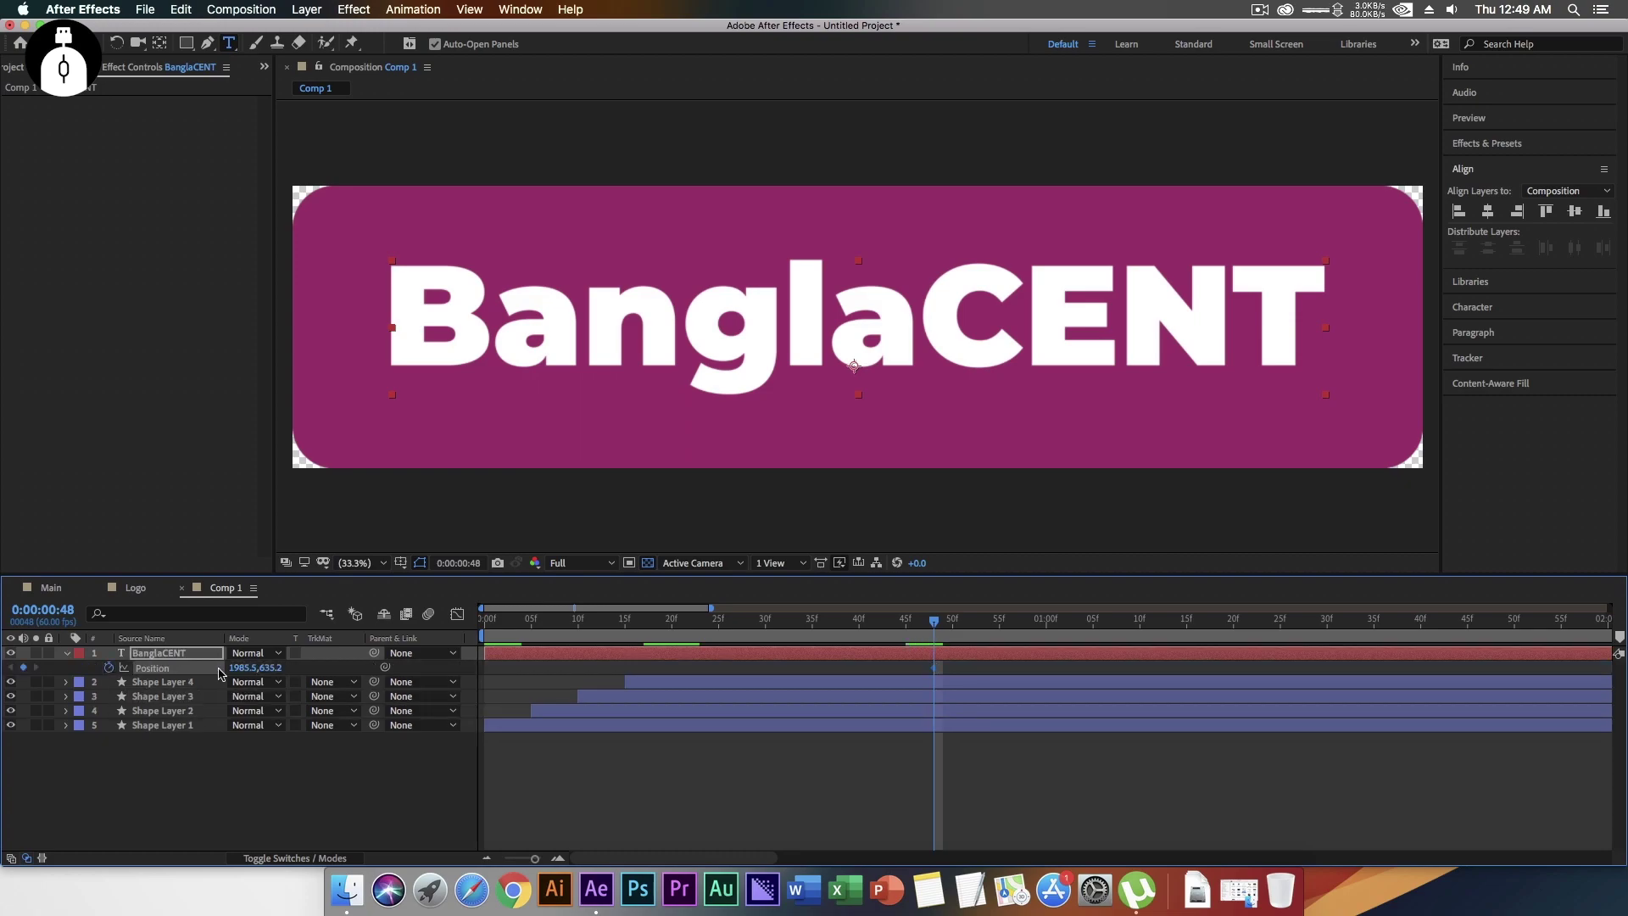
- At frame 22, shift the BanglaCENT text horizontally to Position 4161.5, 635.2 as the starting keyframe of its slide-in
mouse_move(716, 627)
mouse_down()
mouse_move(672, 627)
mouse_move(692, 625)
mouse_up()
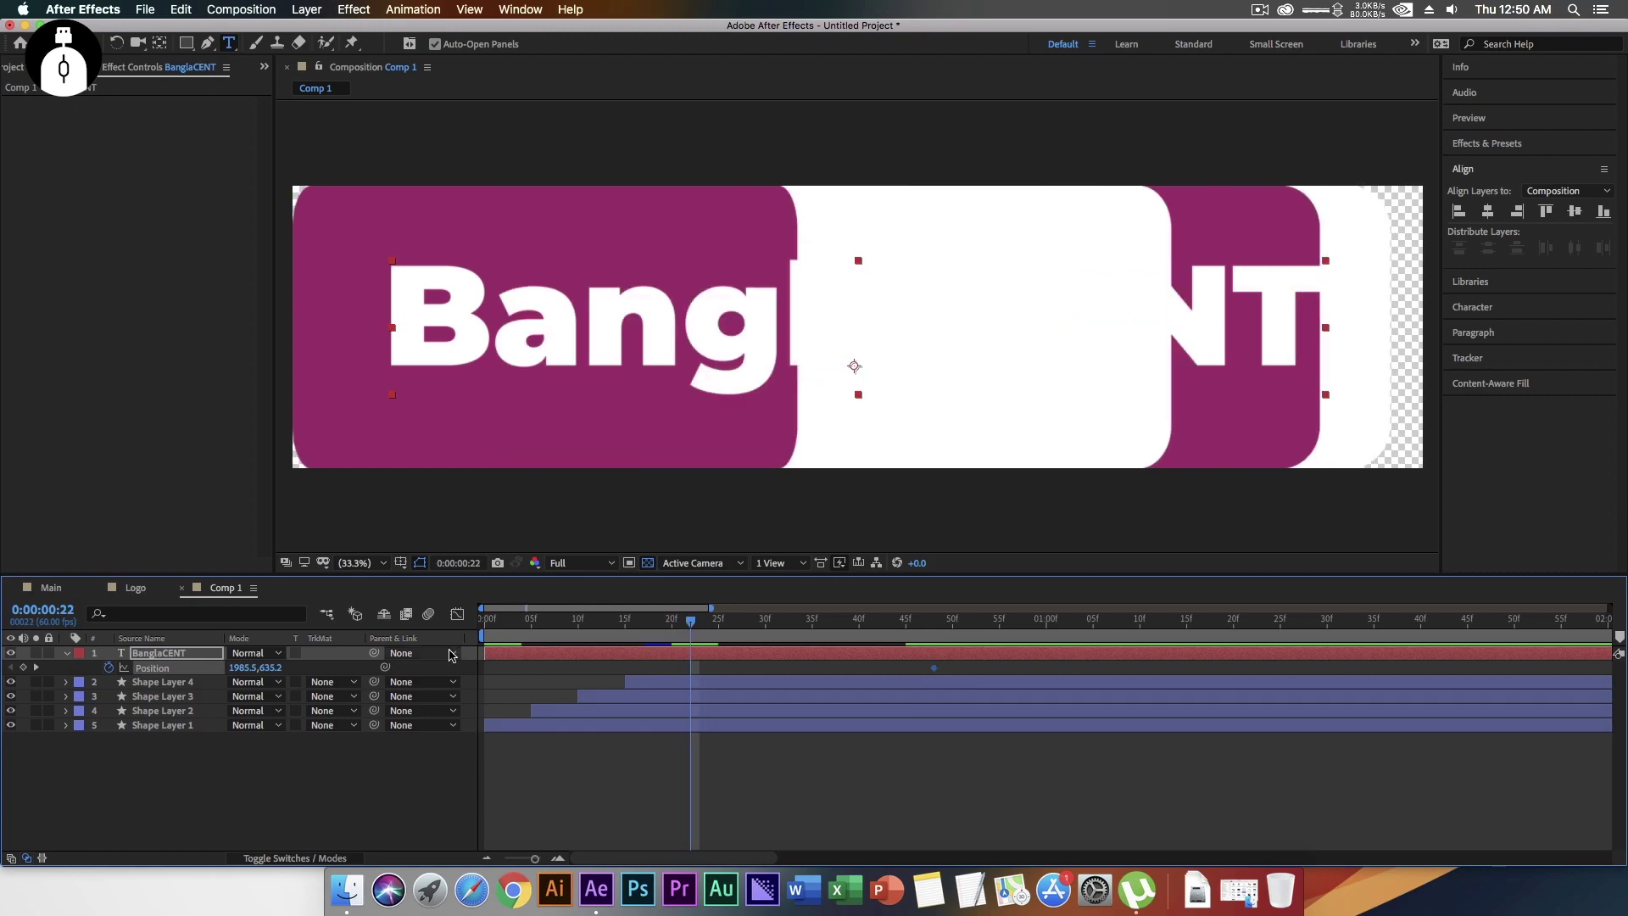
drag(422, 674, 388, 668)
drag(252, 673, 441, 676)
drag(248, 674, 376, 667)
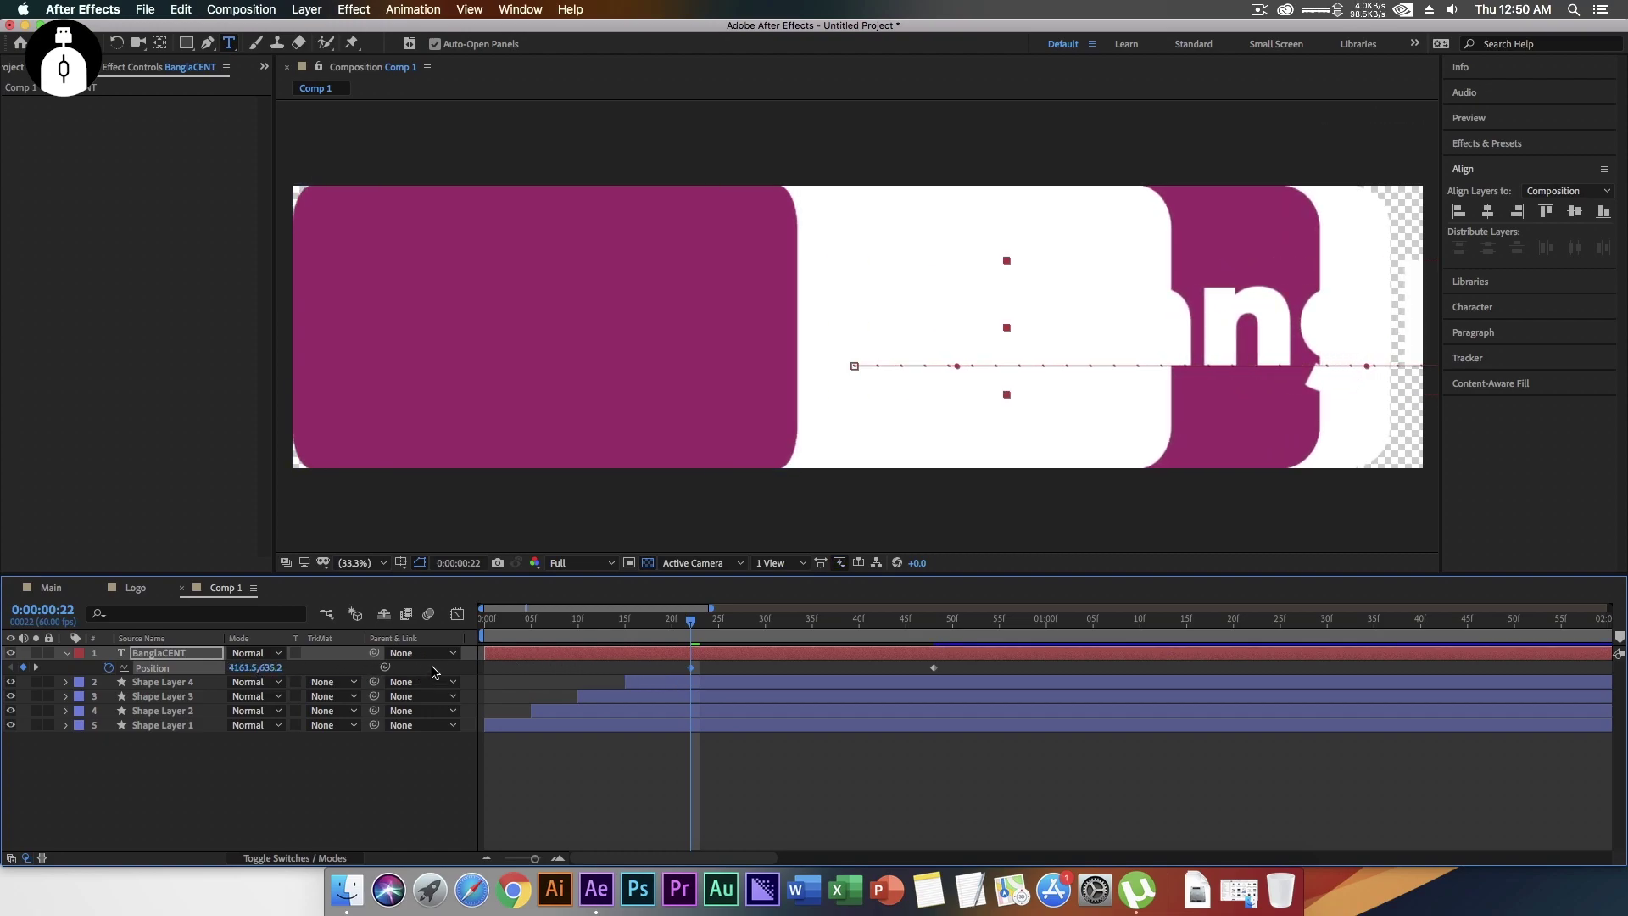
- Apply Easy Ease to both Position keyframes and lengthen the last keyframe's incoming speed handle so the text starts fast and settles slowly
drag(975, 676, 928, 659)
key(F9)
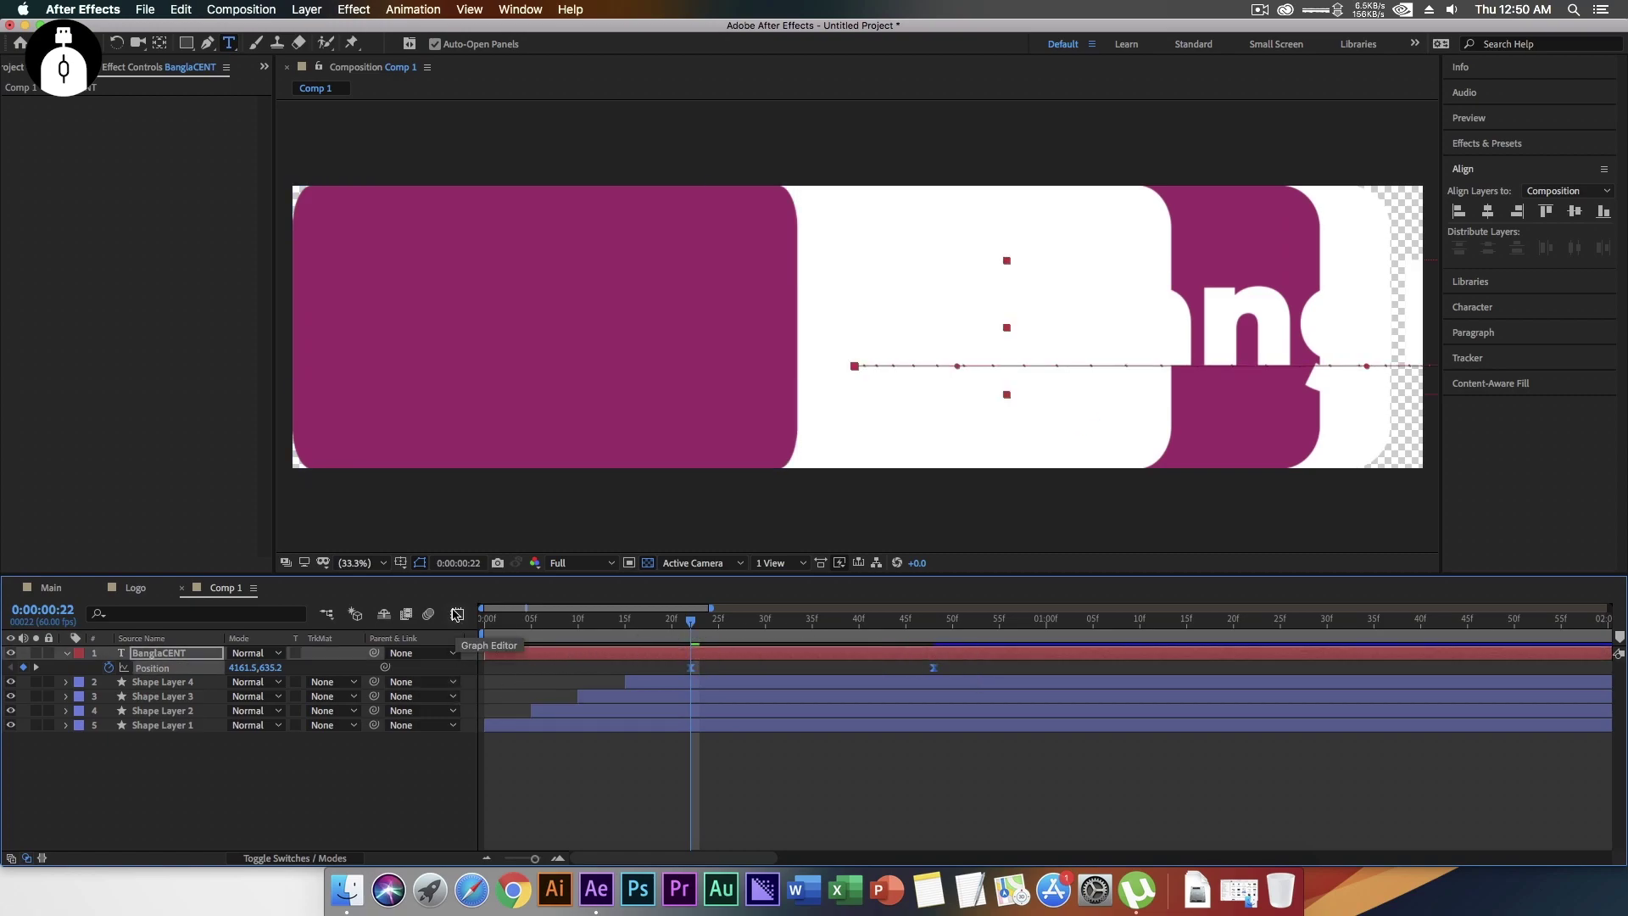
click(458, 615)
drag(937, 745, 638, 819)
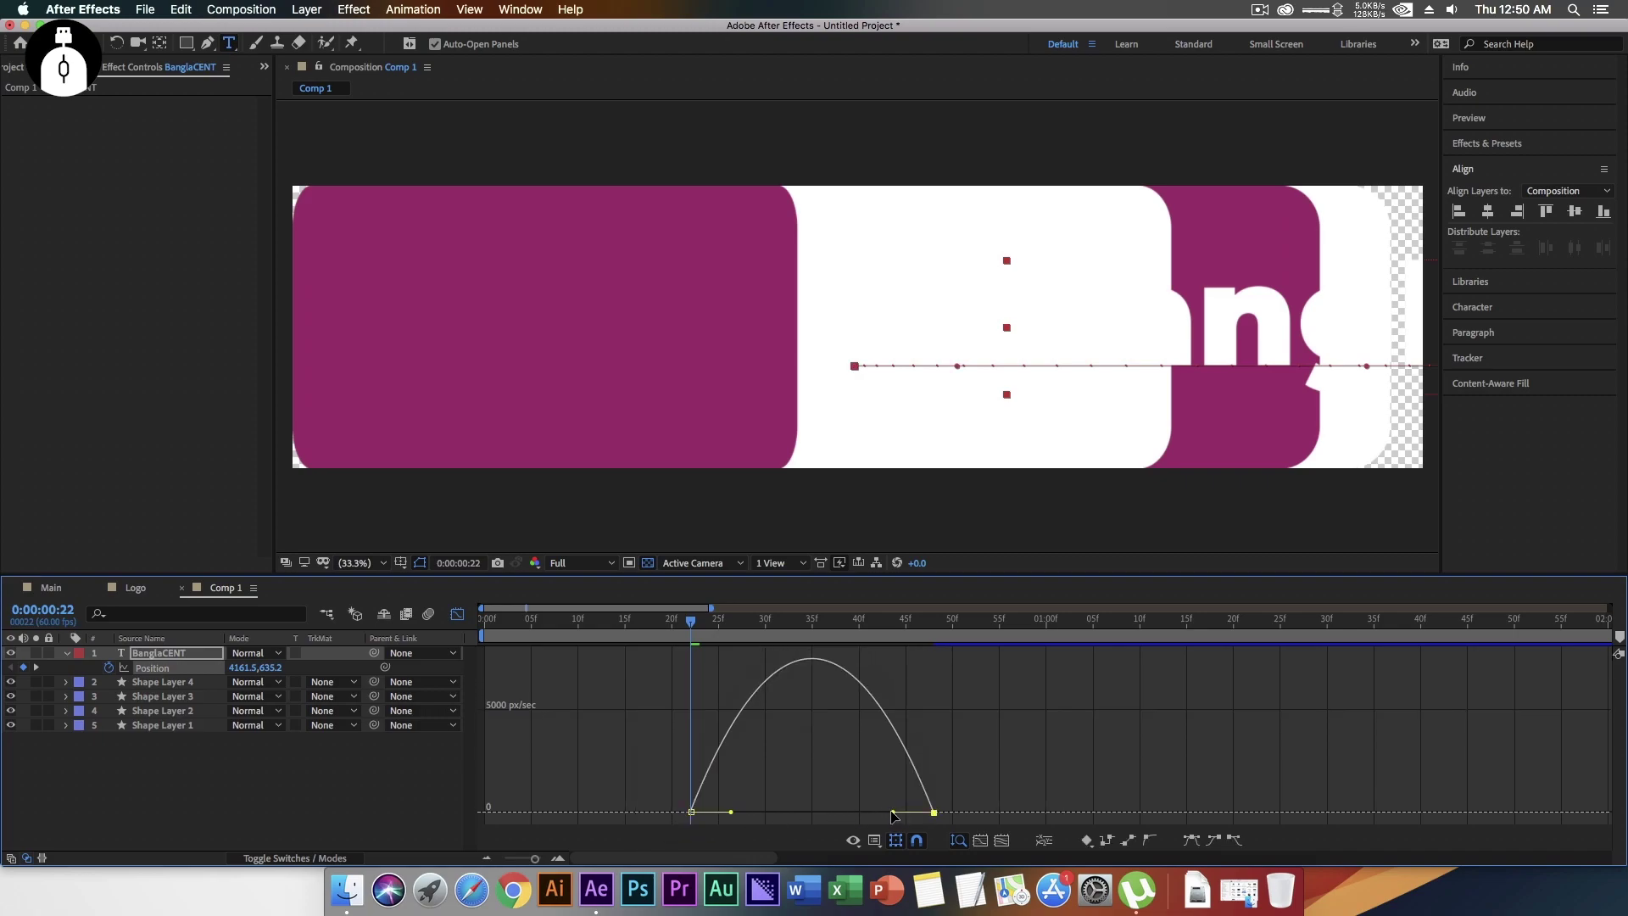
drag(893, 811, 812, 813)
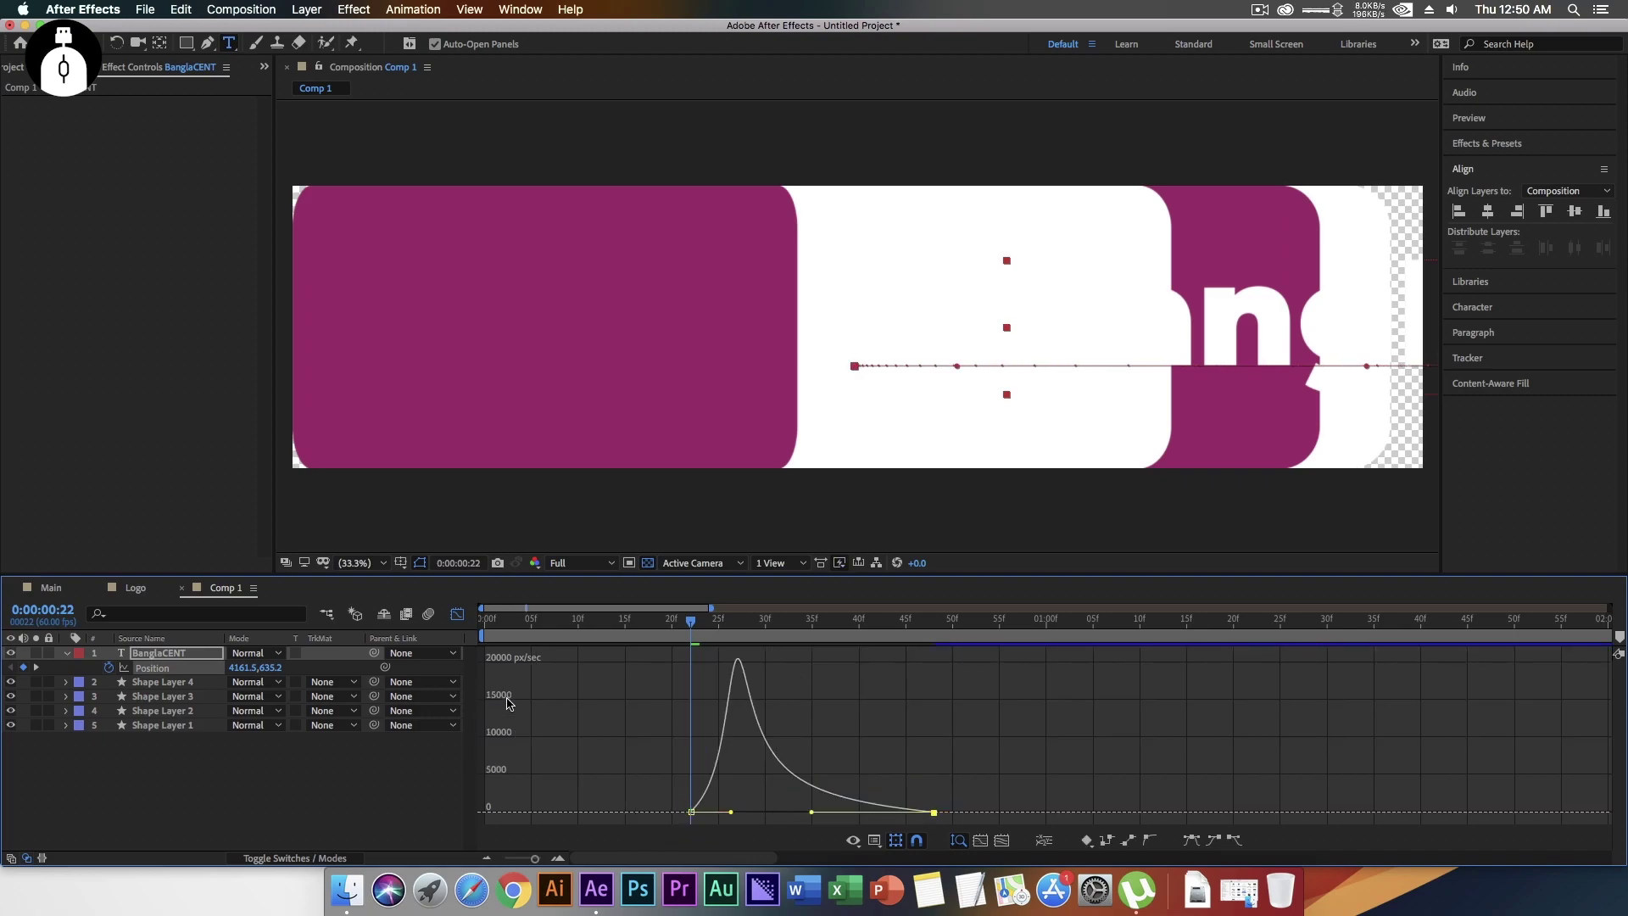
click(457, 616)
- Preview the text slide-in, move its final Position keyframe to 0:00:01:00, and replay it from the start
drag(695, 622, 457, 643)
key(space)
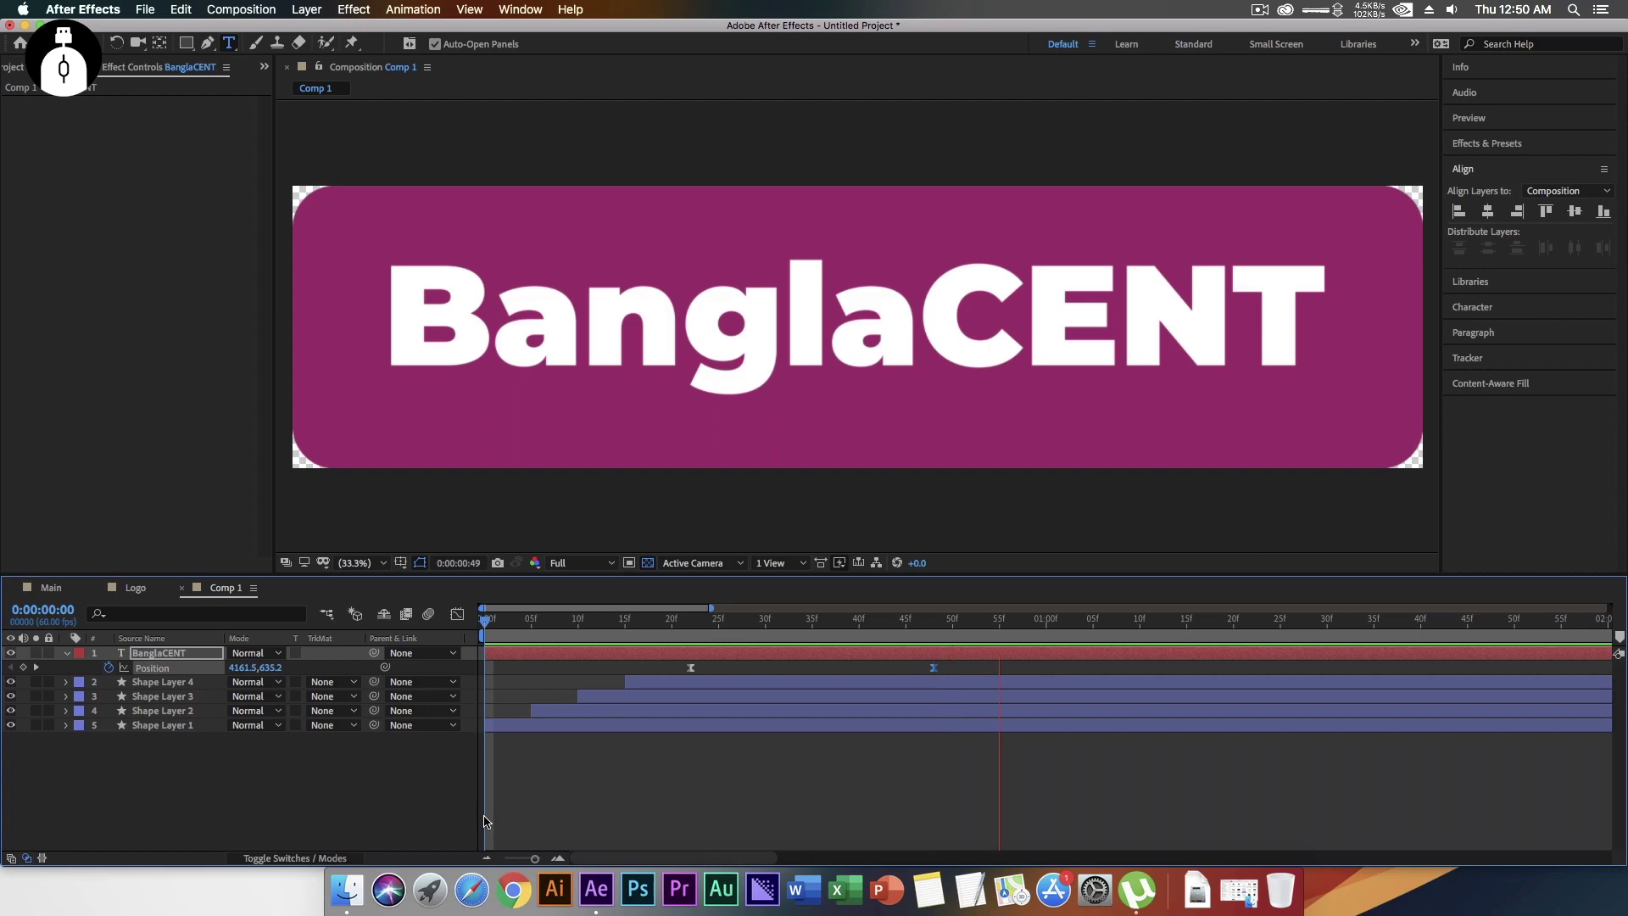
click(792, 814)
drag(933, 668, 1046, 671)
click(840, 638)
key(space)
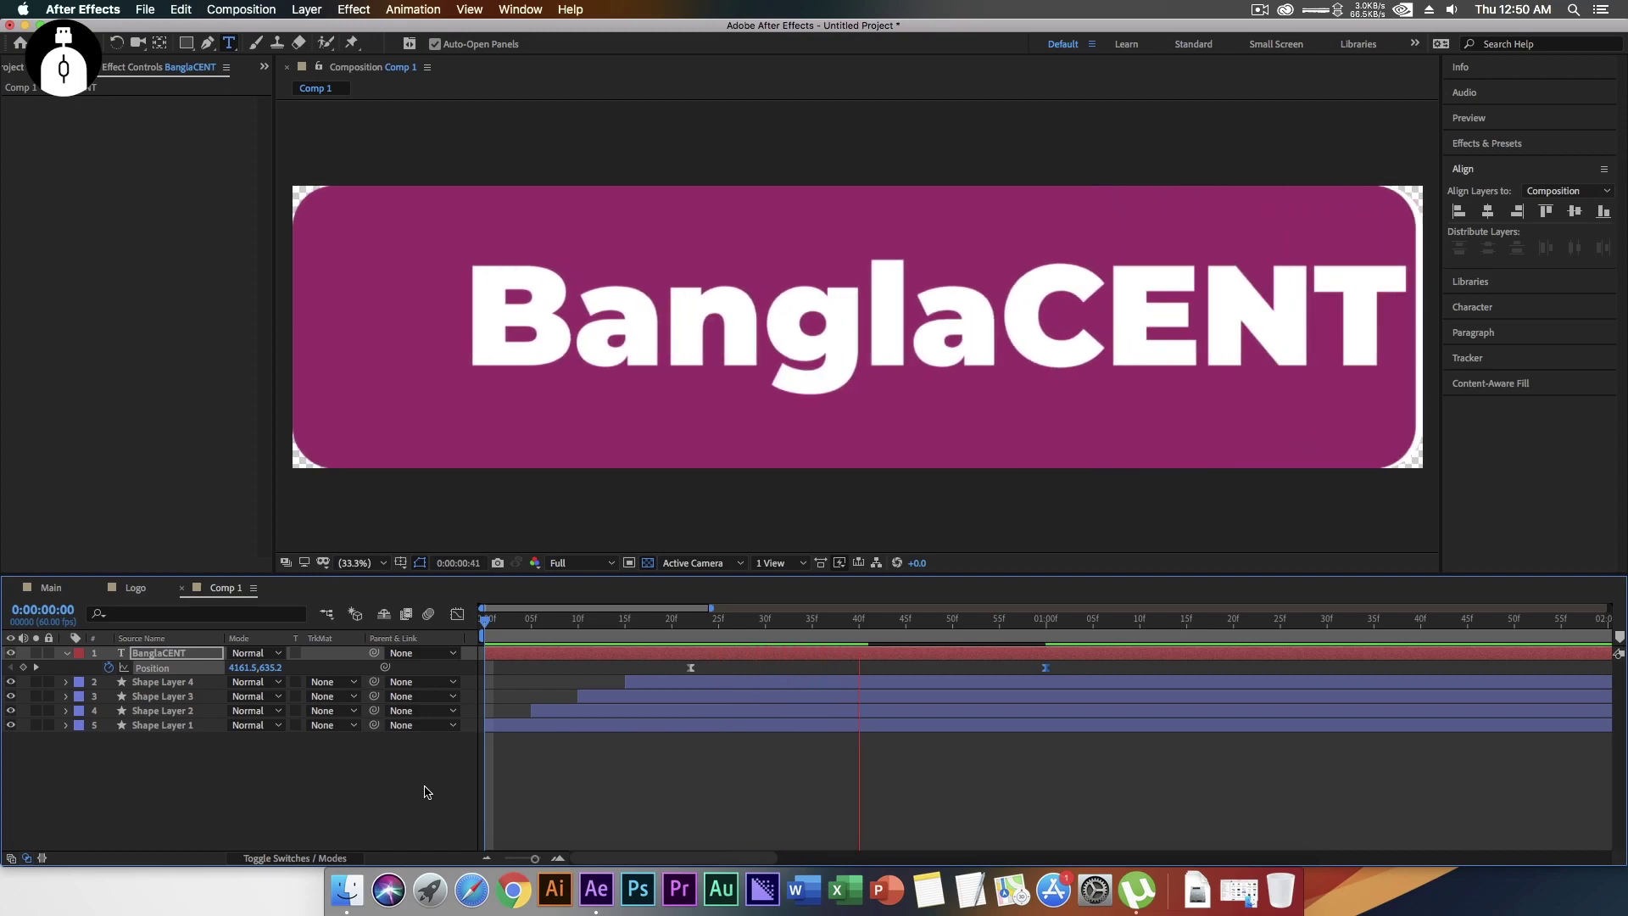
key(space)
click(239, 765)
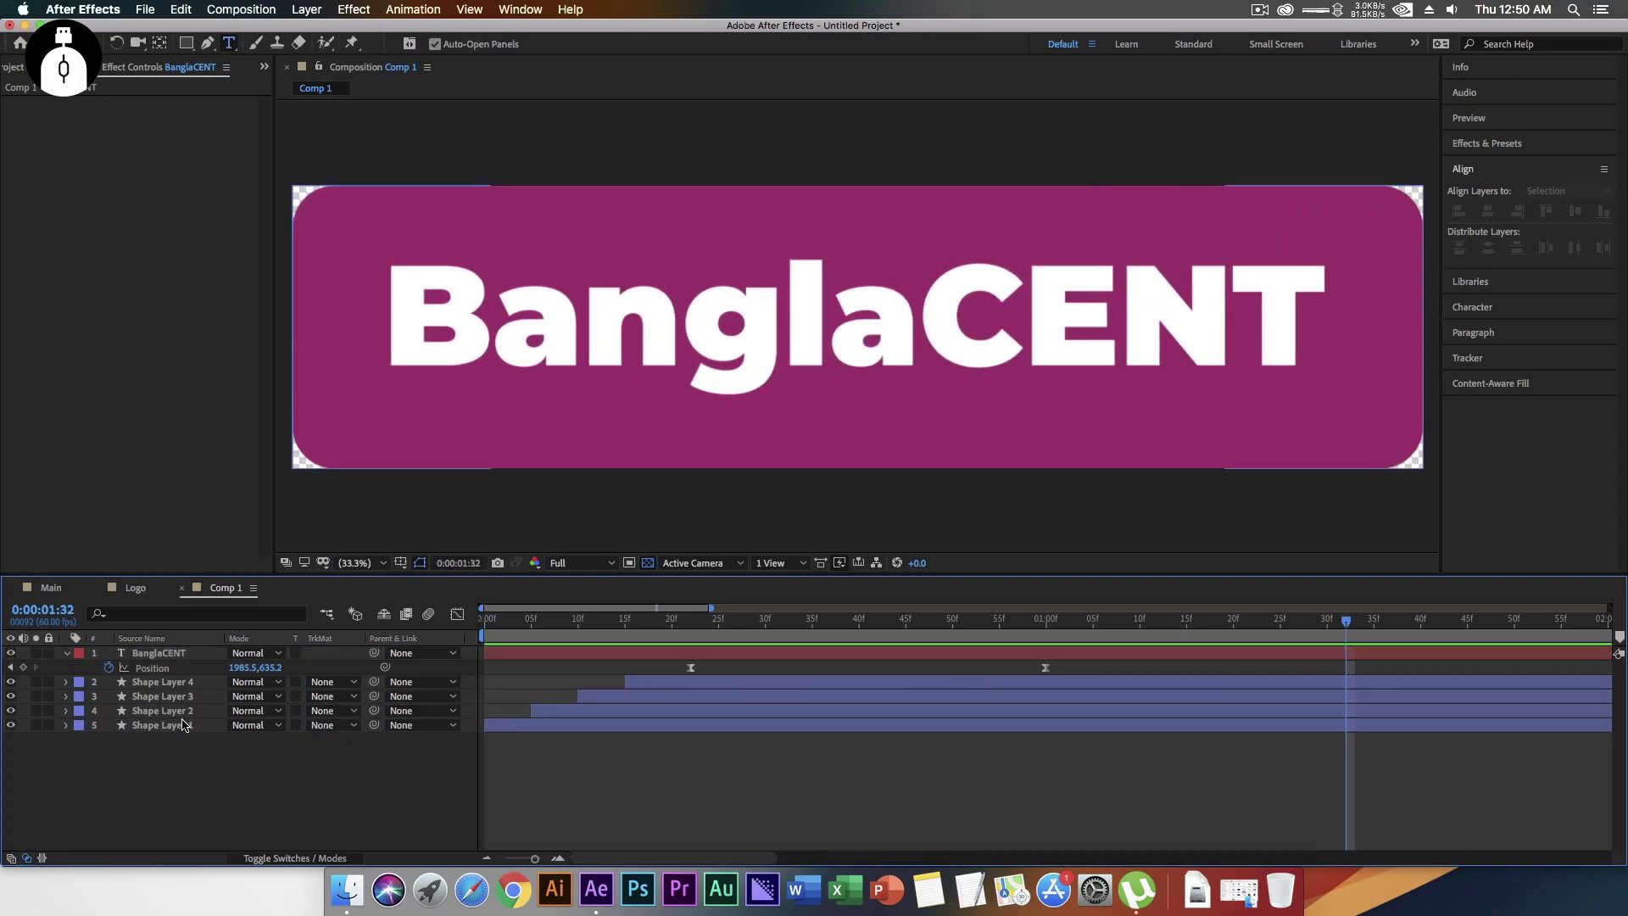
- Duplicate Shape Layer 4, place the copy above the BanglaCENT layer, and set it as the text's Alpha Matte
click(187, 683)
key(ctrl+d)
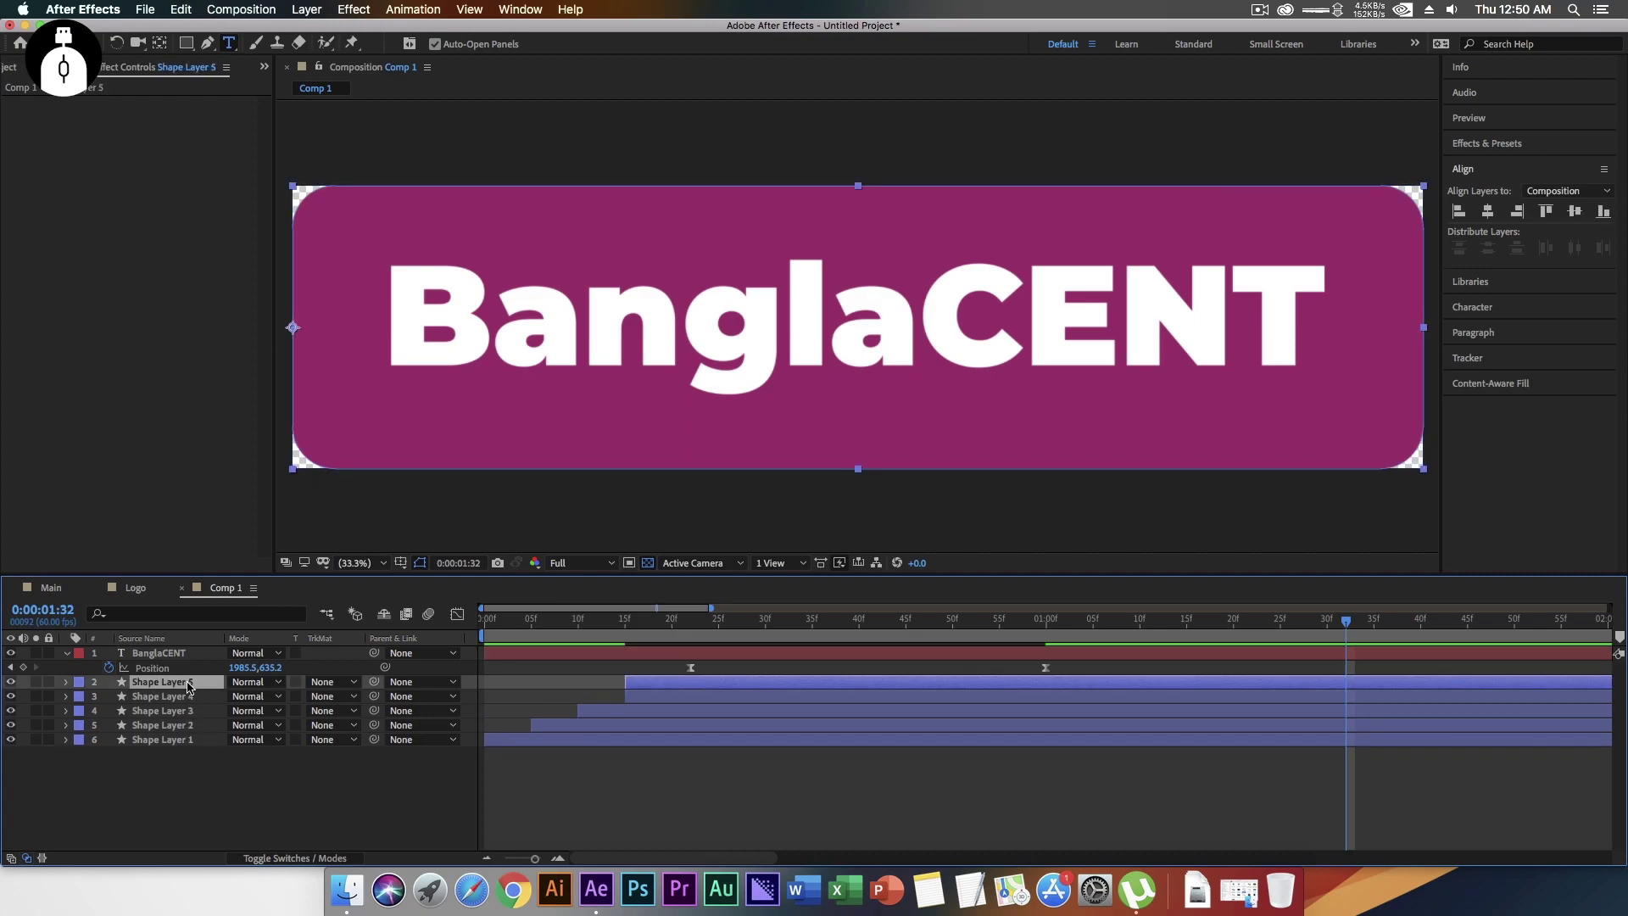
drag(170, 681, 170, 648)
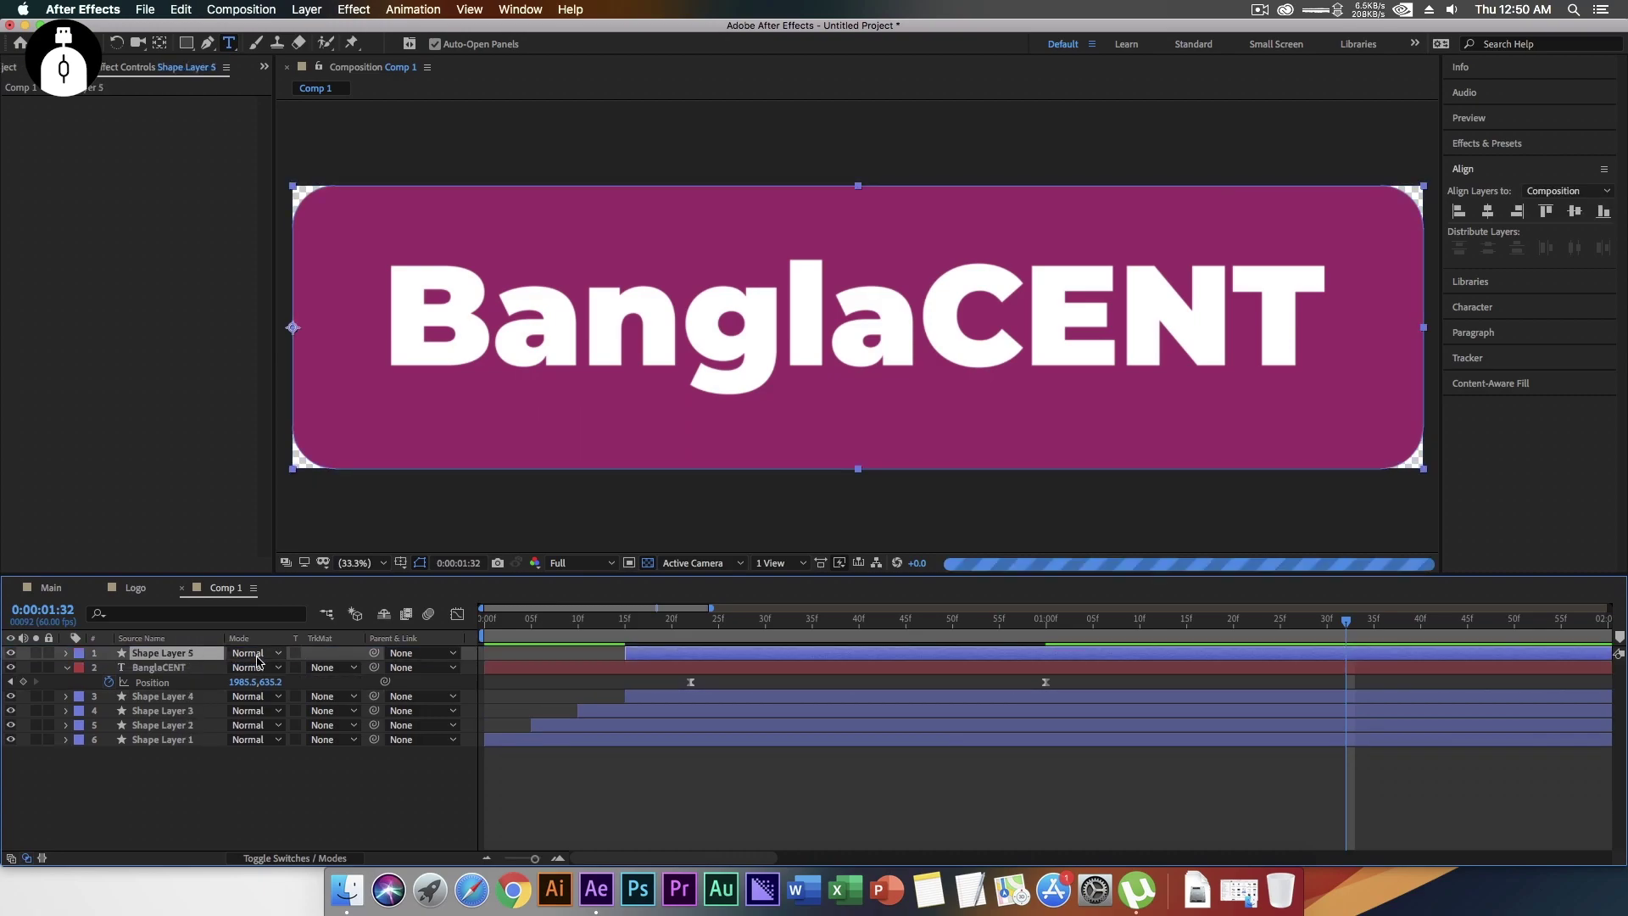
click(331, 668)
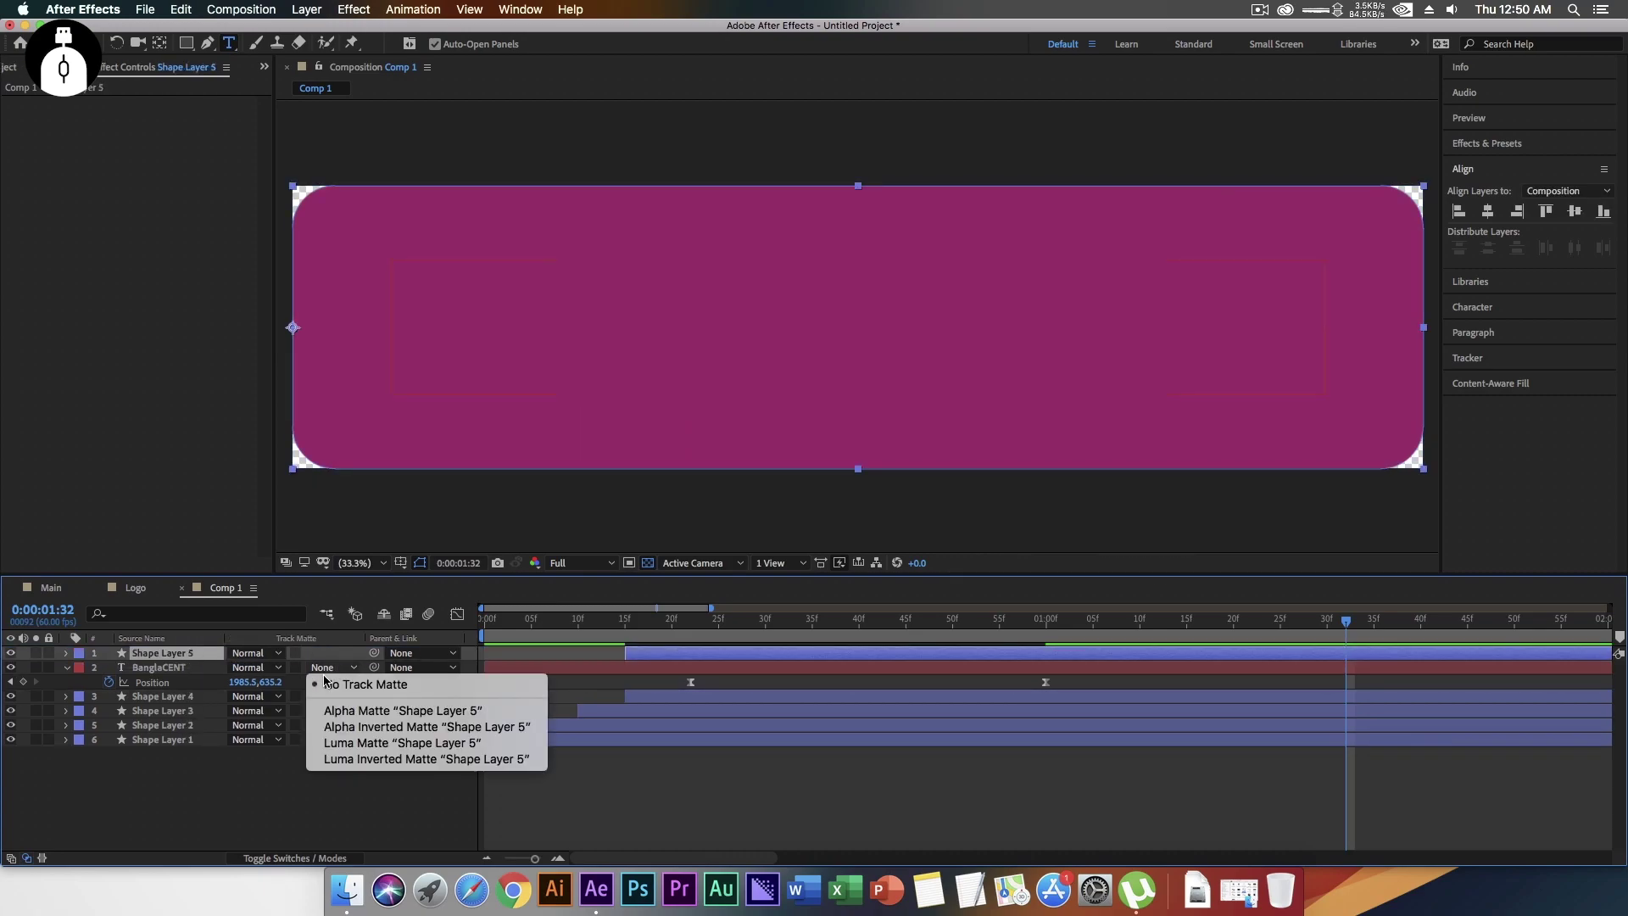
click(426, 712)
- Preview the matted text animation in Comp 1 from the first frame
key(Home)
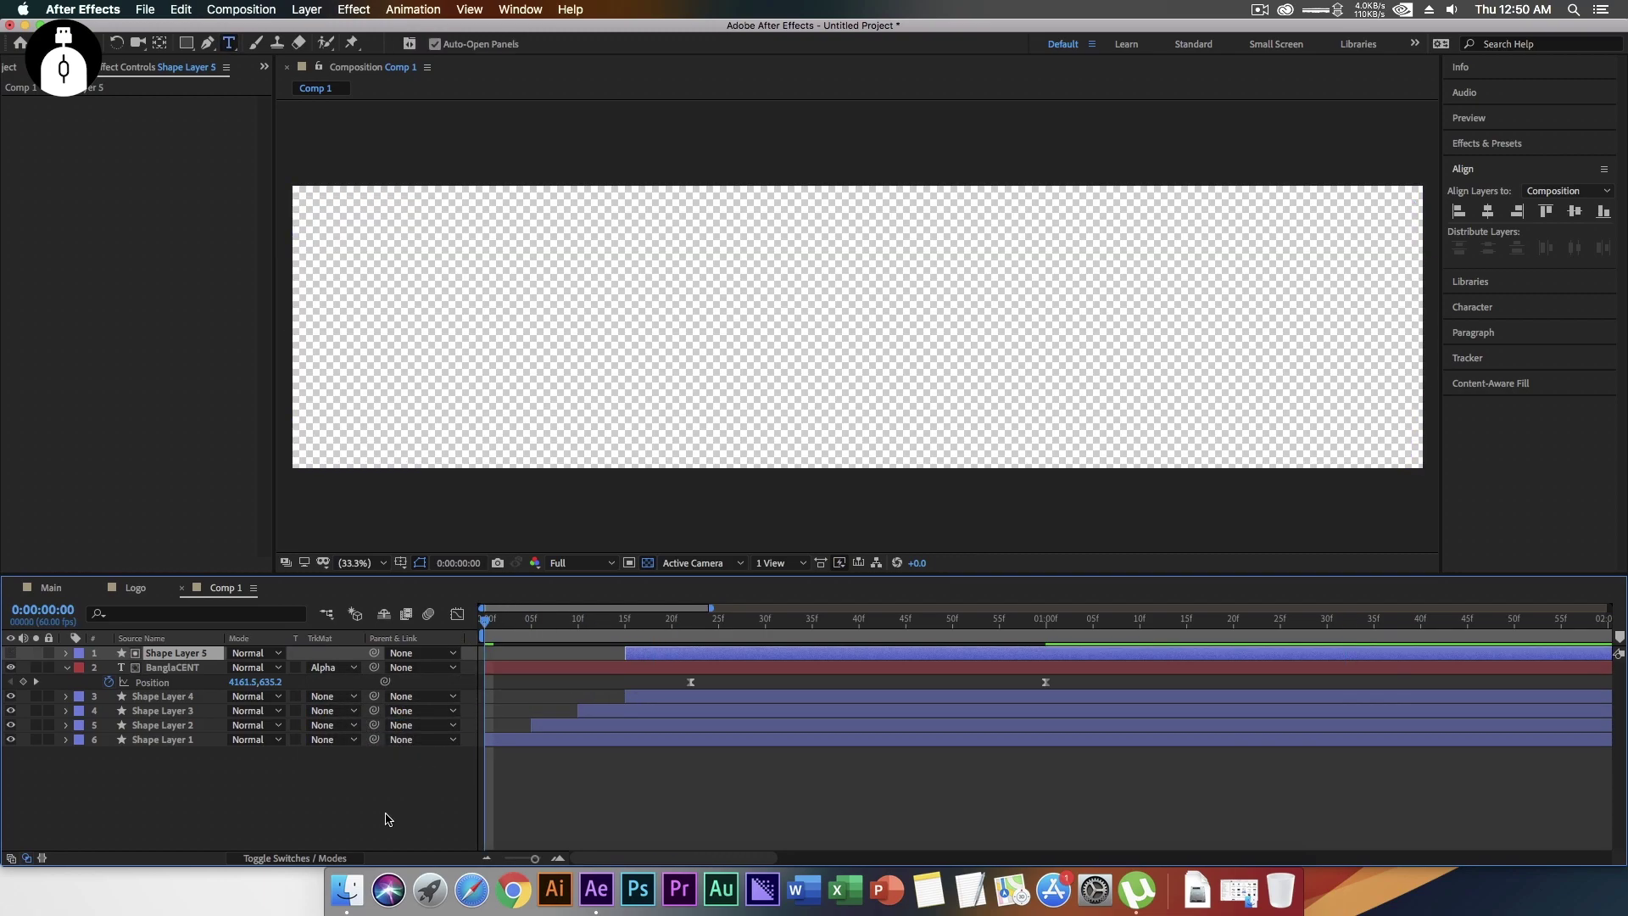
key(space)
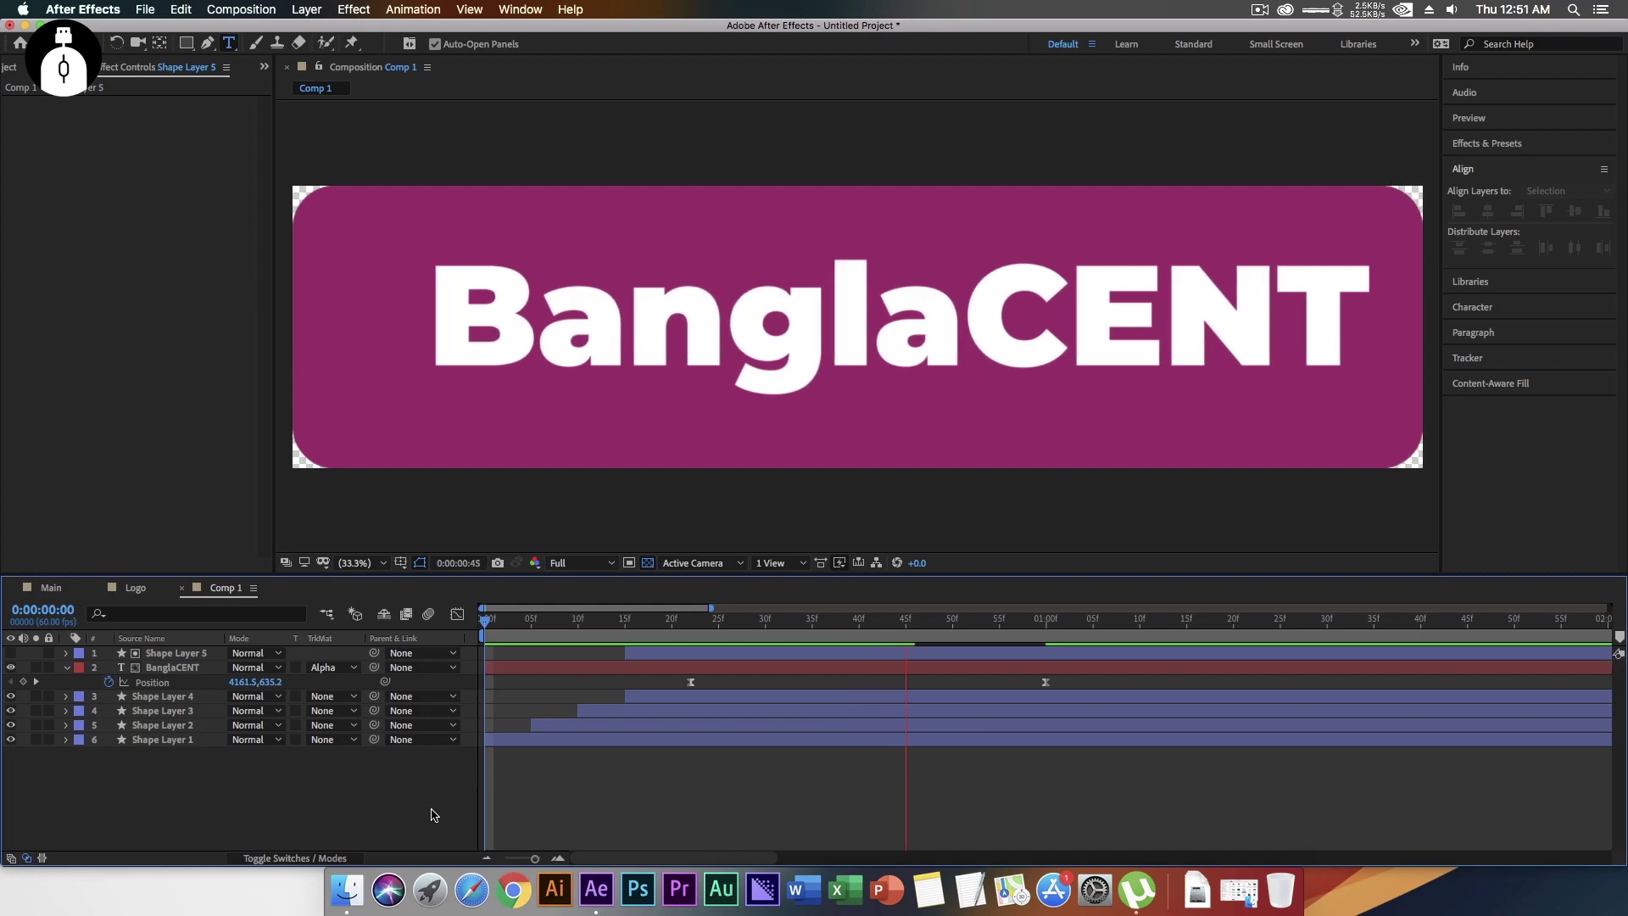
key(space)
- Rename the Comp 1 composition to Text and place it in the Main composition beneath the Logo layer
click(52, 588)
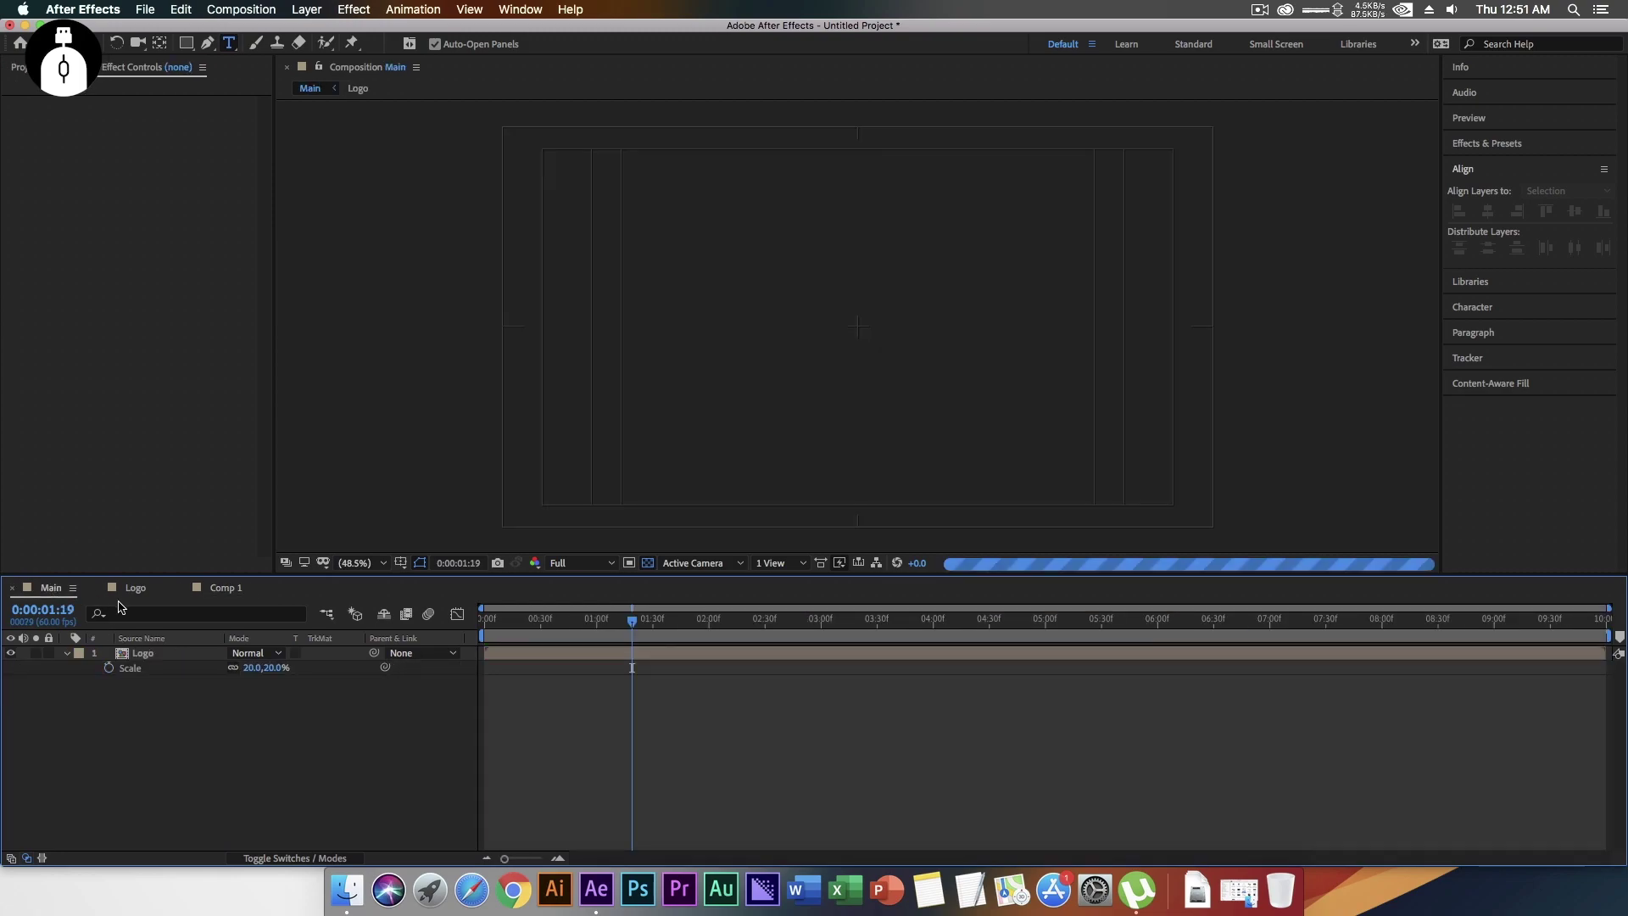
click(18, 67)
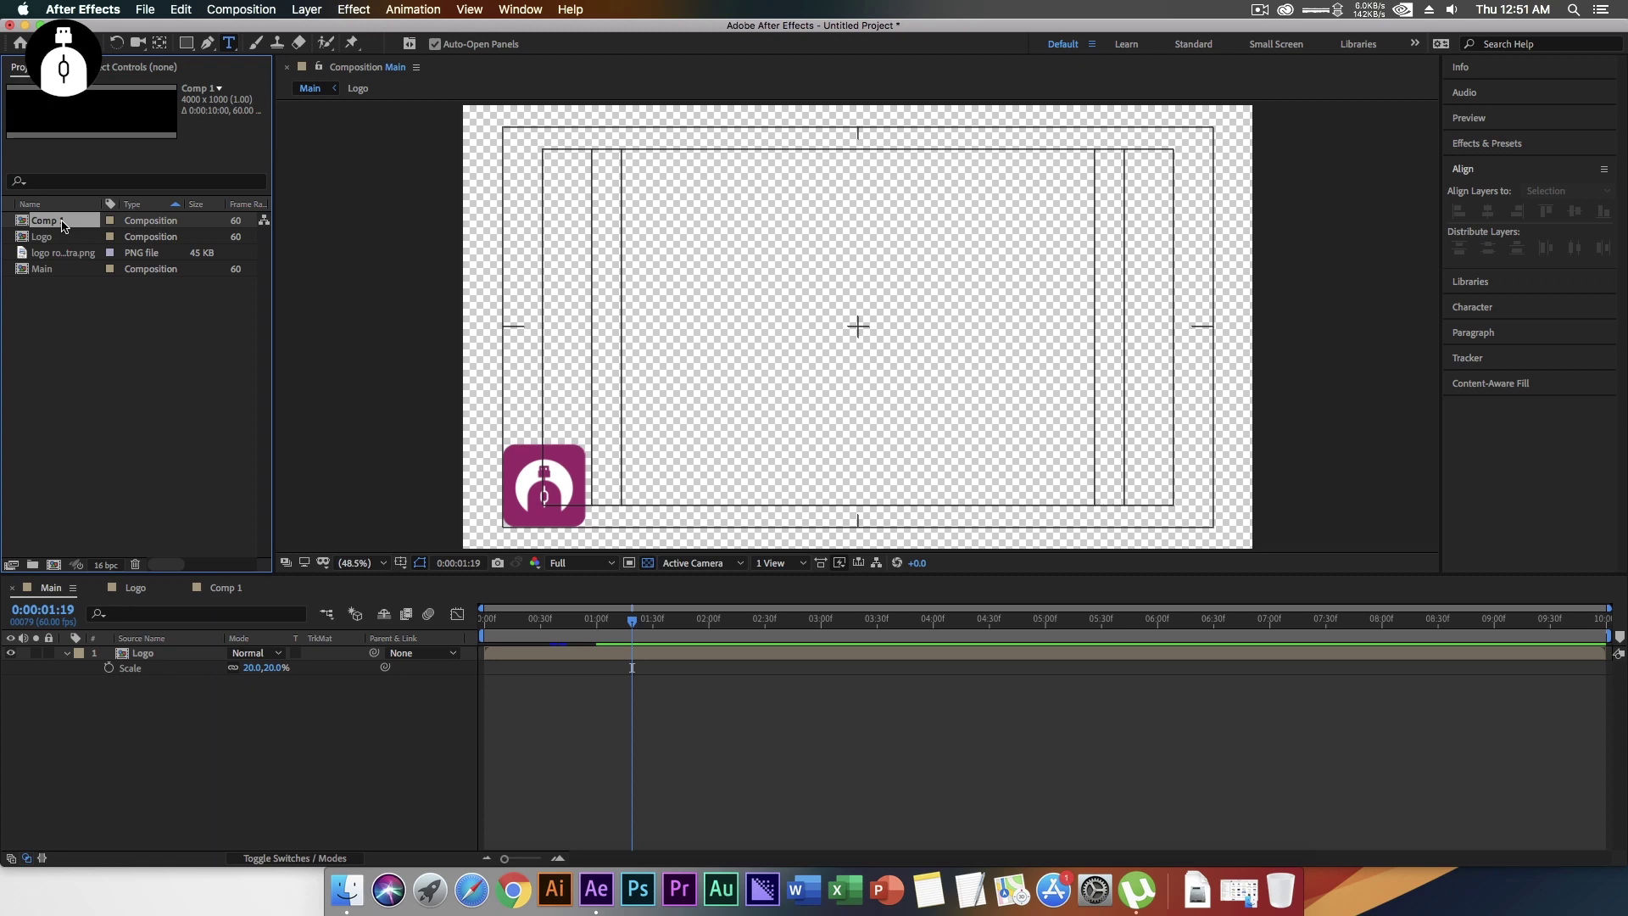
key(Return)
key(Return)
drag(64, 273, 138, 687)
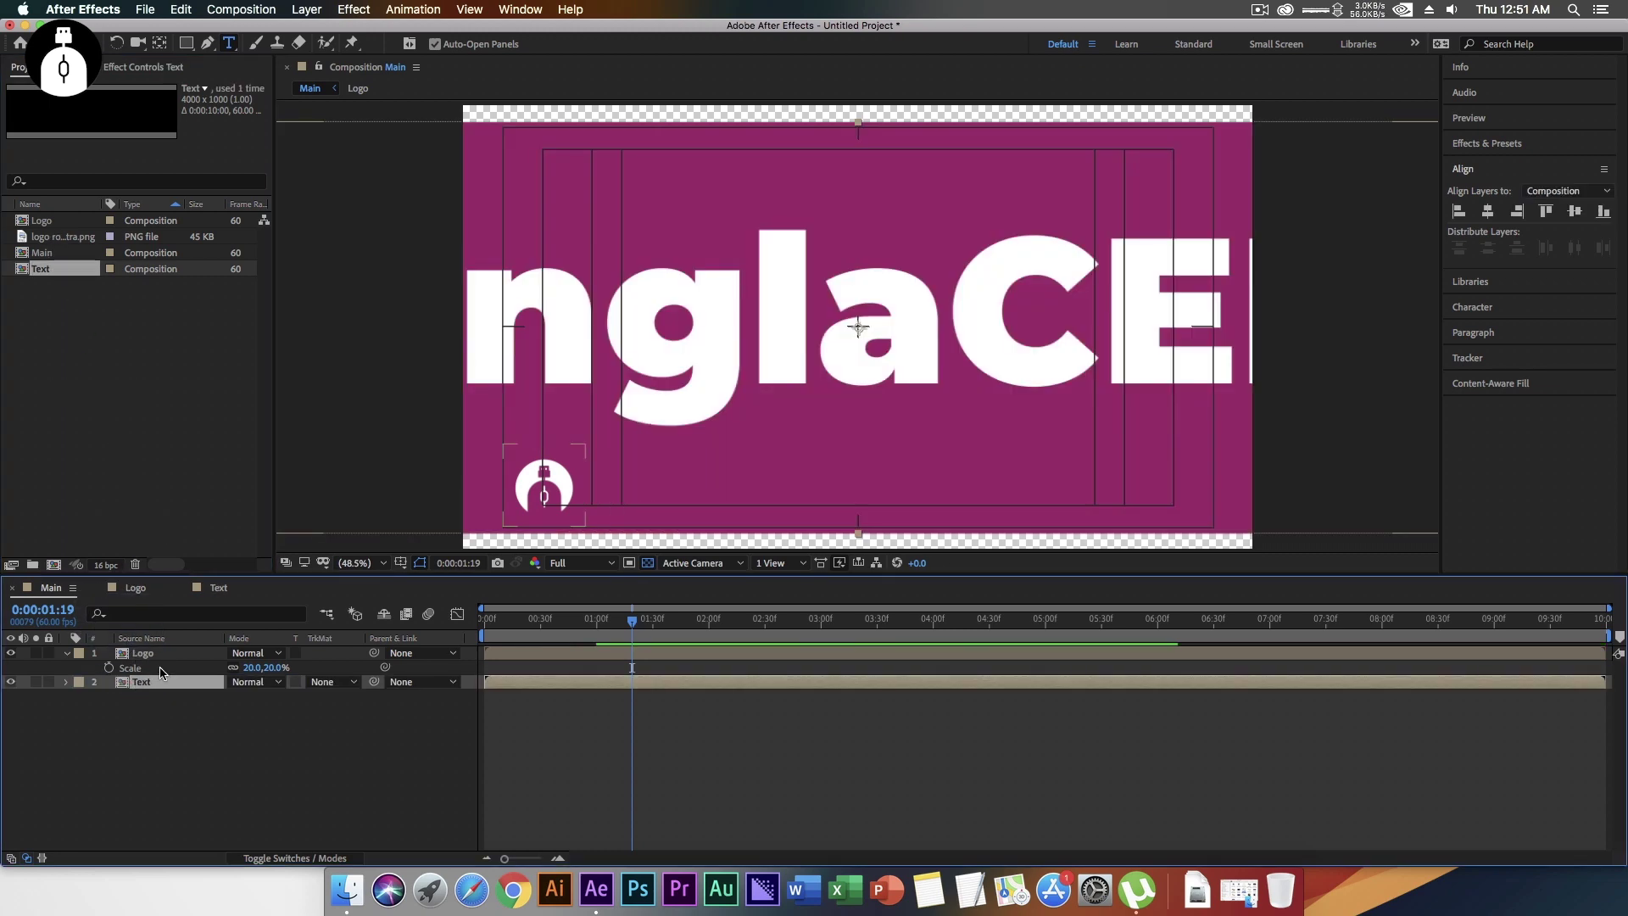
- Scale the Text layer to 20% and place it directly beside the logo in the lower-left area of the frame
key(s)
click(251, 697)
text(20)
key(Return)
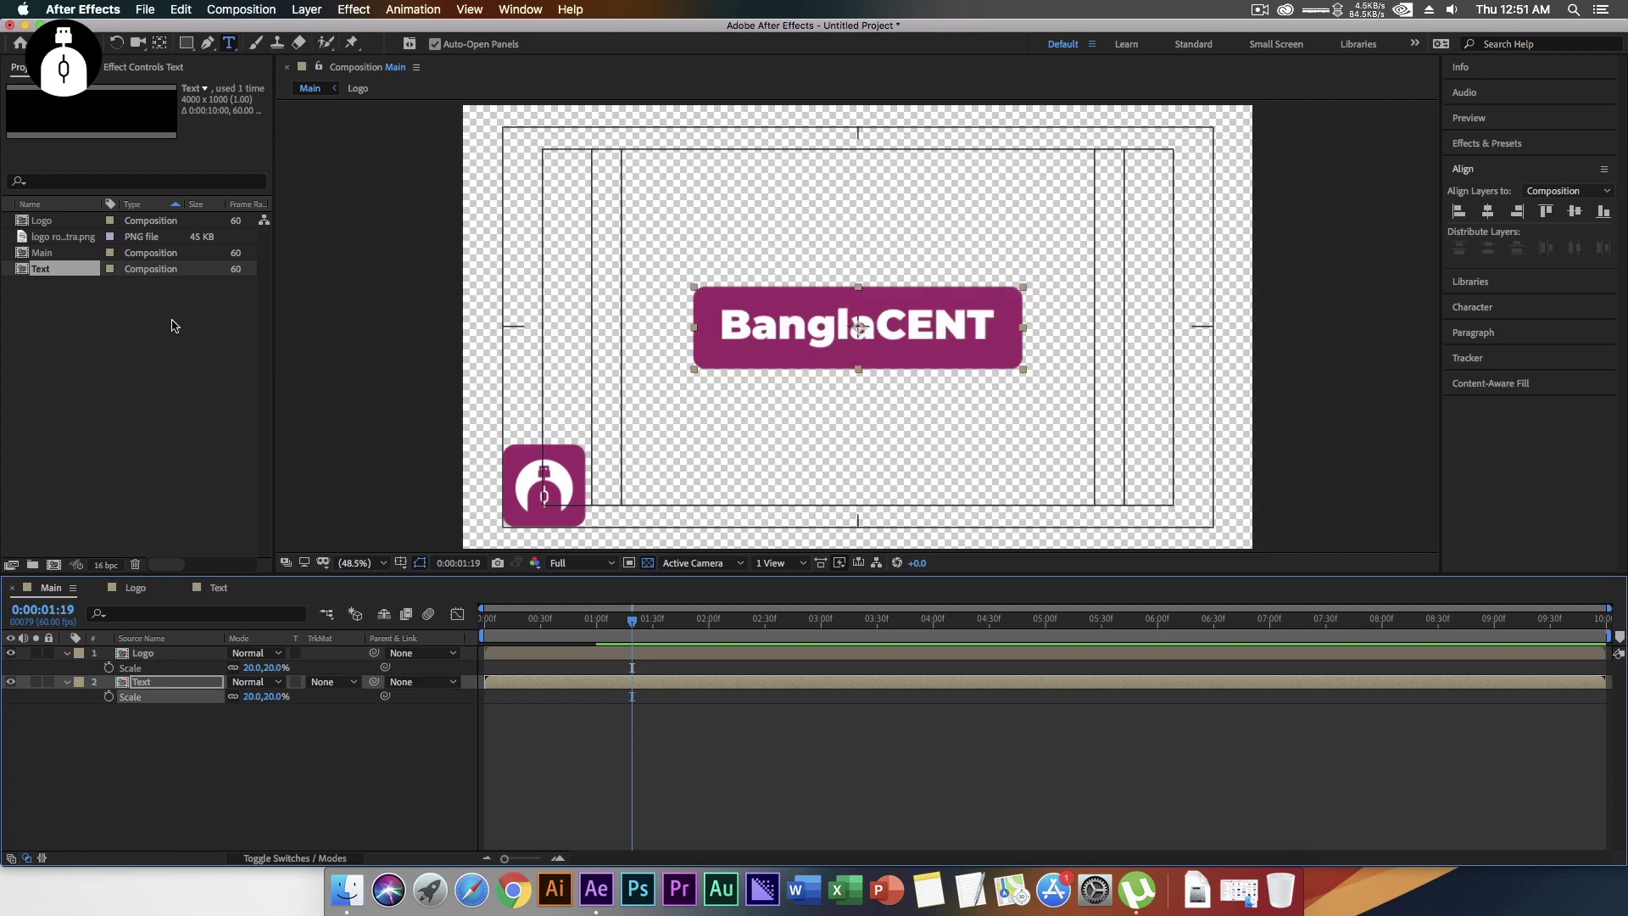
key(v)
drag(762, 329, 663, 486)
click(374, 745)
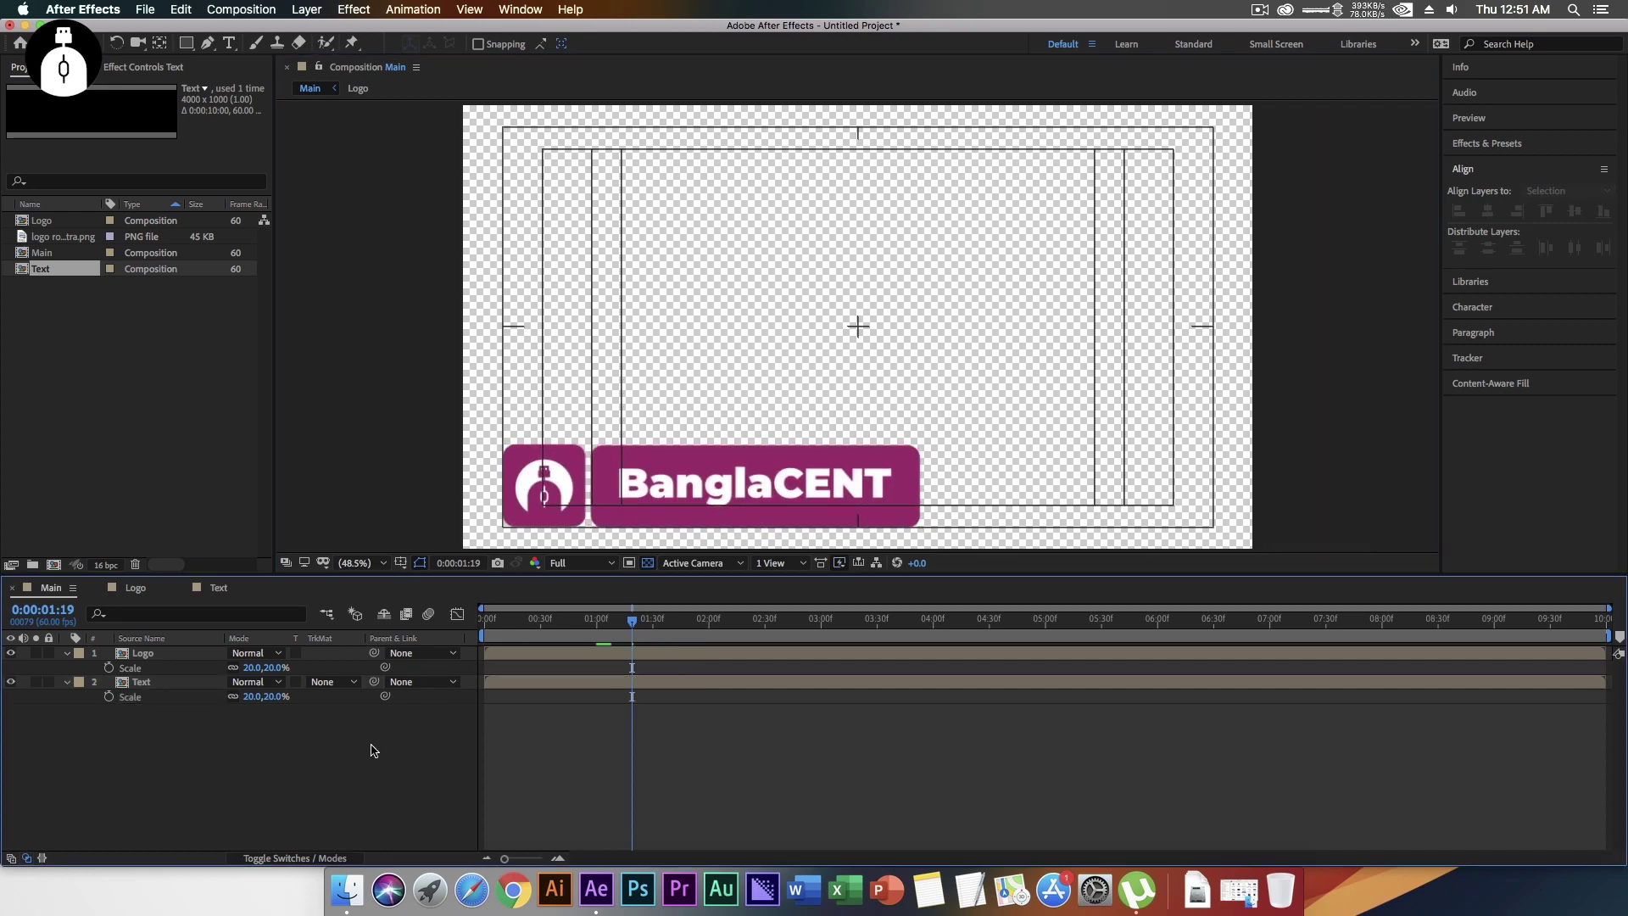
- Preview the combined logo and text animation in the Main composition from the first frame
drag(585, 625, 465, 634)
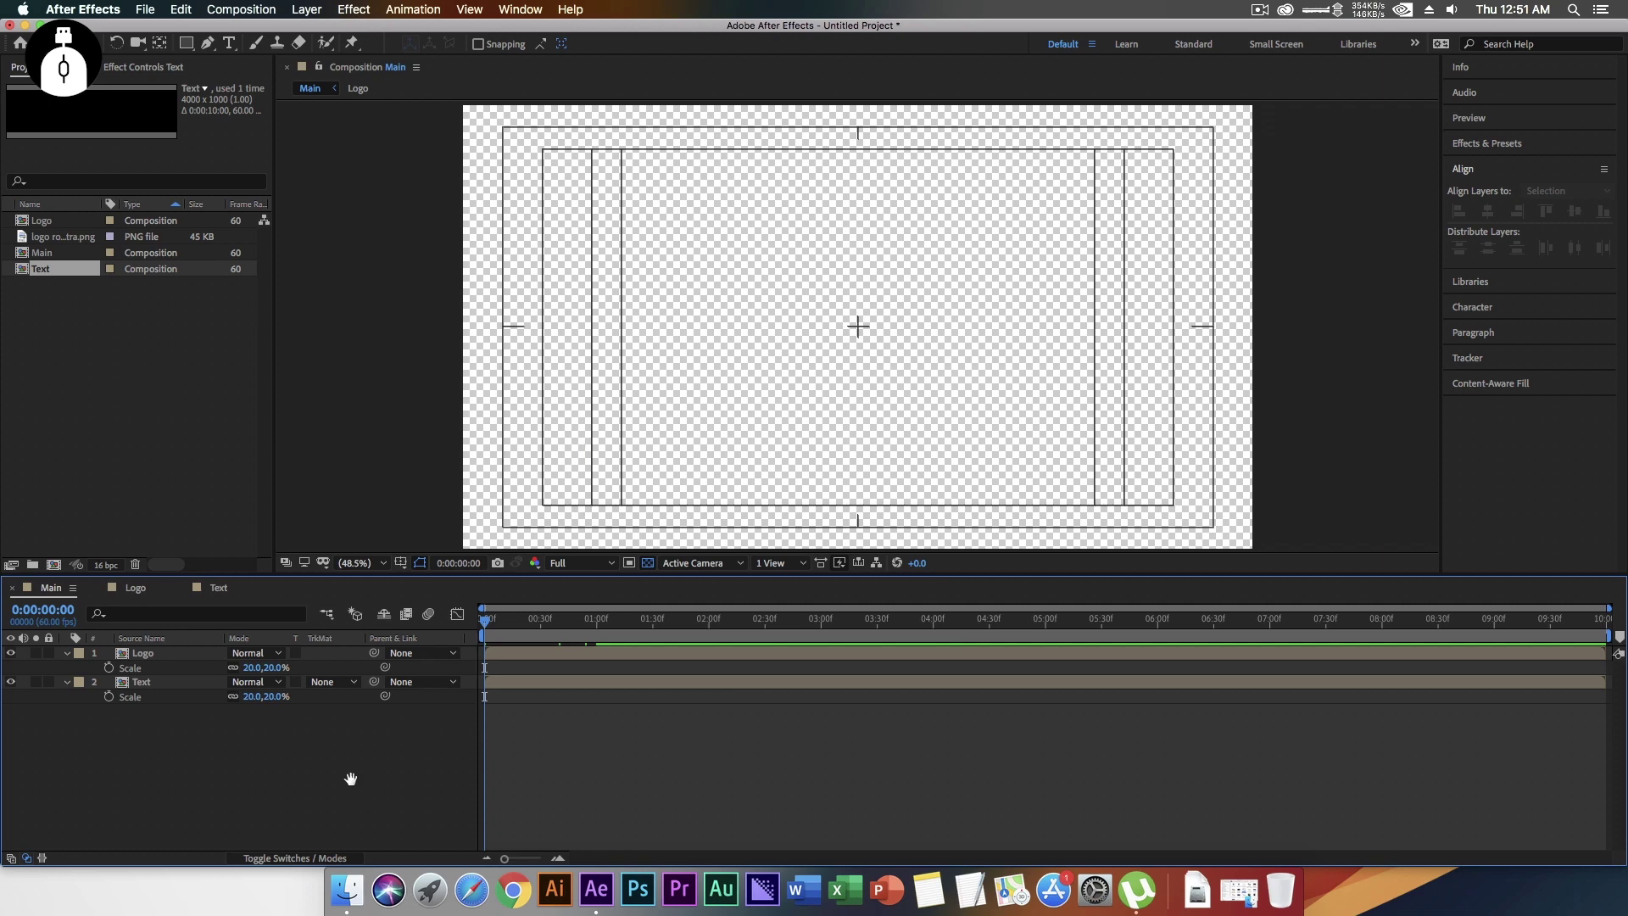
key(space)
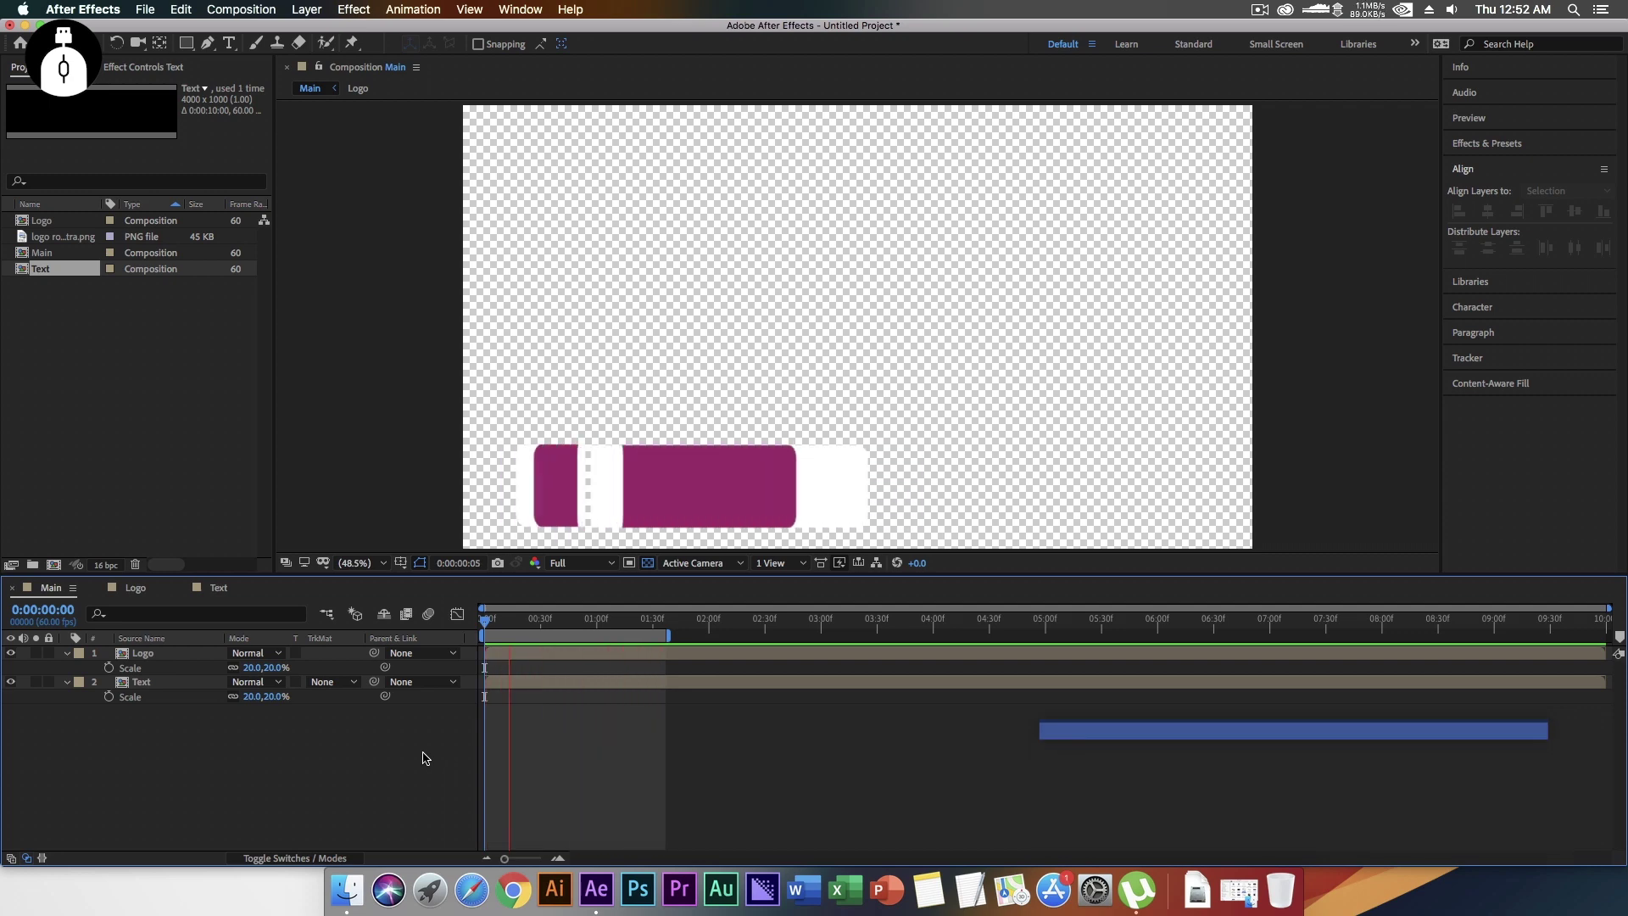
key(space)
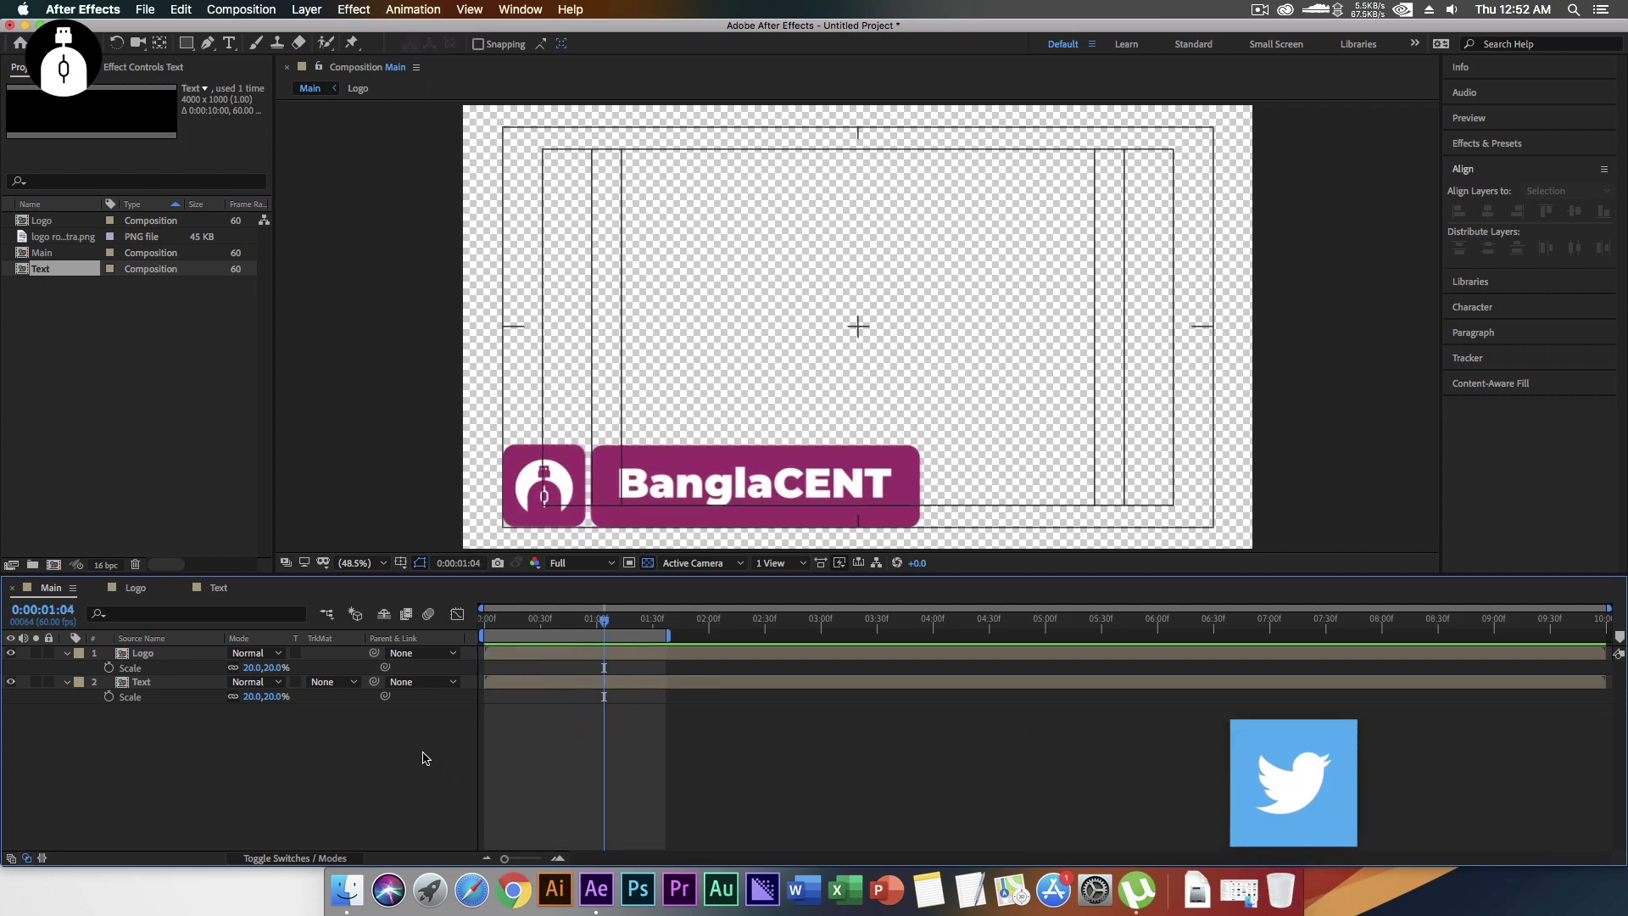
- Pre-compose the Logo and Text layers together under the default name, moving all attributes into the new composition
drag(158, 778, 180, 659)
right_click(161, 661)
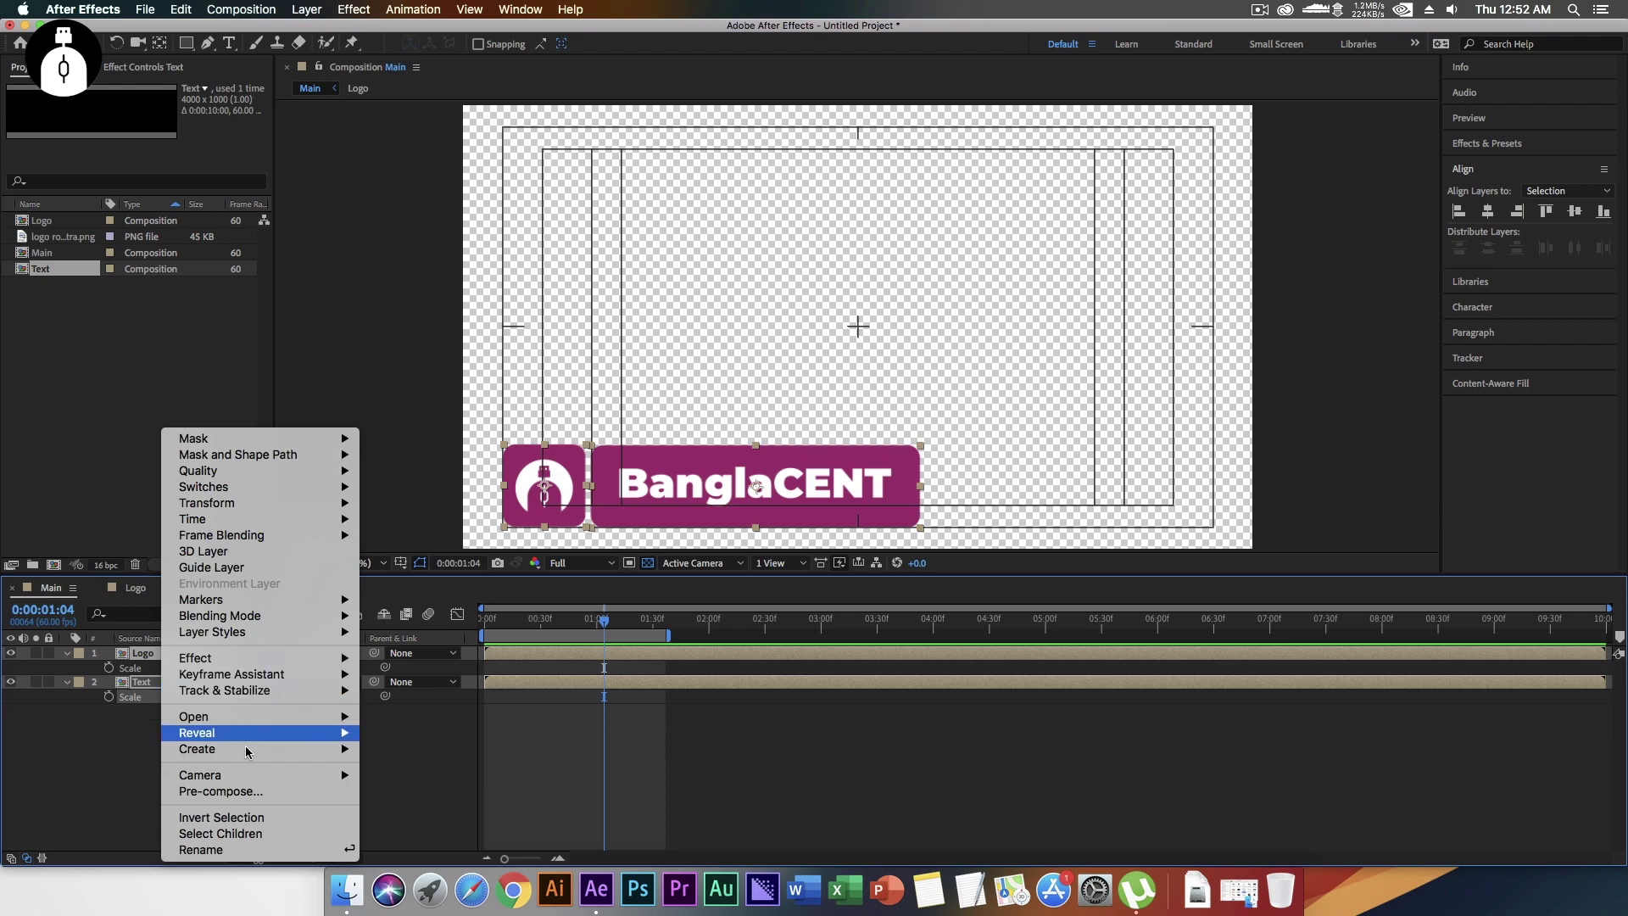
click(272, 792)
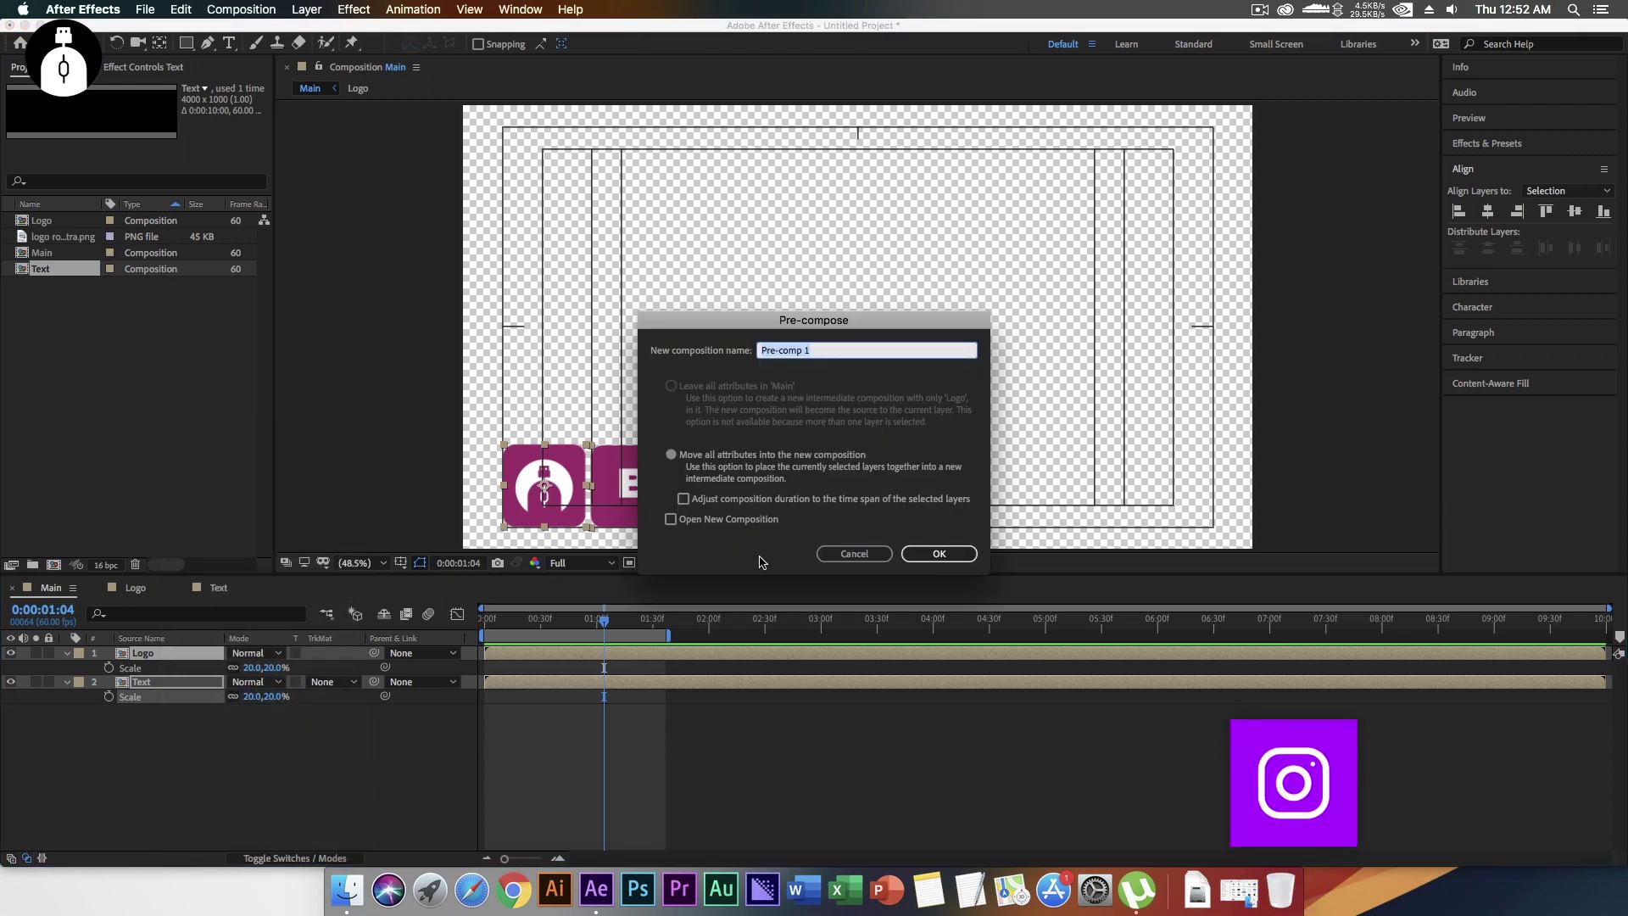
key(Return)
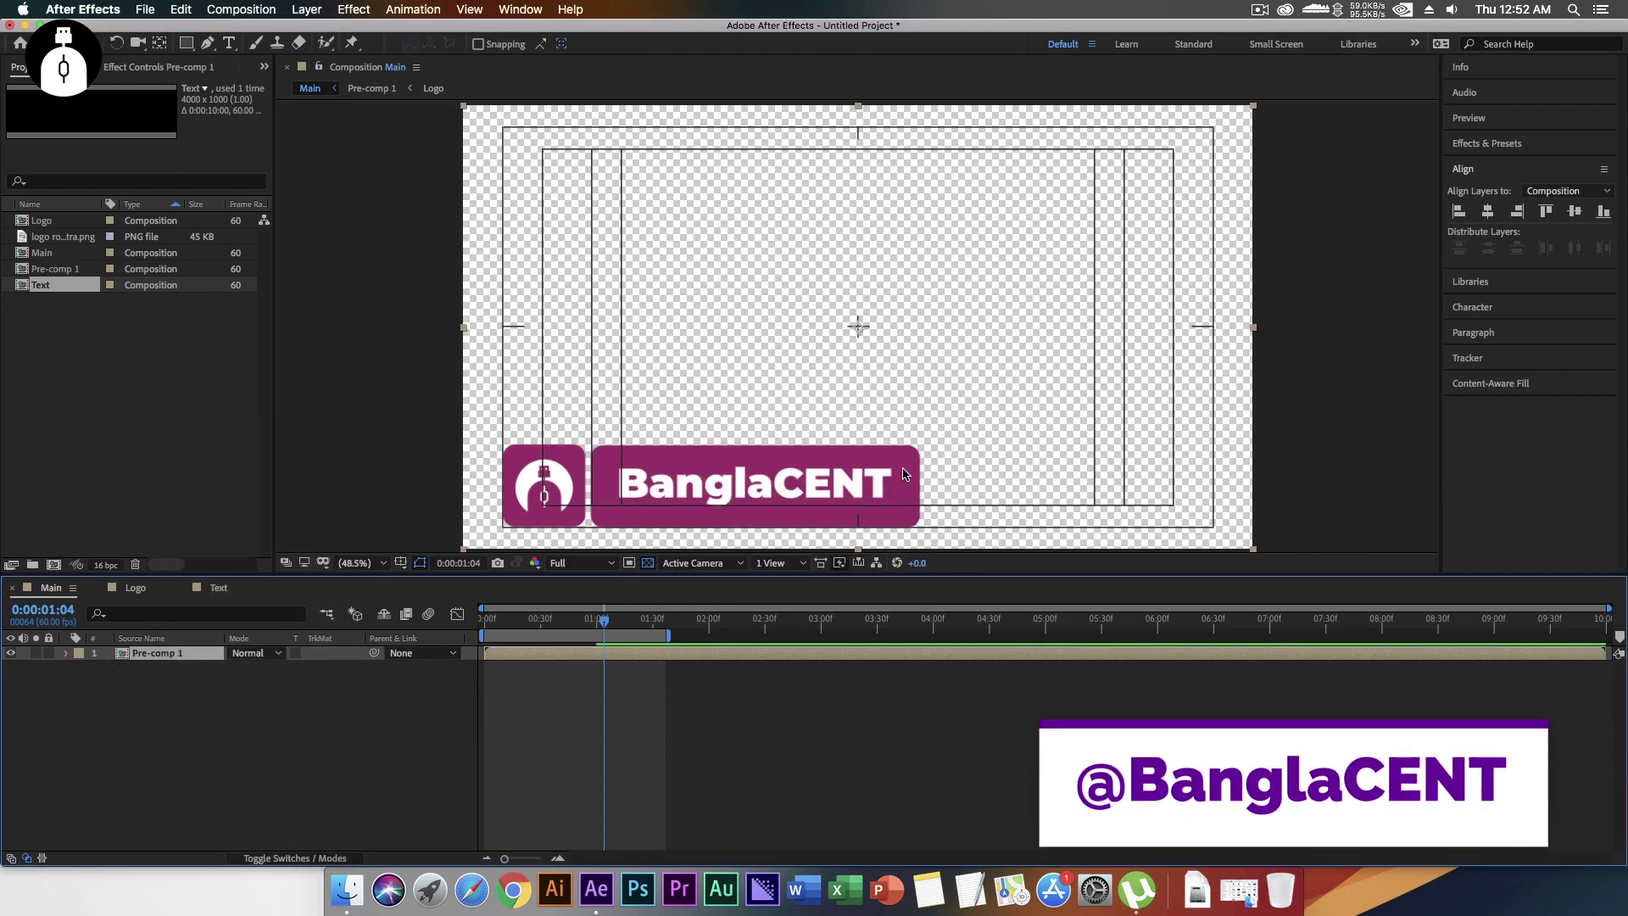
- Find the Drop Shadow effect by searching for "drop" and apply it to the Pre-comp 1 layer
click(1526, 145)
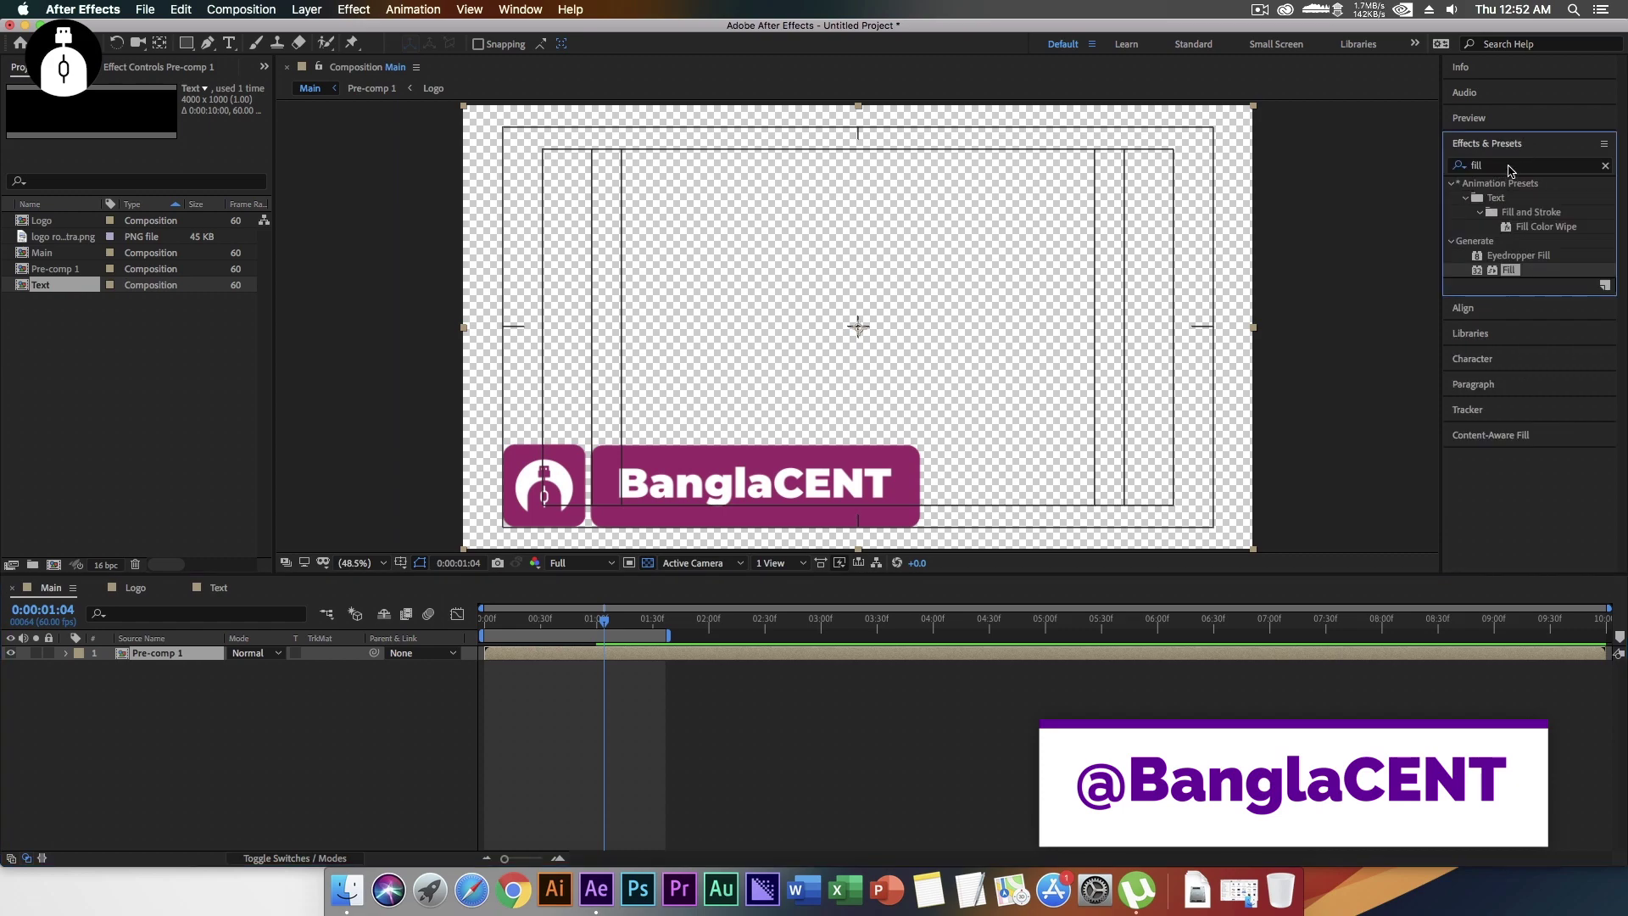
double_click(1509, 166)
text(drop)
click(1531, 342)
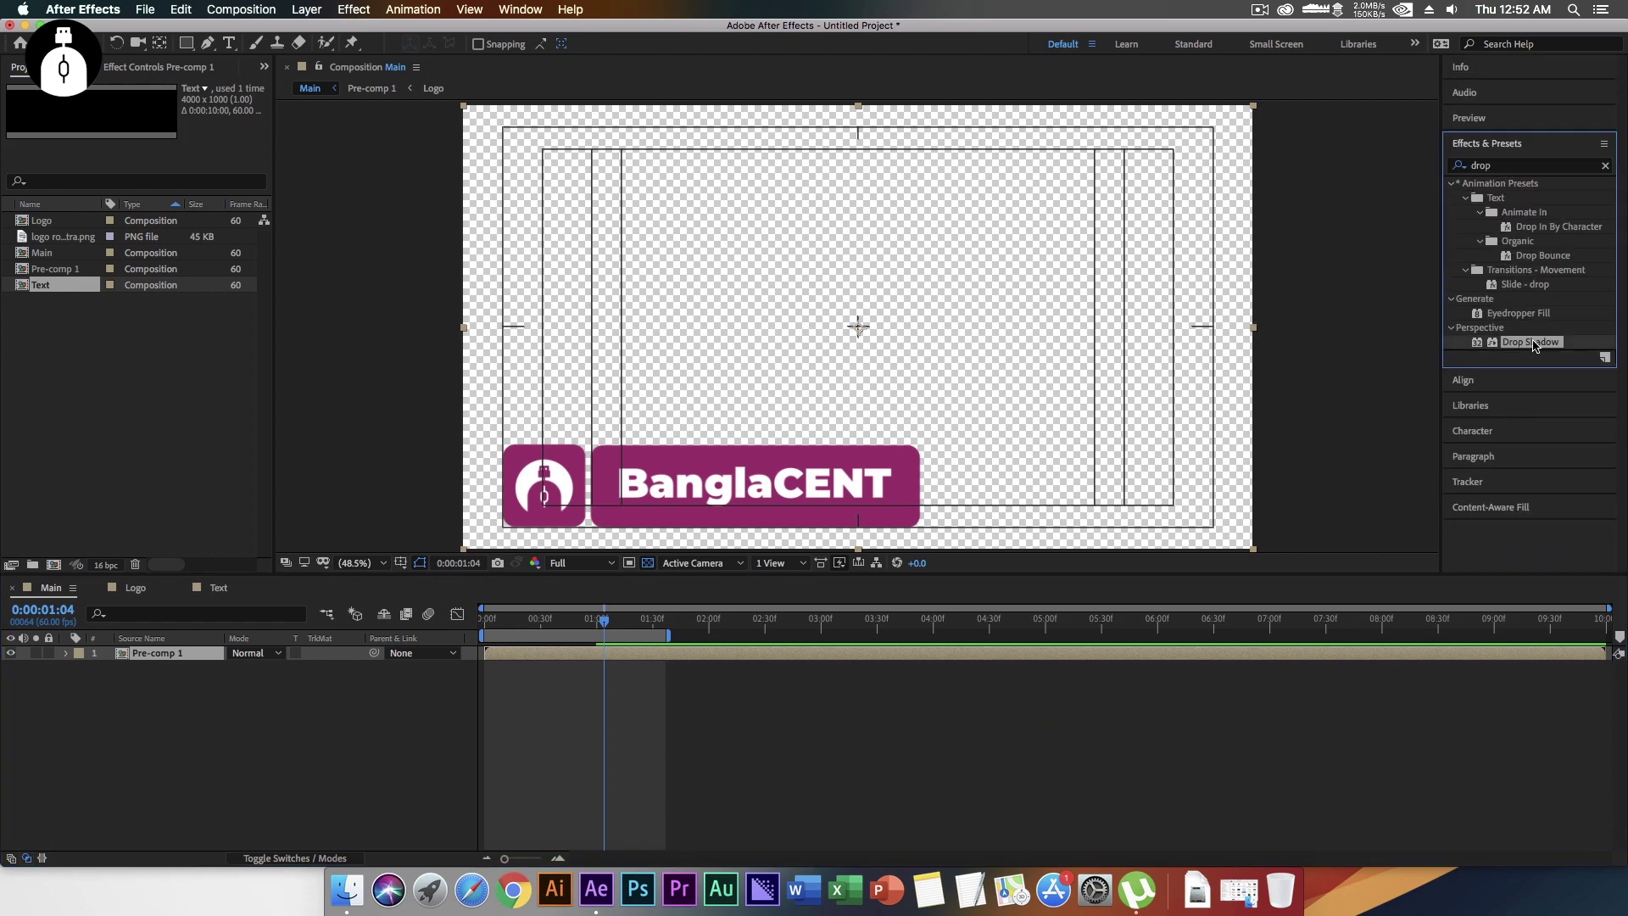
double_click(1531, 341)
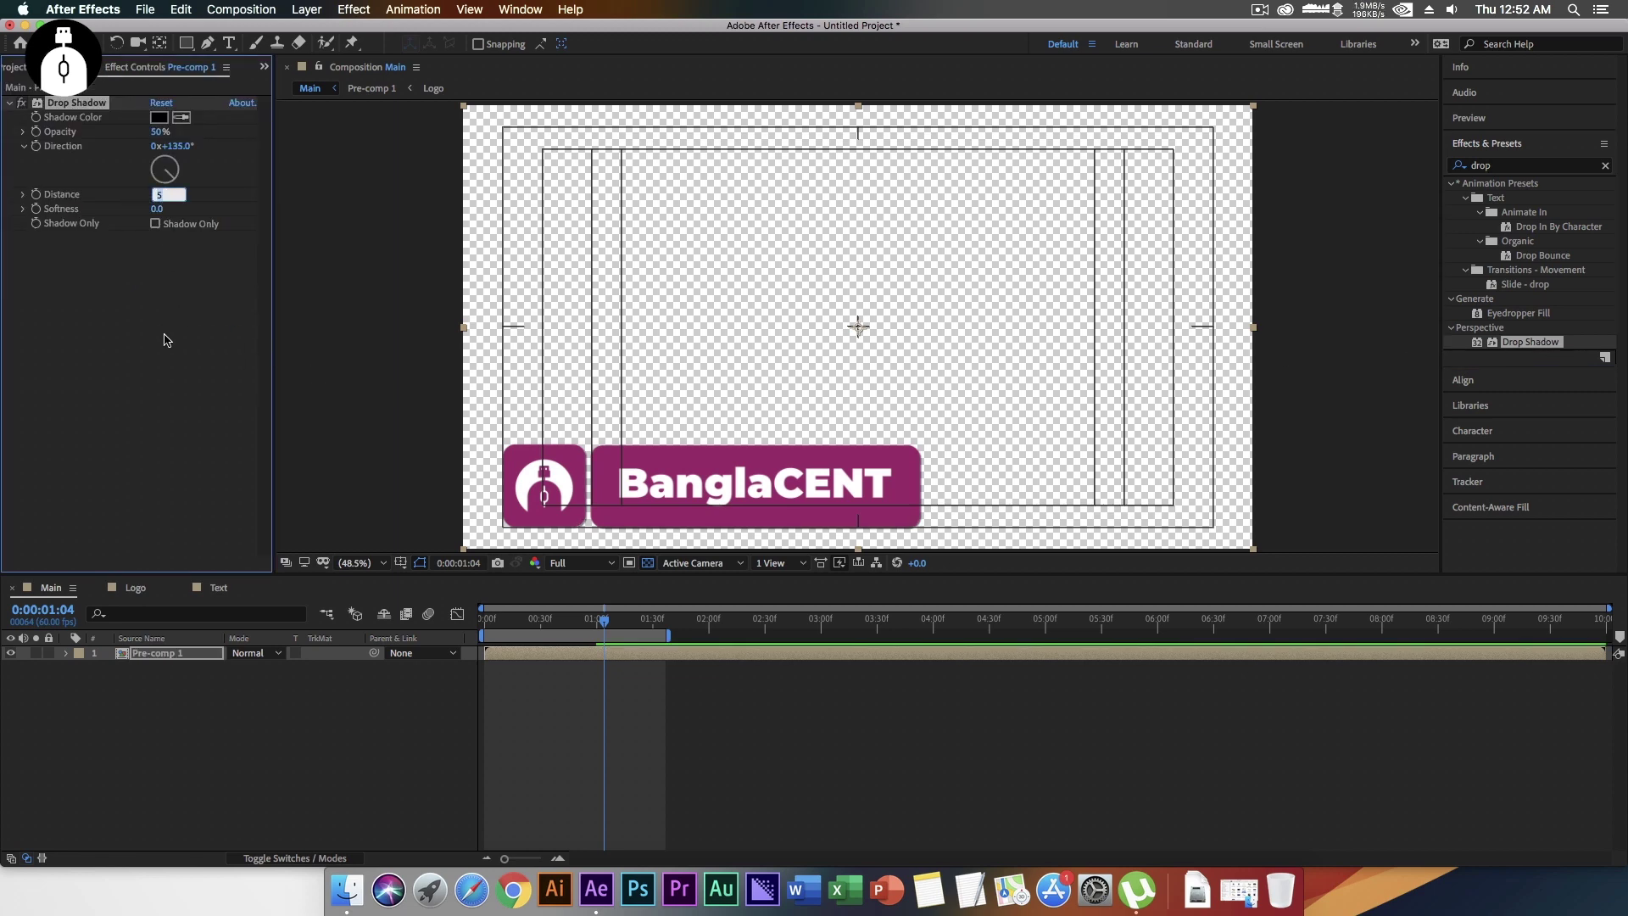
- Set the drop shadow's Distance to 0, try a Softness of 150, and settle on a Softness of 100
text(0)
key(Return)
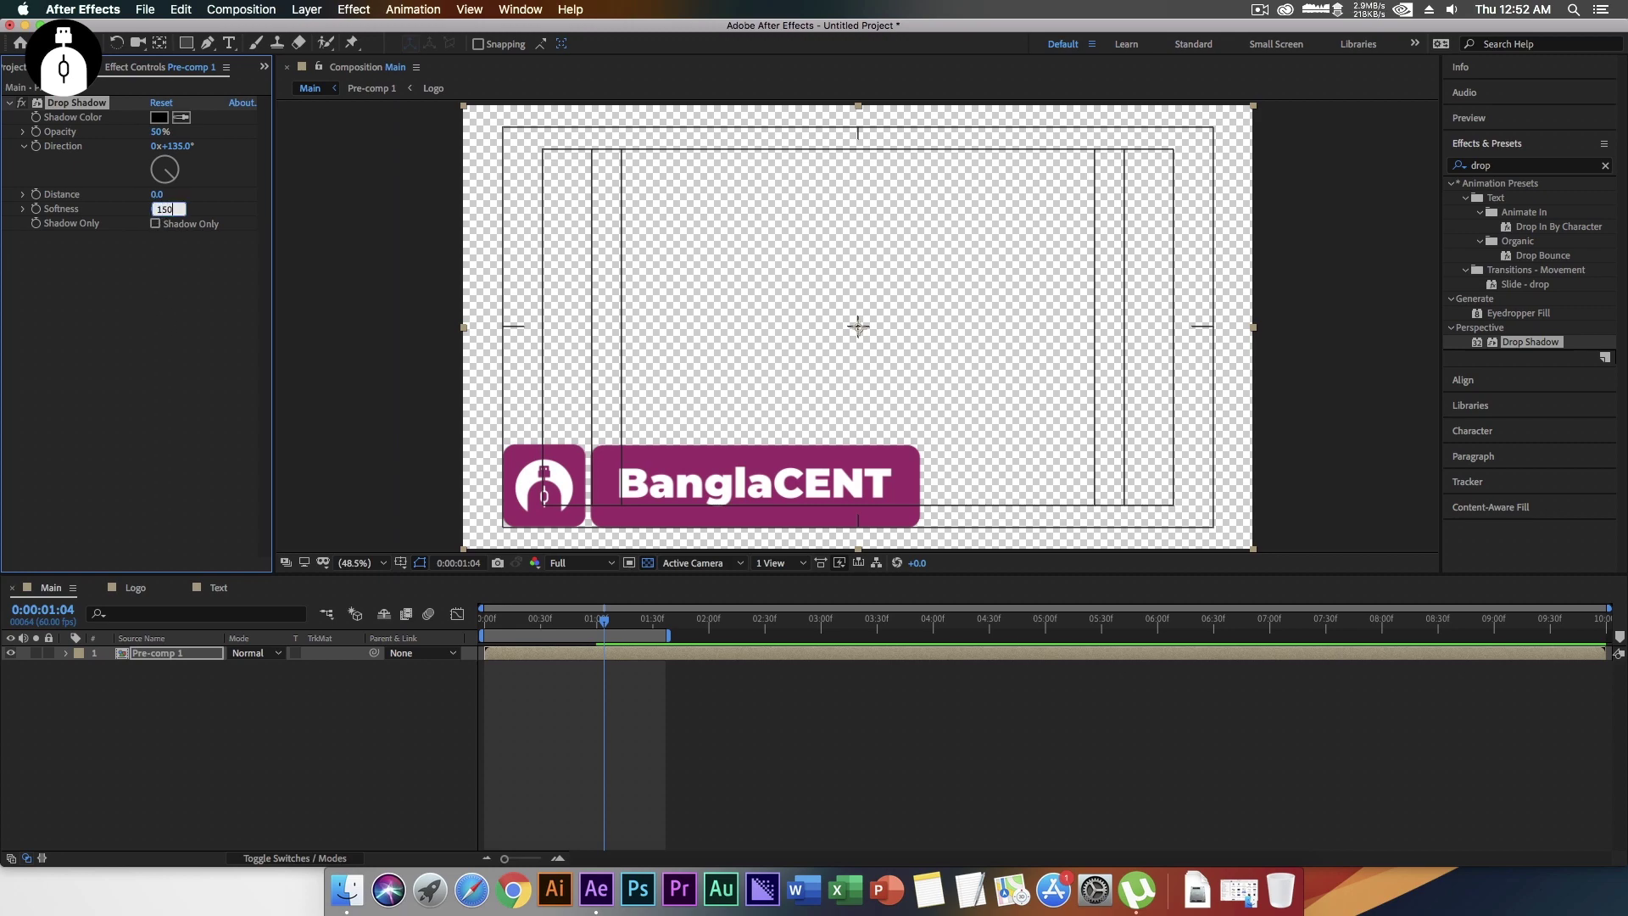
text(150)
key(Return)
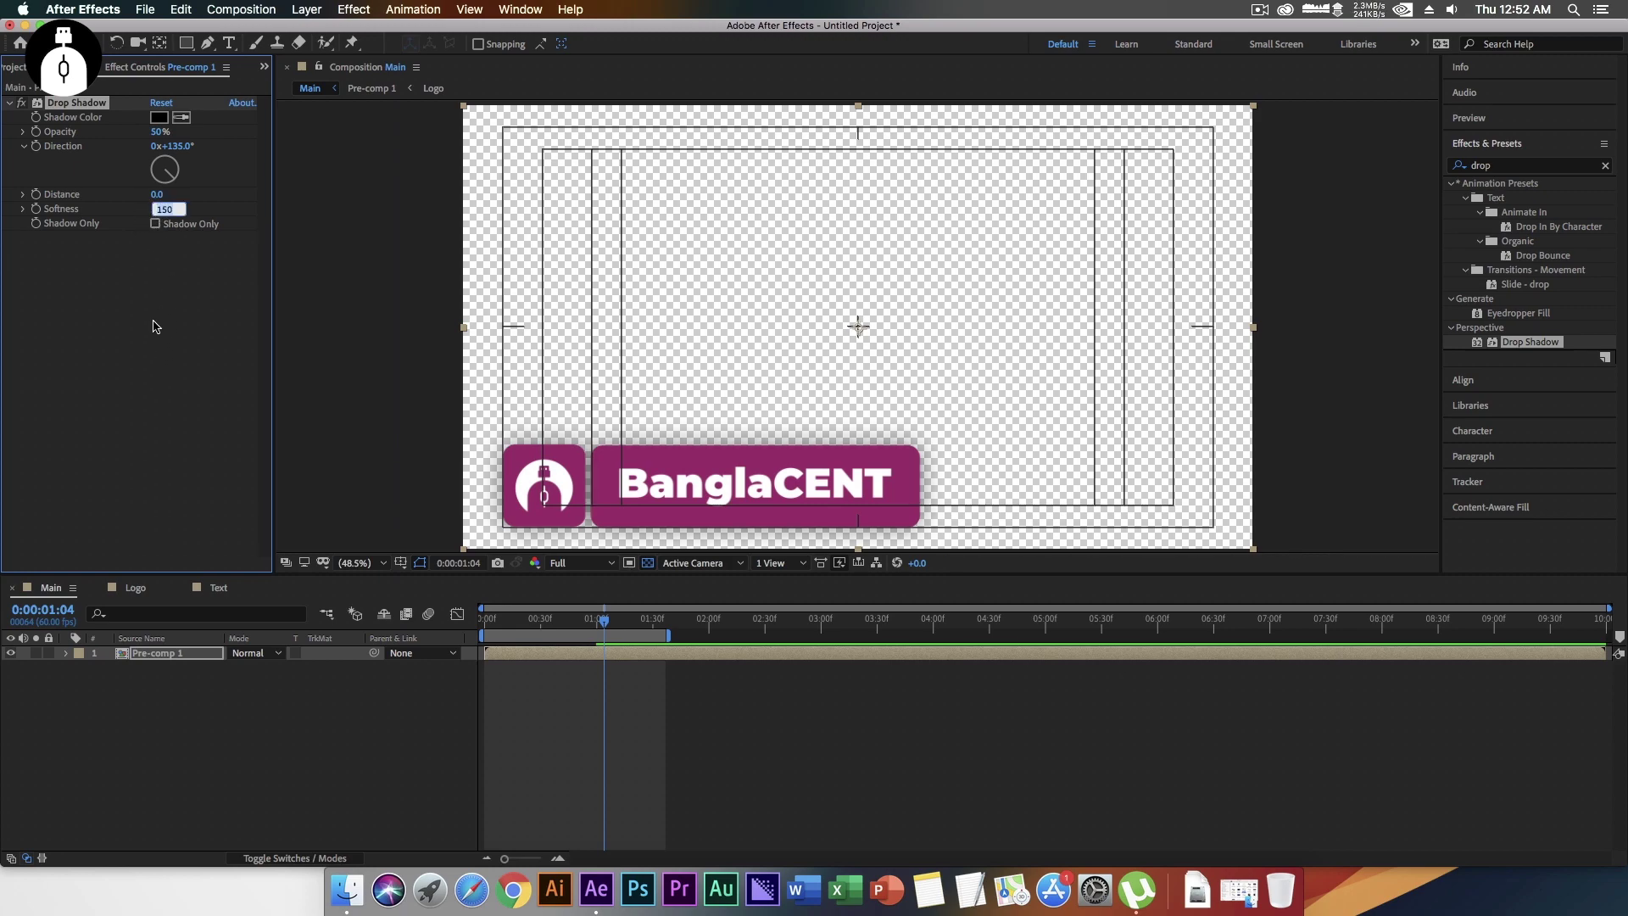
text(100)
key(Return)
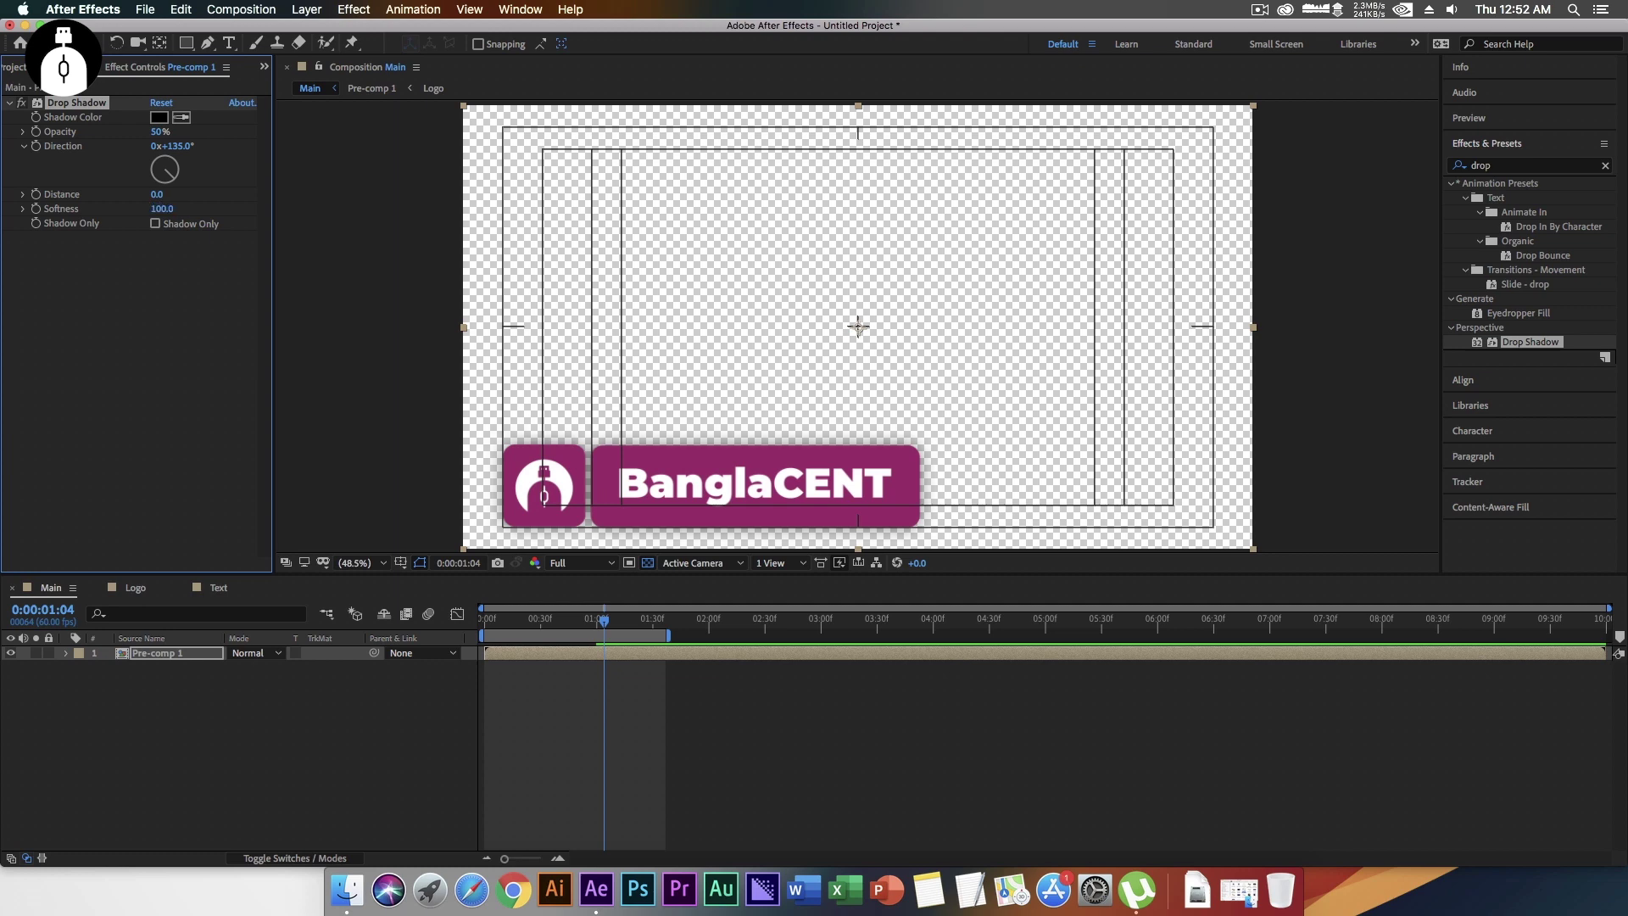
- Preview the lower third with its drop shadow from the first frame of the Main composition
click(314, 752)
key(Home)
key(space)
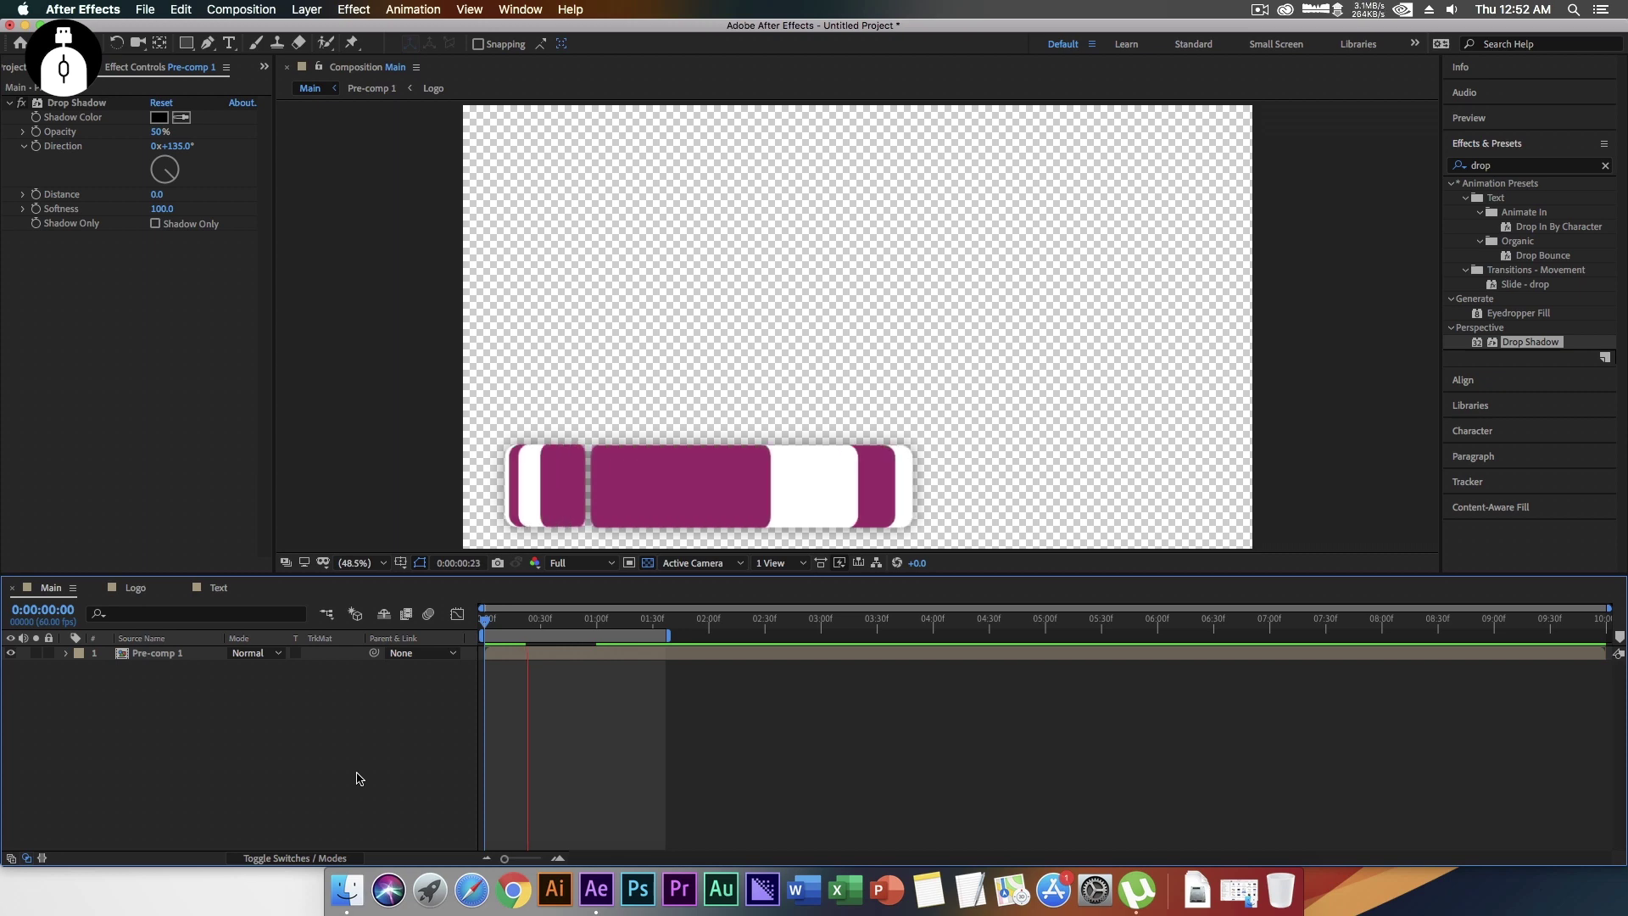